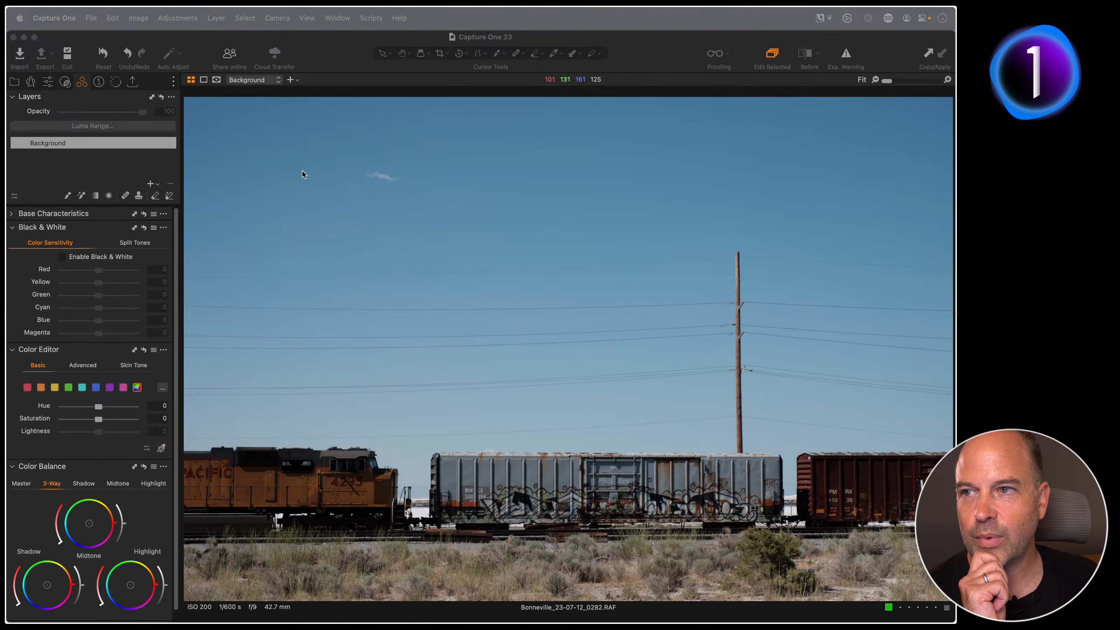
- Check the crop frame of the train photo and collapse the Color Balance tool
click(336, 71)
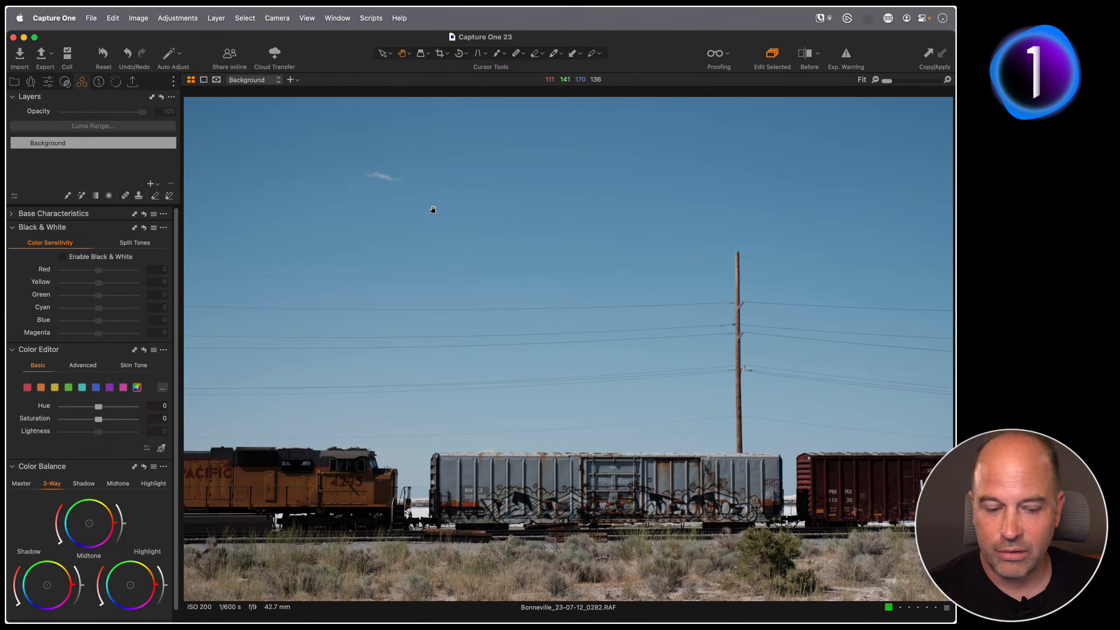
key(y)
key(y)
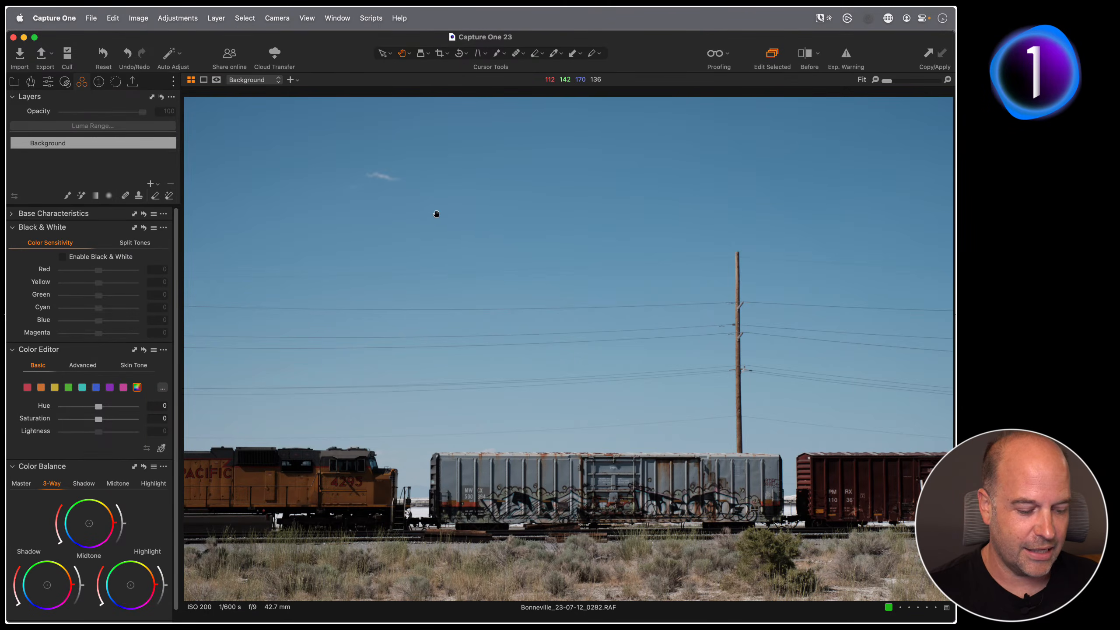
key(c)
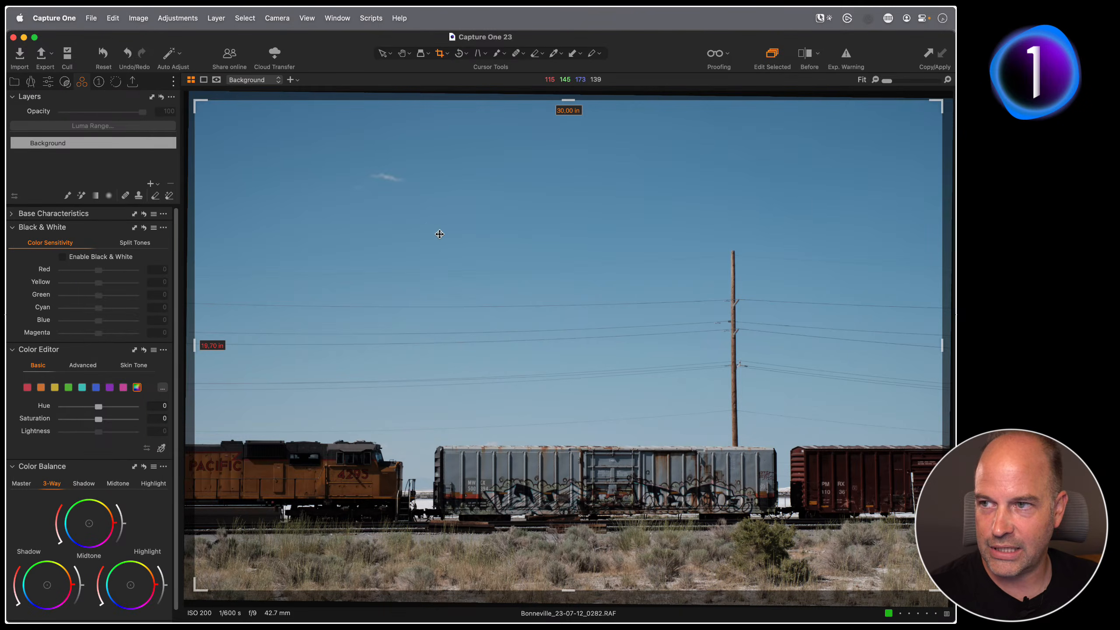
key(h)
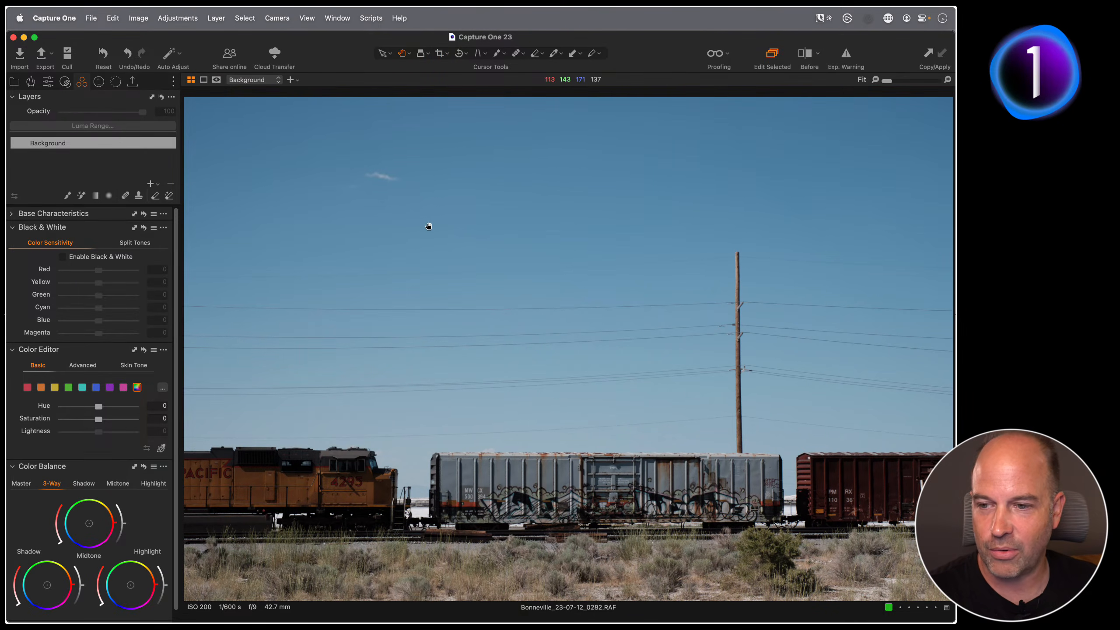
click(12, 466)
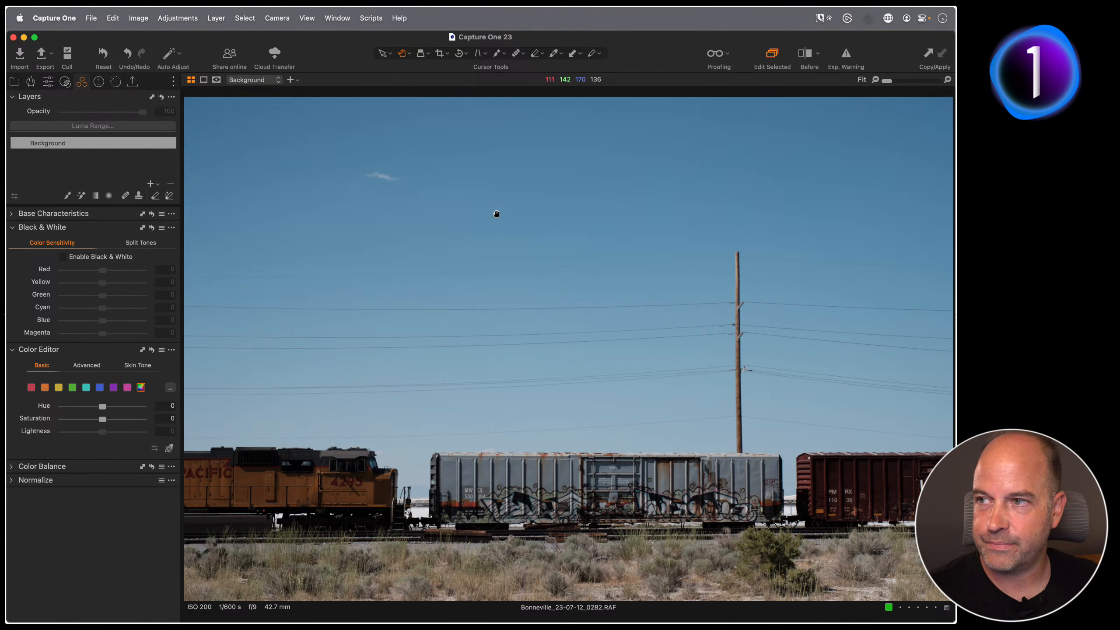
- Switch to another workspace and expand the Black & White tool among its adjustment tools
click(338, 18)
mouse_move(349, 38)
click(518, 68)
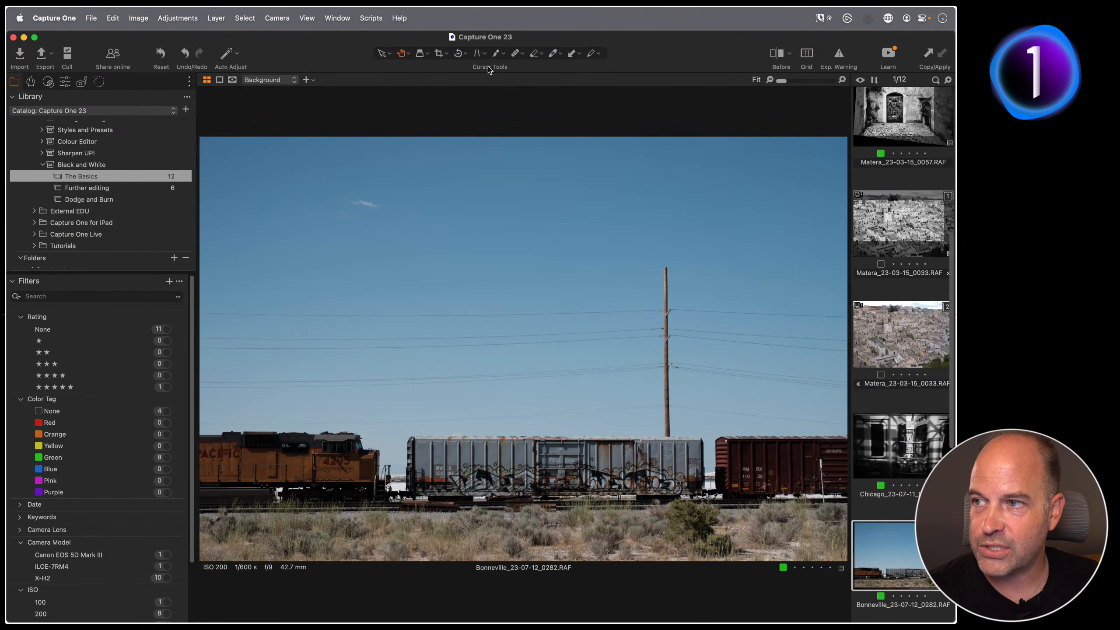
click(65, 84)
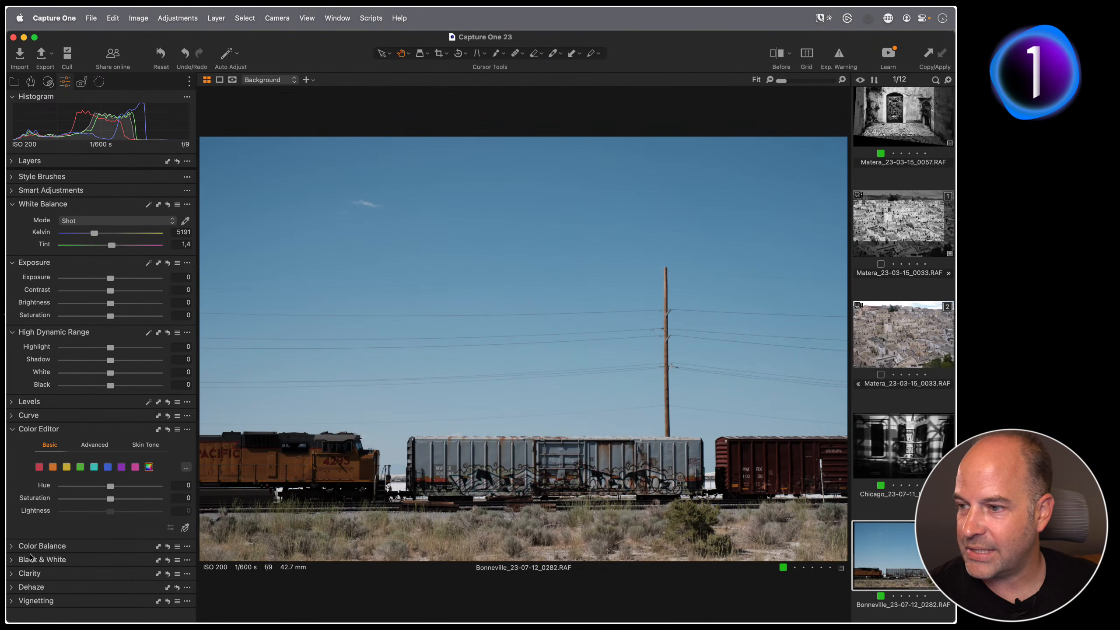
click(12, 560)
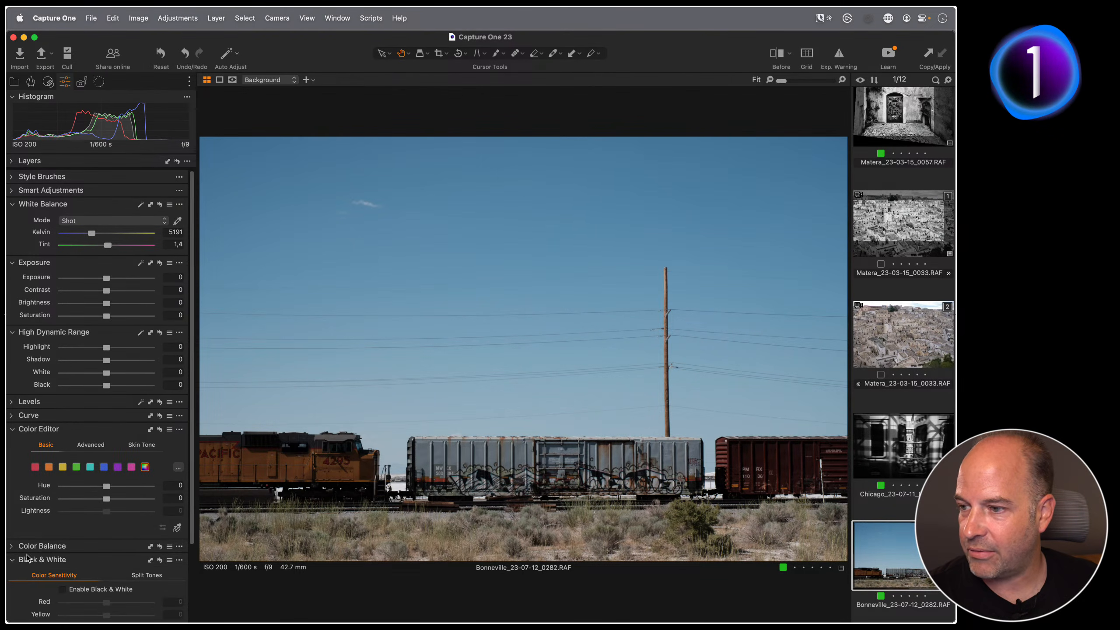
scroll(11, 562, down, 5)
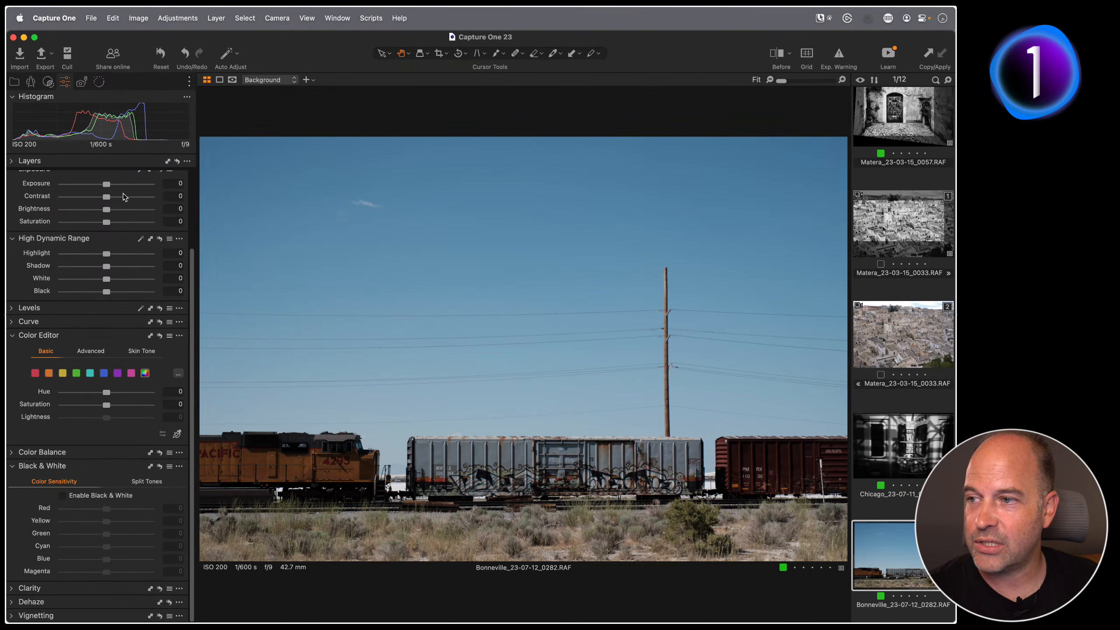
scroll(95, 261, up, 5)
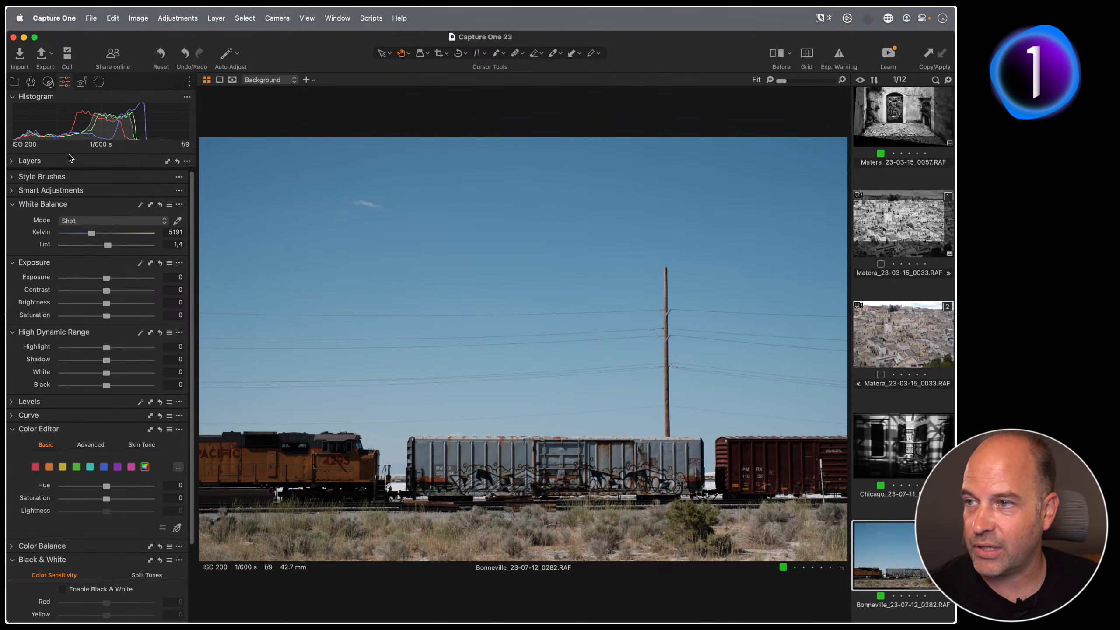
scroll(78, 329, down, 3)
scroll(79, 330, up, 3)
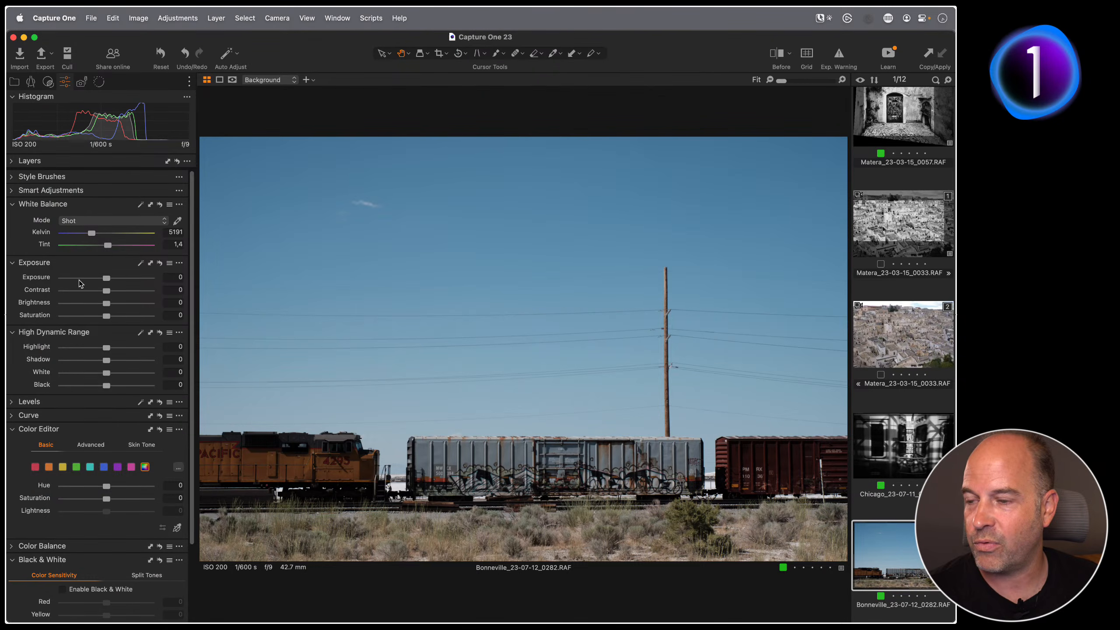
- Return to the previous workspace, placing the Black & White tool between Color Editor and Color Balance in the color tools, expanded
click(348, 18)
mouse_move(355, 38)
click(497, 305)
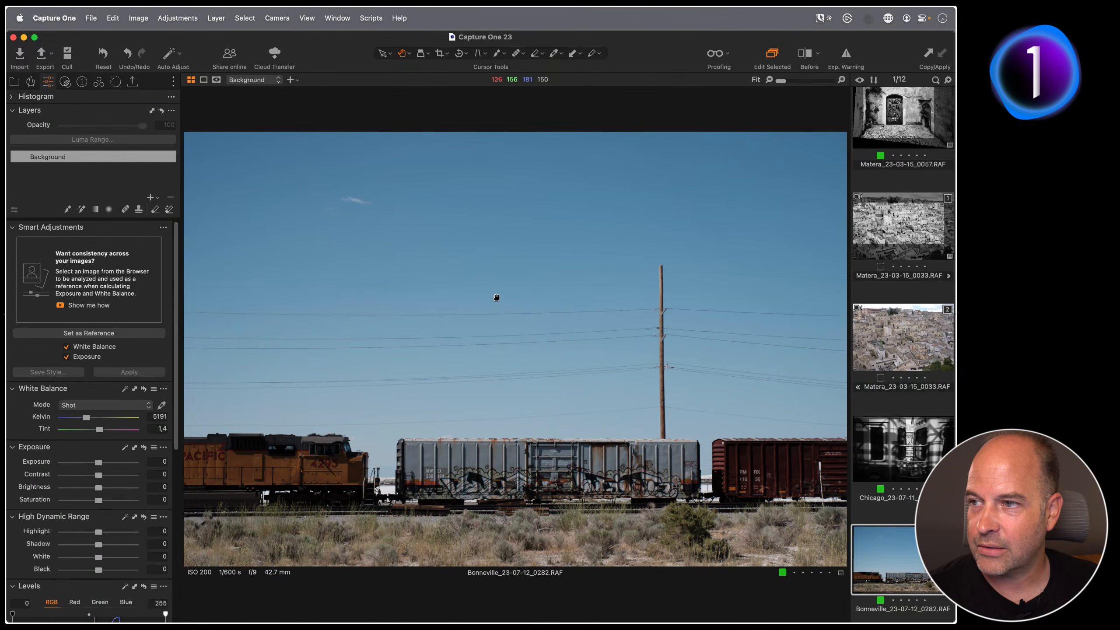
click(100, 84)
drag(49, 510, 9, 347)
click(10, 345)
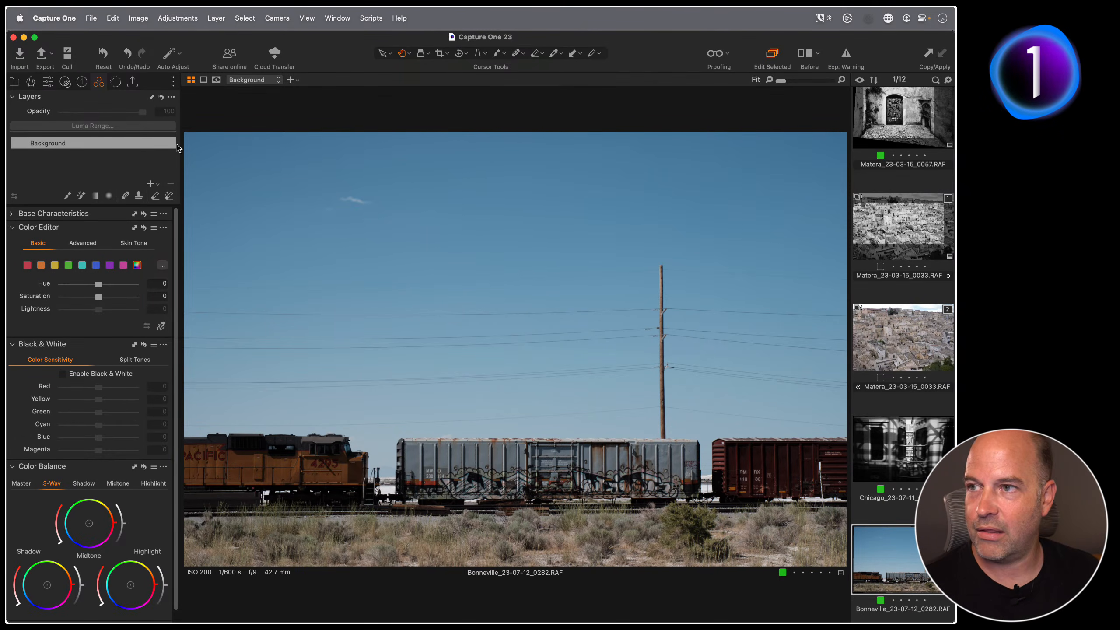
click(173, 81)
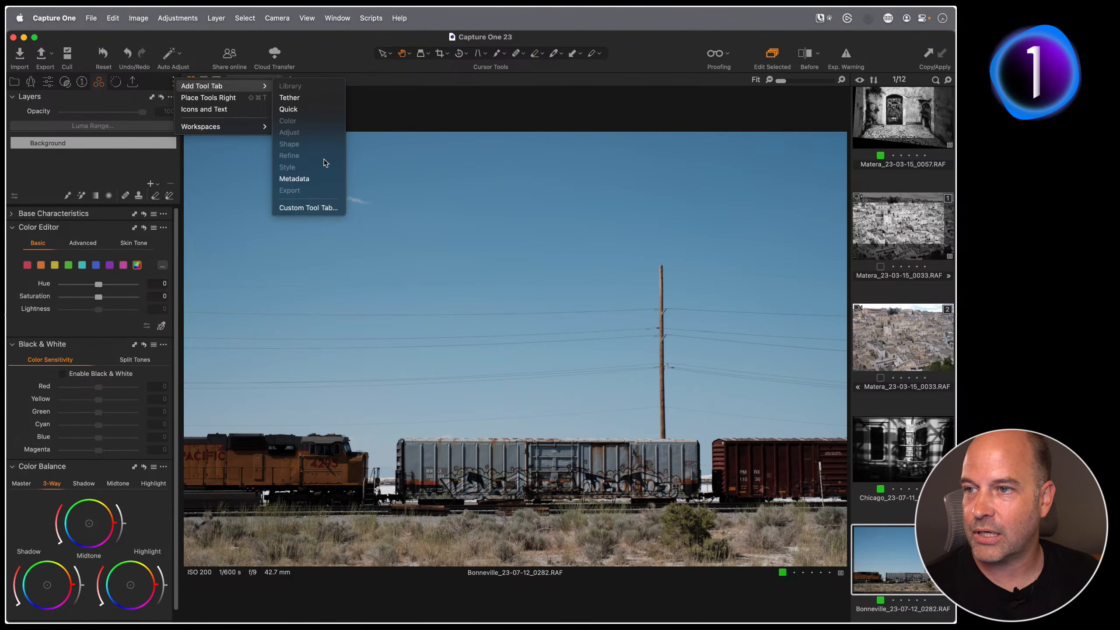
click(173, 82)
click(175, 81)
mouse_move(203, 86)
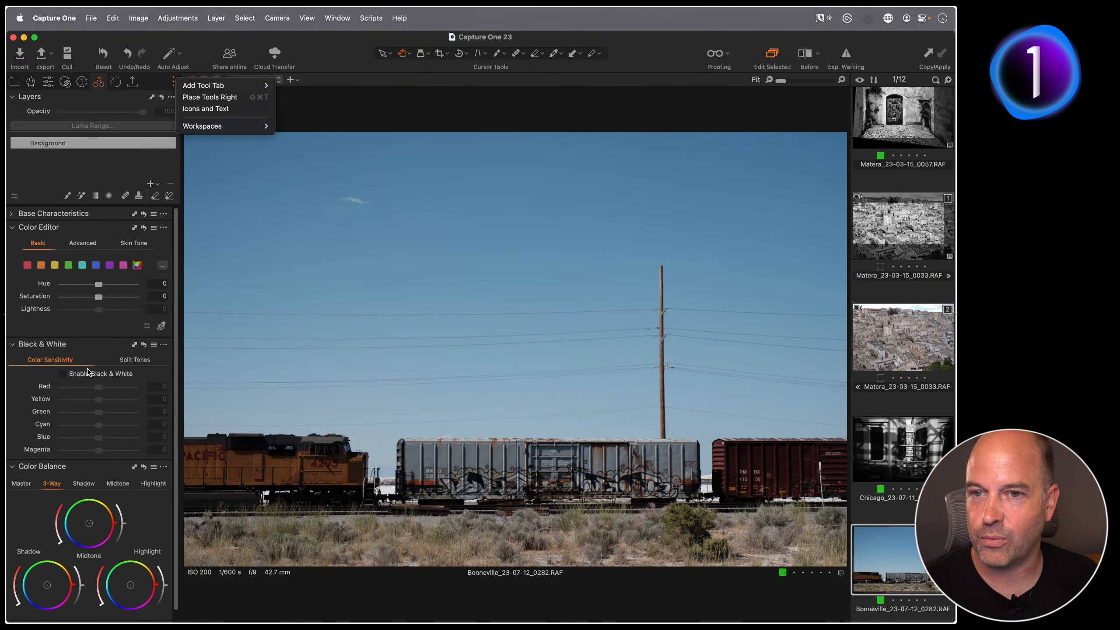
click(466, 120)
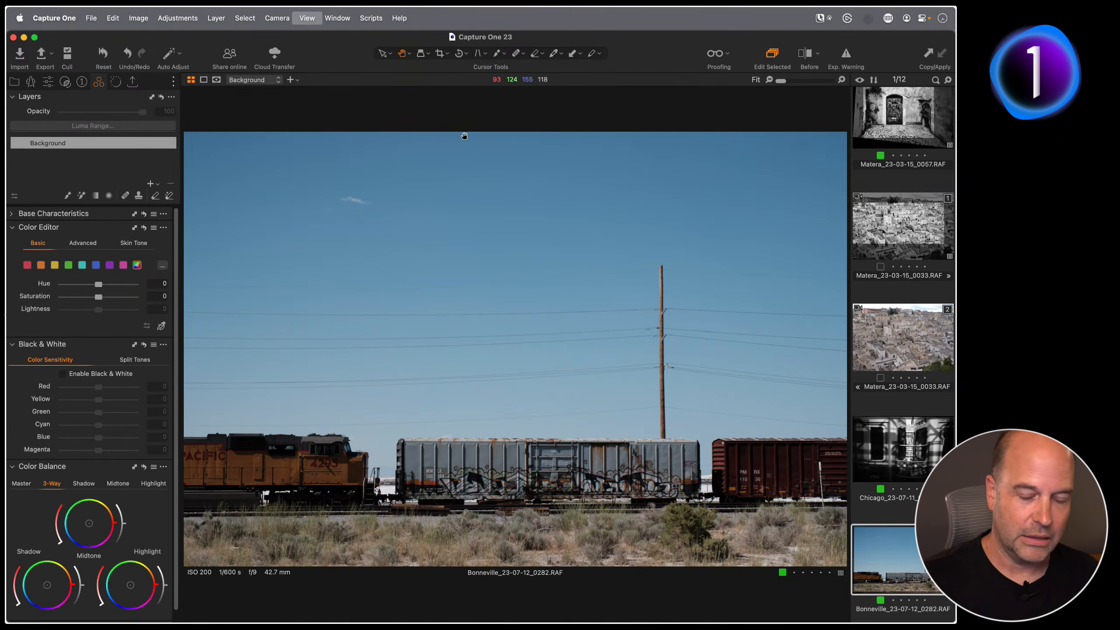
- Enable Black & White on the train photo, with the image browser hidden and Color Balance collapsed
key(super+b)
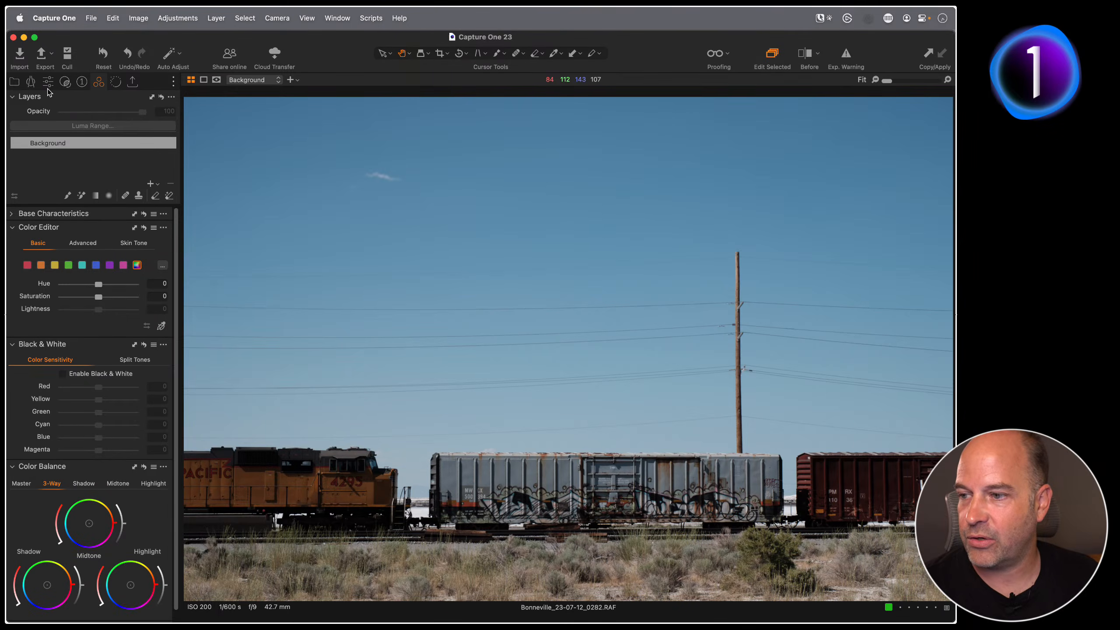
click(12, 468)
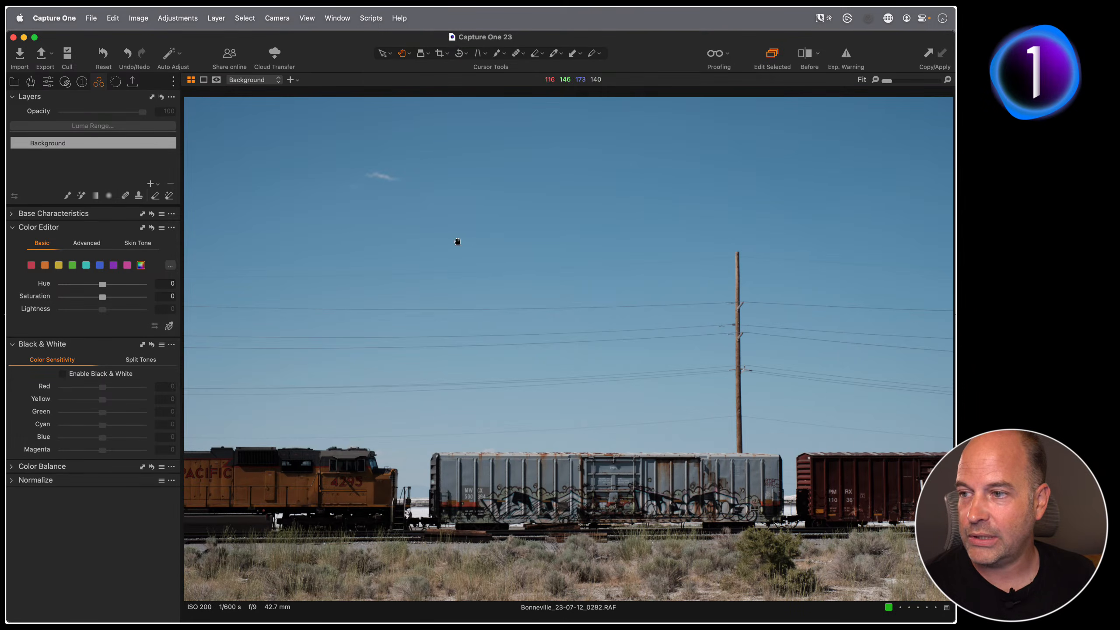
click(62, 374)
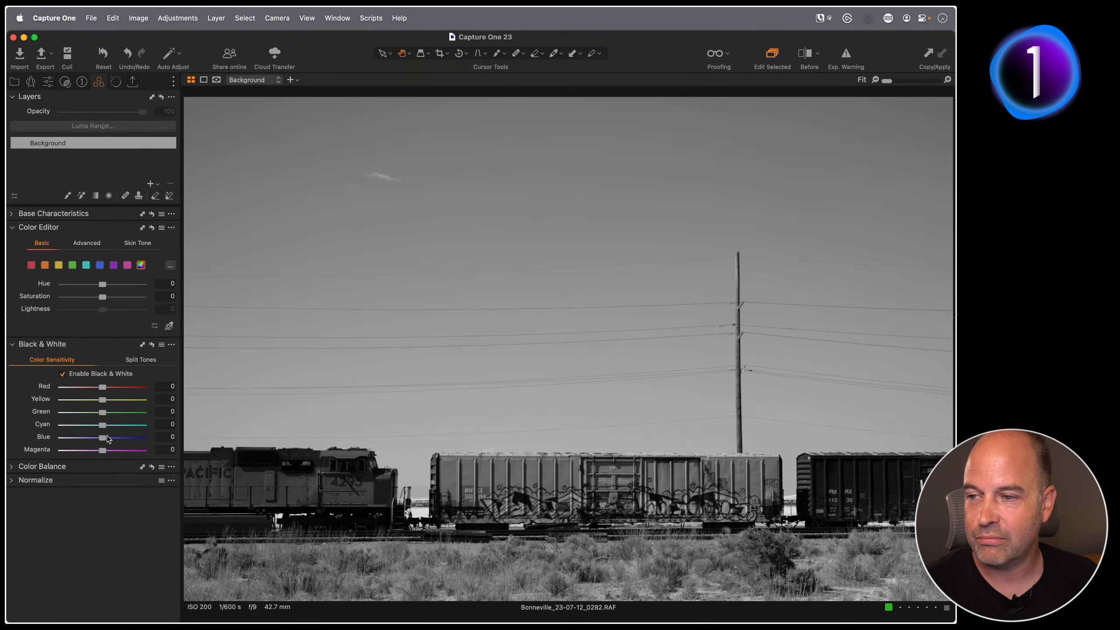
- Set the train photo's black-and-white color sensitivity to Red 4, Yellow 31, Cyan -34 and Blue -21
drag(103, 437, 72, 442)
click(143, 441)
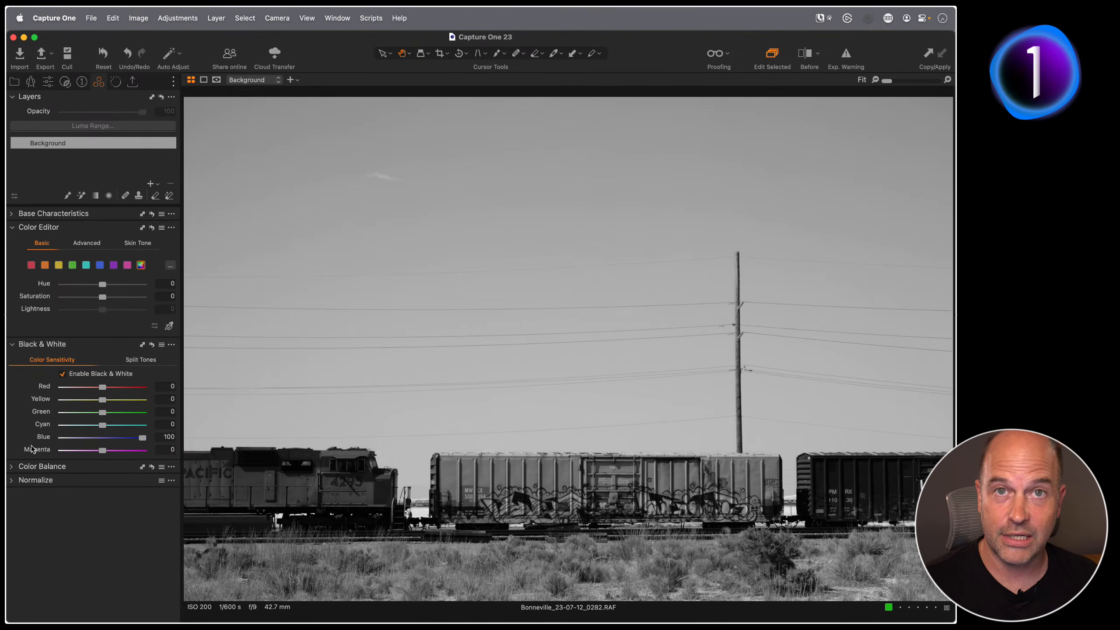
click(99, 437)
drag(99, 436, 92, 439)
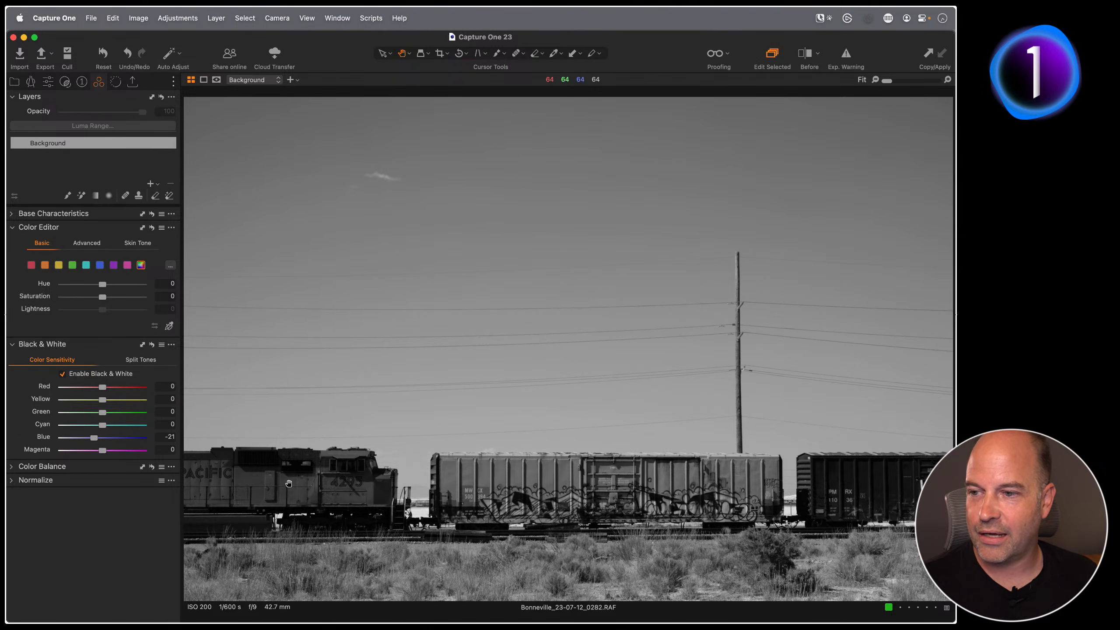
drag(102, 387, 89, 426)
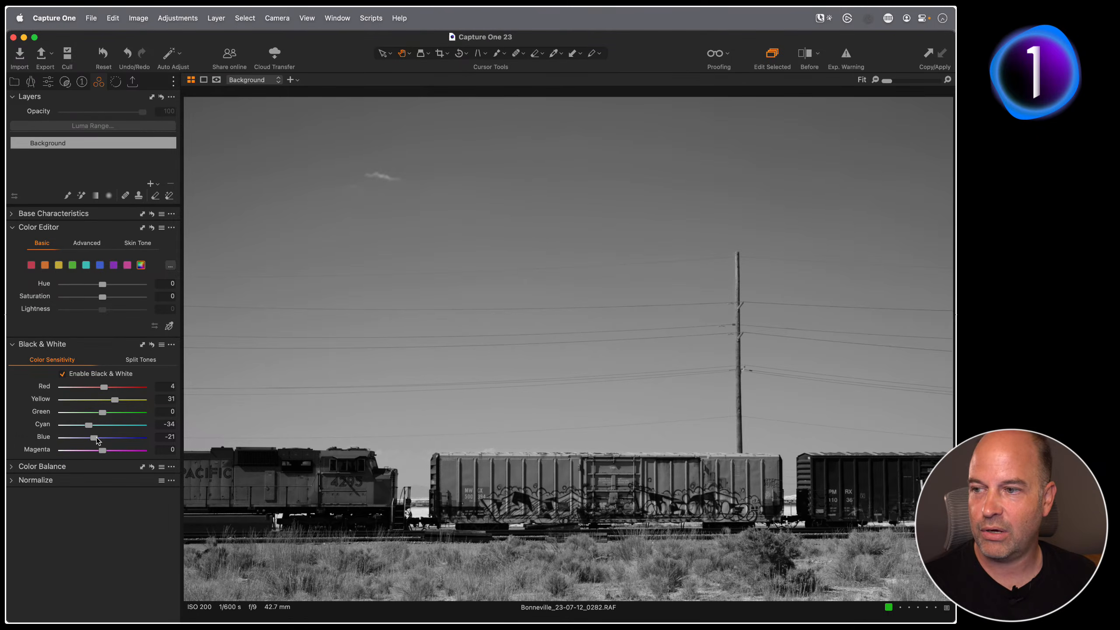
mouse_move(103, 451)
mouse_down()
mouse_move(47, 458)
mouse_move(118, 450)
mouse_up()
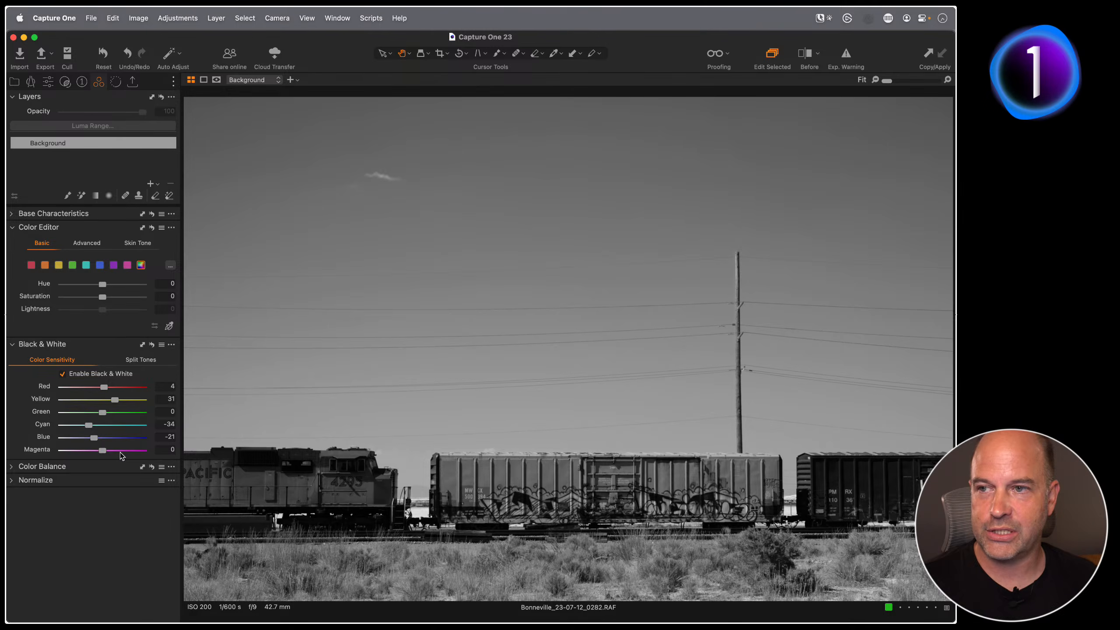
- Open the second variant of Matera_23-03-15_0033.RAF and crop it to the central buildings, about 30 by 17.11 in
key(super+alt+v)
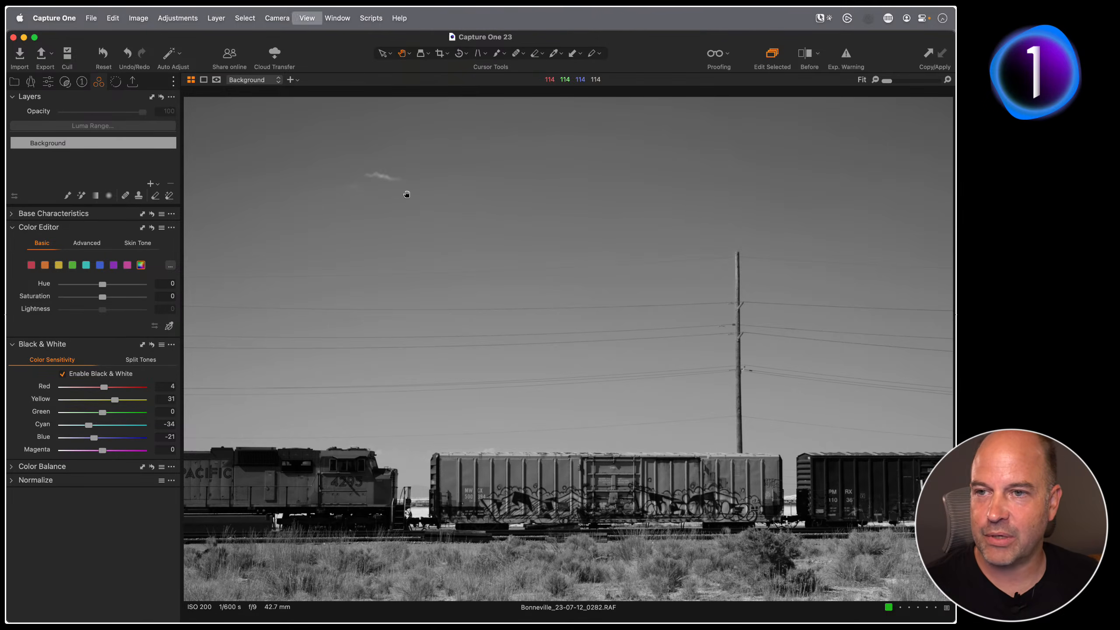
double_click(301, 310)
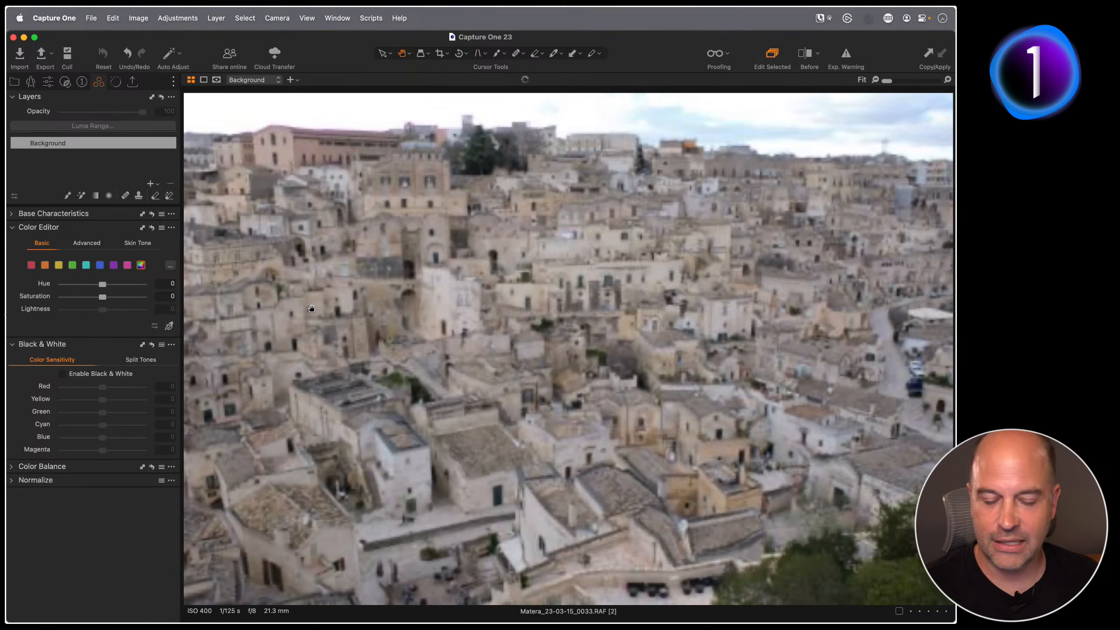
key(c)
drag(308, 211, 877, 535)
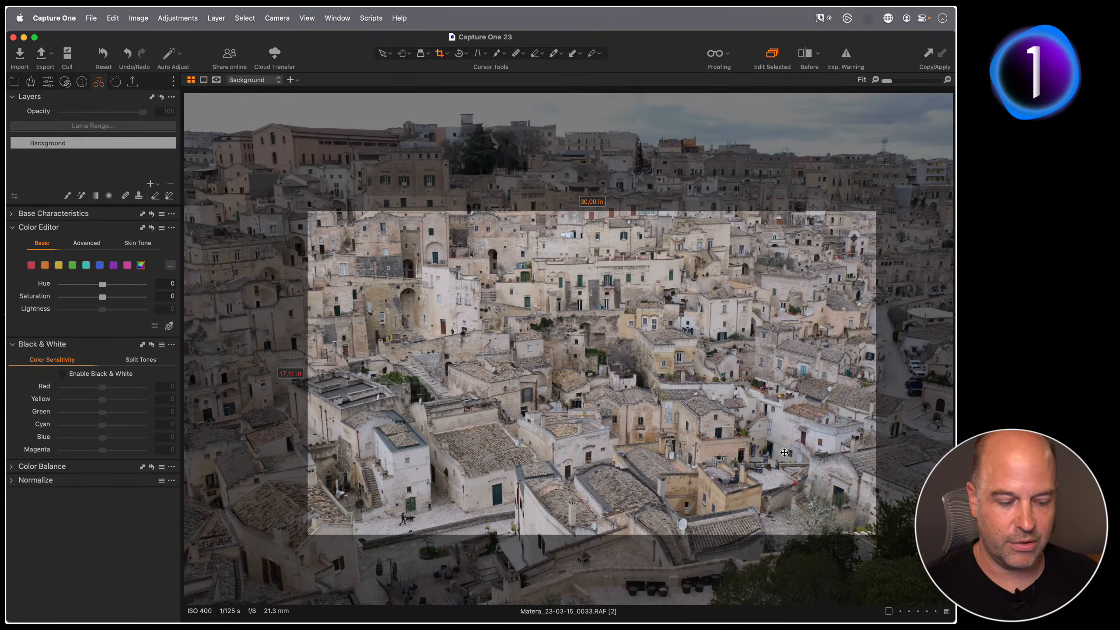
key(h)
- Convert the Matera town photo to black and white, with color sensitivity Green -38 and Blue 14
click(63, 373)
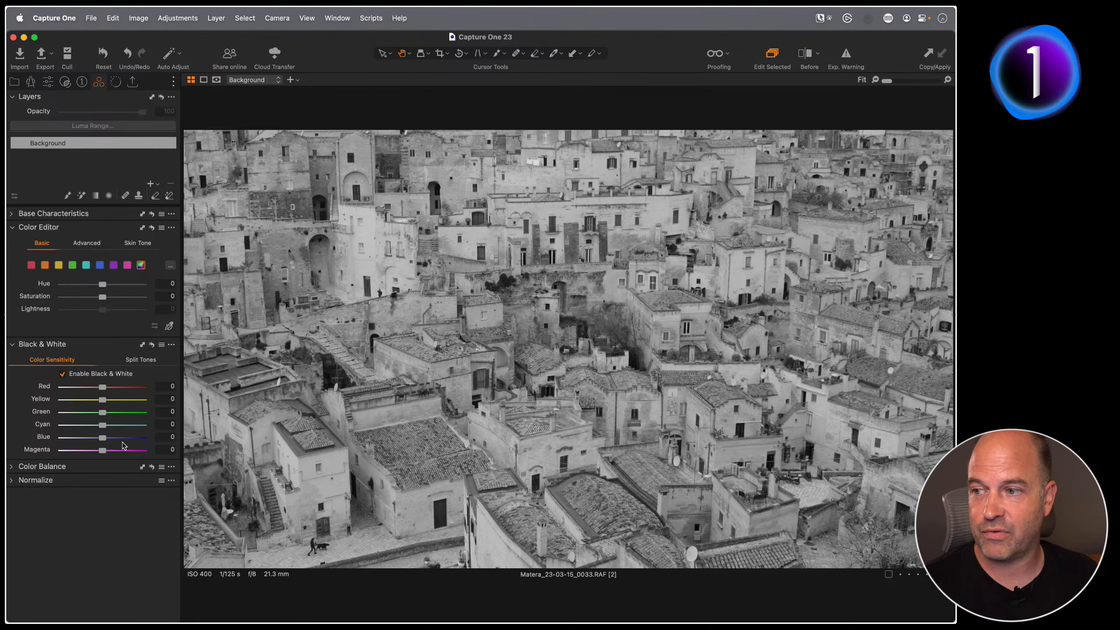
mouse_move(102, 437)
mouse_down()
mouse_move(32, 438)
mouse_move(155, 441)
mouse_move(224, 490)
mouse_move(168, 434)
mouse_move(100, 440)
mouse_move(26, 417)
mouse_move(185, 426)
mouse_move(91, 416)
mouse_move(132, 414)
mouse_move(149, 417)
mouse_move(97, 422)
mouse_up()
click(315, 363)
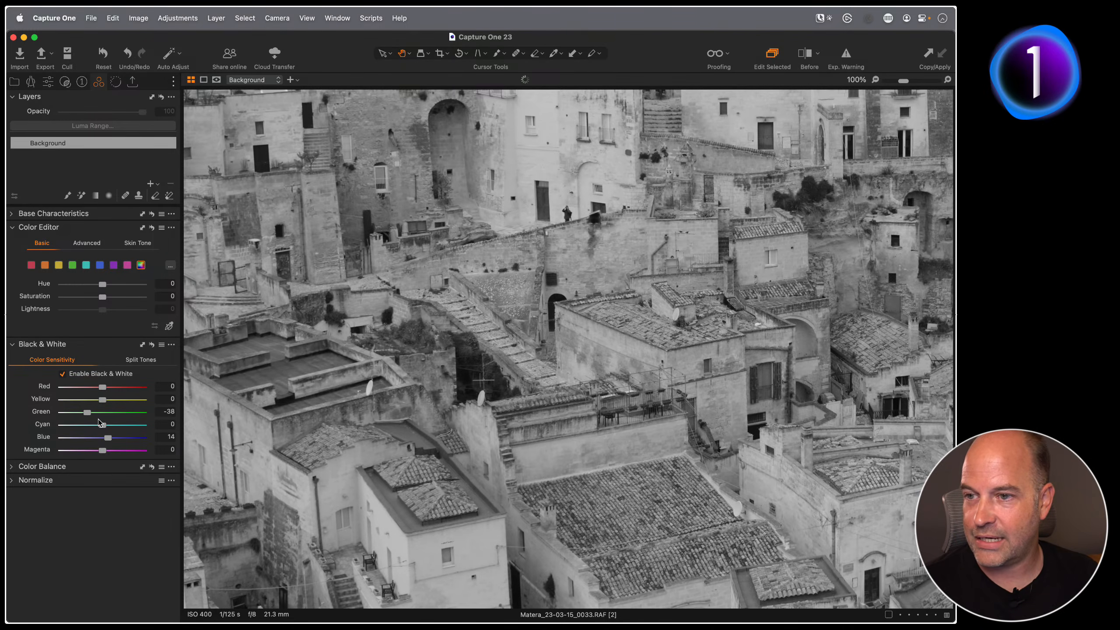
click(256, 384)
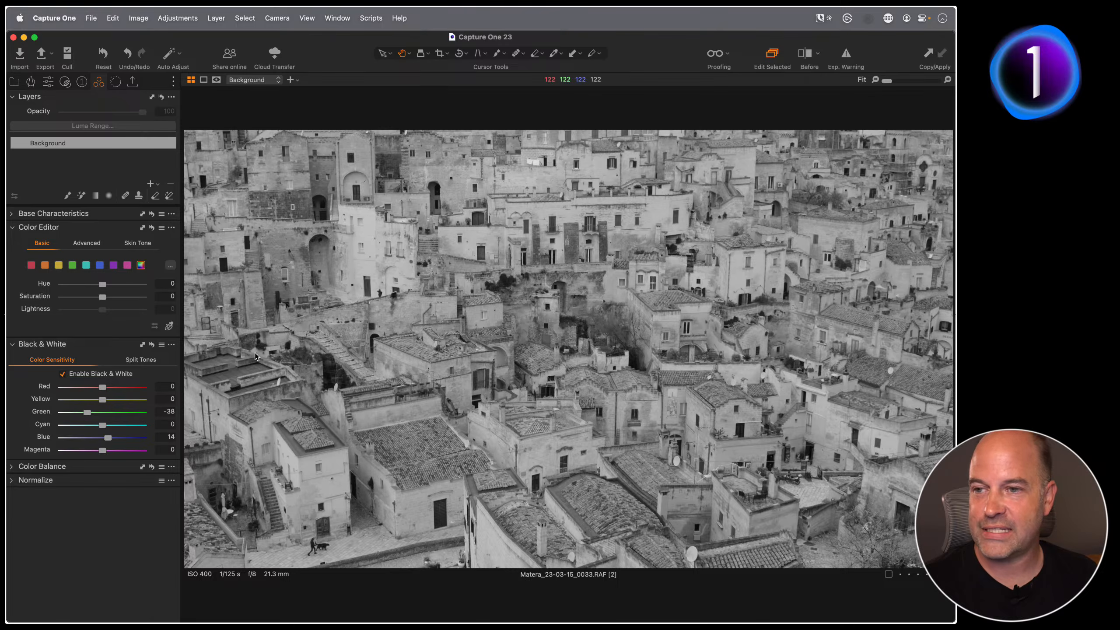
- Reopen the Bonneville train photo and darken its sky by picking the blue range in Color Editor with Lightness -22.6
key(g)
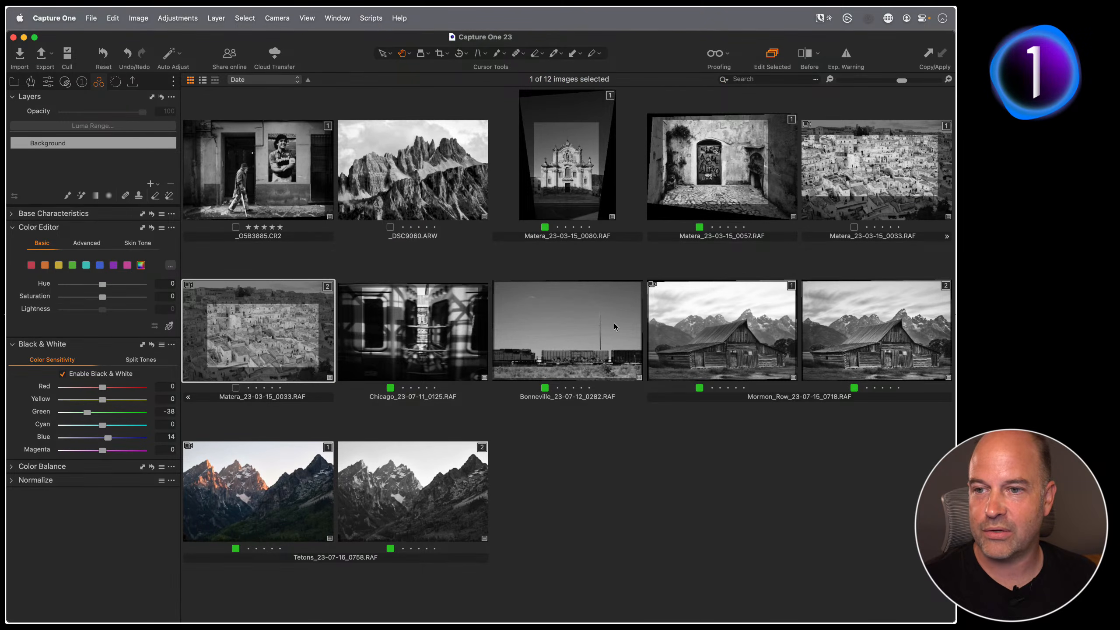
double_click(564, 345)
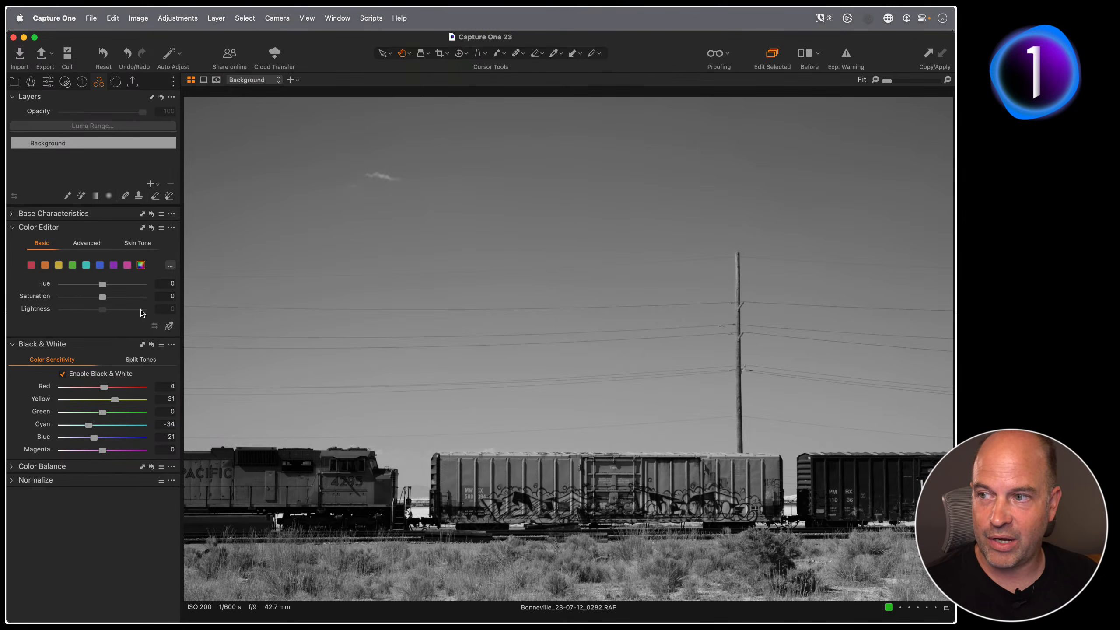
click(169, 326)
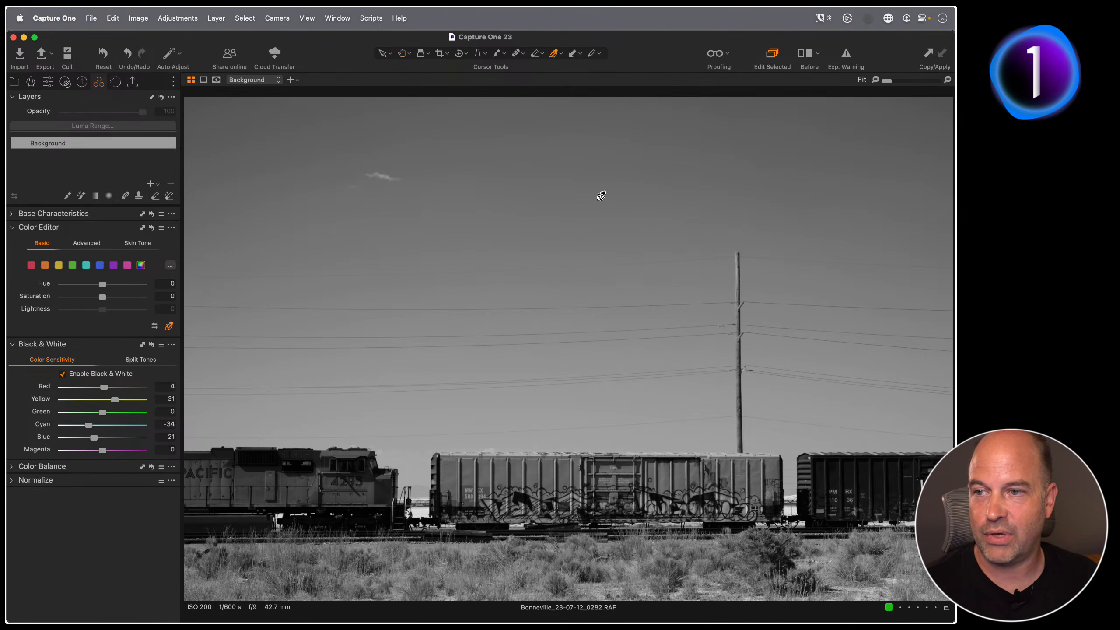
click(595, 169)
drag(103, 311, 84, 311)
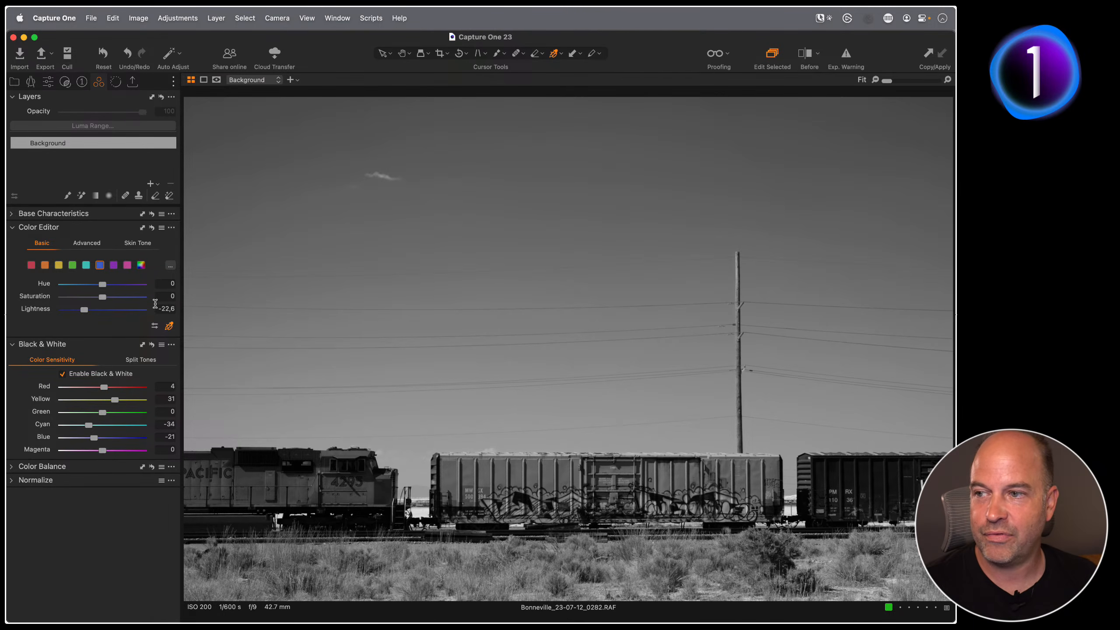
- Turn Black & White off and on again to compare the darkened sky in color and monochrome
click(62, 374)
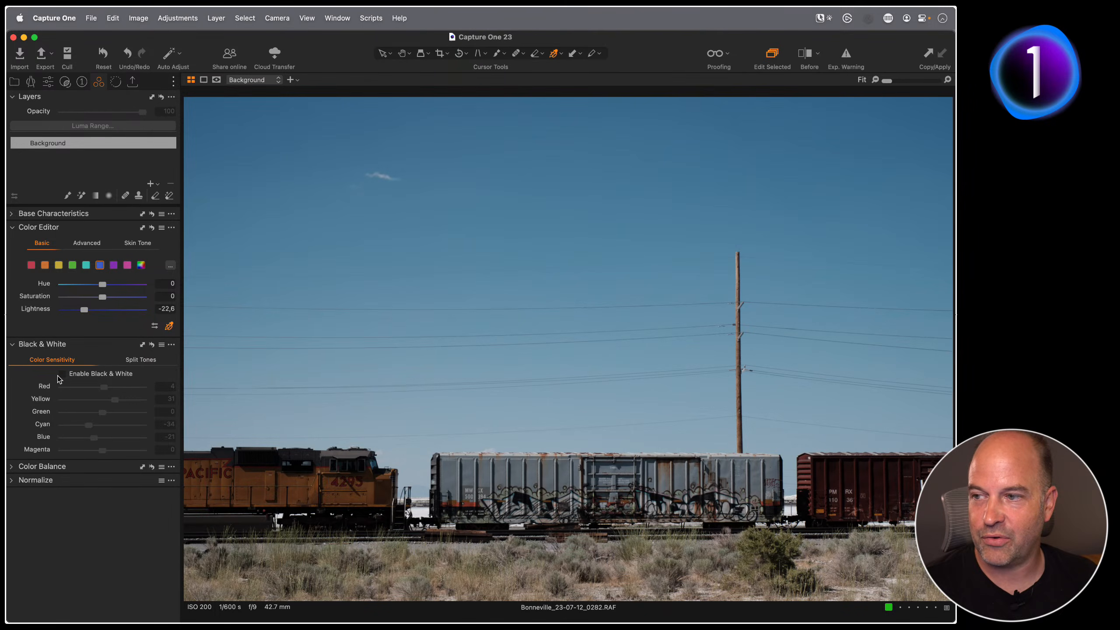
click(61, 375)
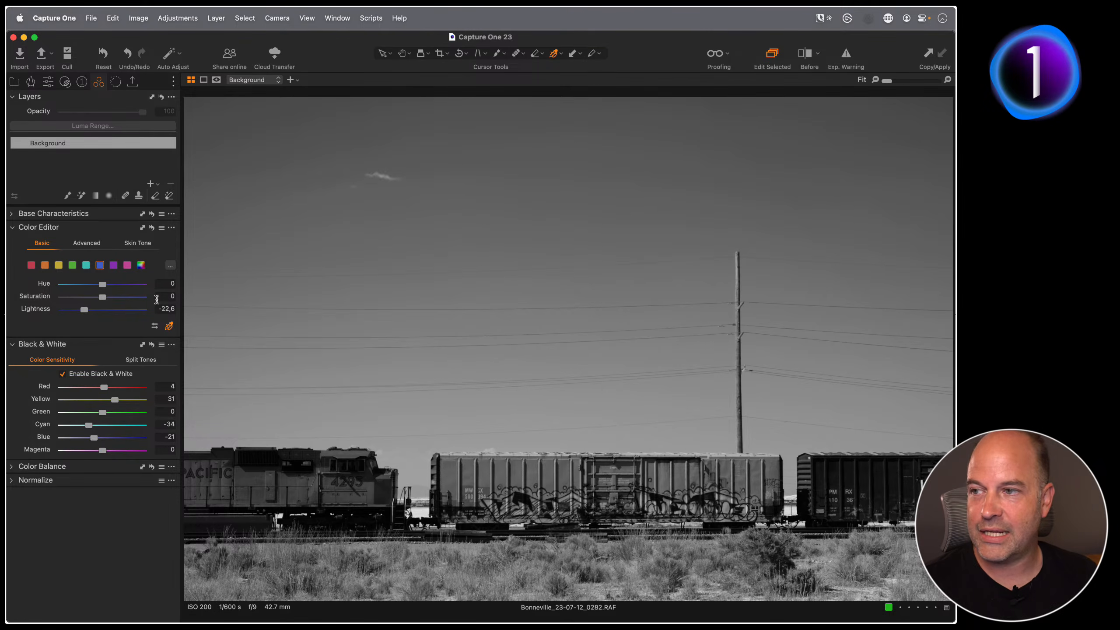
click(88, 243)
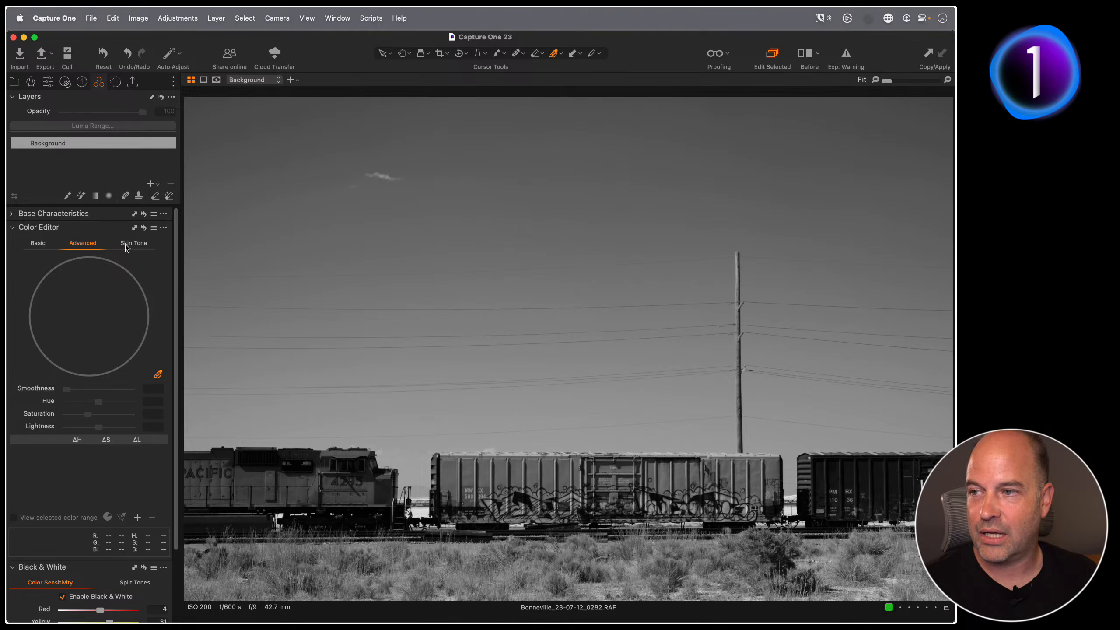
click(40, 243)
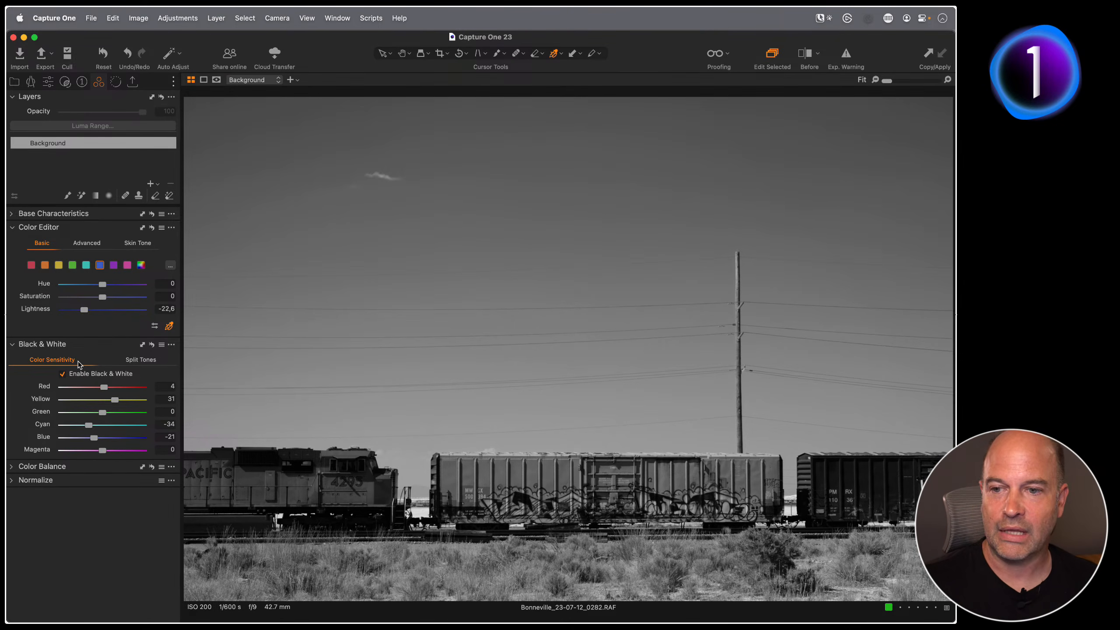
key(h)
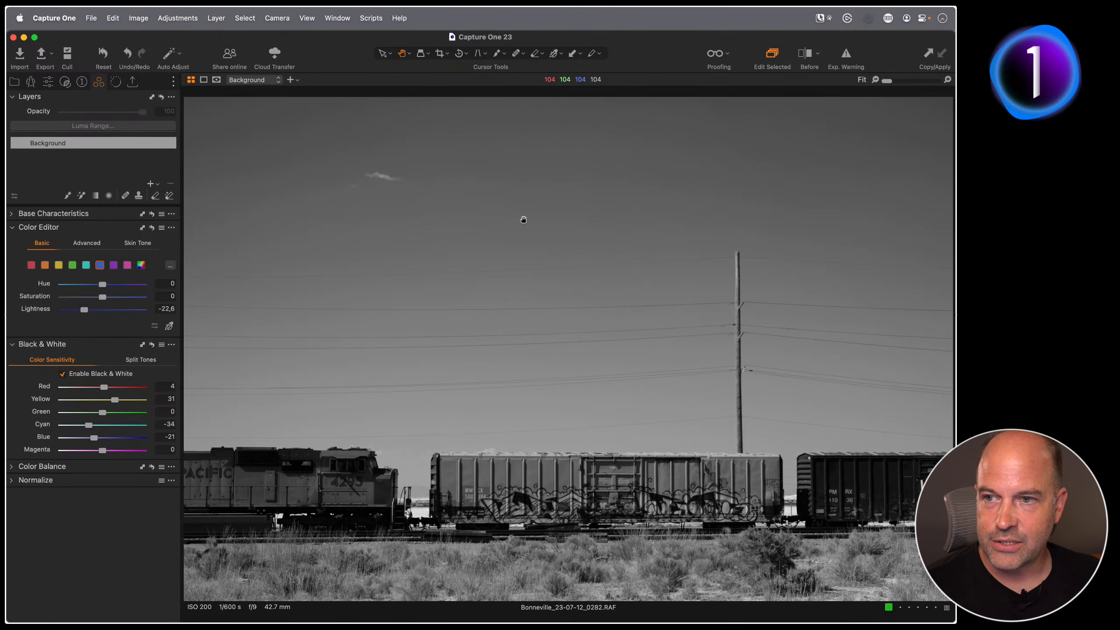
key(g)
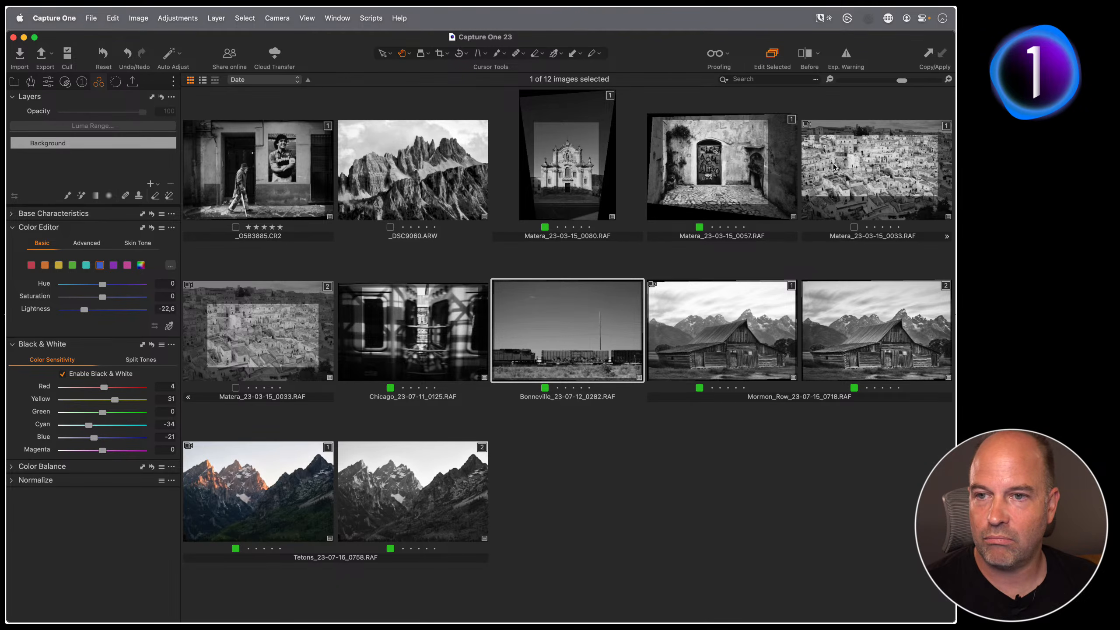
double_click(591, 315)
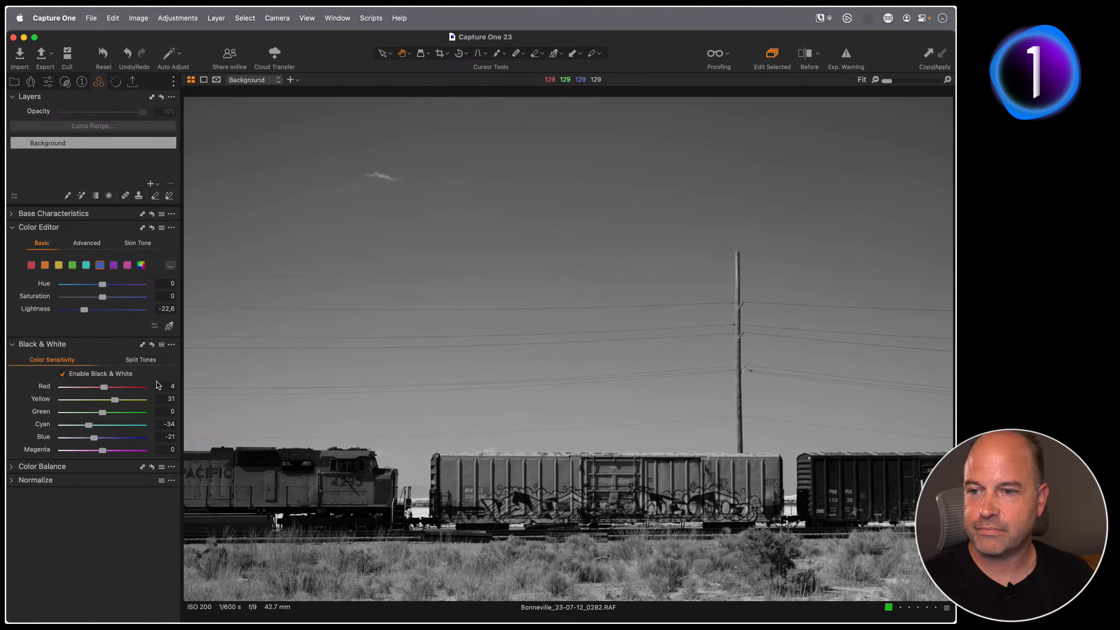
- Expand the histogram alongside the exposure tools and brighten the train photo with Exposure 0.35 and Brightness 8
click(51, 84)
click(13, 126)
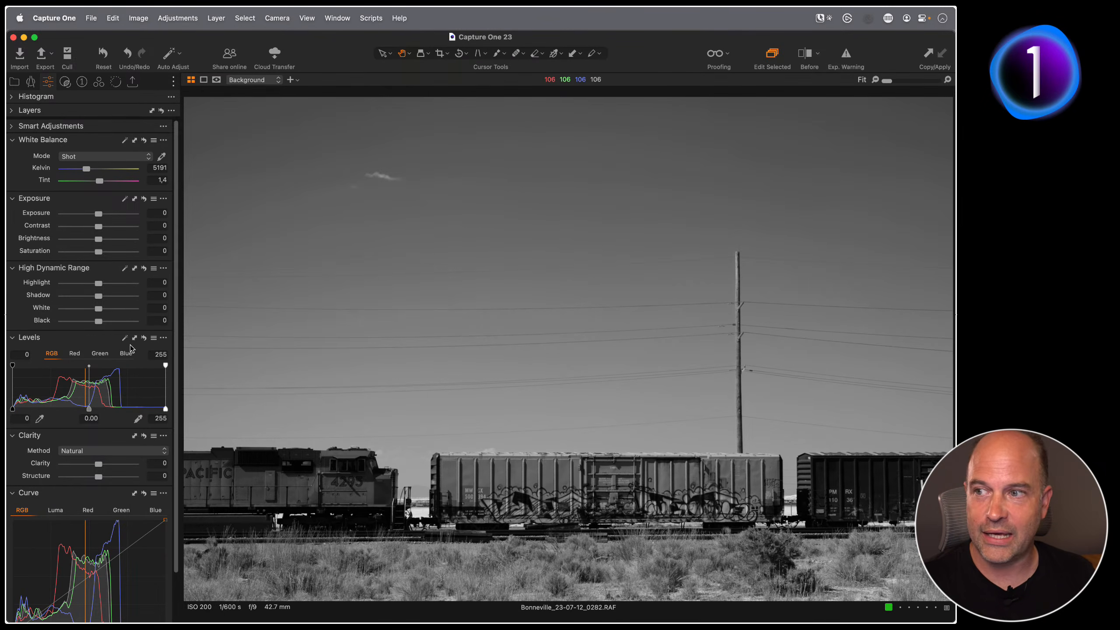
click(25, 96)
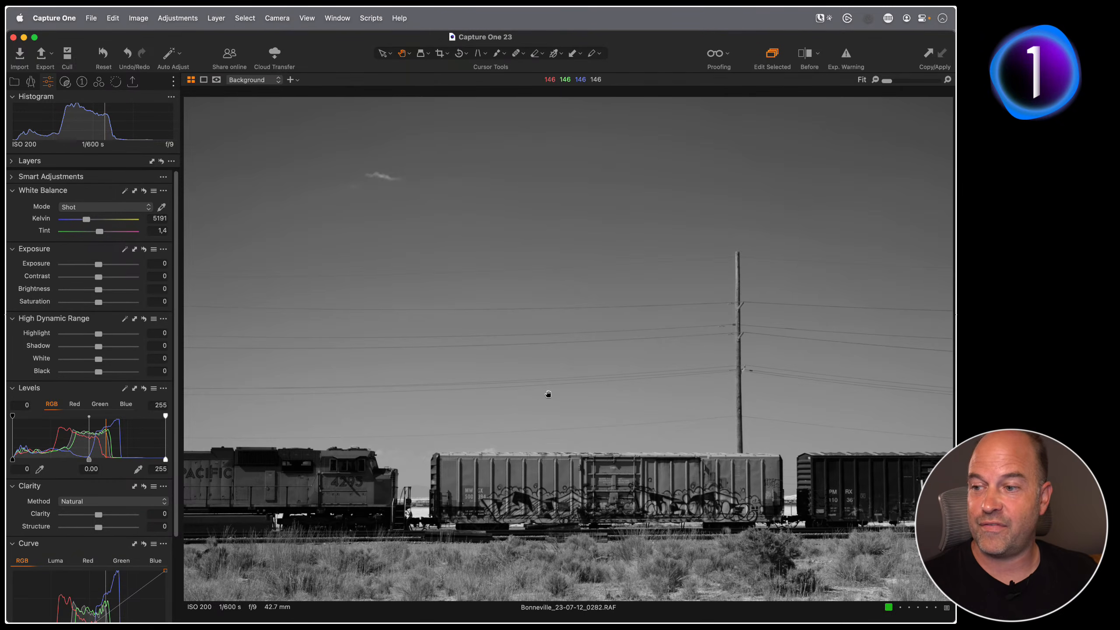
right_click(435, 151)
click(435, 153)
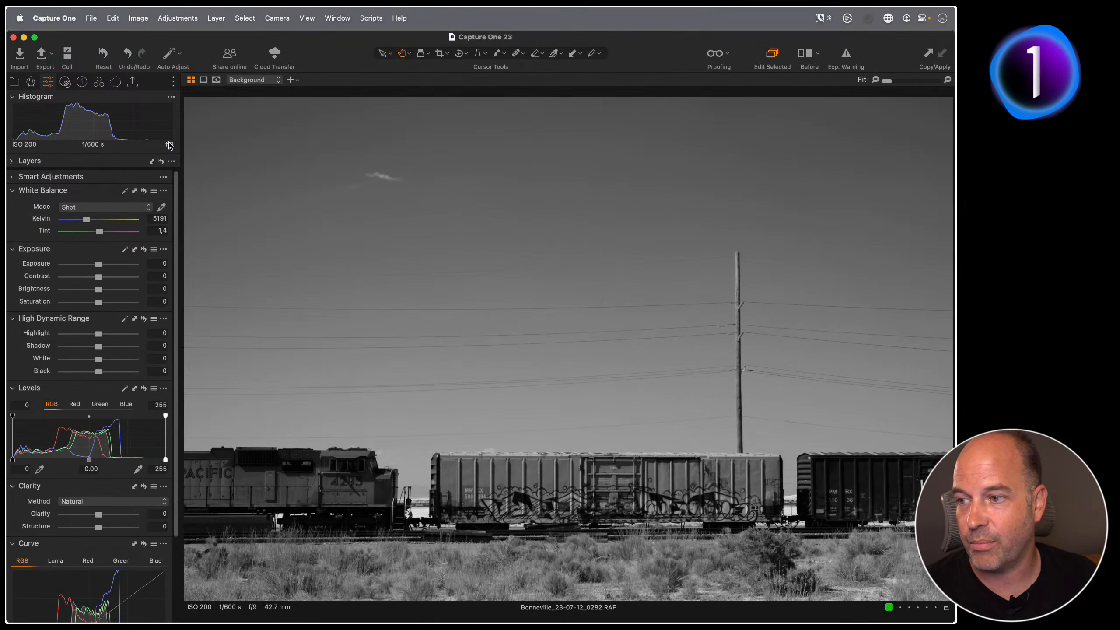
drag(98, 264, 103, 261)
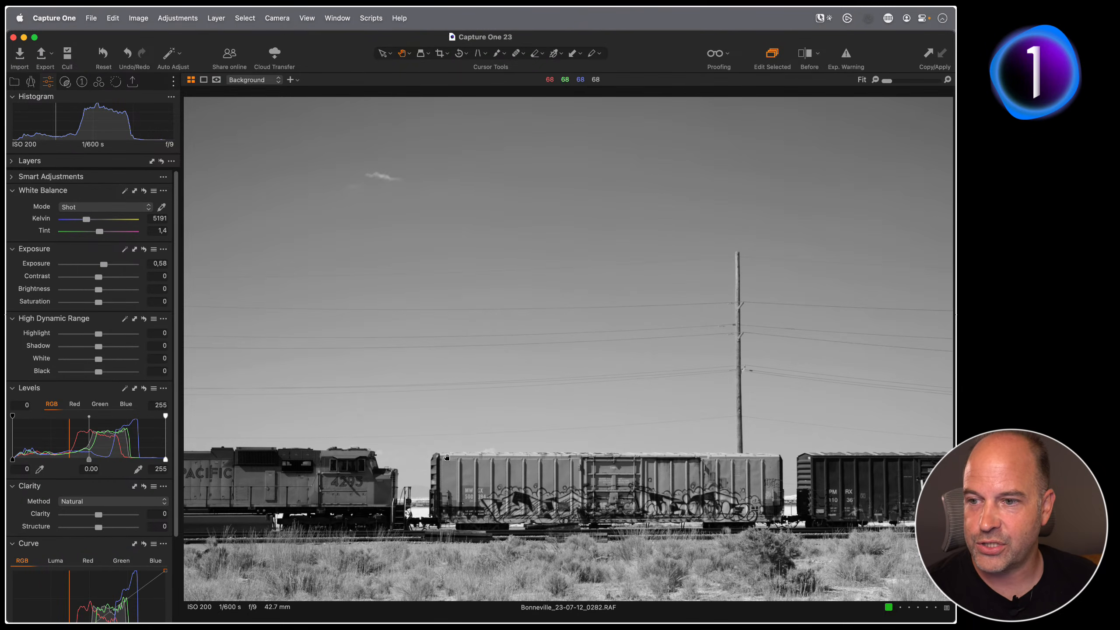
click(431, 526)
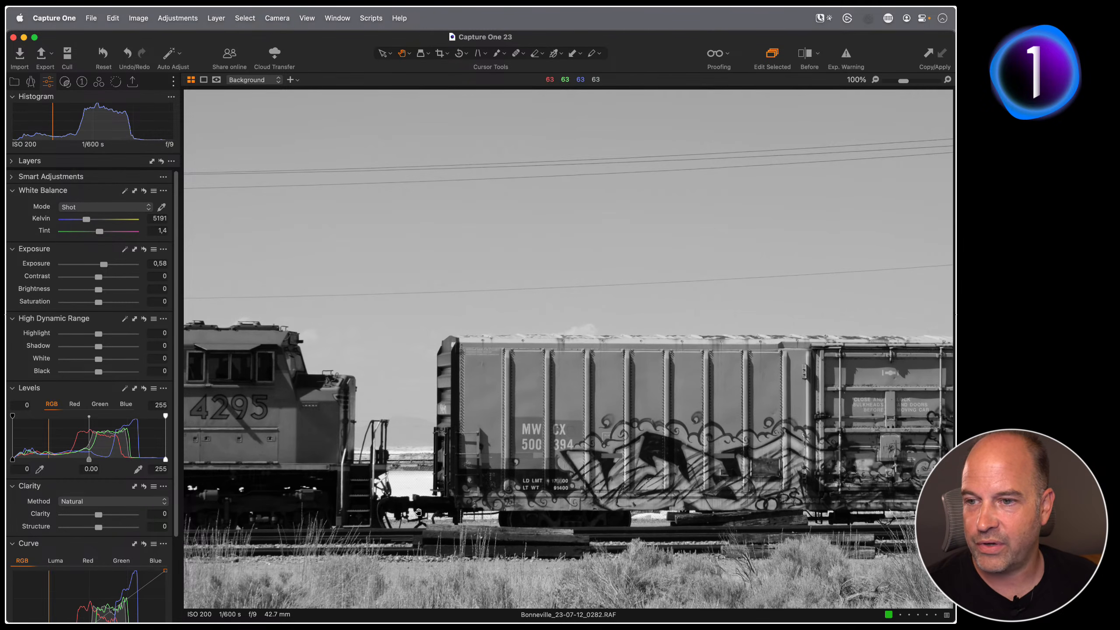
double_click(408, 484)
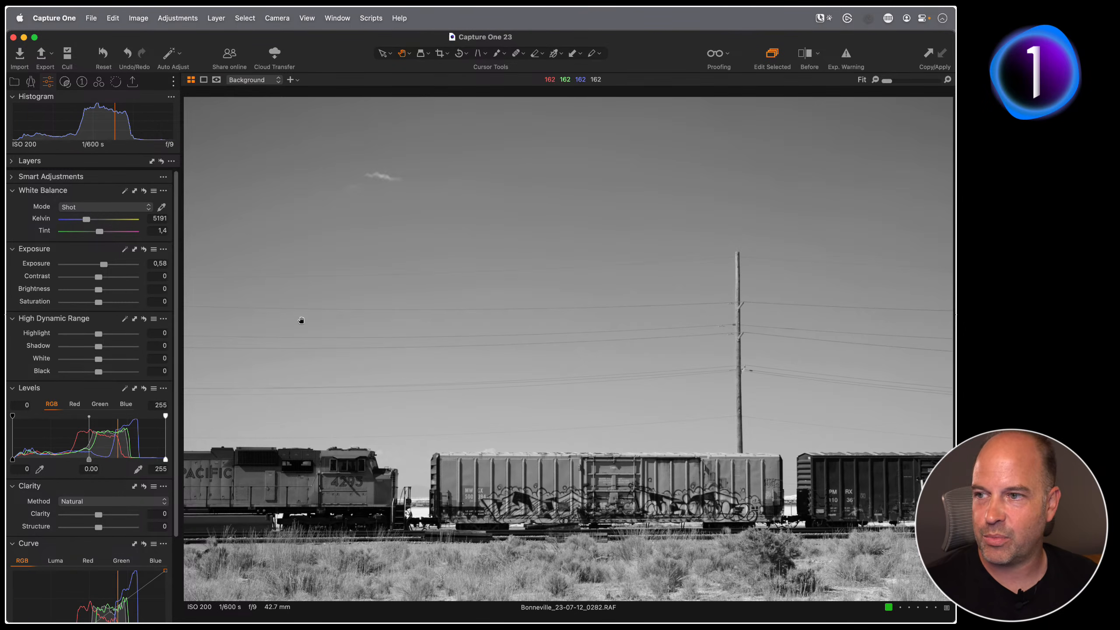
drag(102, 267, 105, 291)
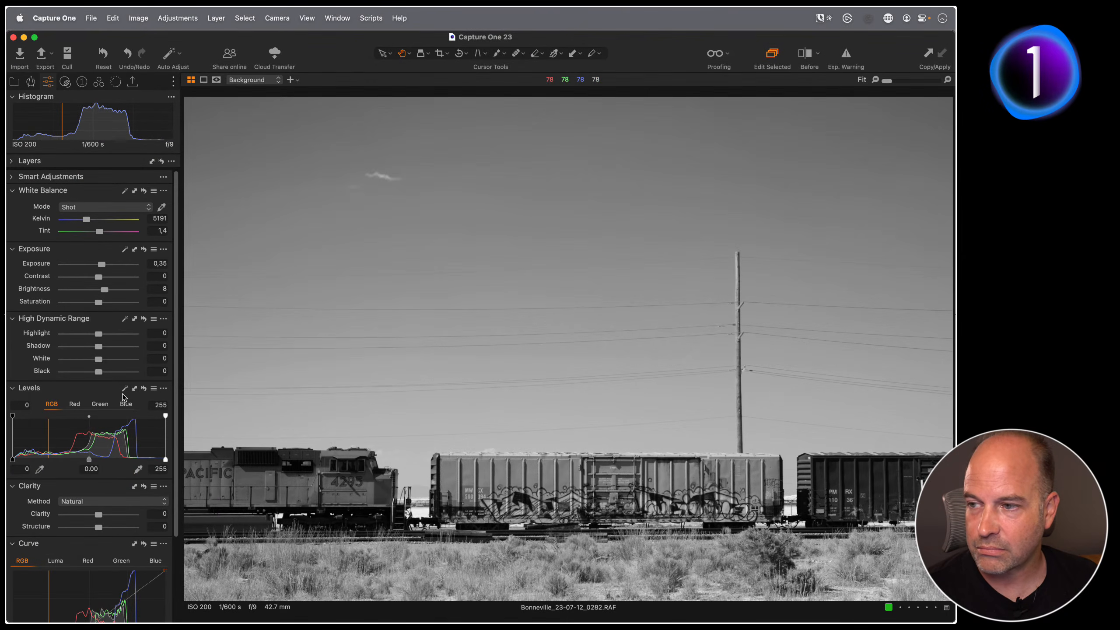
- Auto-adjust the train photo's Levels, inspect the bright gap beside the locomotive, and set the input white point to 238
click(125, 389)
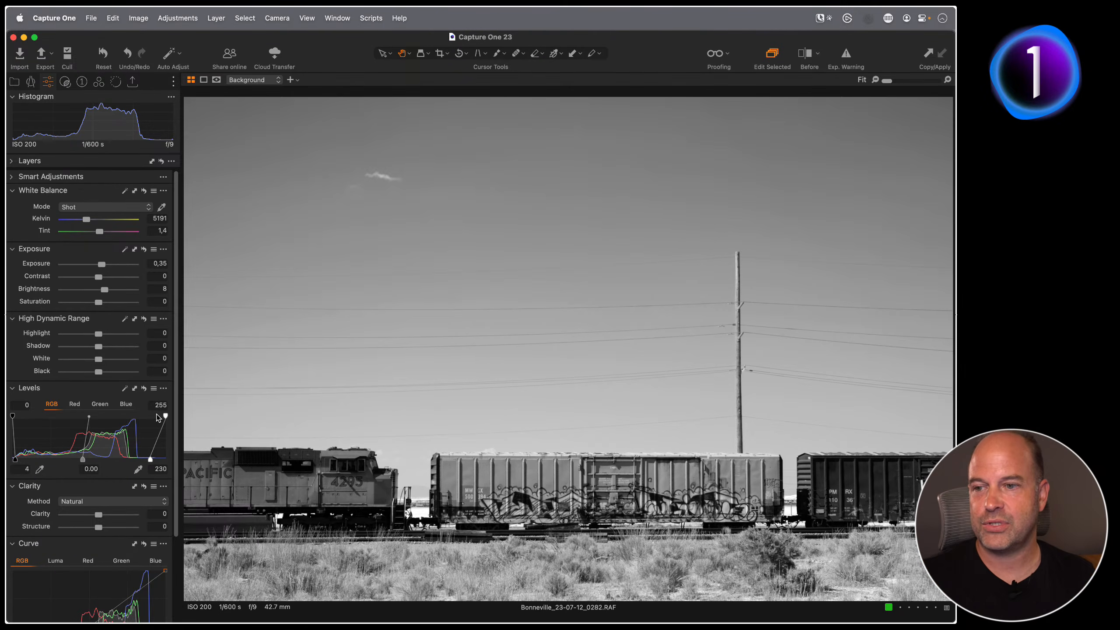
right_click(552, 165)
click(553, 166)
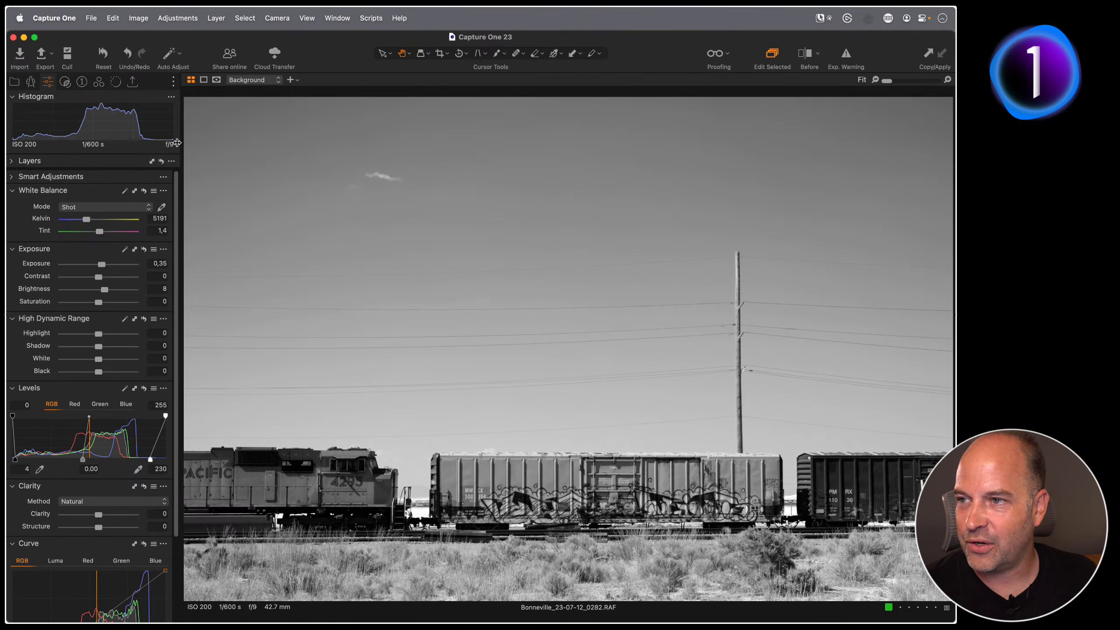
key(F1)
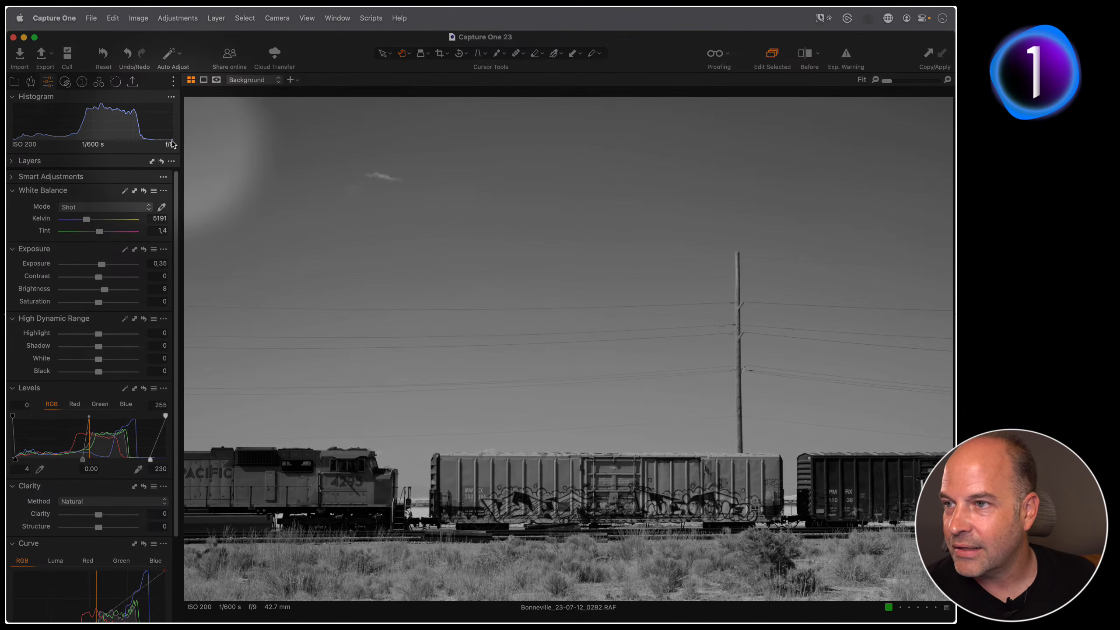
key(F1)
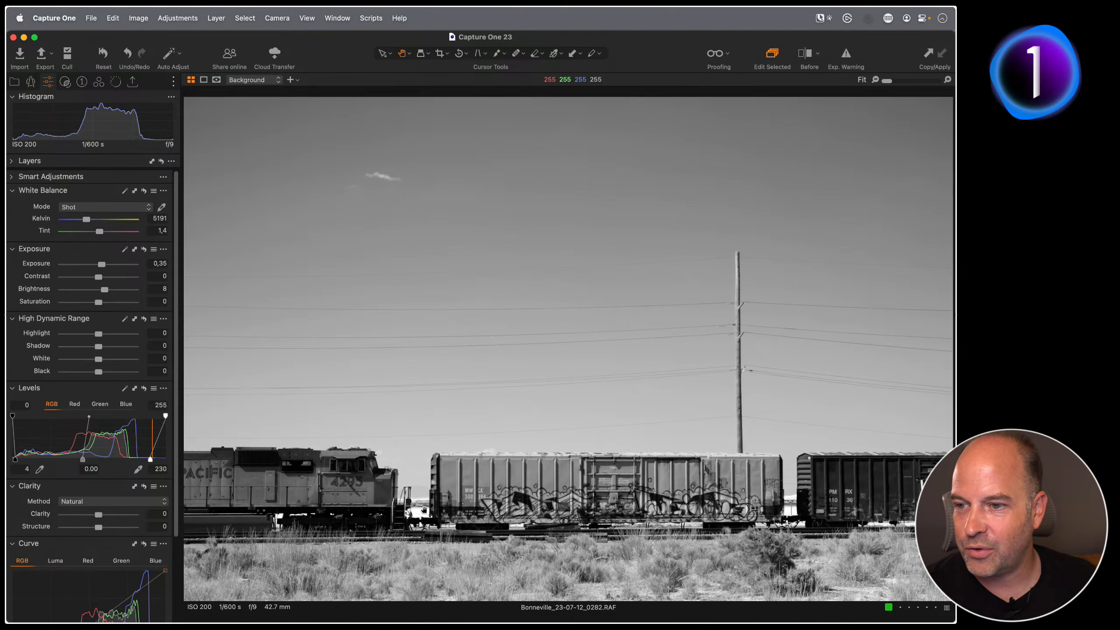
double_click(425, 512)
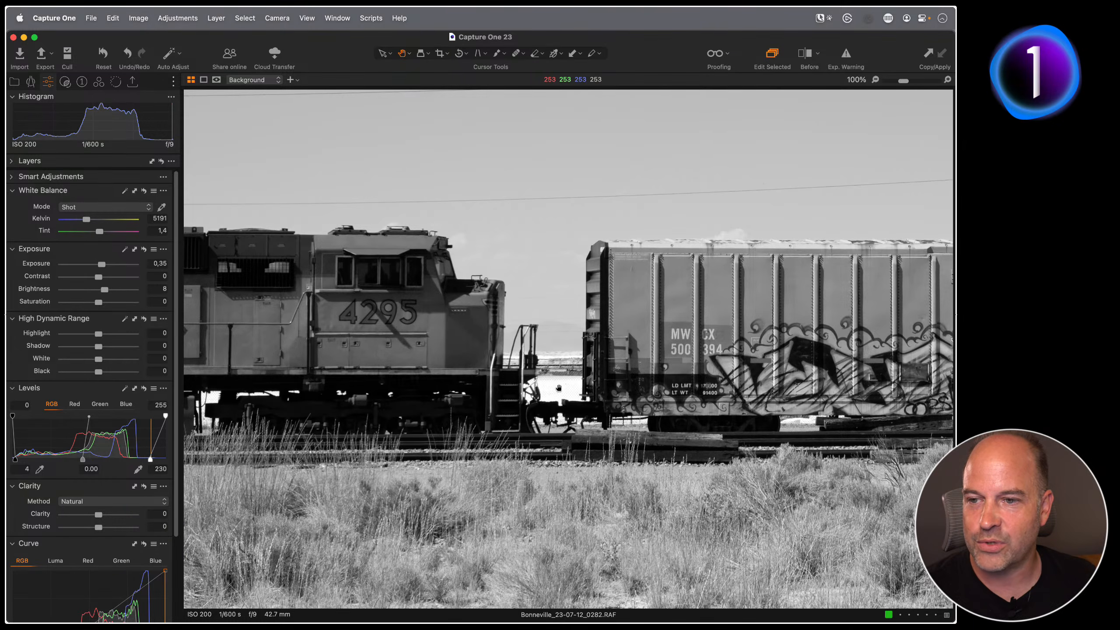
click(559, 387)
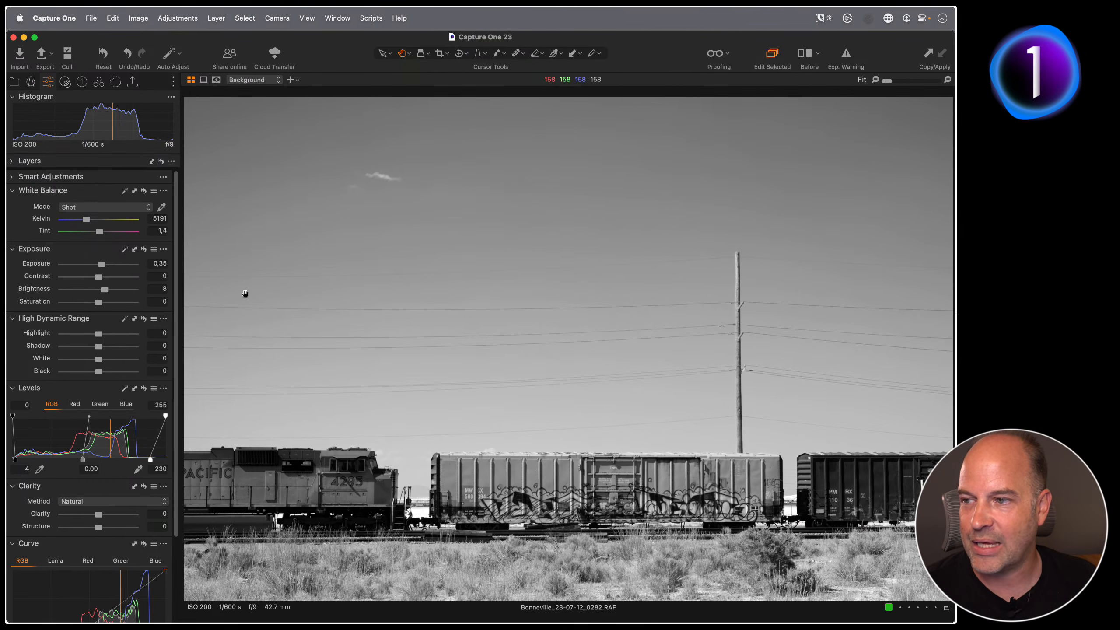
drag(151, 460, 155, 460)
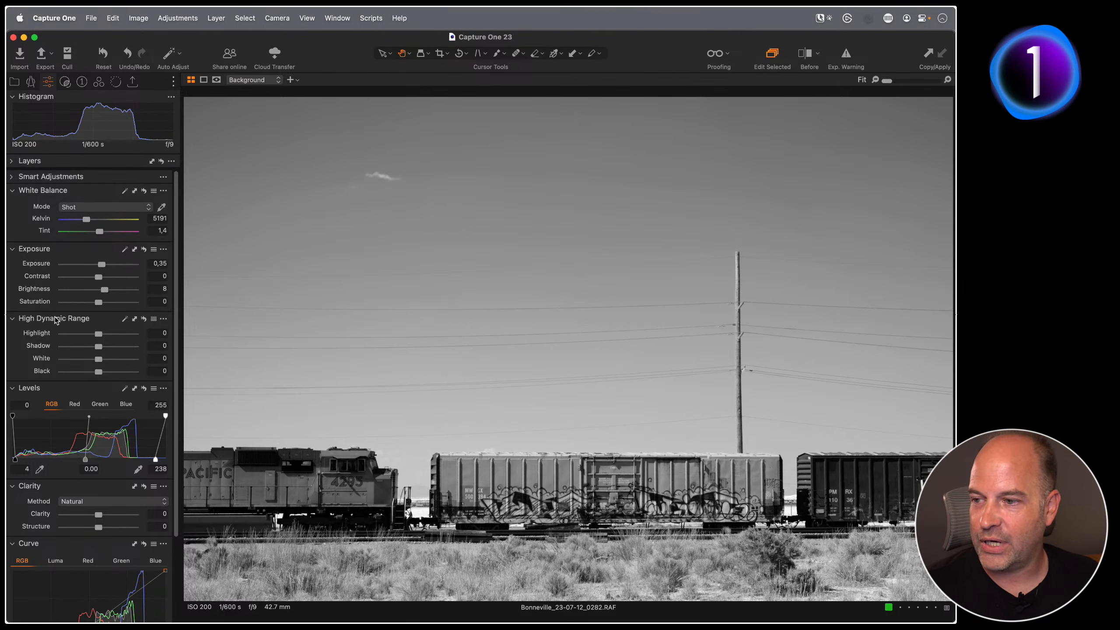
- Raise the train photo's Contrast slightly and set the Levels input black point to 1
scroll(60, 309, down, 3)
scroll(61, 274, up, 4)
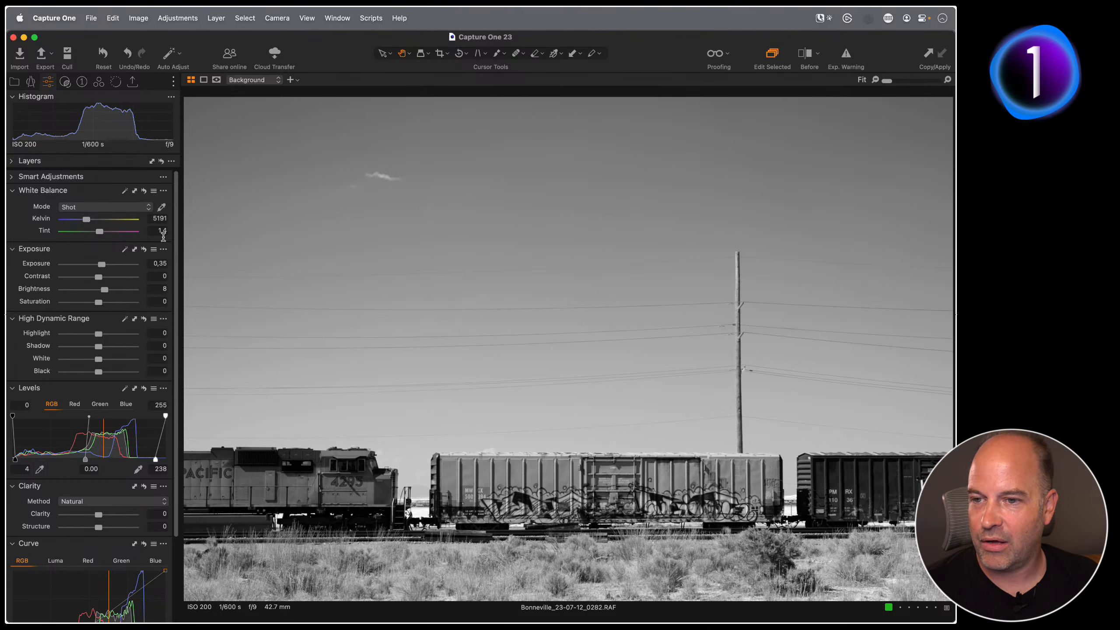
drag(102, 276, 104, 276)
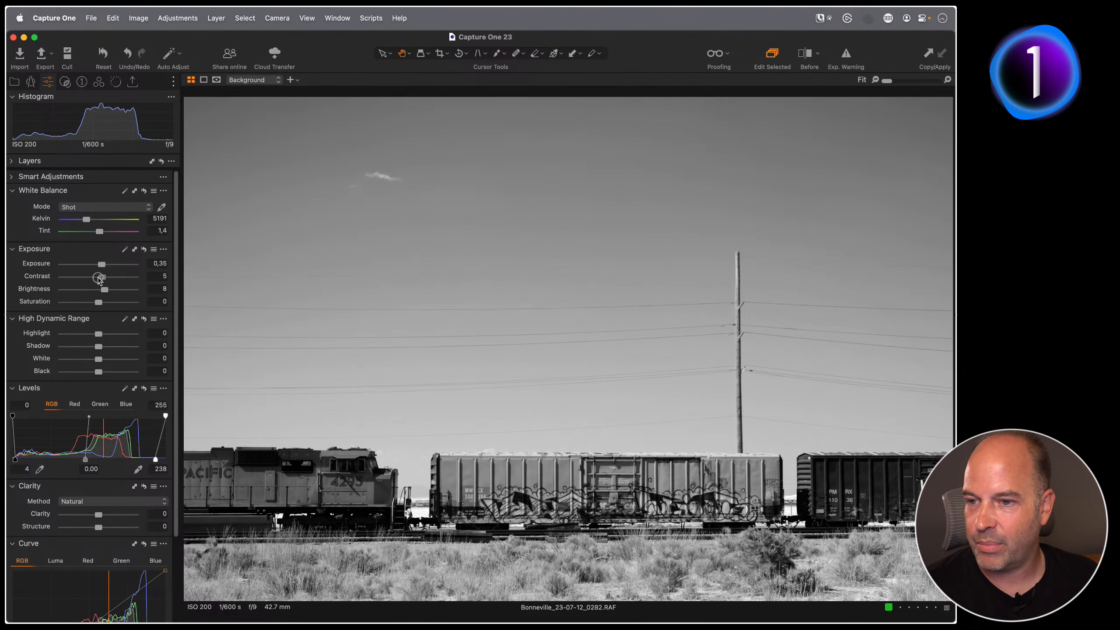
drag(16, 459, 13, 460)
- Set Clarity to 45 with the Natural method and check the locomotive's dark undercarriage at 100%
scroll(70, 430, down, 5)
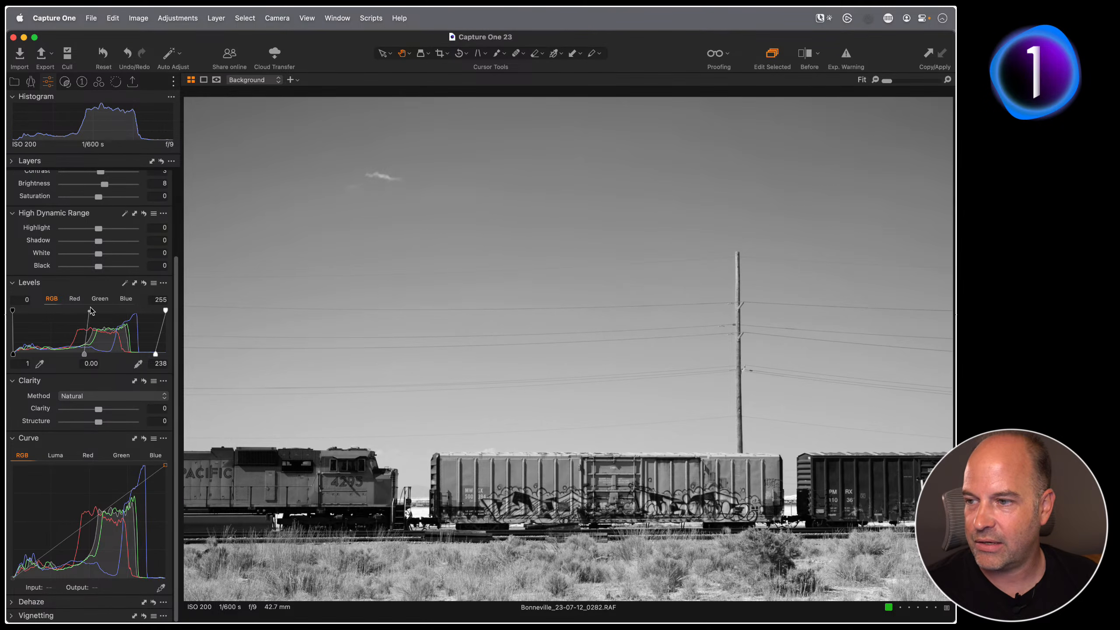
click(97, 411)
drag(97, 411, 114, 413)
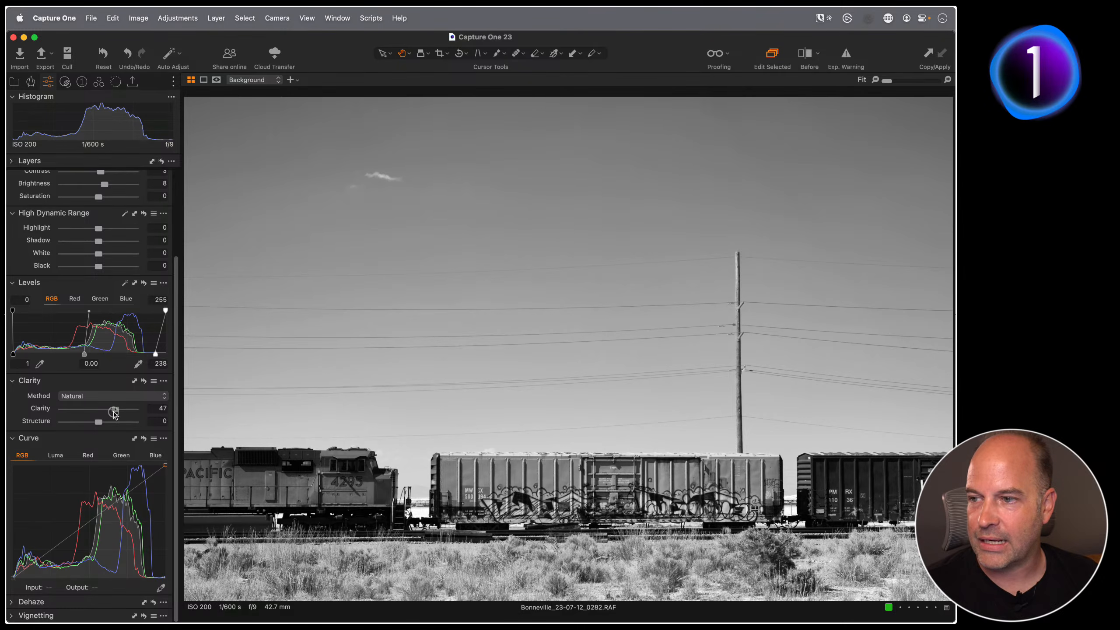
drag(114, 412, 112, 413)
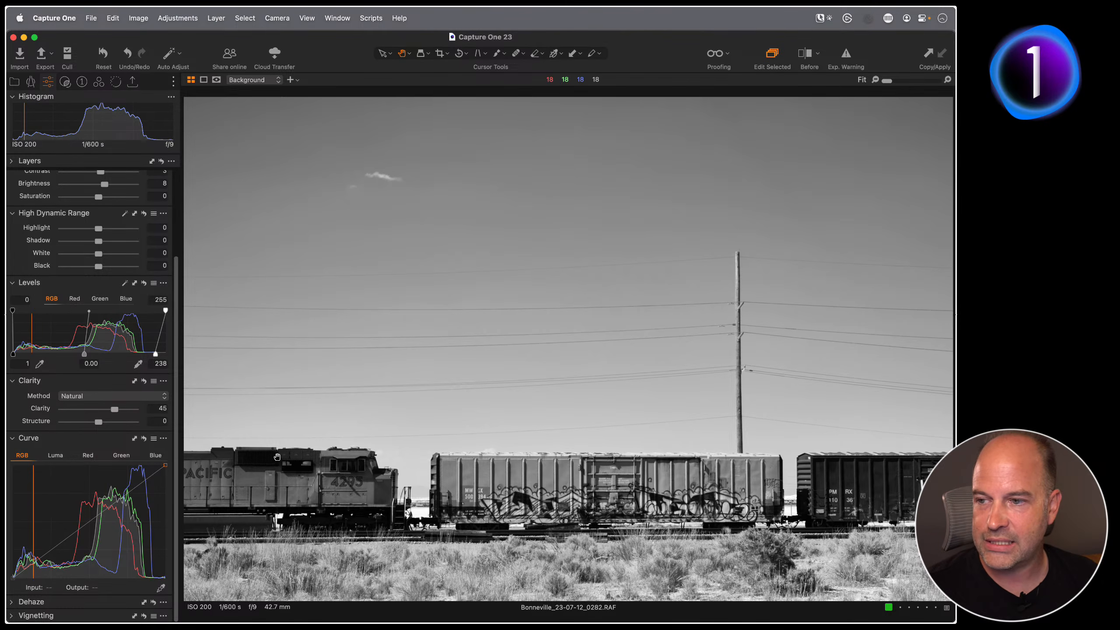
click(328, 524)
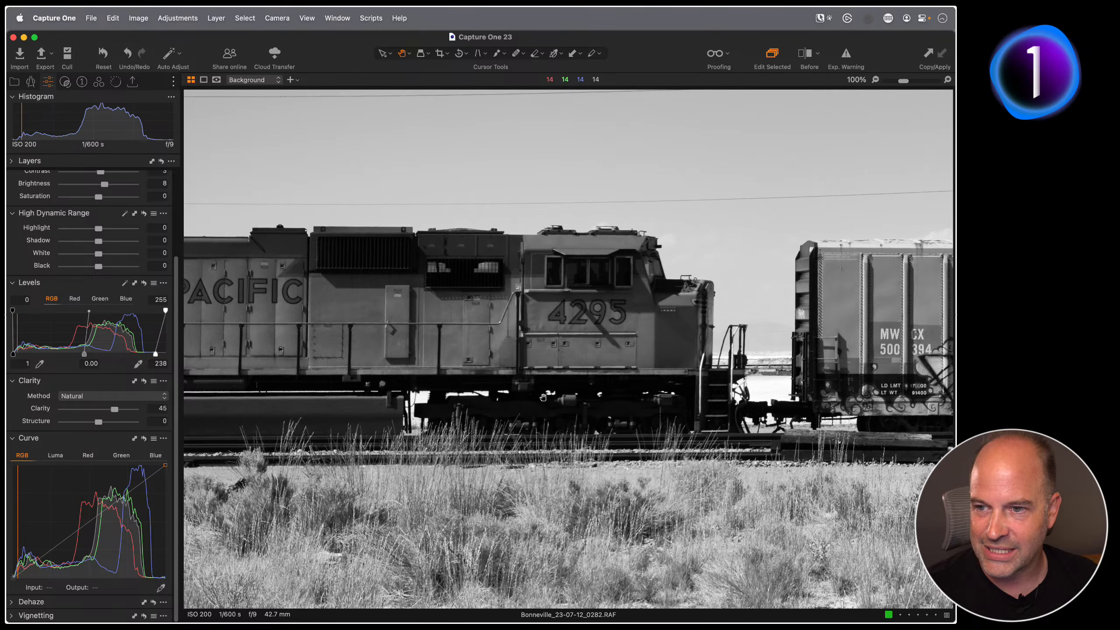
click(618, 403)
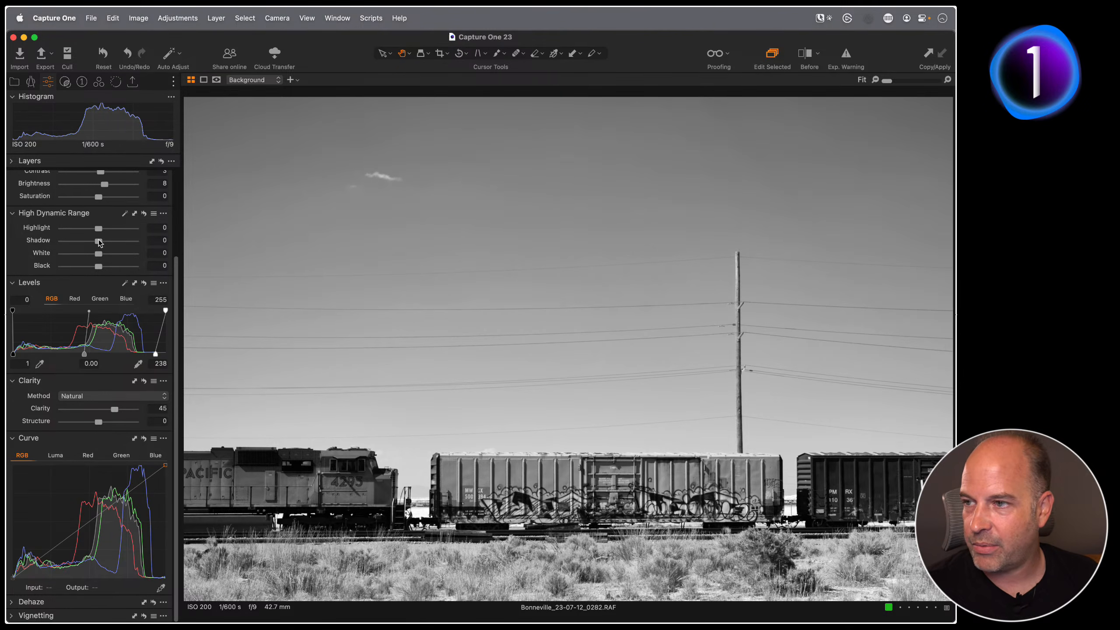
- Fine-tune the train photo with Contrast 6 and Exposure 0.17
scroll(101, 249, up, 2)
drag(100, 199, 102, 198)
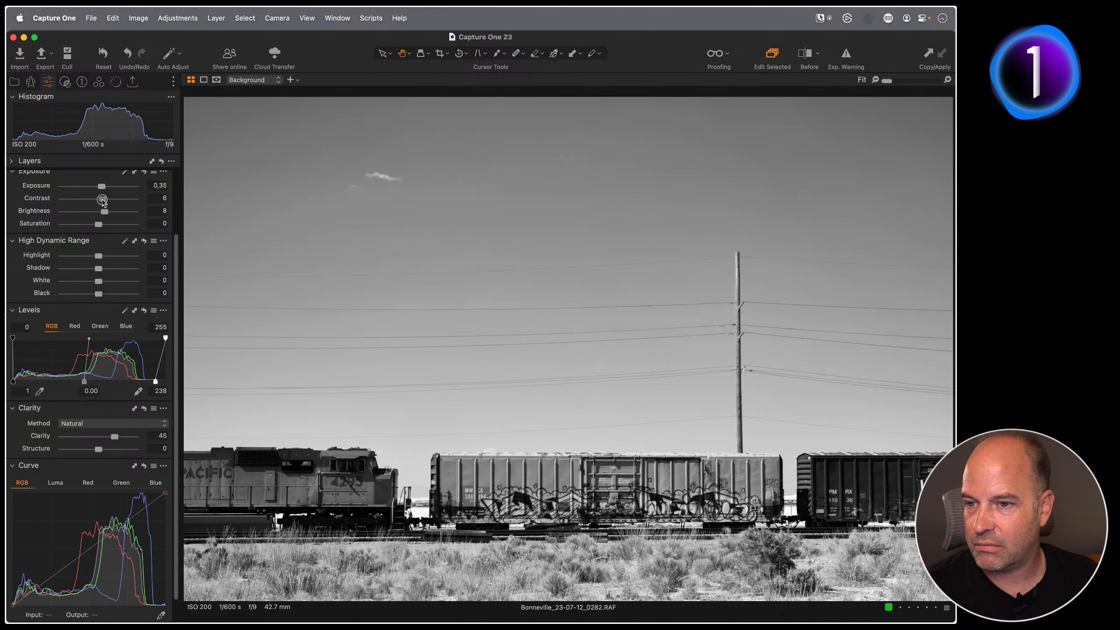
scroll(93, 199, up, 2)
scroll(94, 229, up, 2)
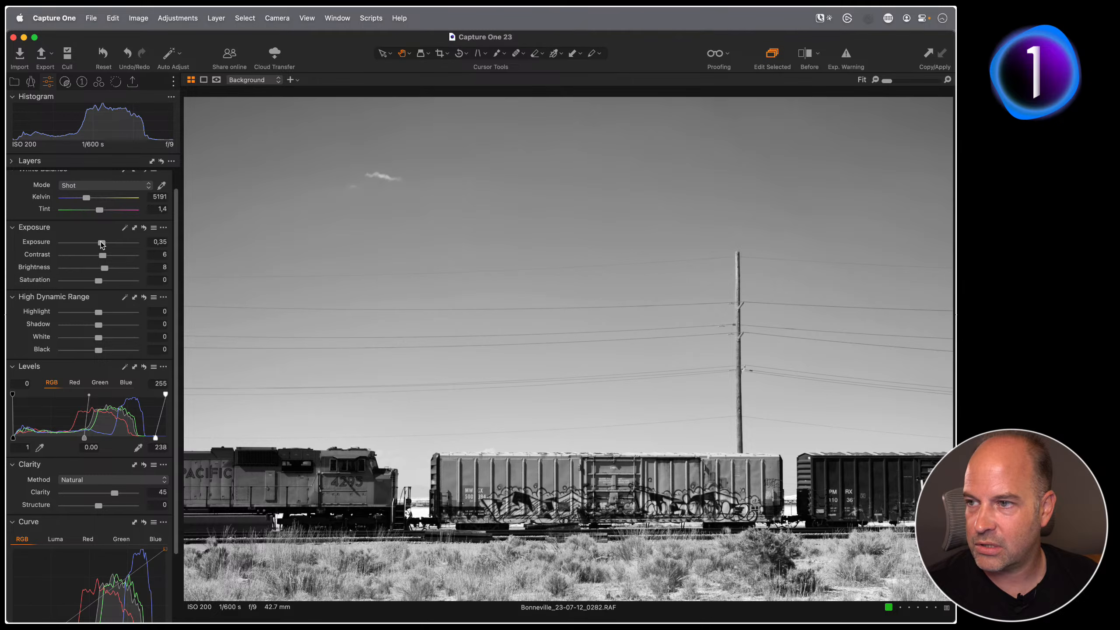
drag(102, 242, 99, 242)
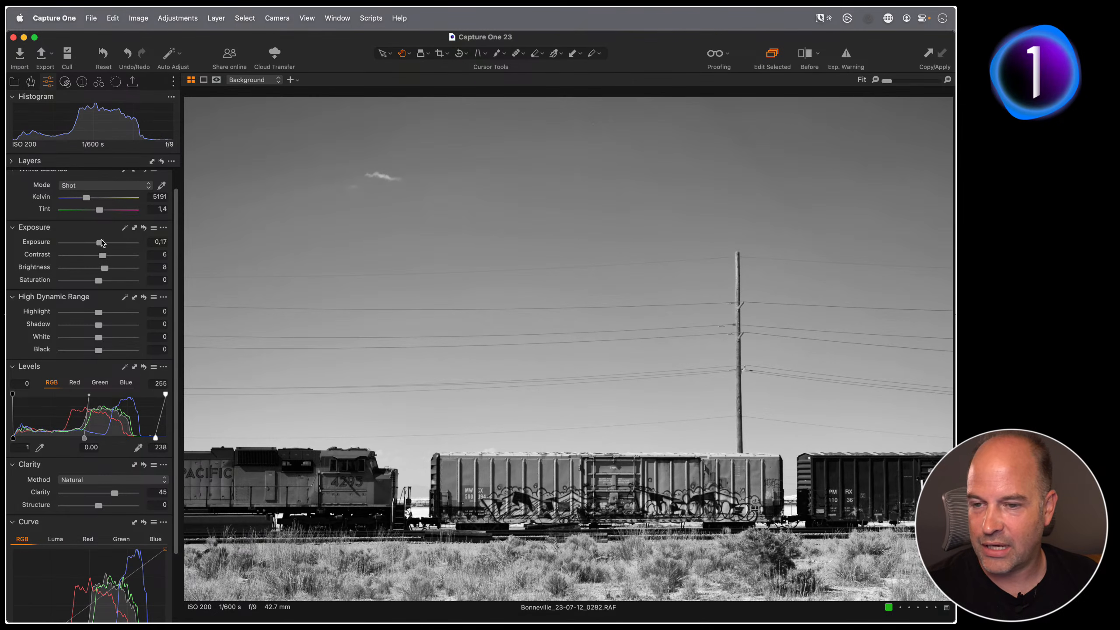
- Darken the train photo's sky further by setting the black and white Blue sensitivity to -29
click(101, 84)
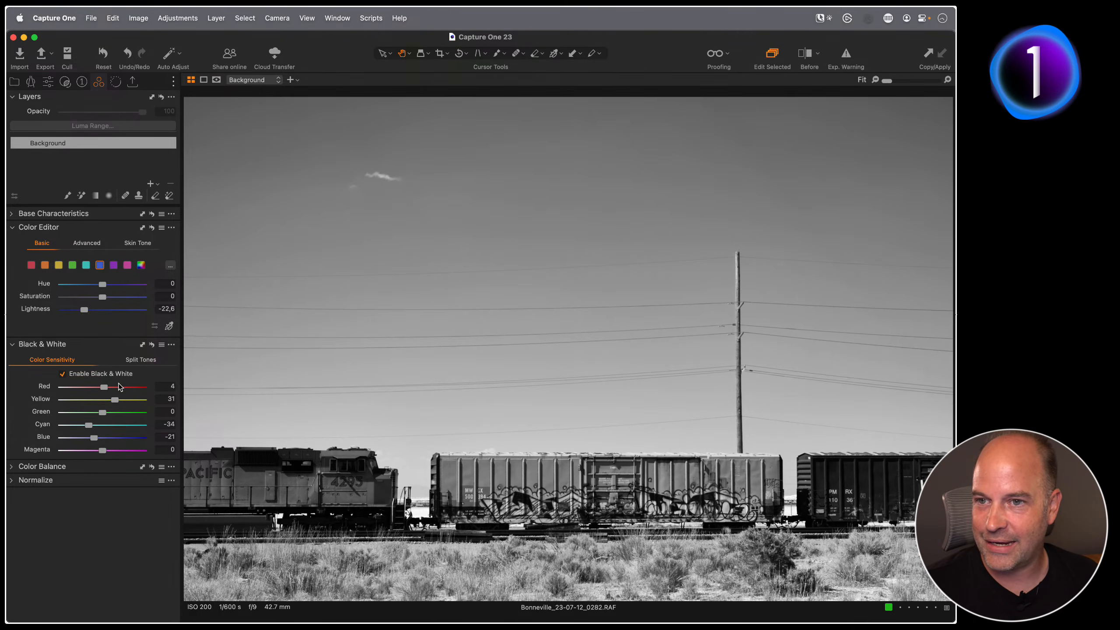
drag(93, 439, 91, 439)
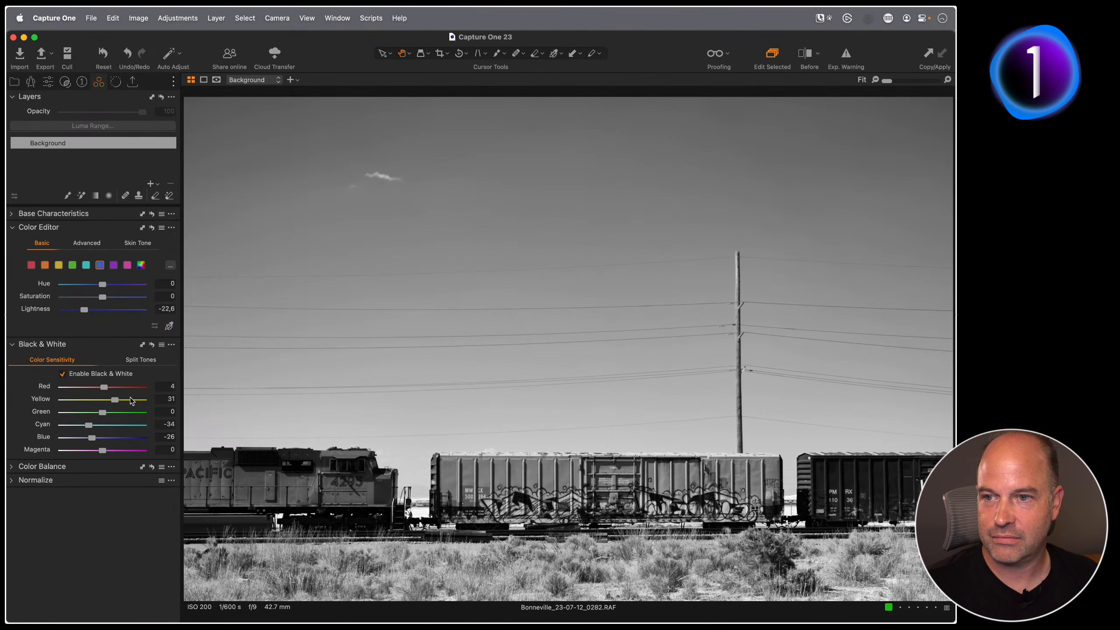
drag(90, 439, 88, 440)
- Compare the original and edited train photo in a split before/after view, then return to the edited view
key(y)
drag(571, 349, 592, 366)
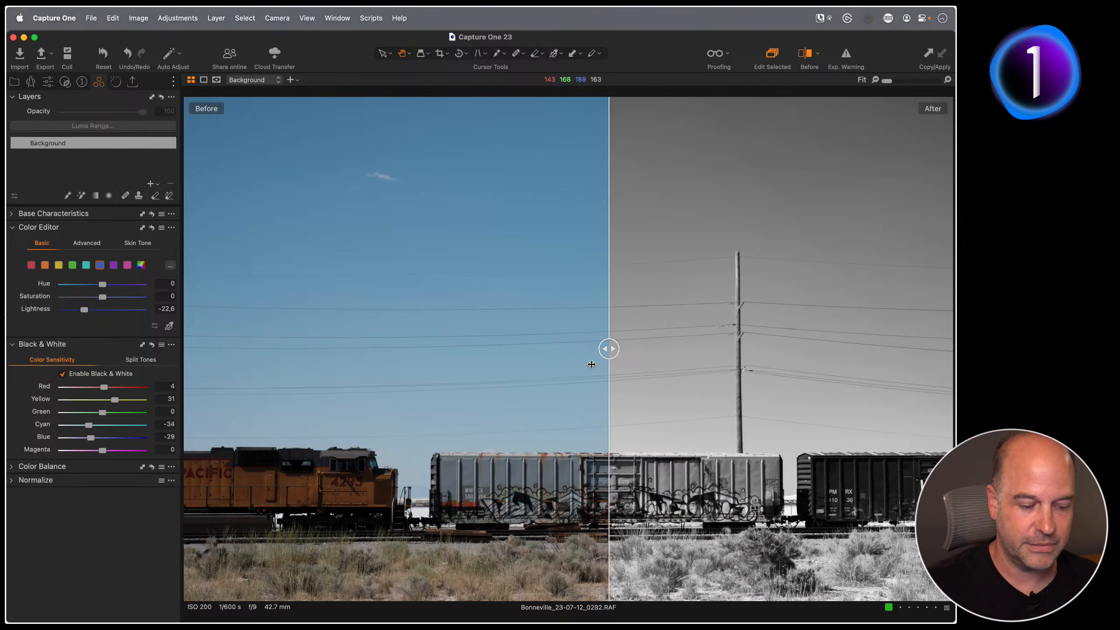
key(t)
key(y)
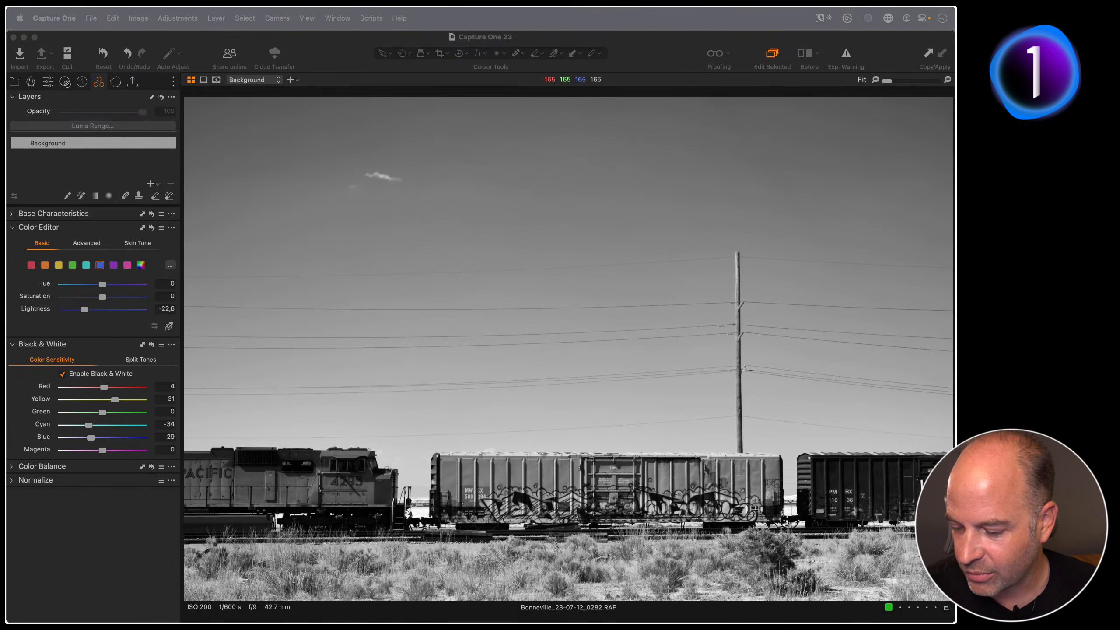
- Reopen the second variant of Matera_23-03-15_0033.RAF with its crop and black and white adjustments reset
click(366, 465)
key(g)
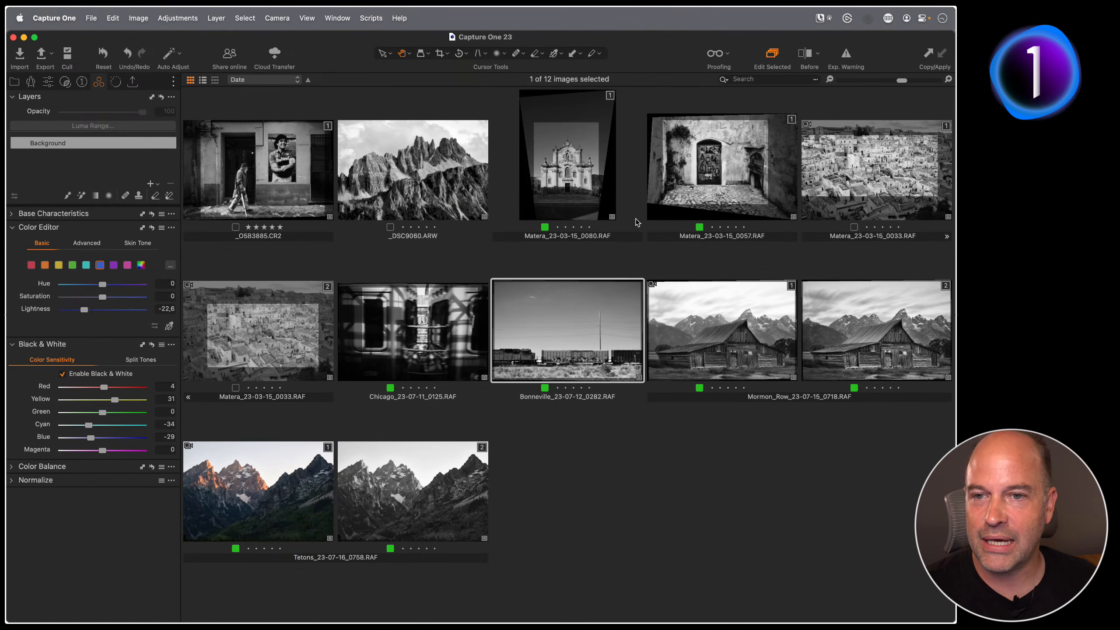
double_click(313, 375)
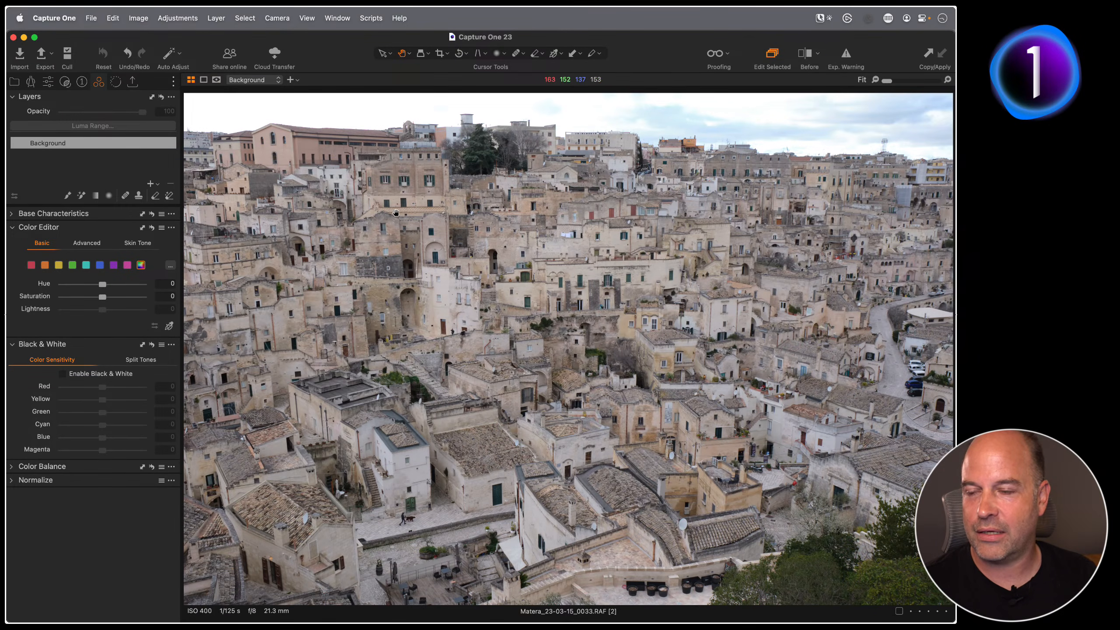
- Crop the colour Matera photo to about 30 × 14.21 in, leaving out the sky and the foreground trees
key(g)
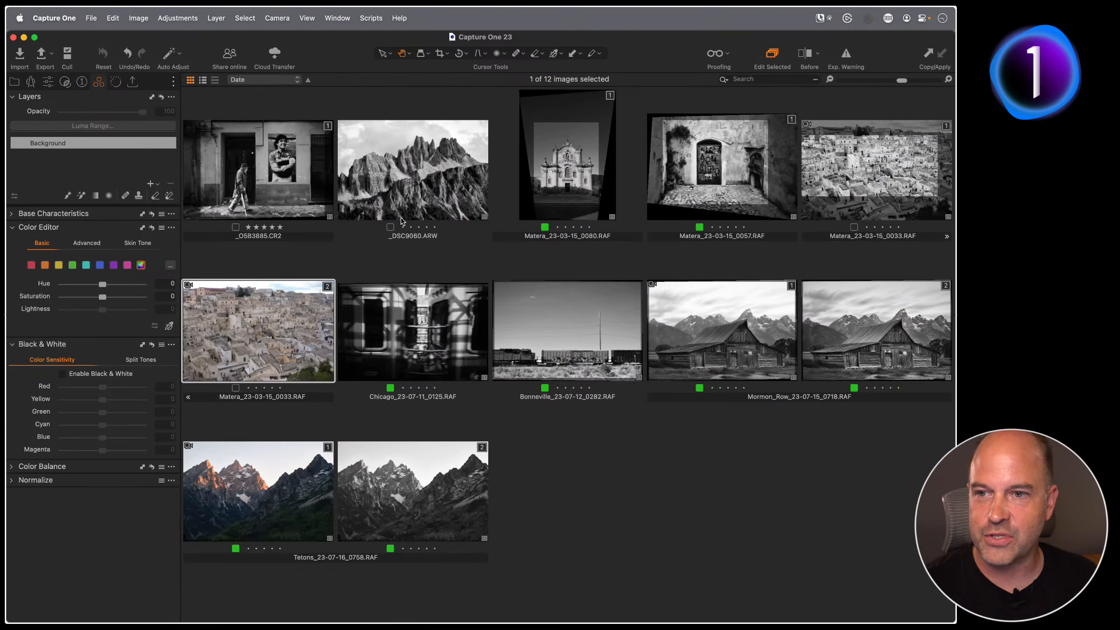
key(g)
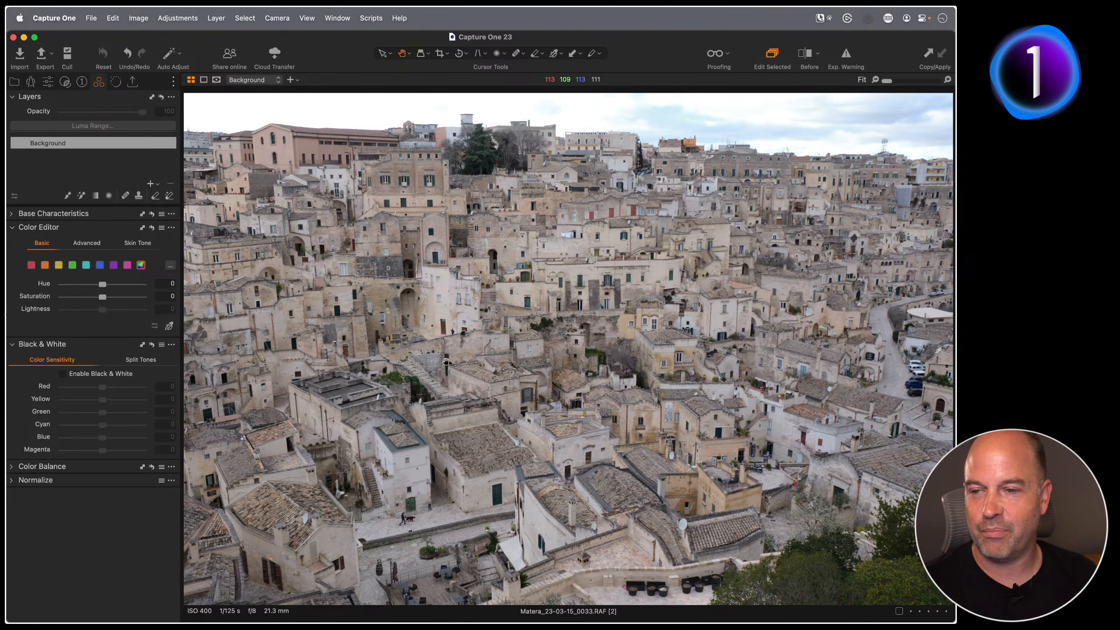
click(587, 116)
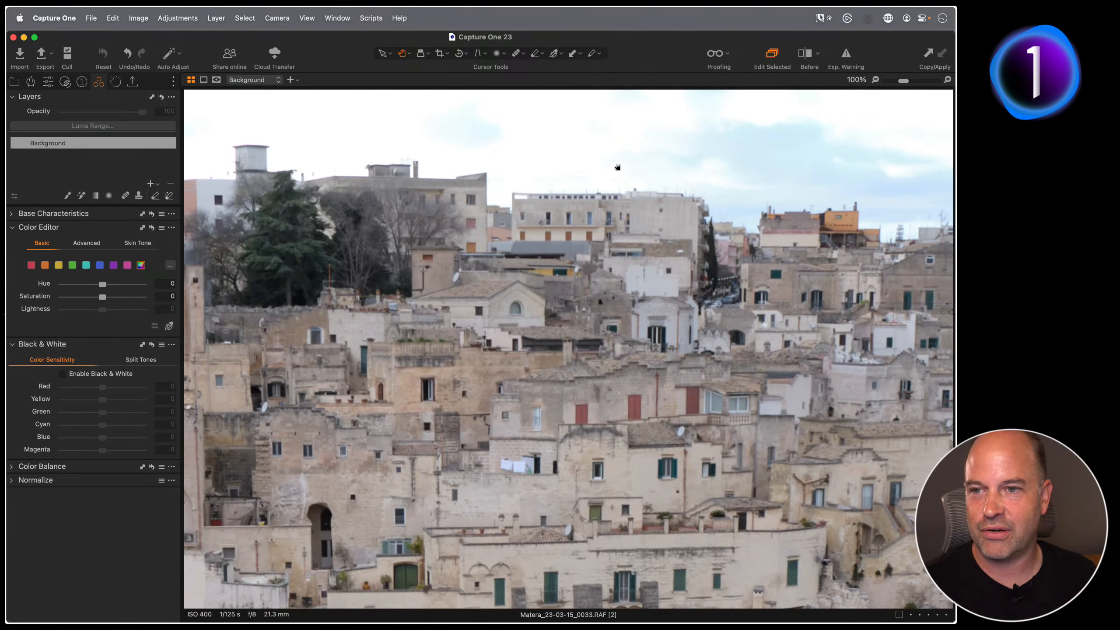
click(592, 142)
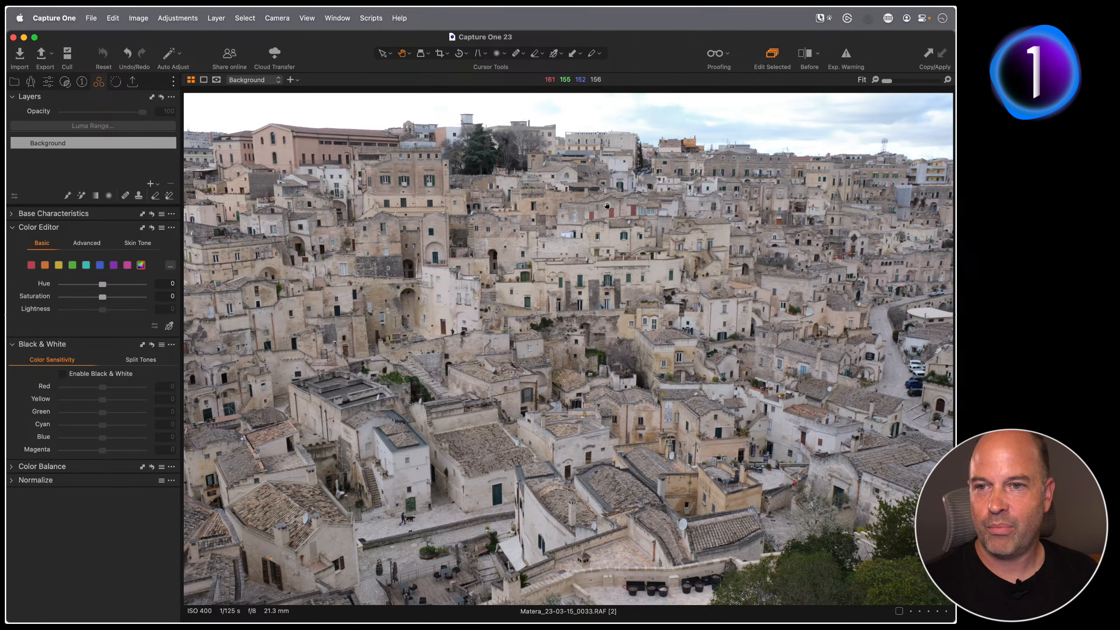
key(c)
drag(184, 94, 371, 233)
drag(633, 314, 519, 241)
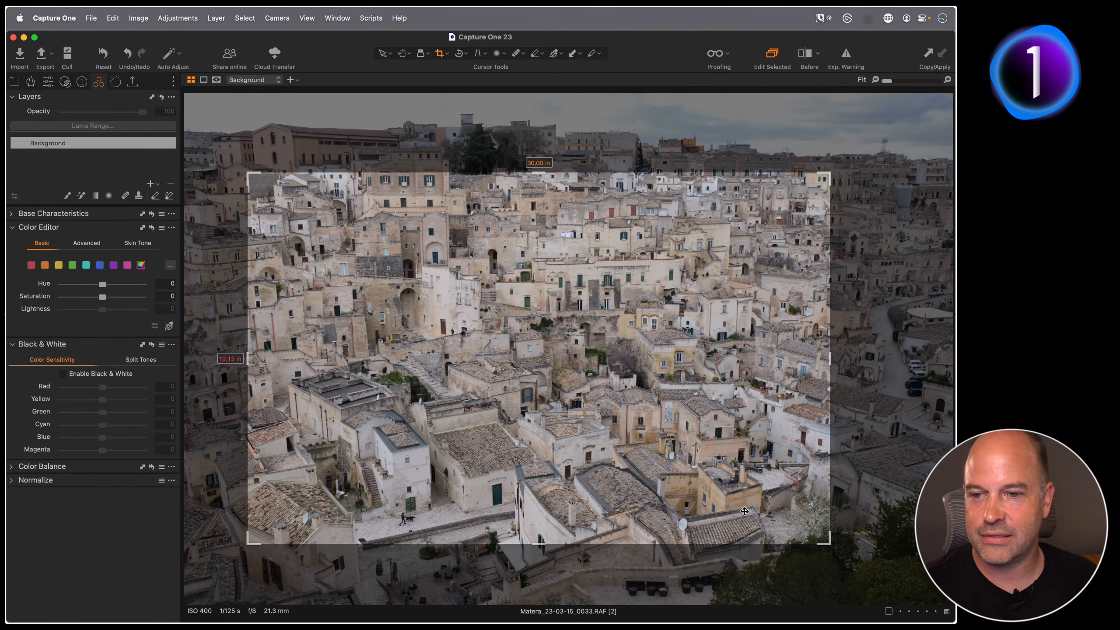
drag(829, 543, 920, 491)
drag(795, 432, 779, 449)
key(h)
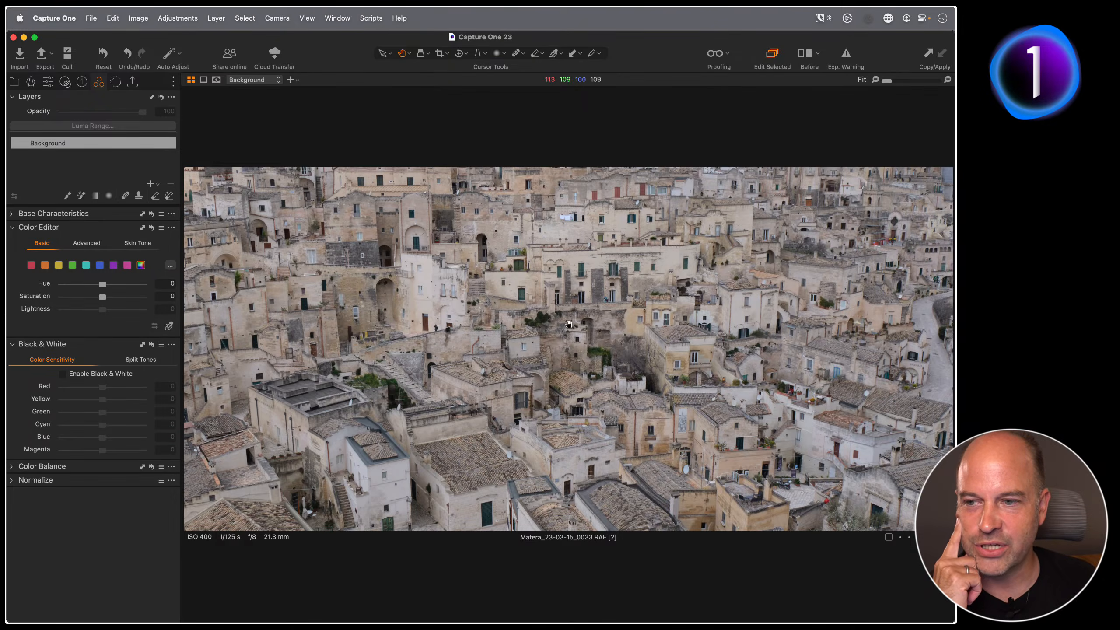
- Inspect the houses, stairs and rooftops of the cropped photo at 100%, then return to the full view
click(475, 367)
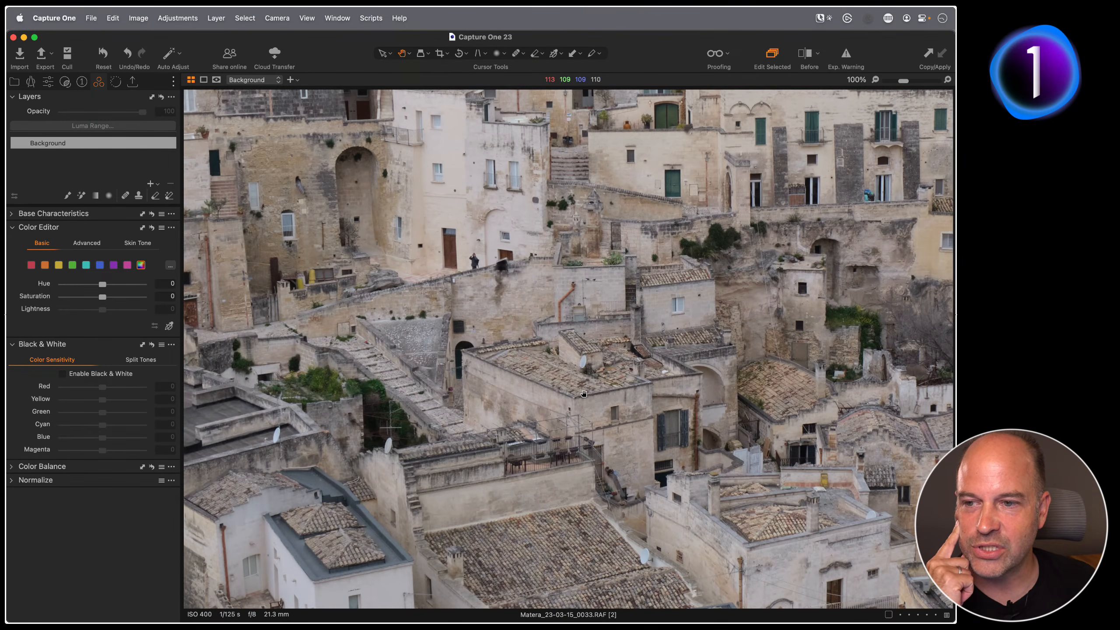
drag(470, 359, 649, 344)
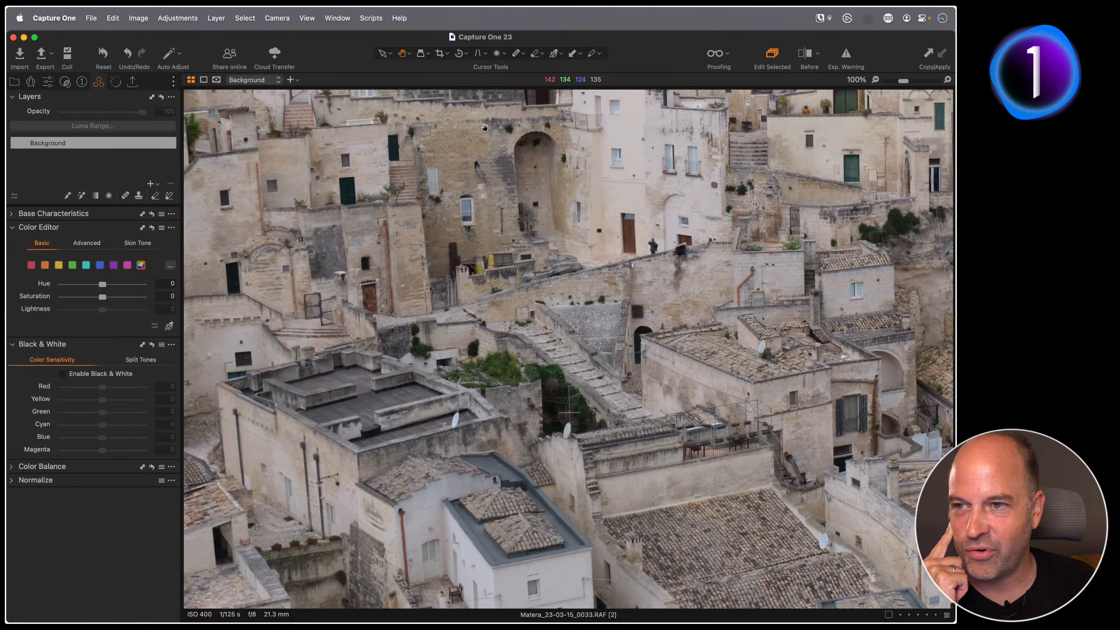
drag(524, 358, 402, 348)
drag(591, 342, 557, 330)
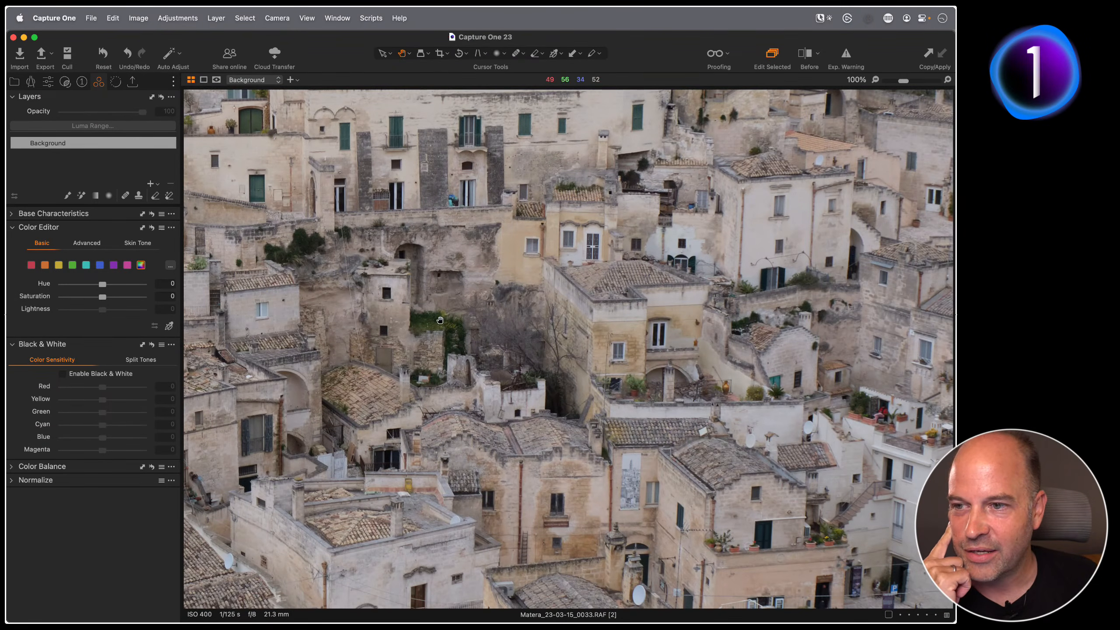
drag(512, 379, 591, 243)
key(cmd+0)
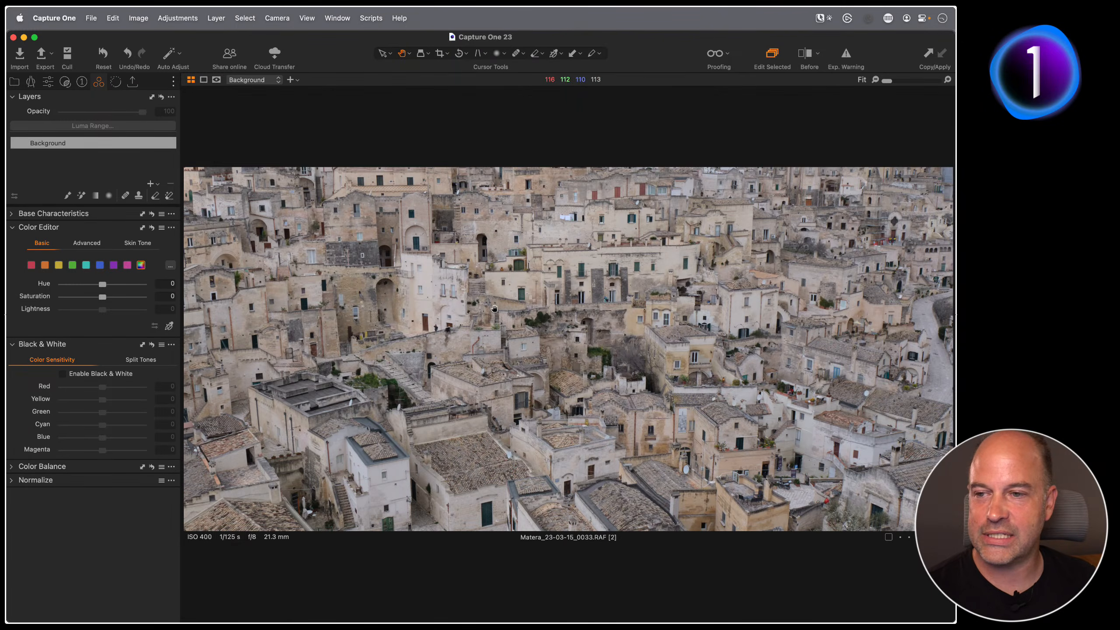
- Set the Keystone Vertical correction to -6.12 and enable Diffraction Correction for the lens
click(30, 82)
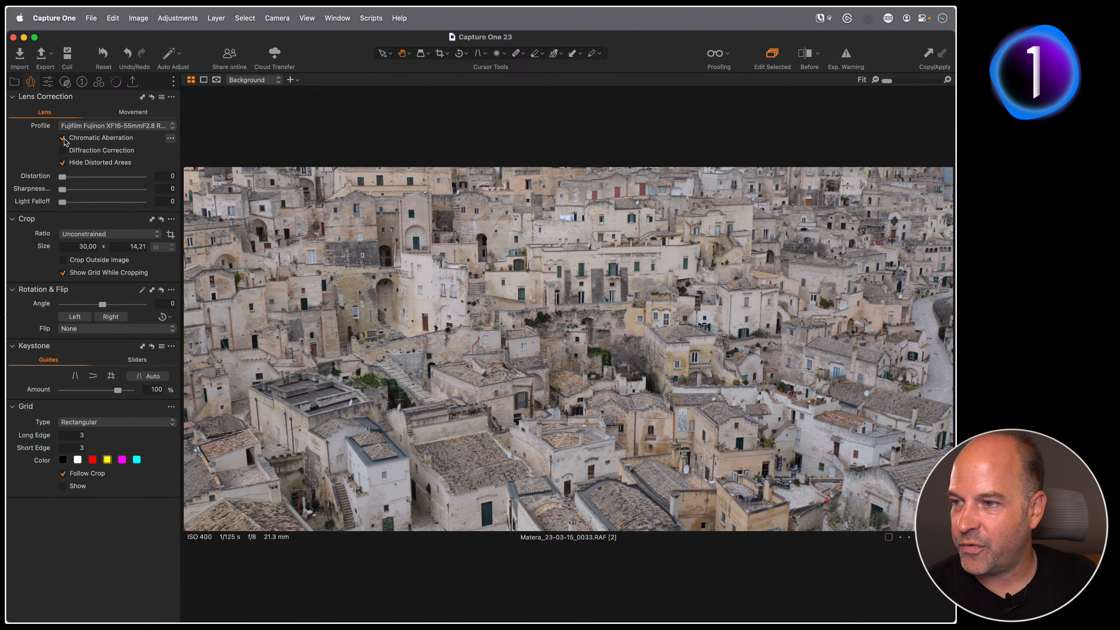
click(130, 359)
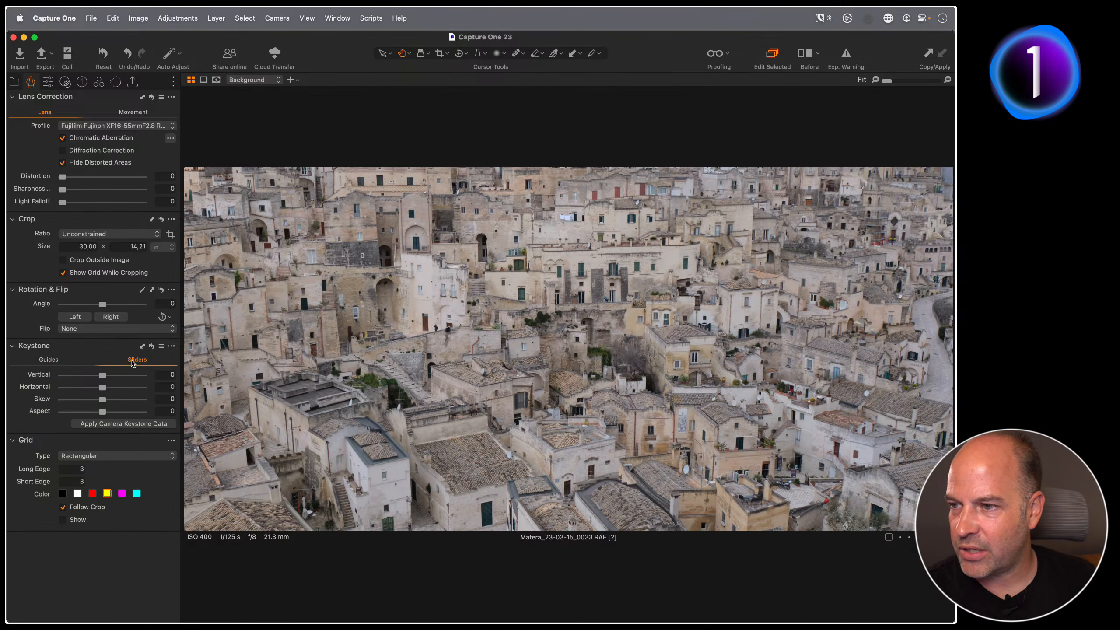
drag(105, 380, 102, 378)
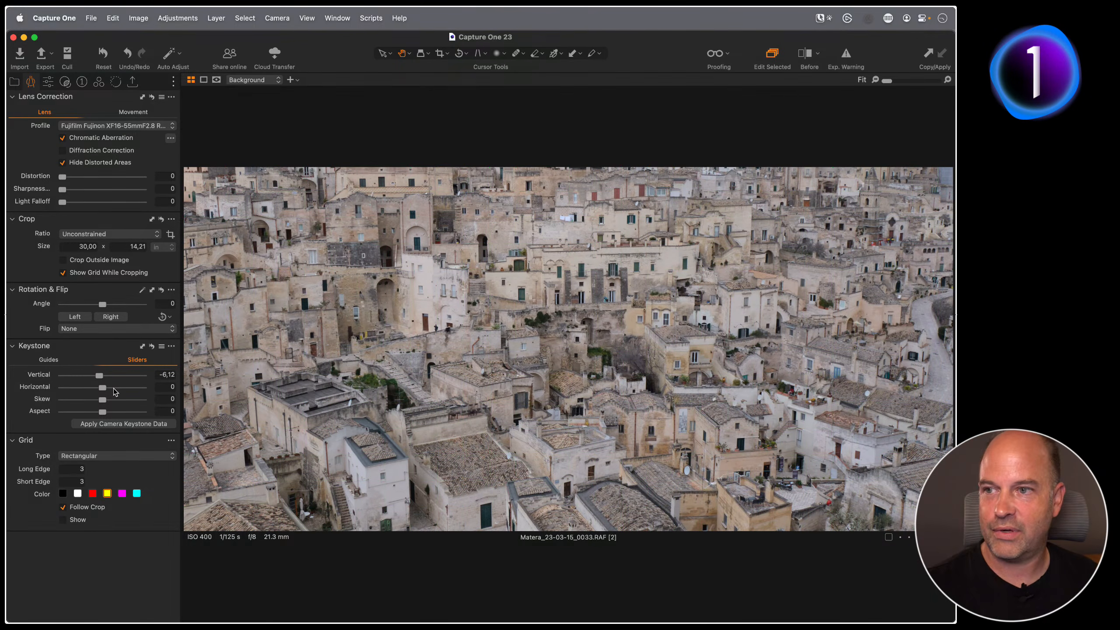
double_click(379, 384)
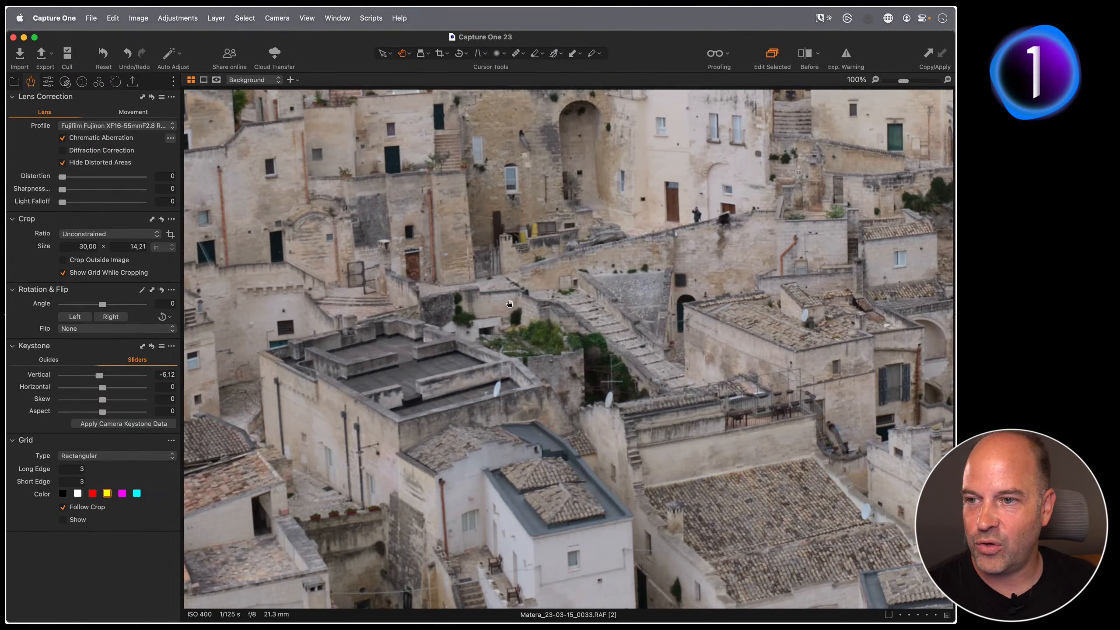
drag(564, 305, 391, 290)
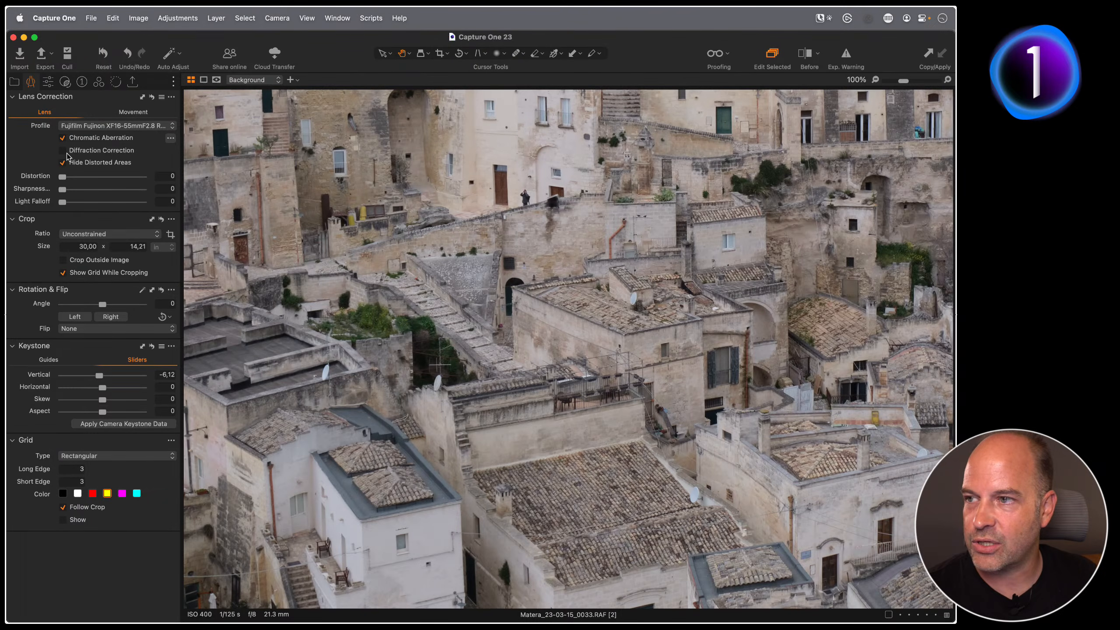
click(63, 151)
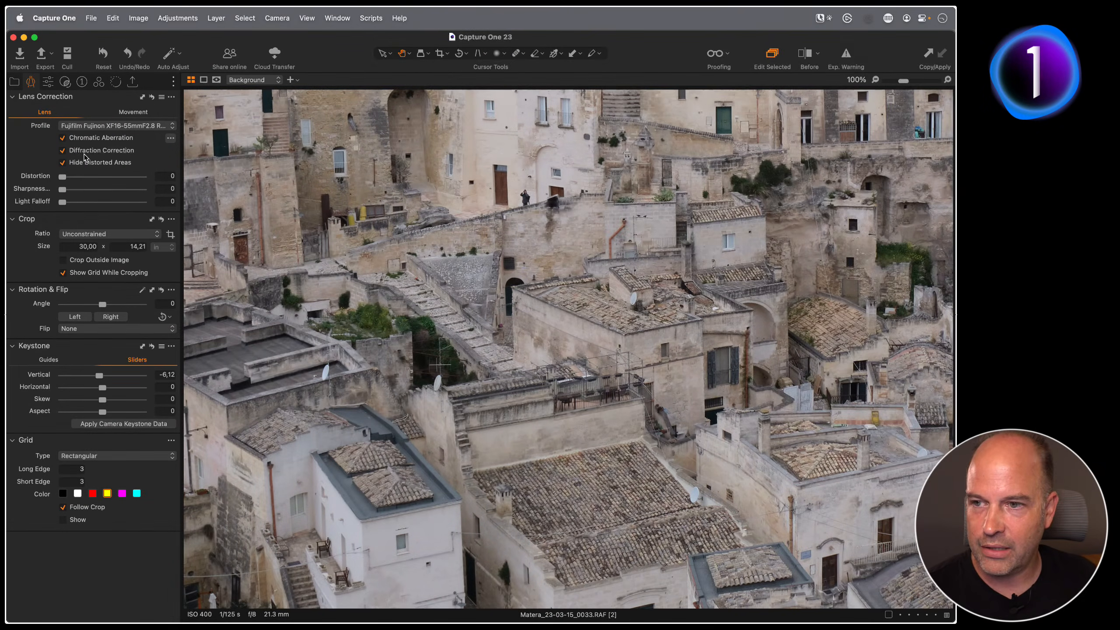
key(super+0)
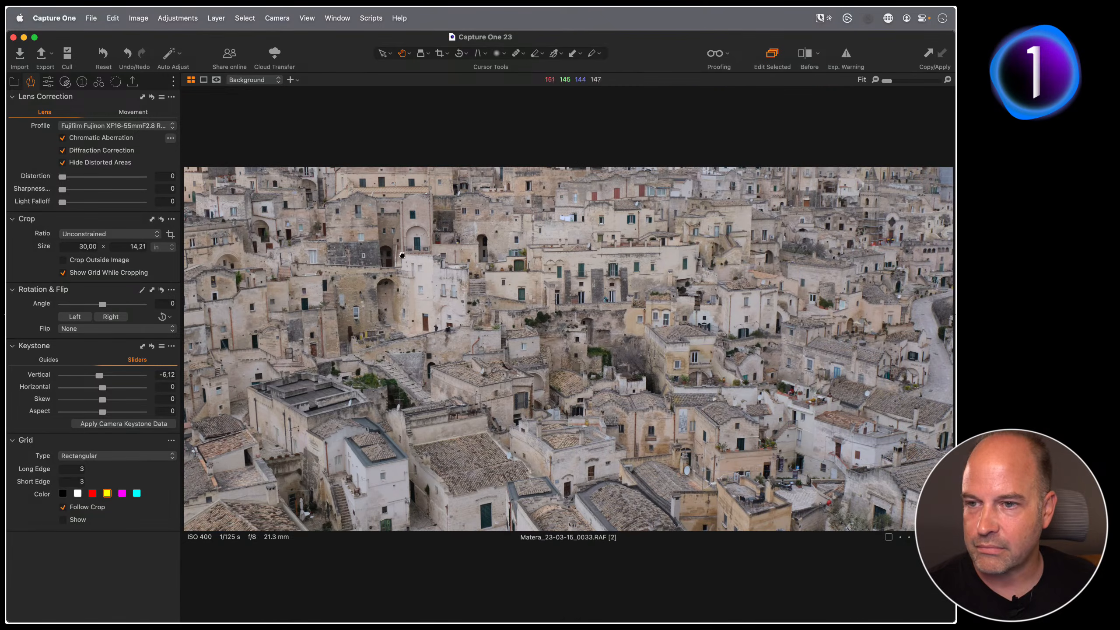
- Enable Black & White and set the color sensitivity to Yellow 49, Green 20 and Blue -30
click(99, 82)
click(62, 374)
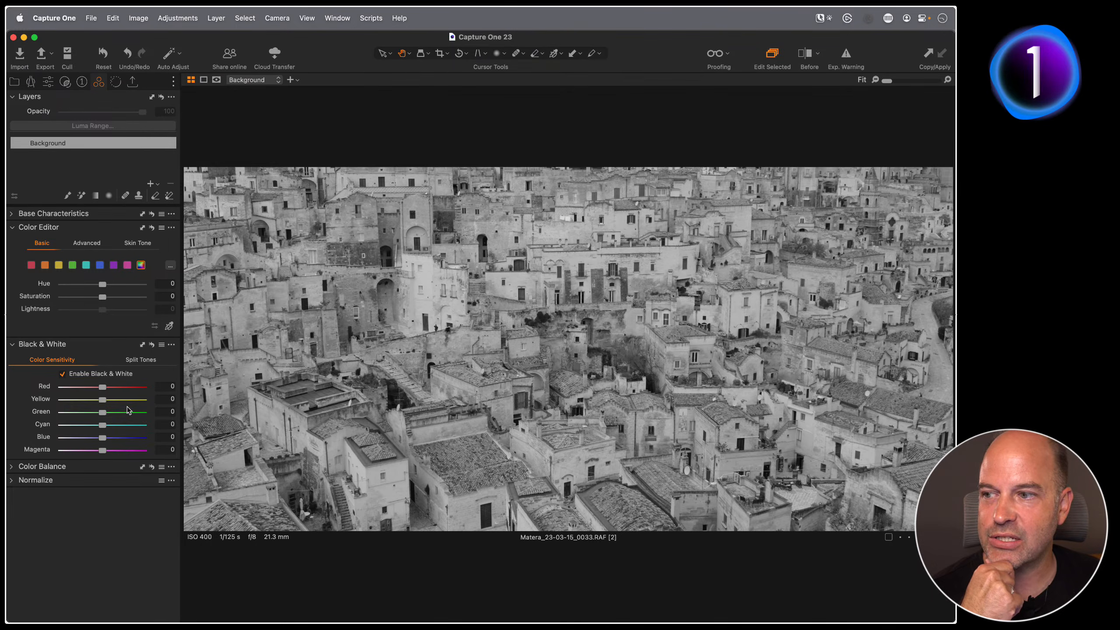
drag(103, 413, 92, 437)
- Try the Blue sensitivity at 100 while checking the walls up close, then set it to -59
double_click(361, 321)
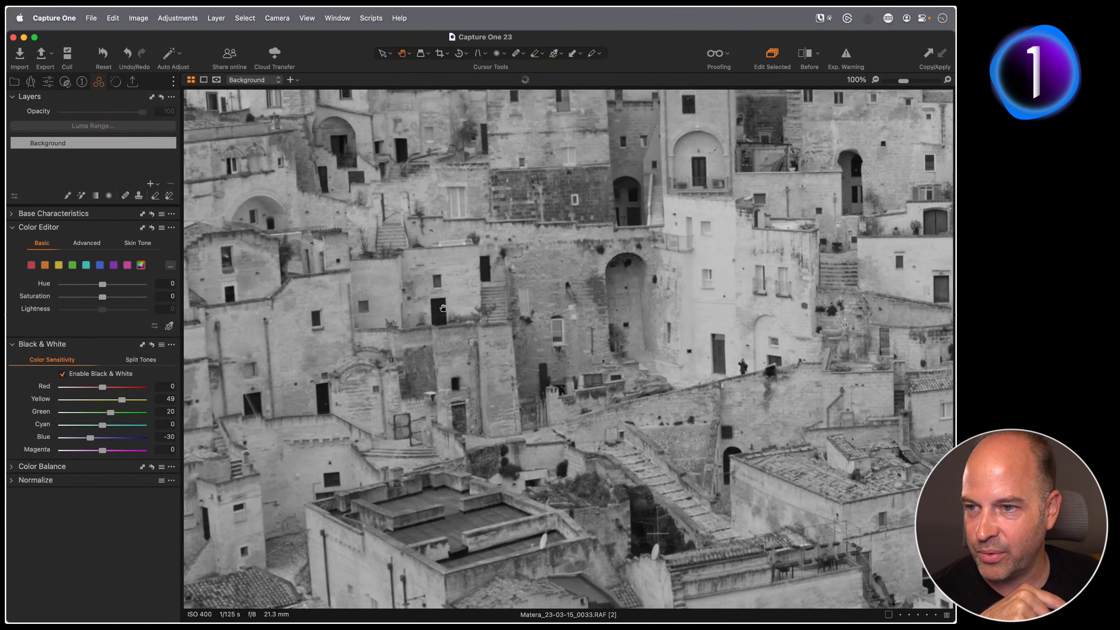
drag(469, 304, 387, 281)
drag(91, 438, 175, 439)
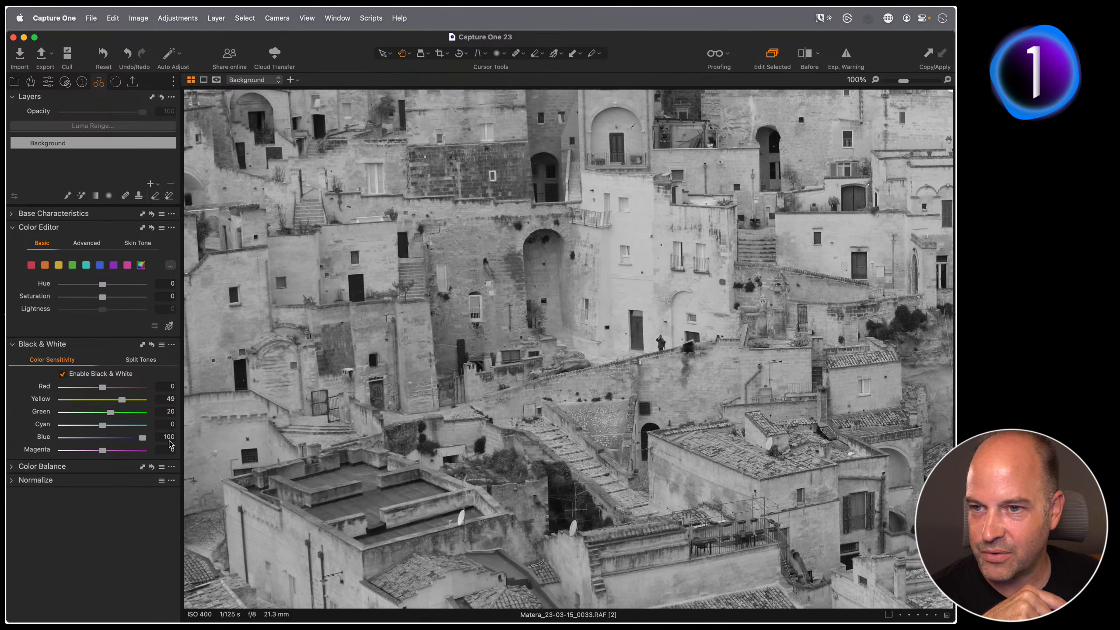
double_click(317, 370)
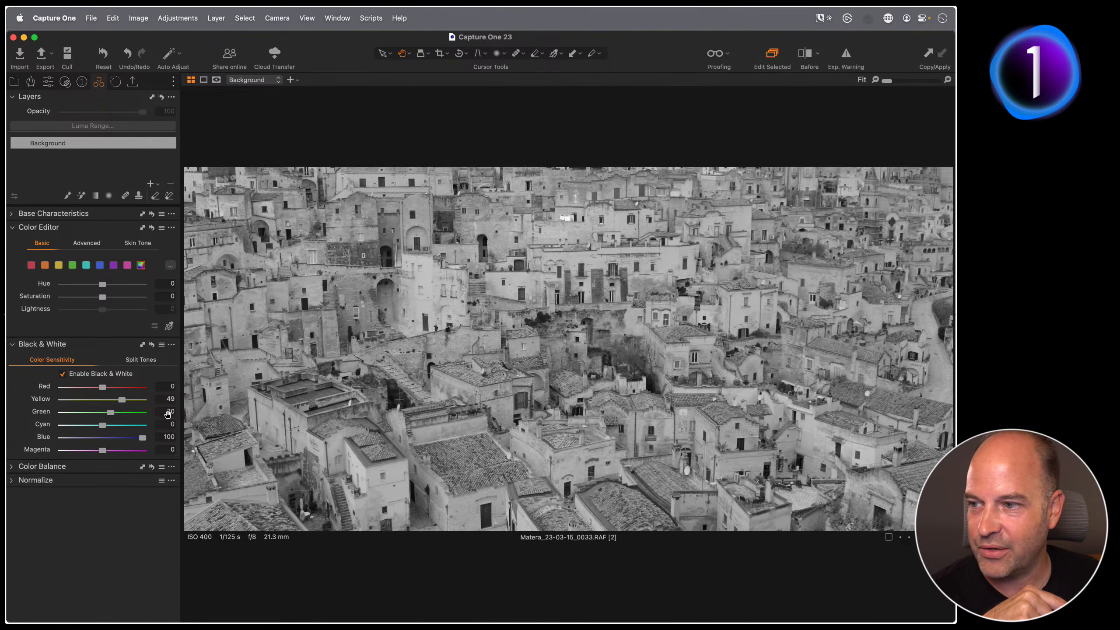
drag(142, 438, 79, 438)
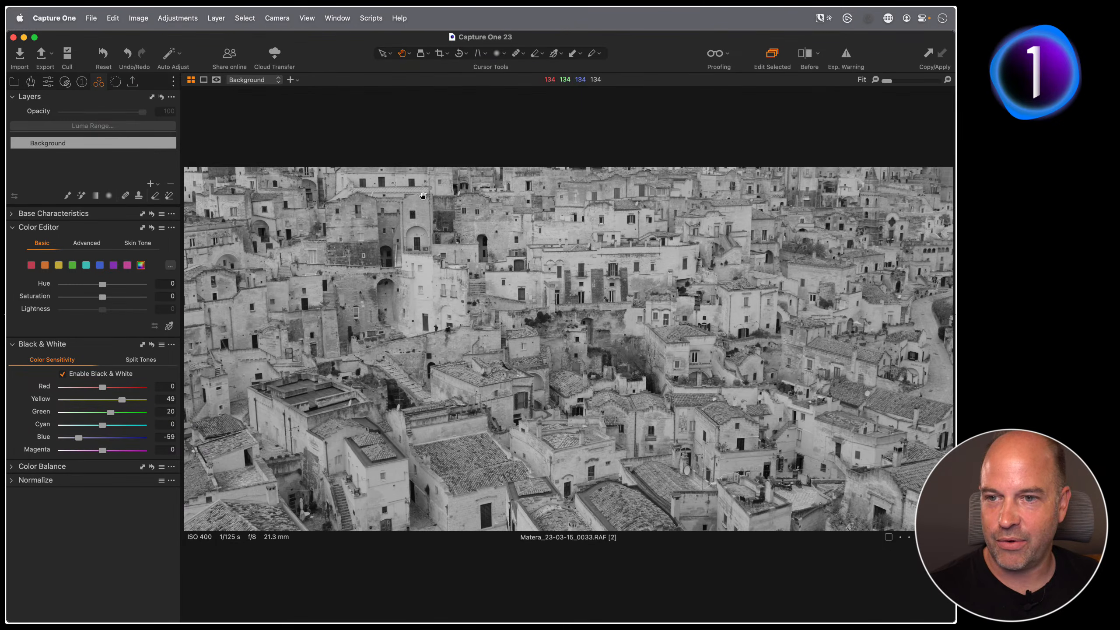
- Display the exposure adjustments with the photo's histogram
click(47, 83)
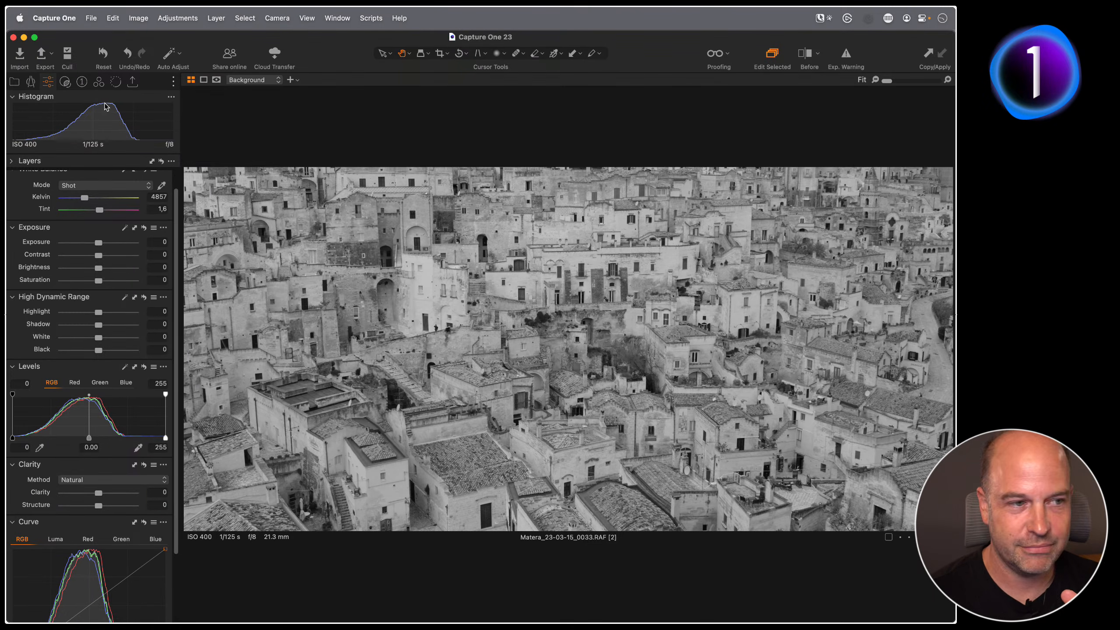
middle_click(206, 151)
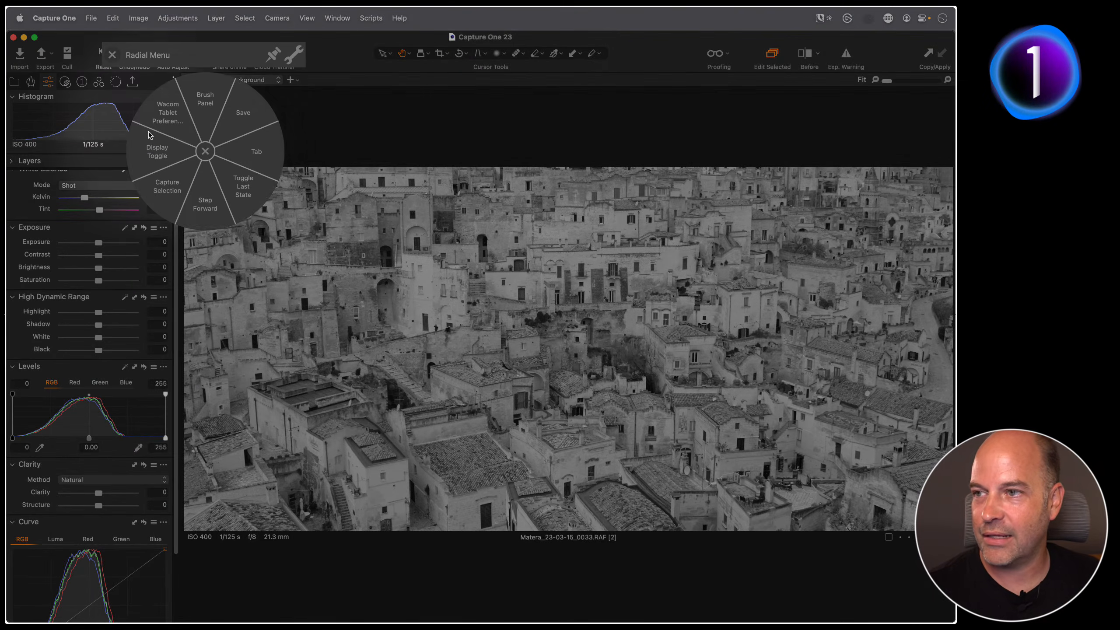
click(209, 152)
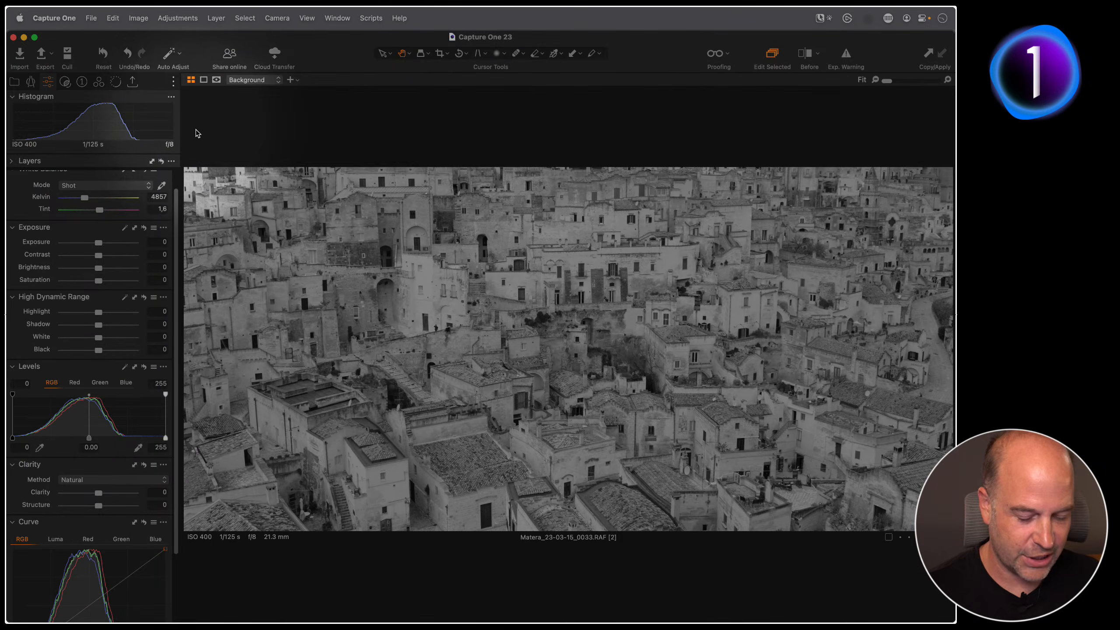
right_click(249, 134)
click(249, 136)
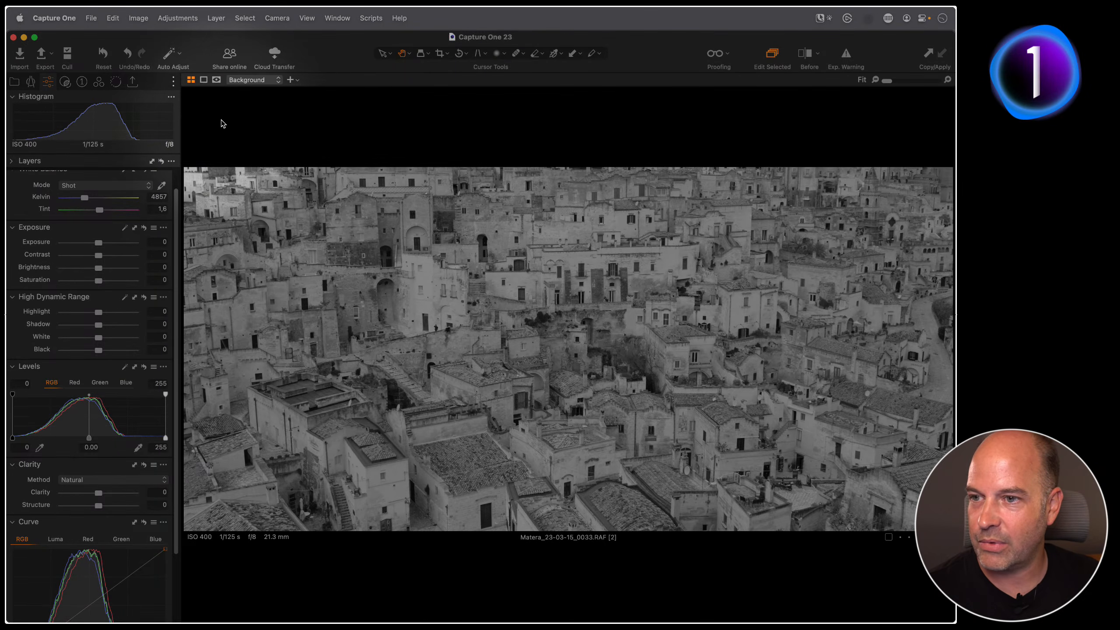
right_click(246, 119)
click(260, 137)
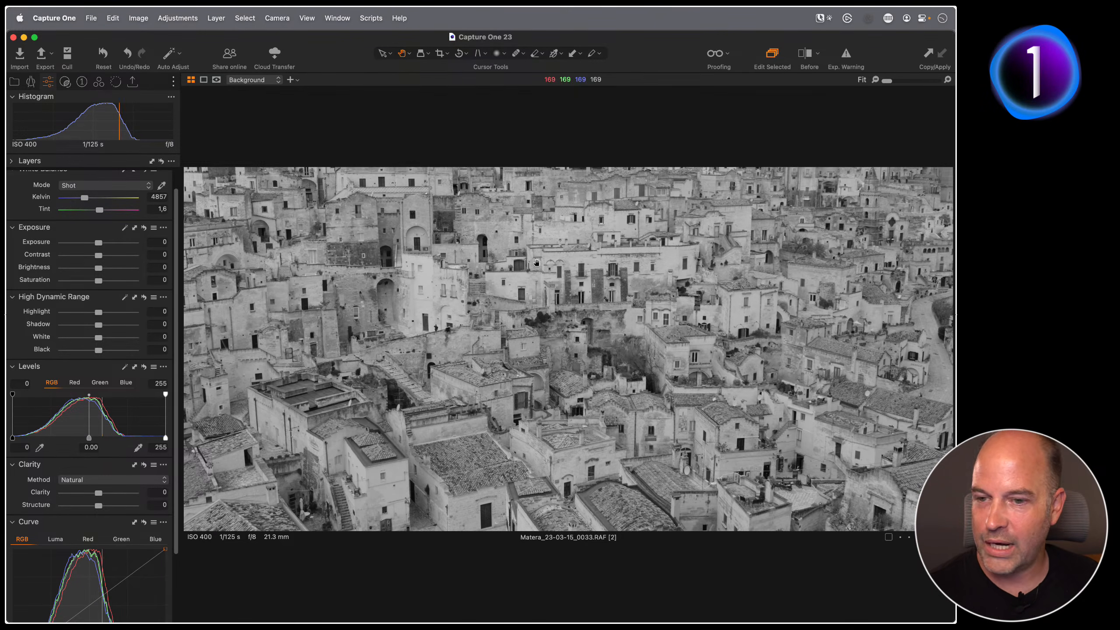
drag(456, 278, 467, 290)
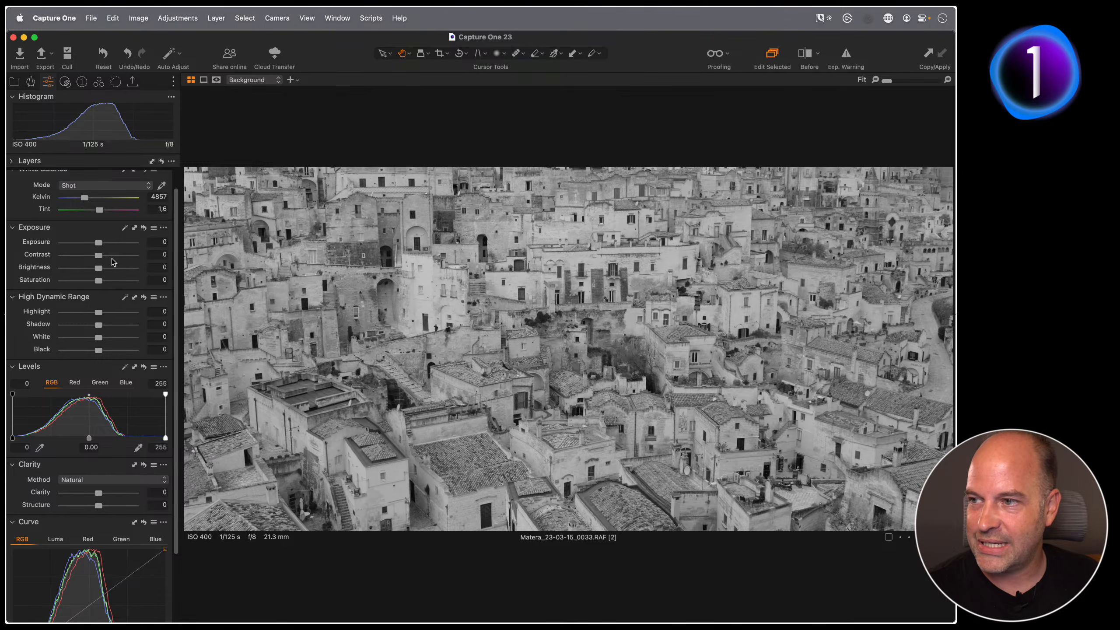
- Set Brightness to 6 and auto-adjust the Levels, resetting and reapplying them to compare the tones
drag(98, 269, 103, 270)
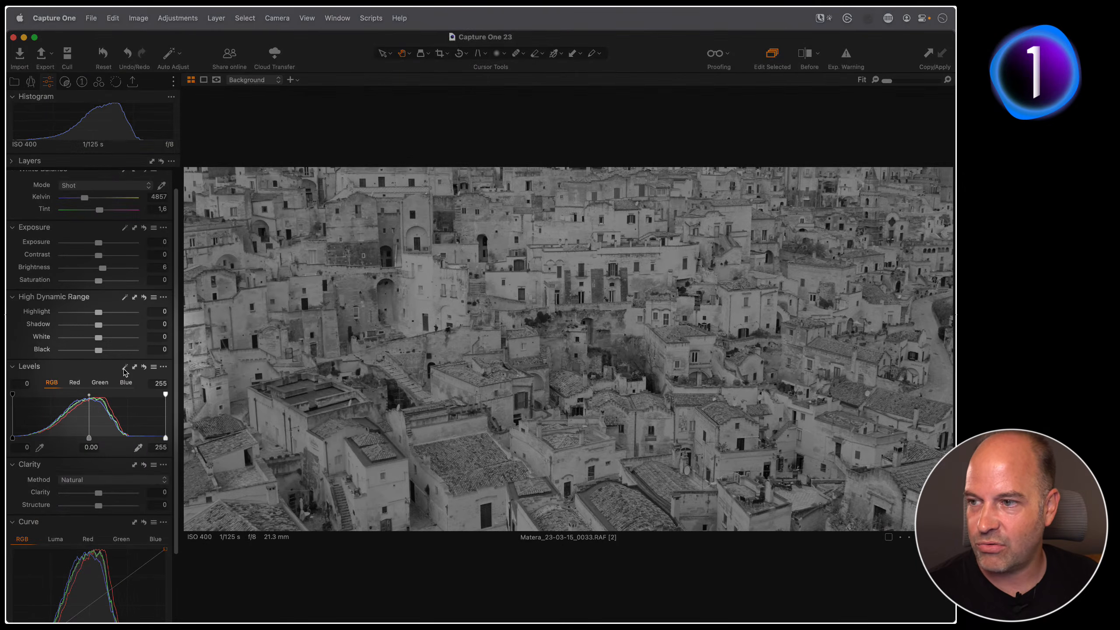
click(125, 367)
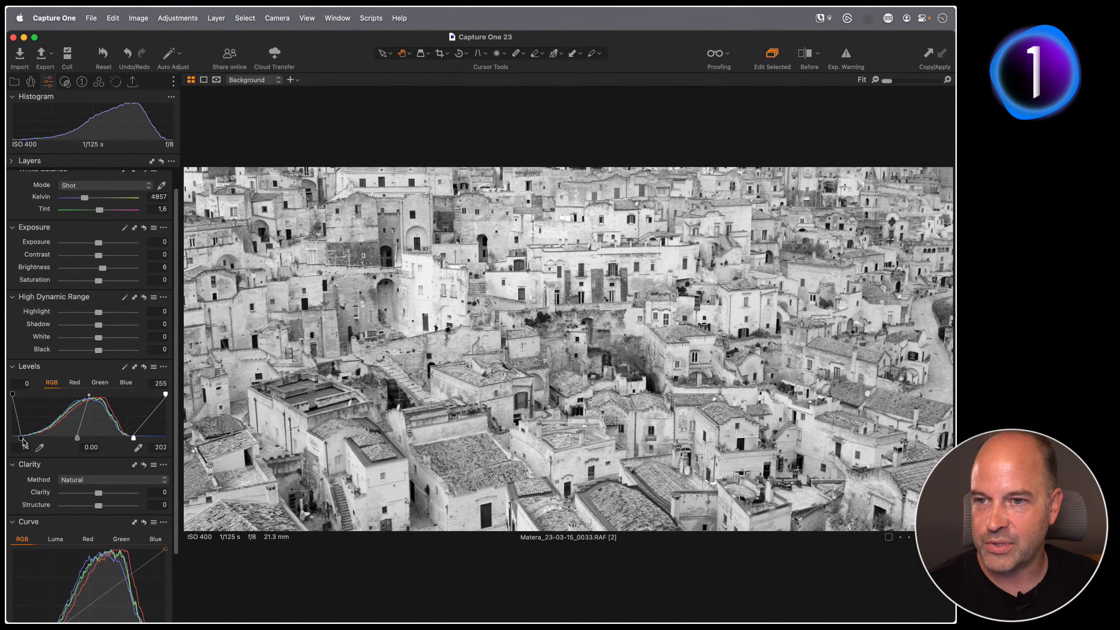
click(144, 367)
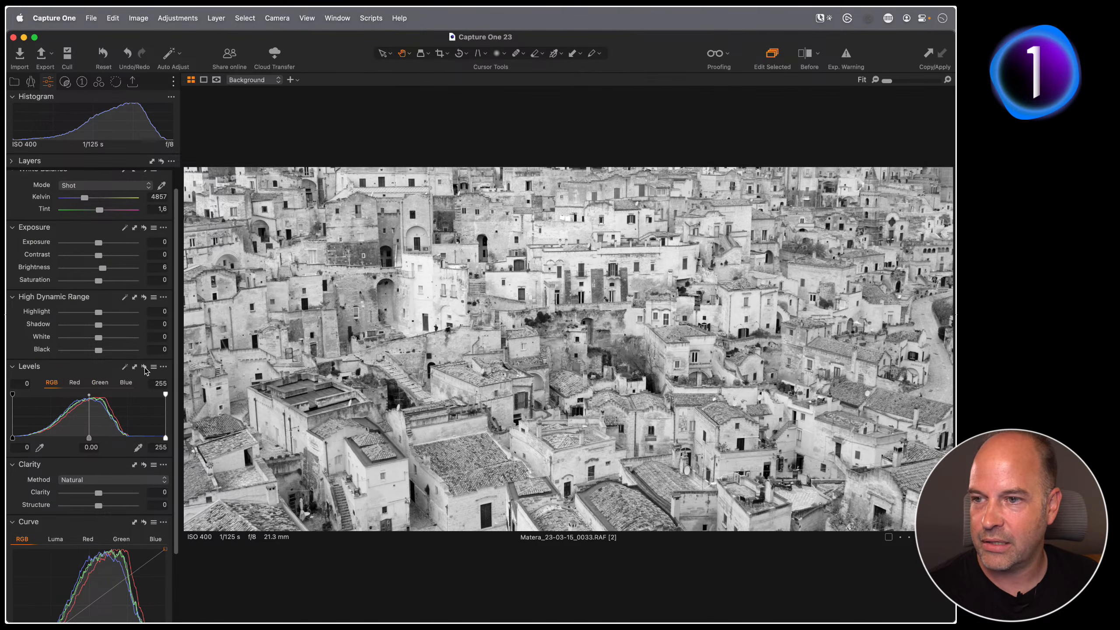
click(125, 367)
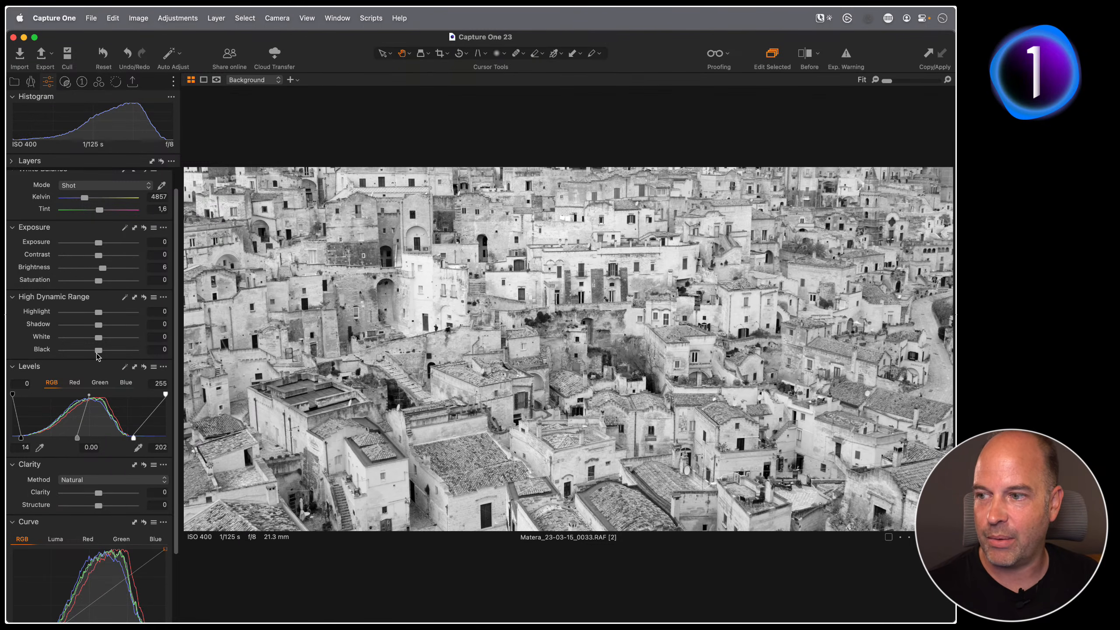
- Switch the Curve to Luma and float it as an enlarged window over the photo
scroll(97, 359, down, 4)
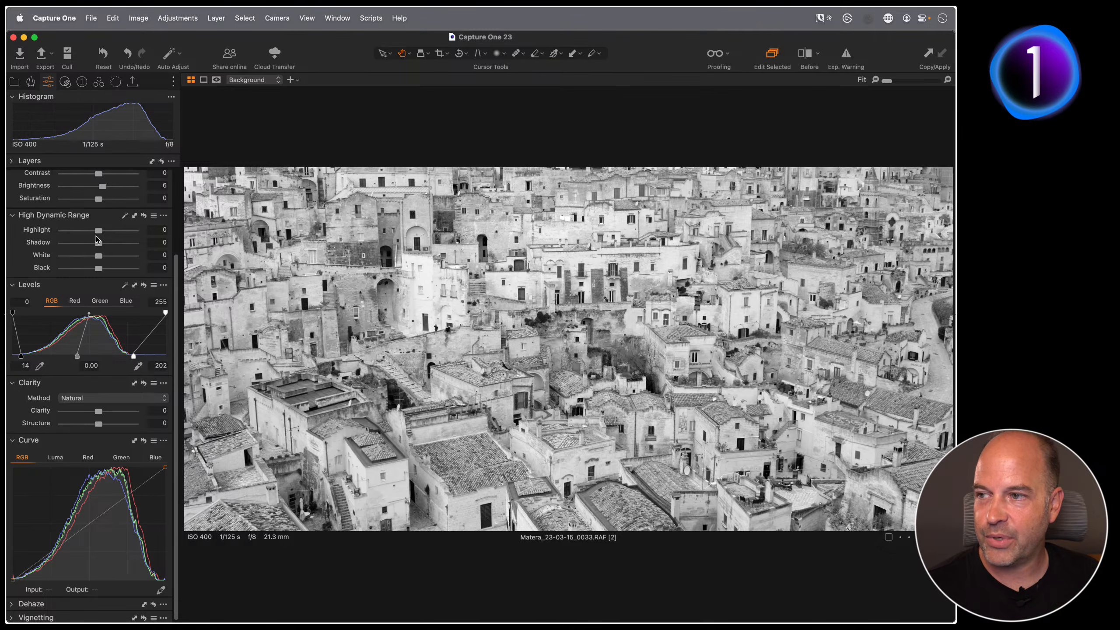
click(55, 457)
drag(72, 440, 259, 104)
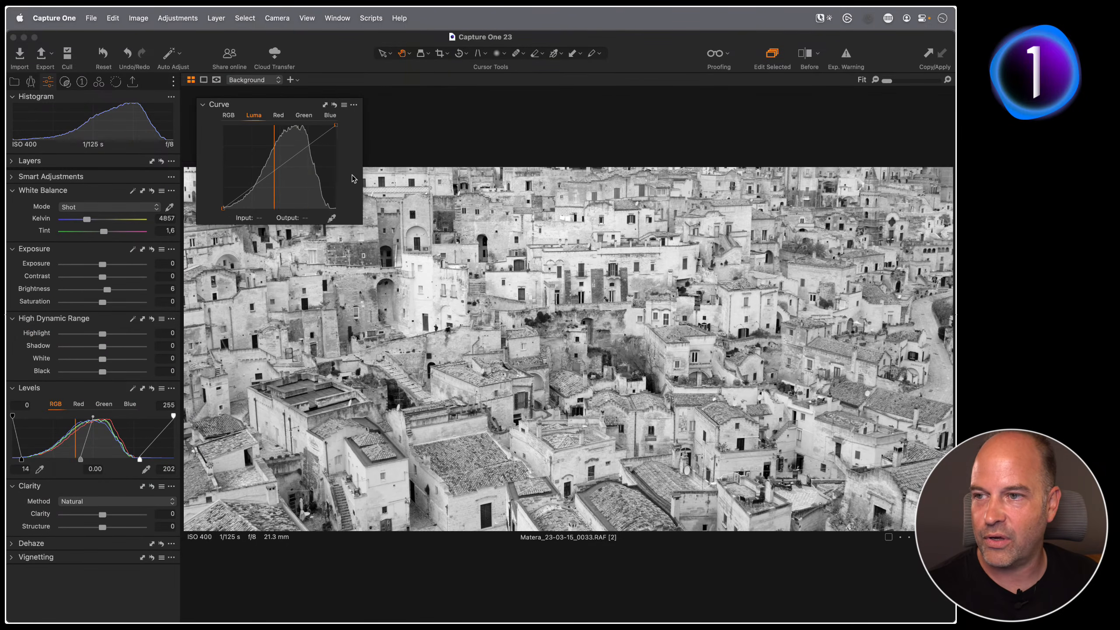
drag(364, 223, 415, 284)
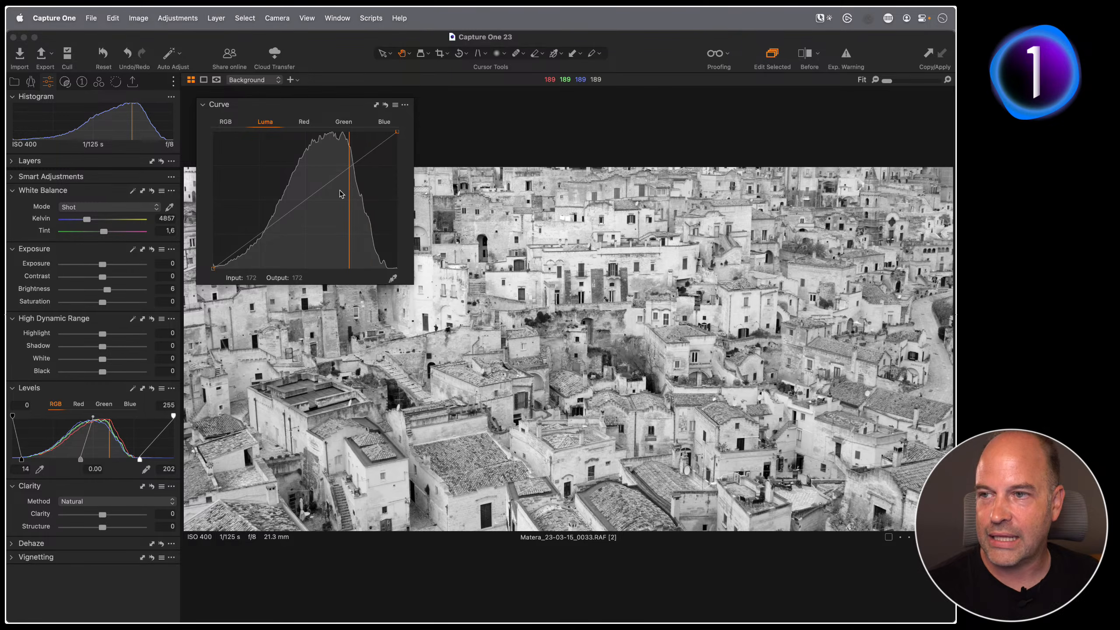
- Apply the 5-point-AllChannels curve preset and shape the Luma curve into an S with darker shadows, slightly lowered midtones and raised highlights
click(394, 105)
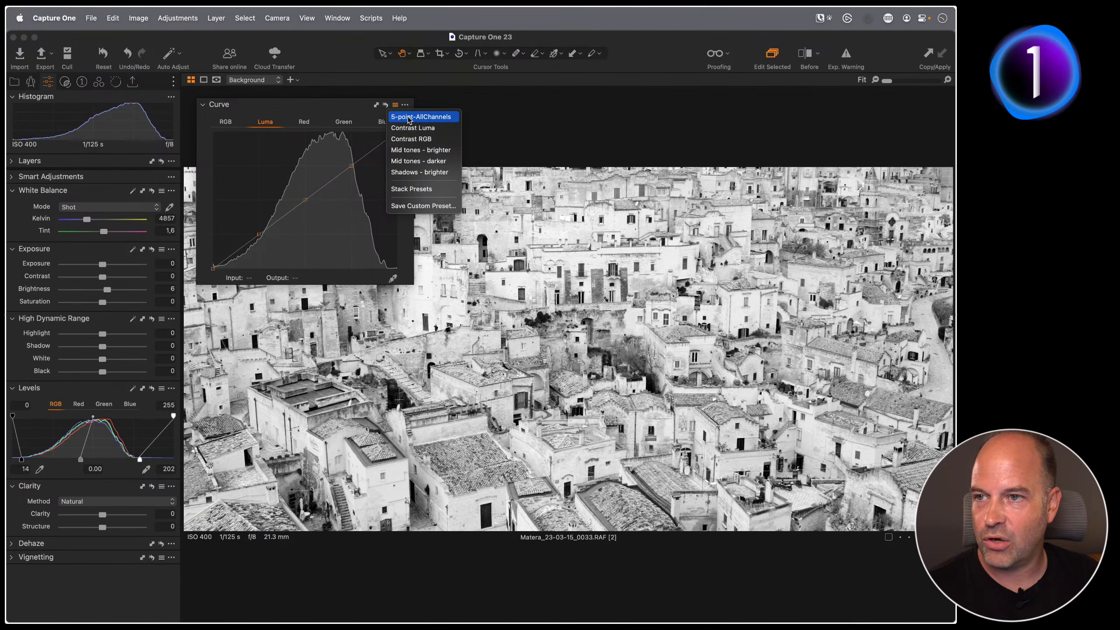
click(415, 116)
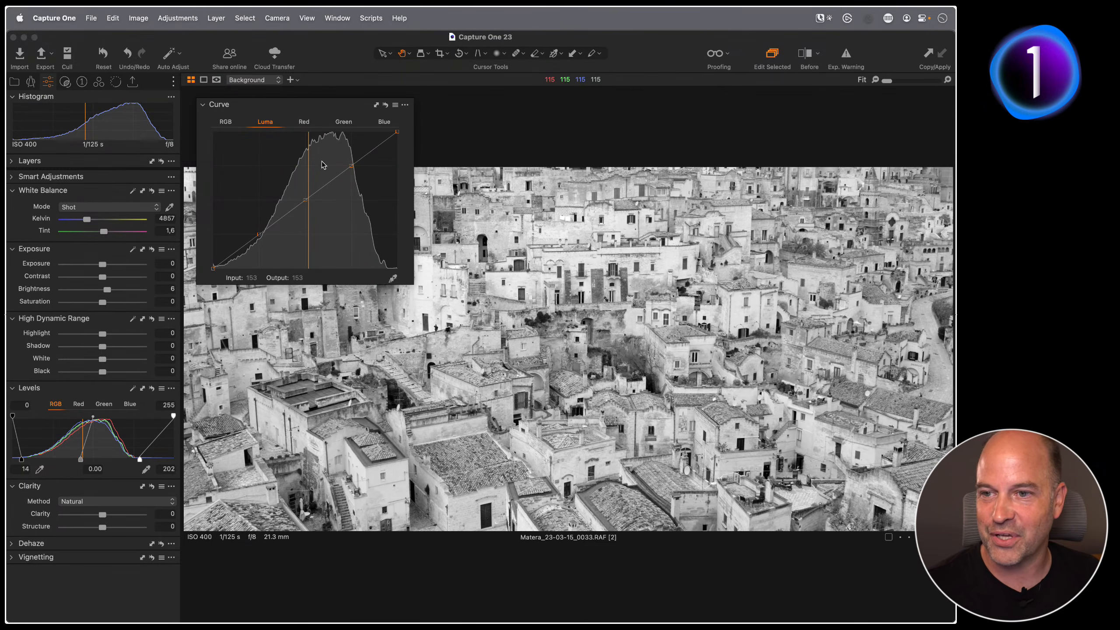
drag(256, 240, 248, 248)
drag(357, 167, 369, 144)
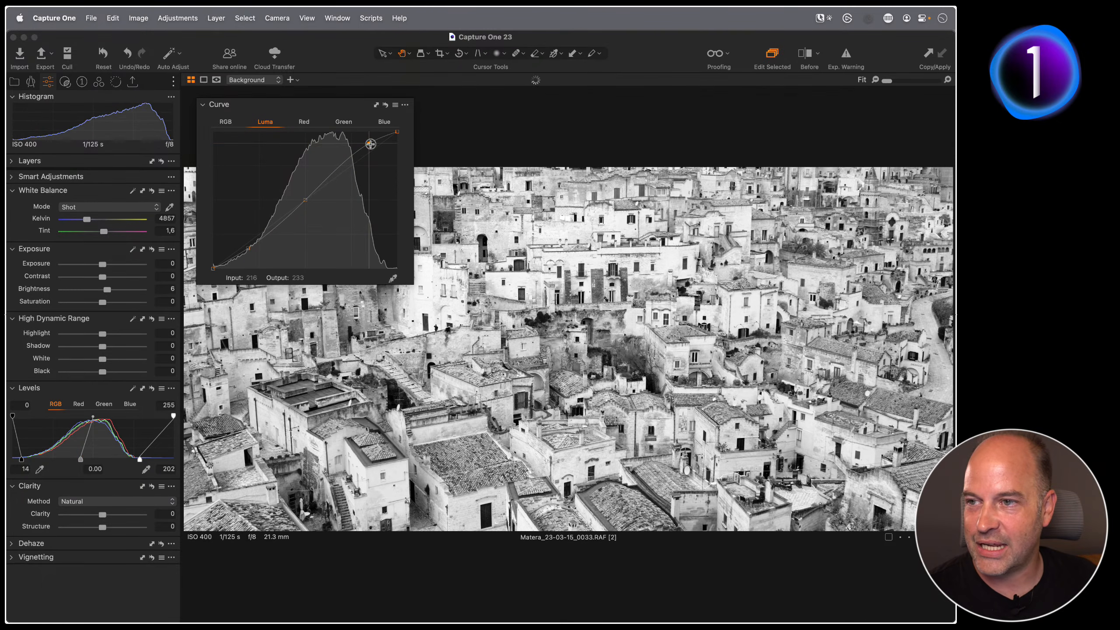
drag(304, 202, 309, 203)
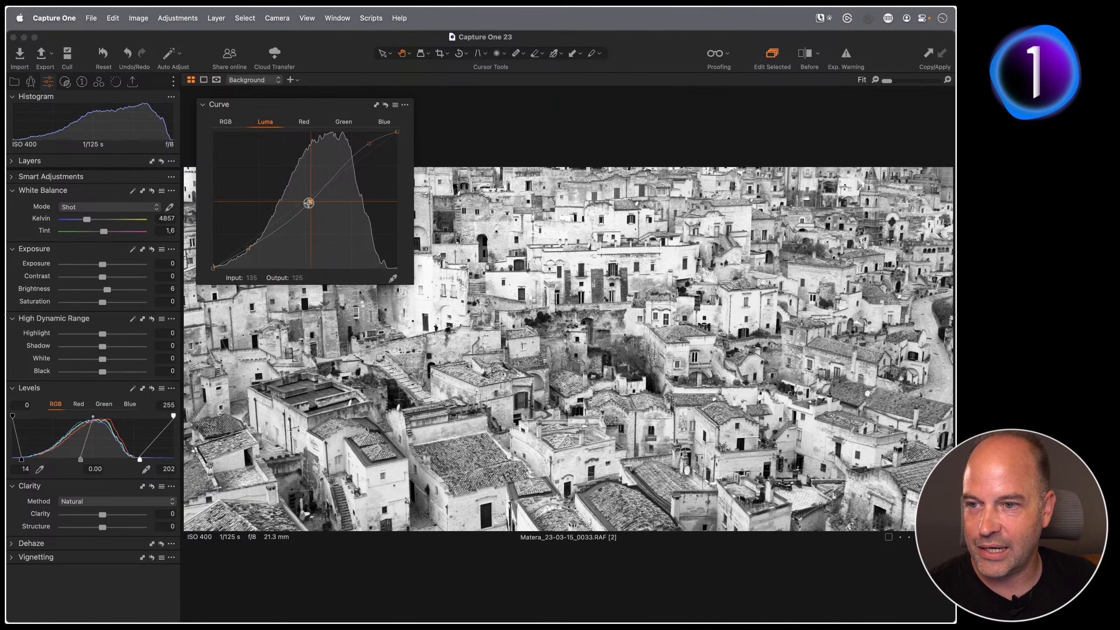
click(238, 255)
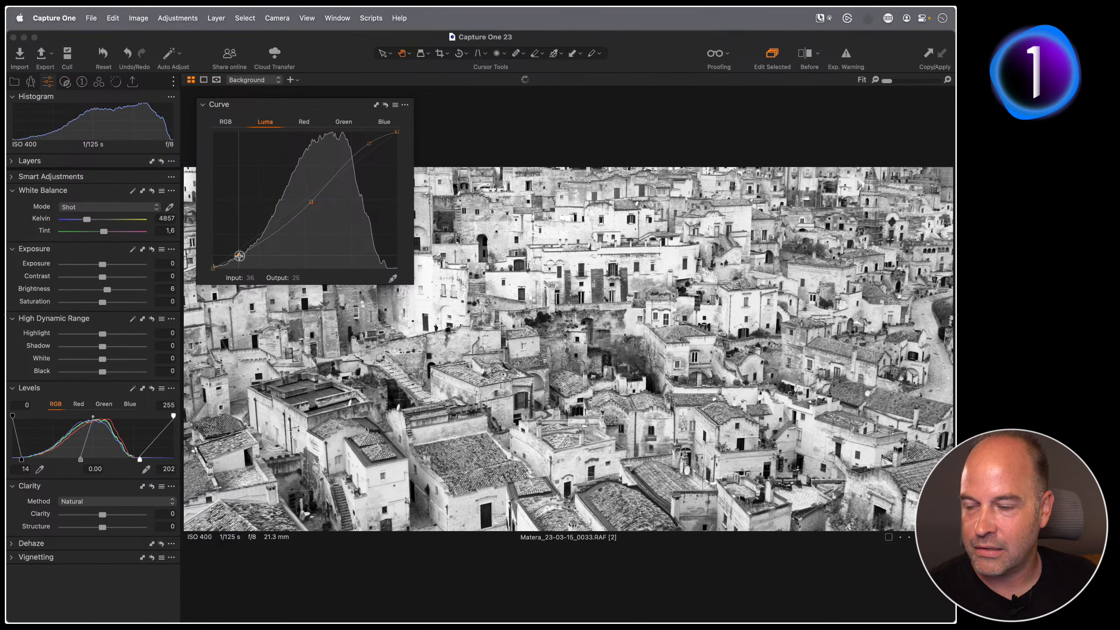
click(312, 201)
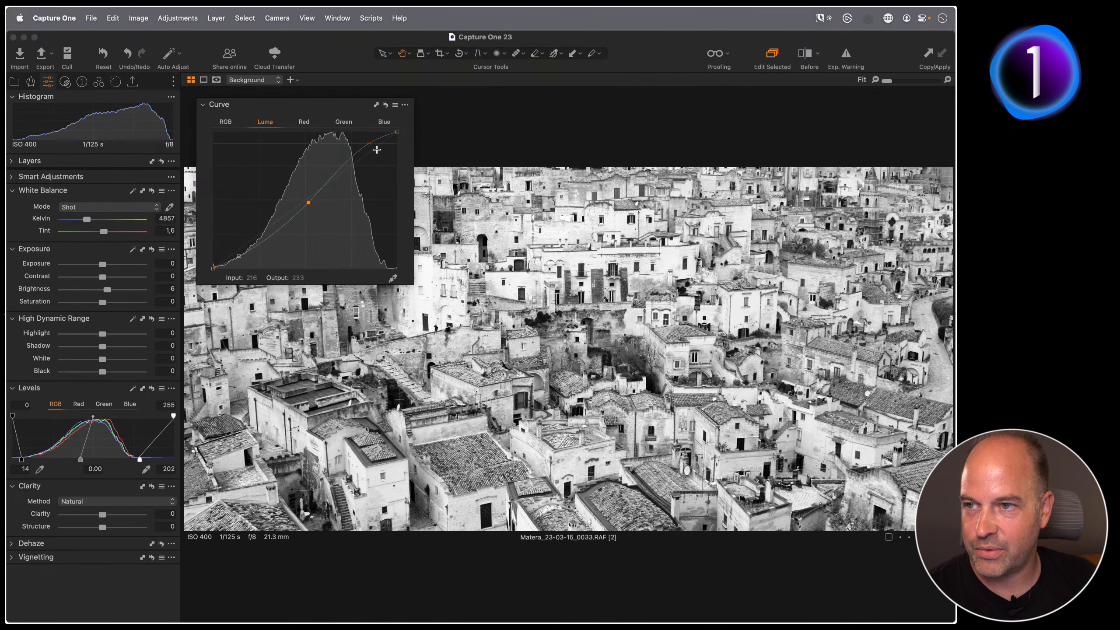
click(369, 144)
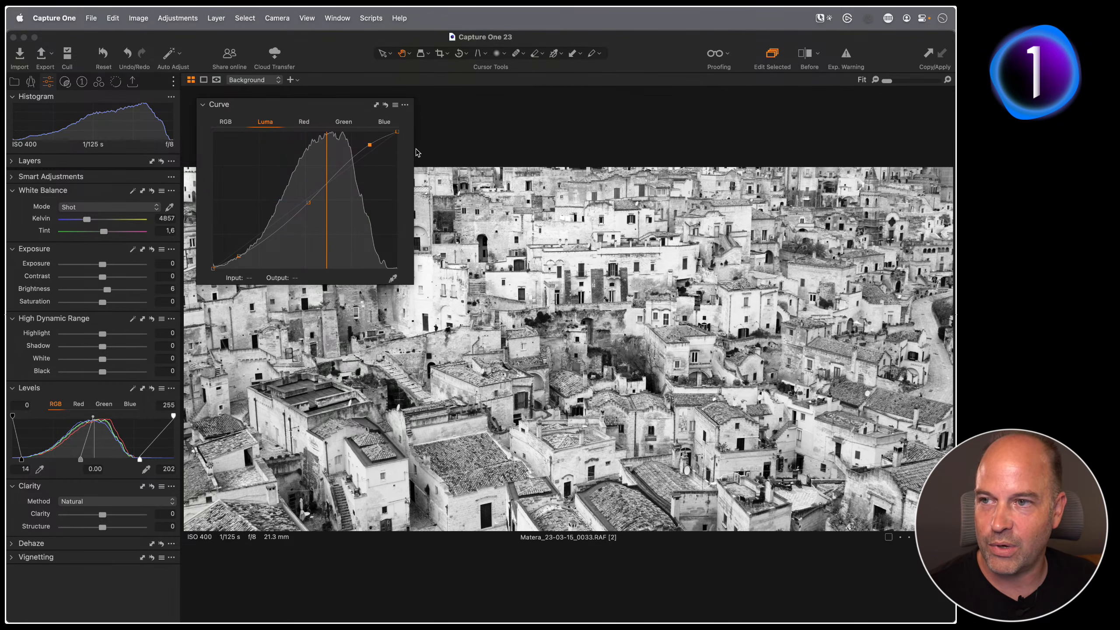
- Reset the curve and undo the reset to compare the contrast, then dock the Curve tool between High Dynamic Range and Levels
click(386, 105)
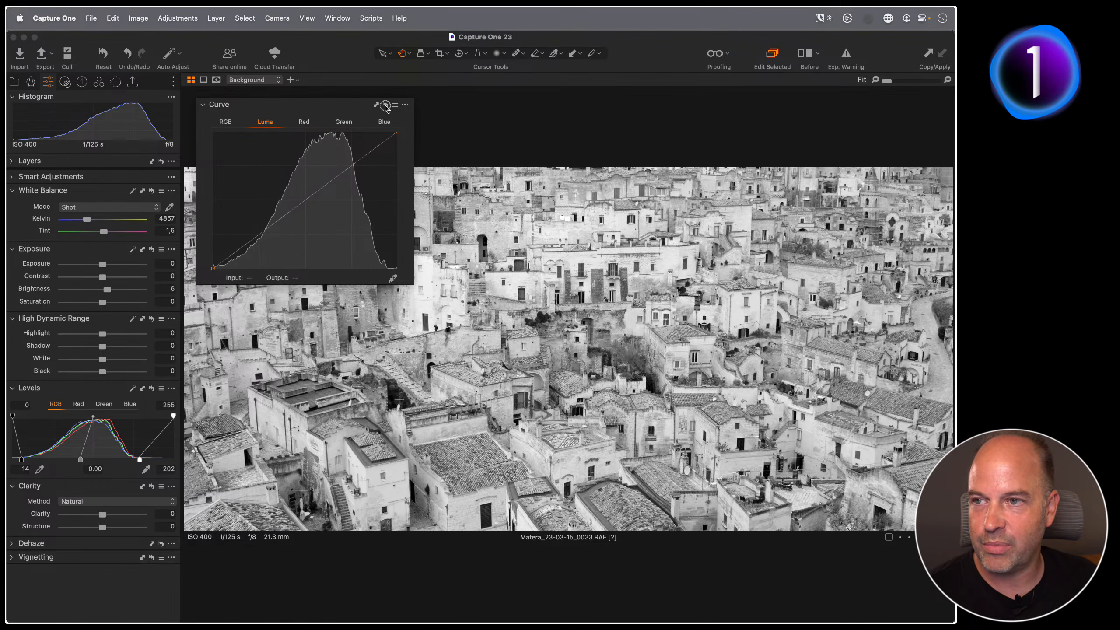
key(super+z)
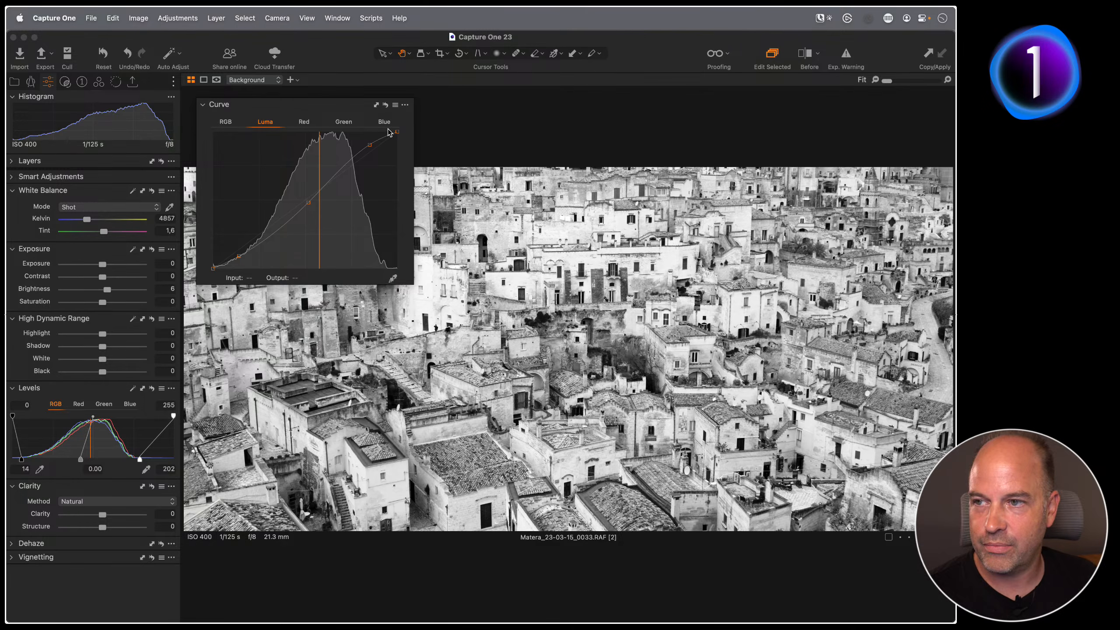
drag(290, 105, 89, 388)
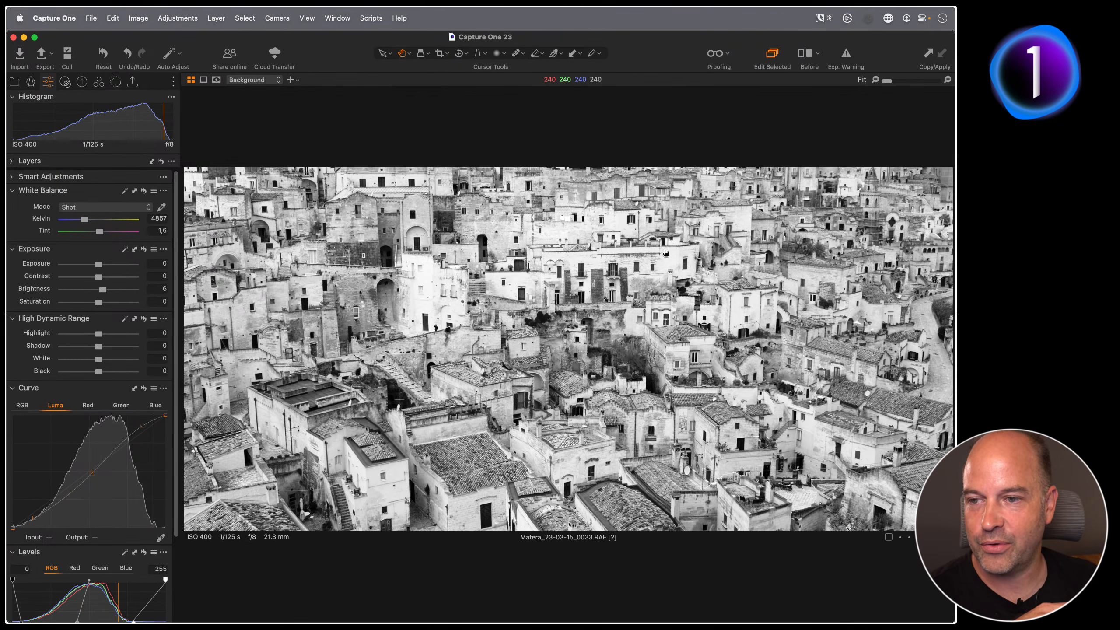
- Examine the tones and contrast of the rooftops, walls and ruins across the photo at 100%
click(507, 393)
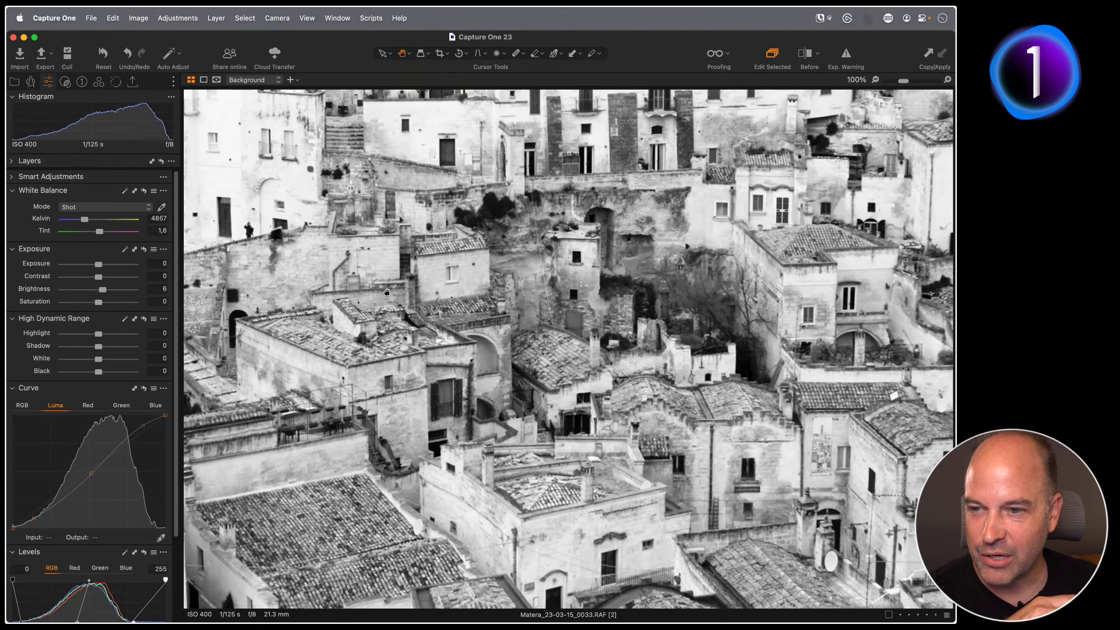
drag(637, 267, 494, 311)
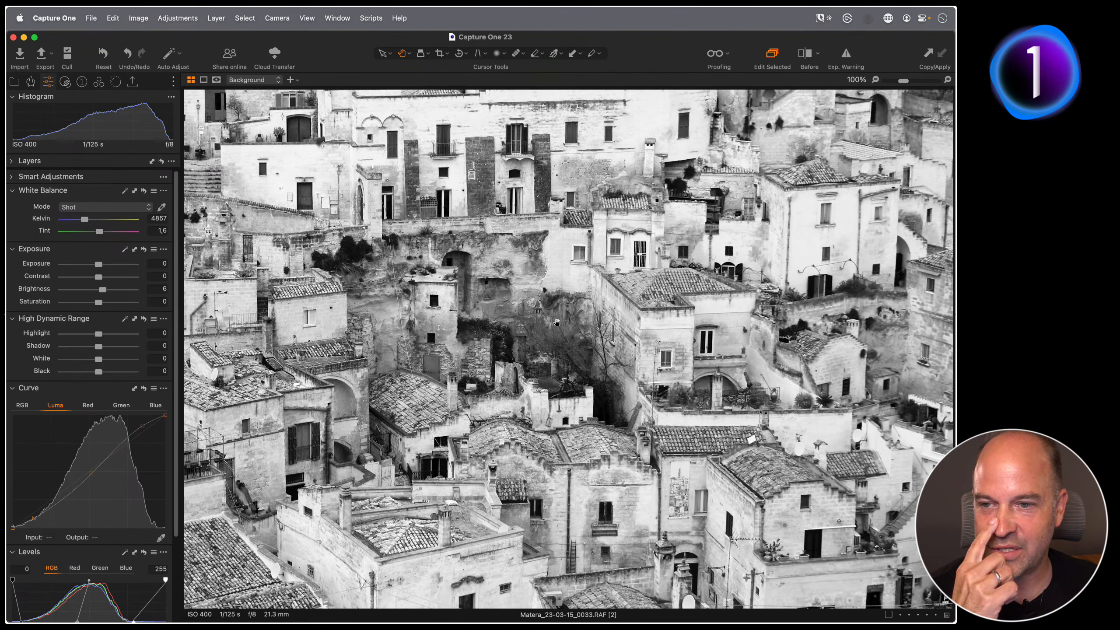
drag(475, 369, 623, 326)
drag(492, 349, 535, 334)
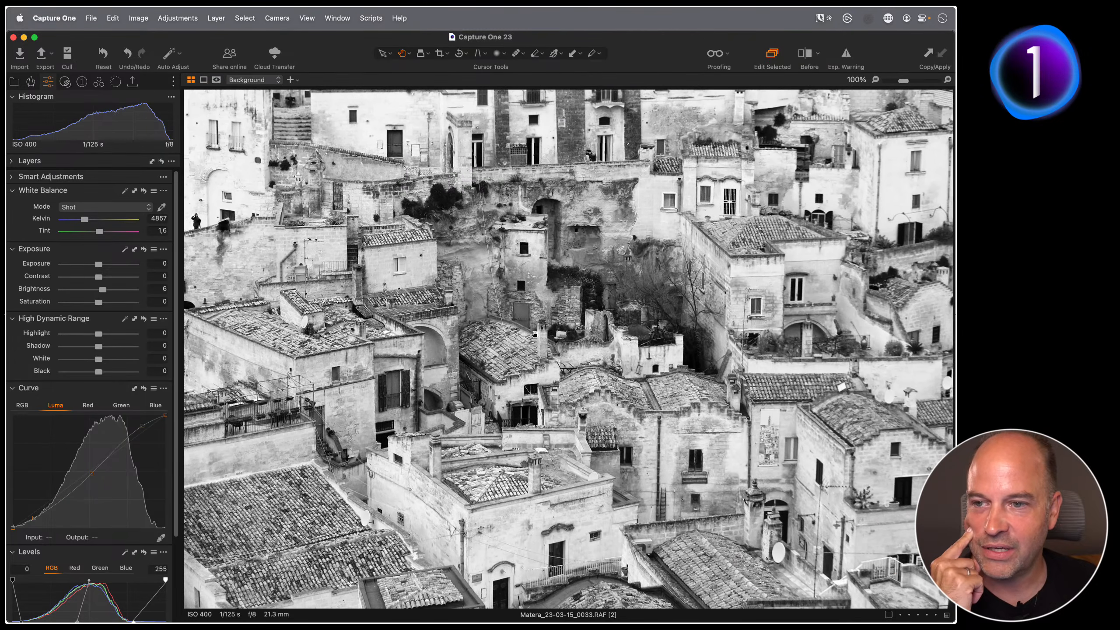
drag(455, 223, 345, 270)
drag(650, 255, 593, 185)
drag(605, 299, 743, 292)
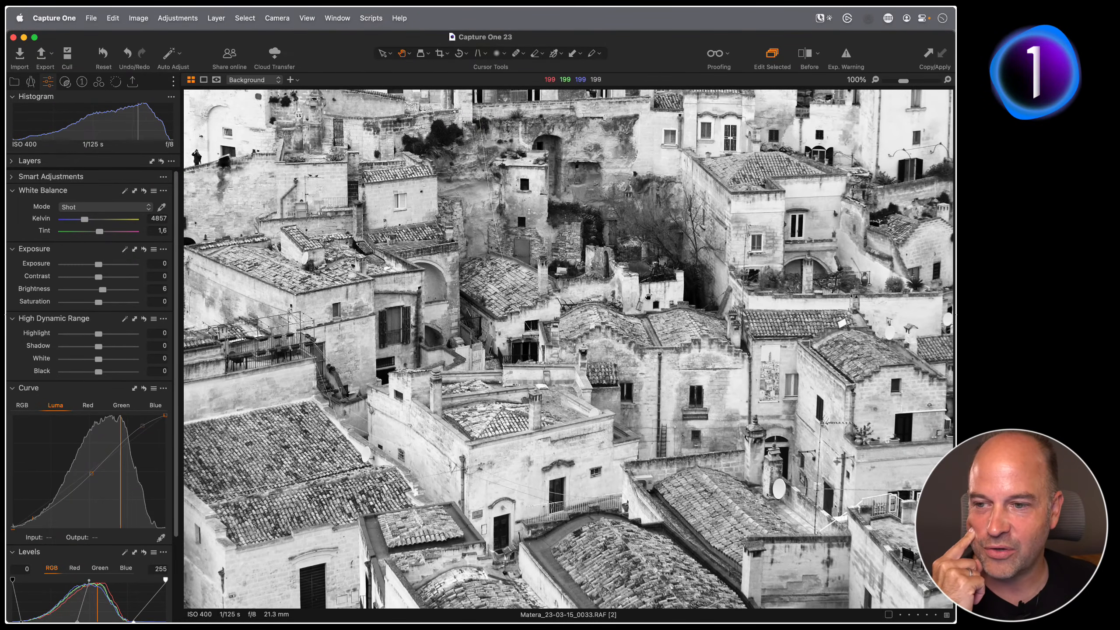
drag(277, 284, 571, 264)
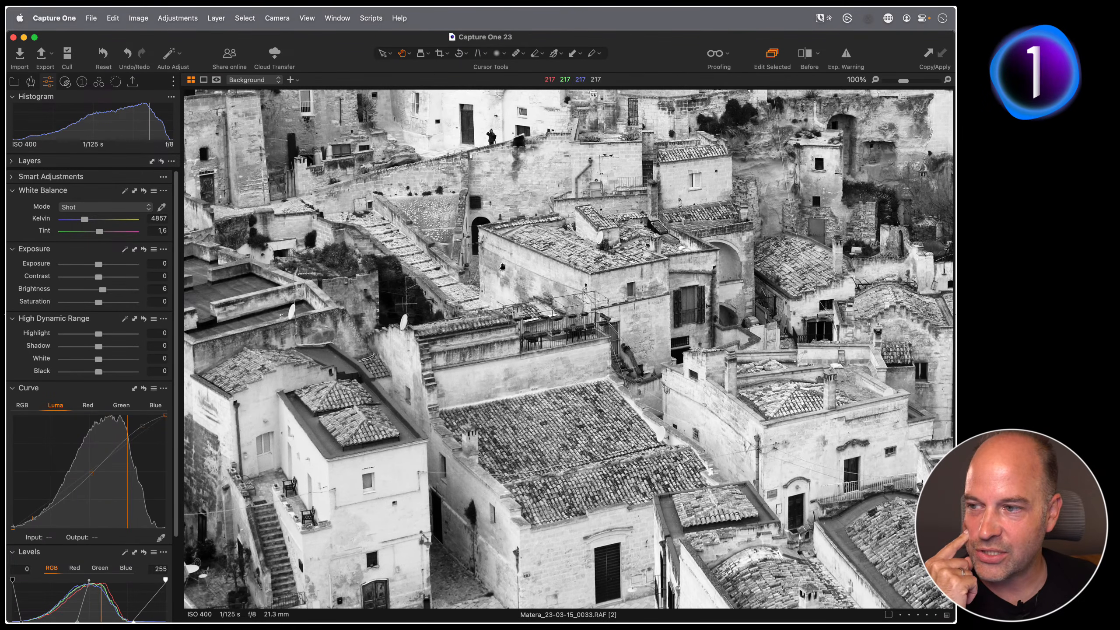
- Set the Structure to 13 in Clarity and the Sharpening Amount to 198
scroll(118, 305, down, 3)
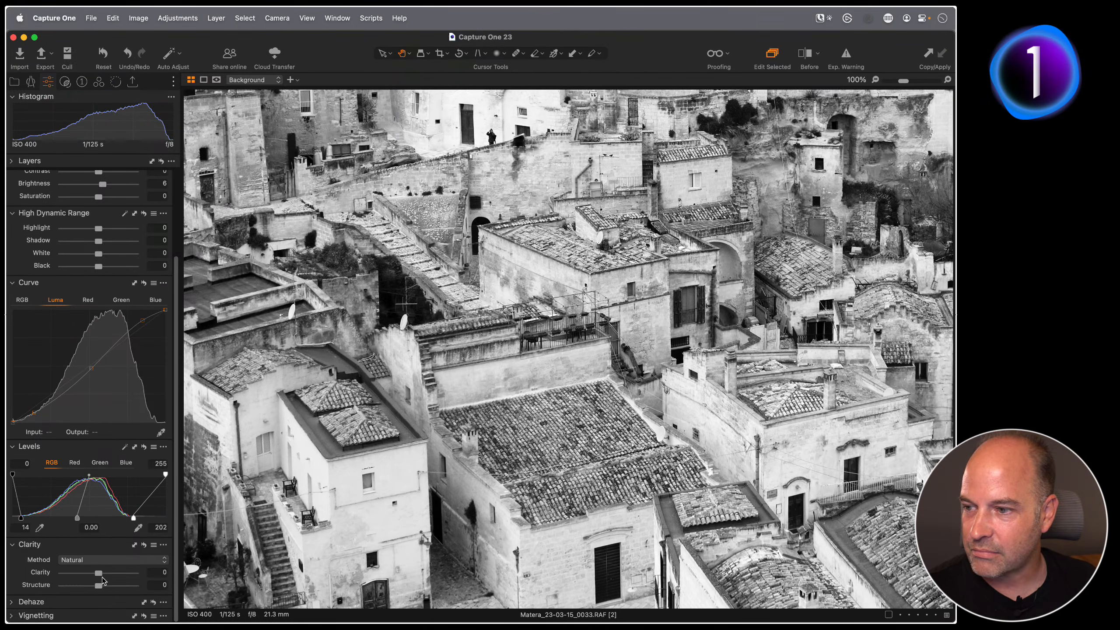
drag(105, 588, 107, 588)
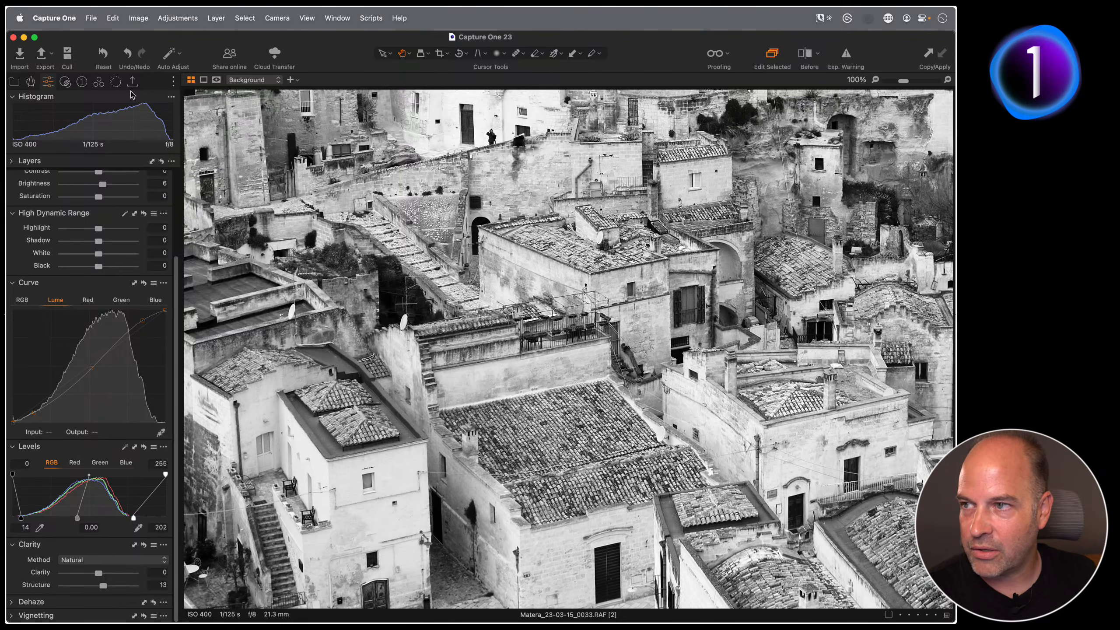
click(116, 83)
drag(77, 117, 80, 116)
- Examine the sharpened buildings at 100%, then compare the whole photo before and after the adjustments
drag(585, 326, 494, 341)
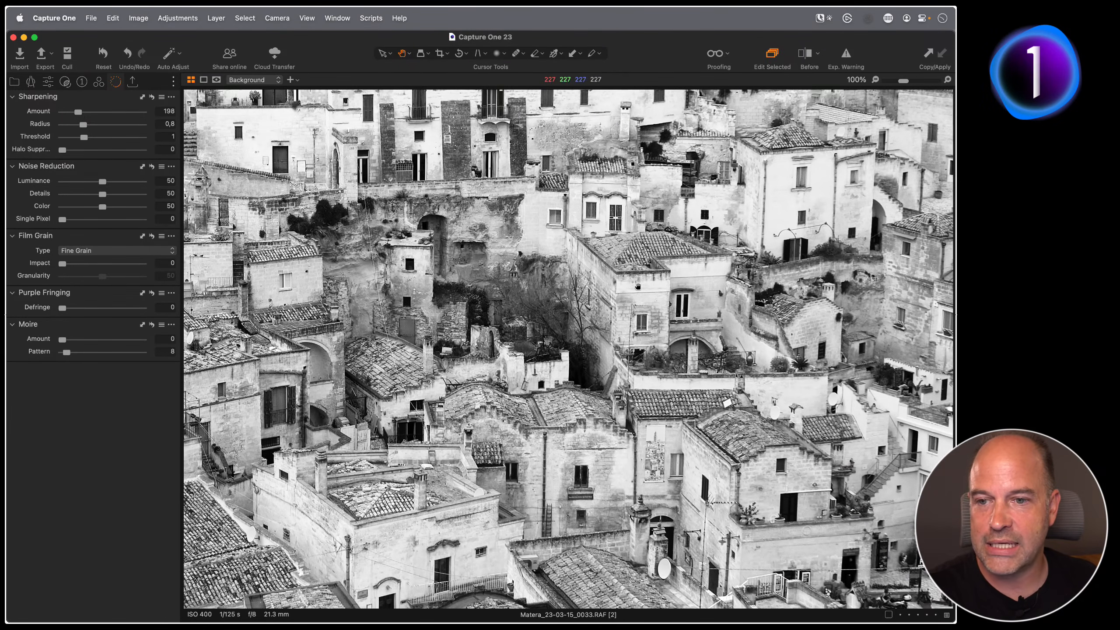
drag(633, 291, 656, 190)
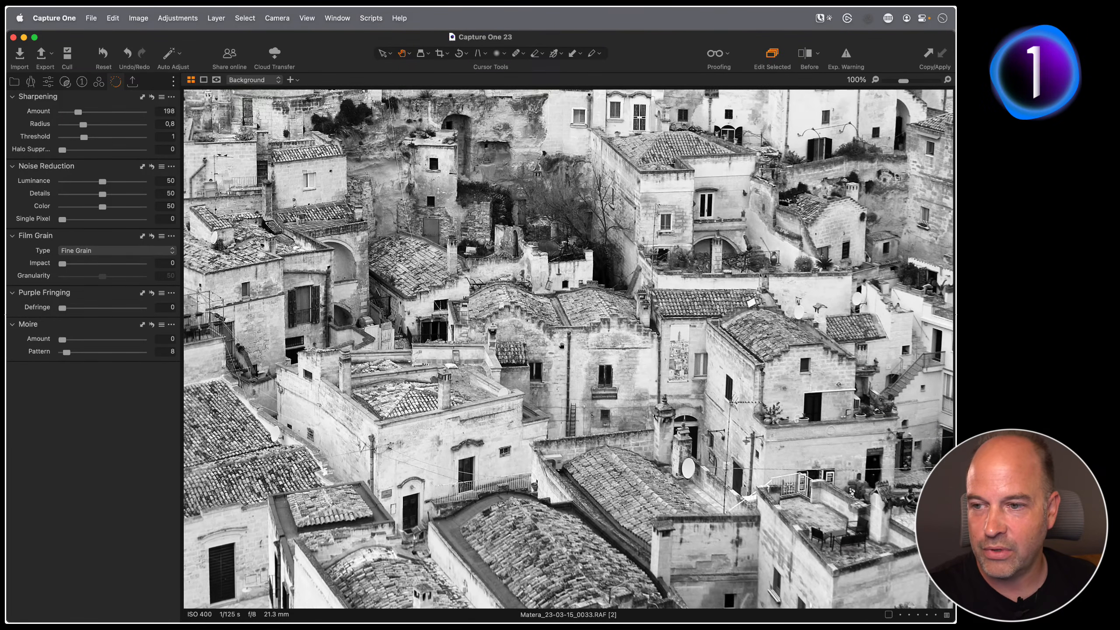
drag(670, 328, 492, 357)
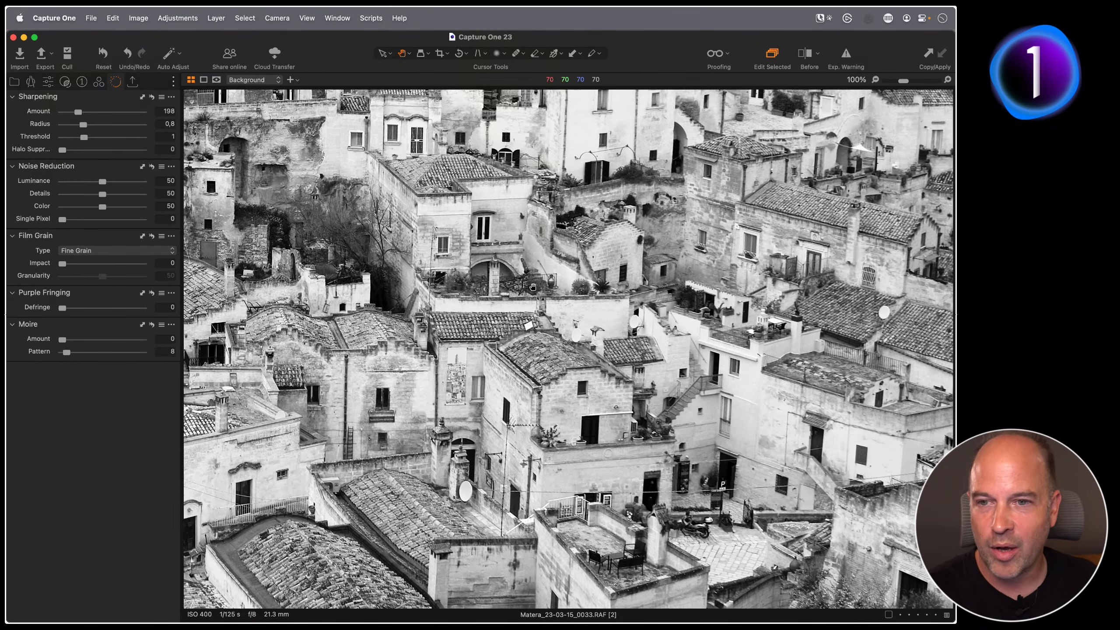
drag(522, 301, 733, 259)
double_click(557, 345)
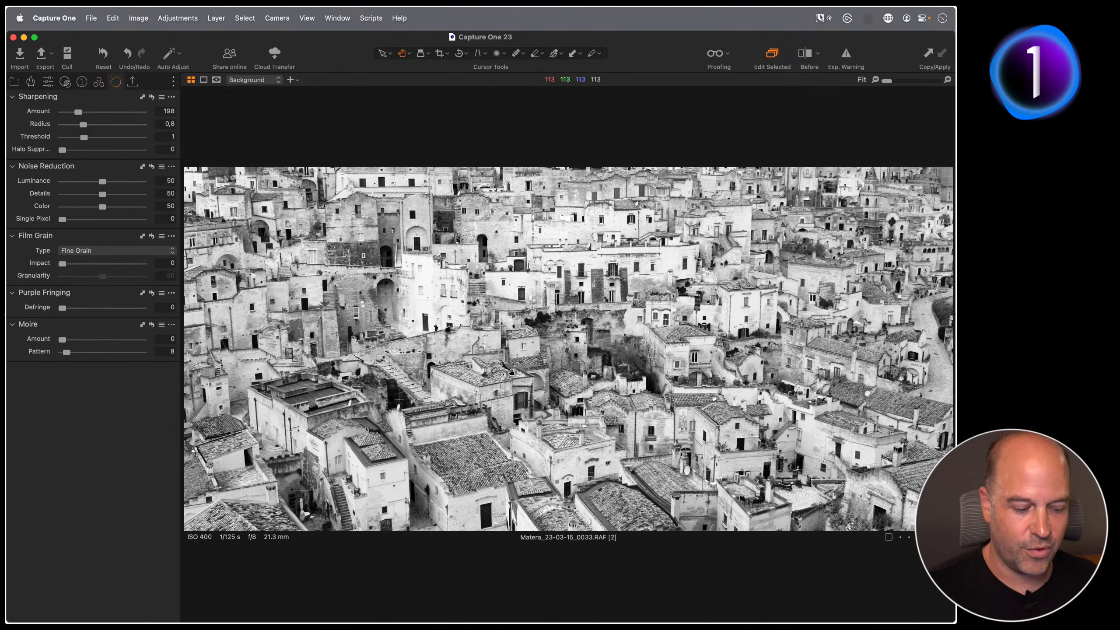
key(y)
drag(567, 356, 532, 304)
key(y)
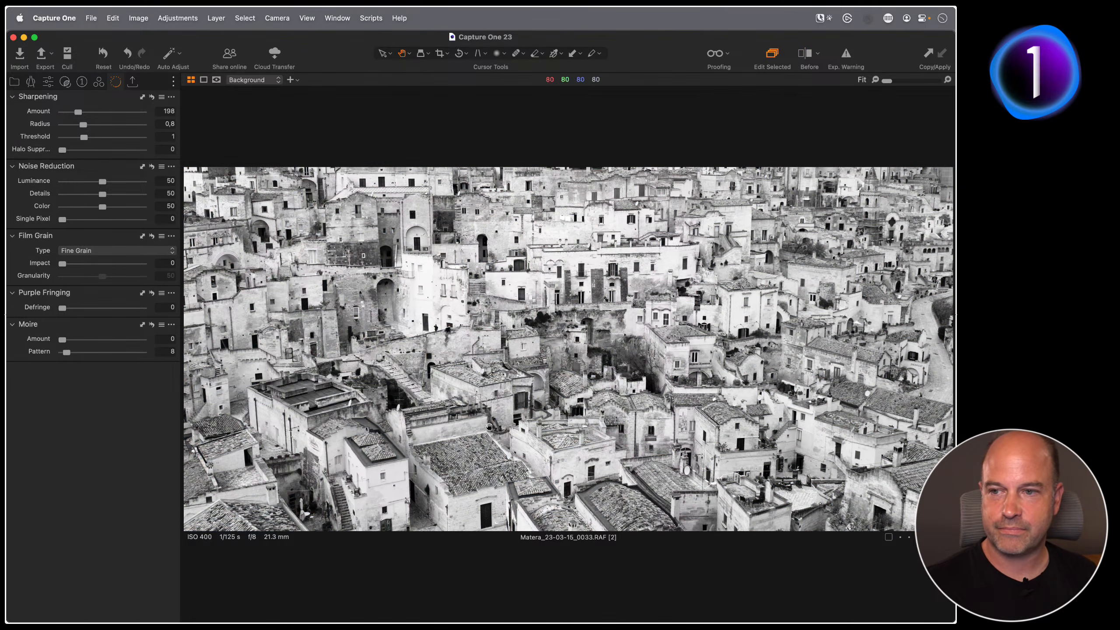
- Set the High Dynamic Range White to -67 and Highlight to -22 while checking the bright walls at 100%
click(47, 83)
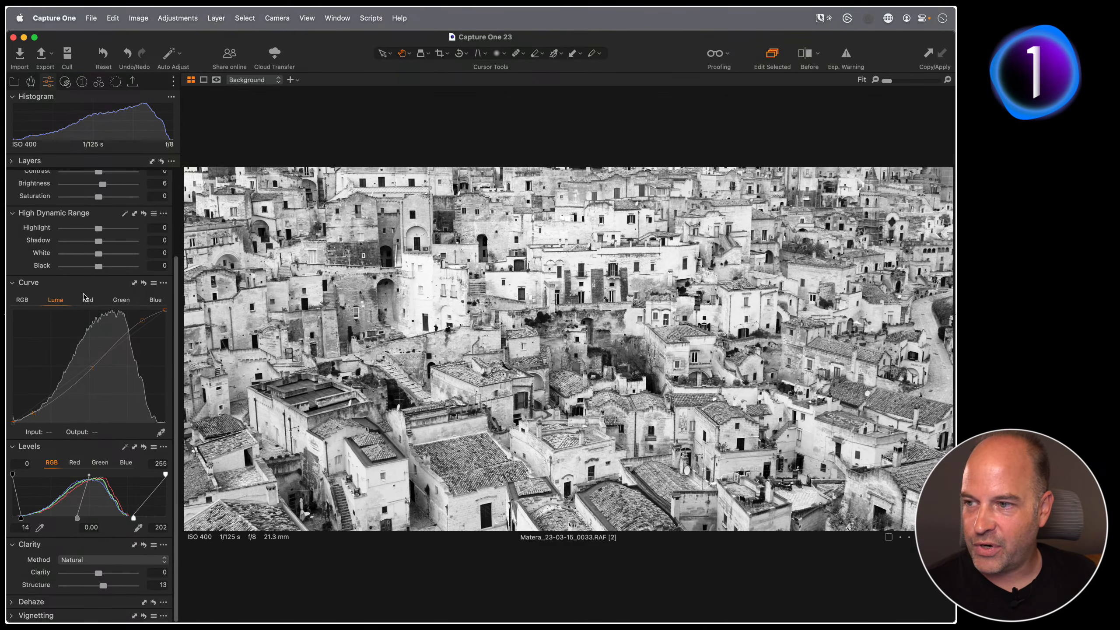
scroll(69, 338, up, 4)
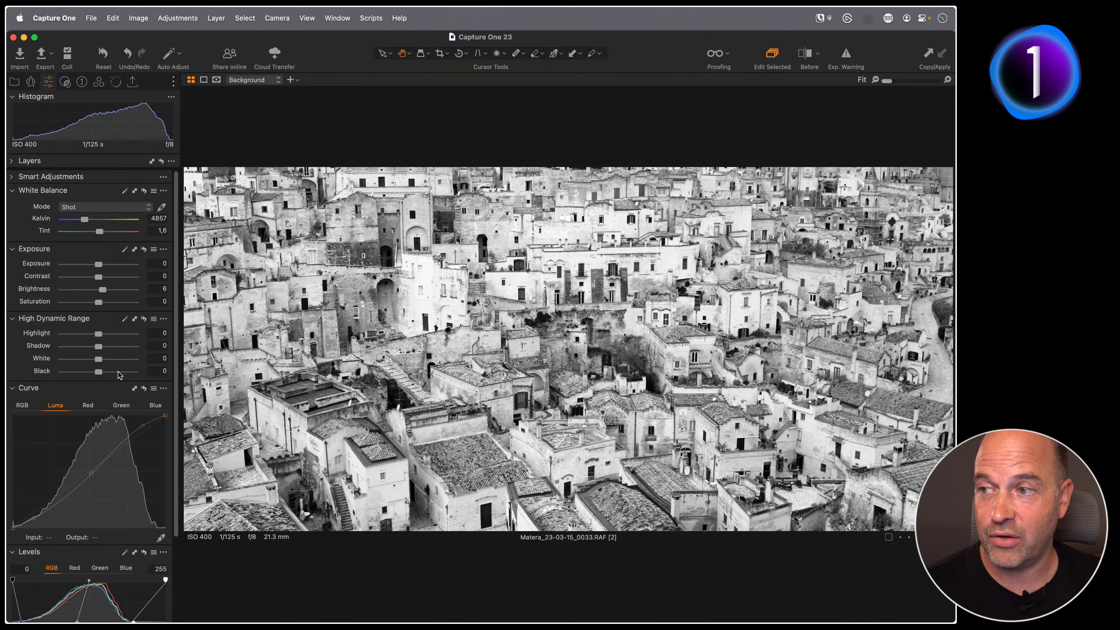
click(454, 302)
drag(454, 301, 374, 251)
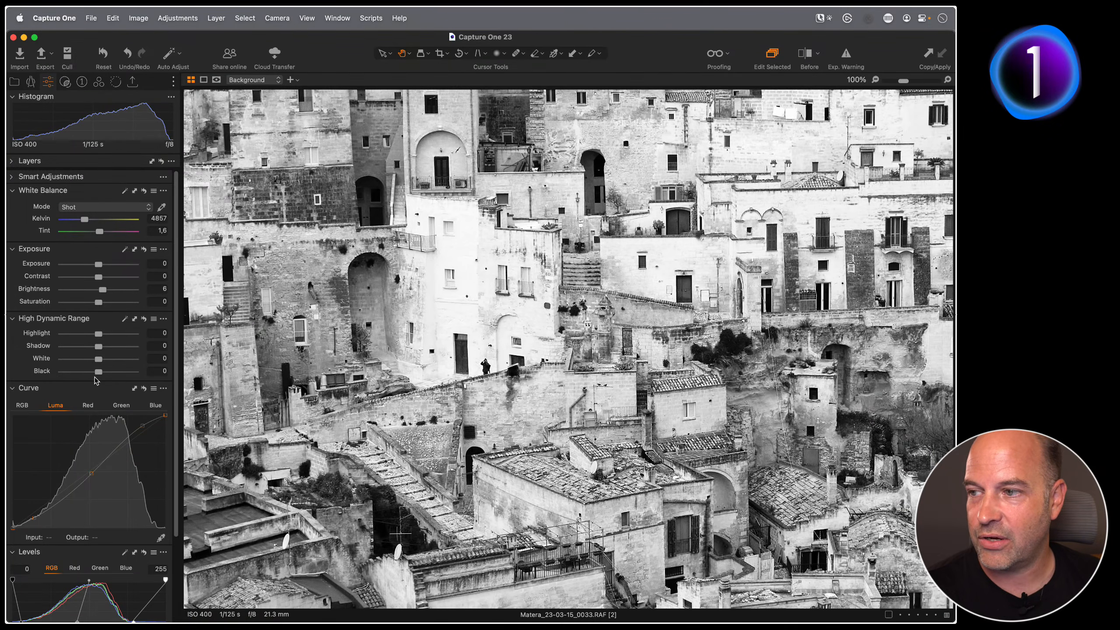
drag(98, 363, 91, 335)
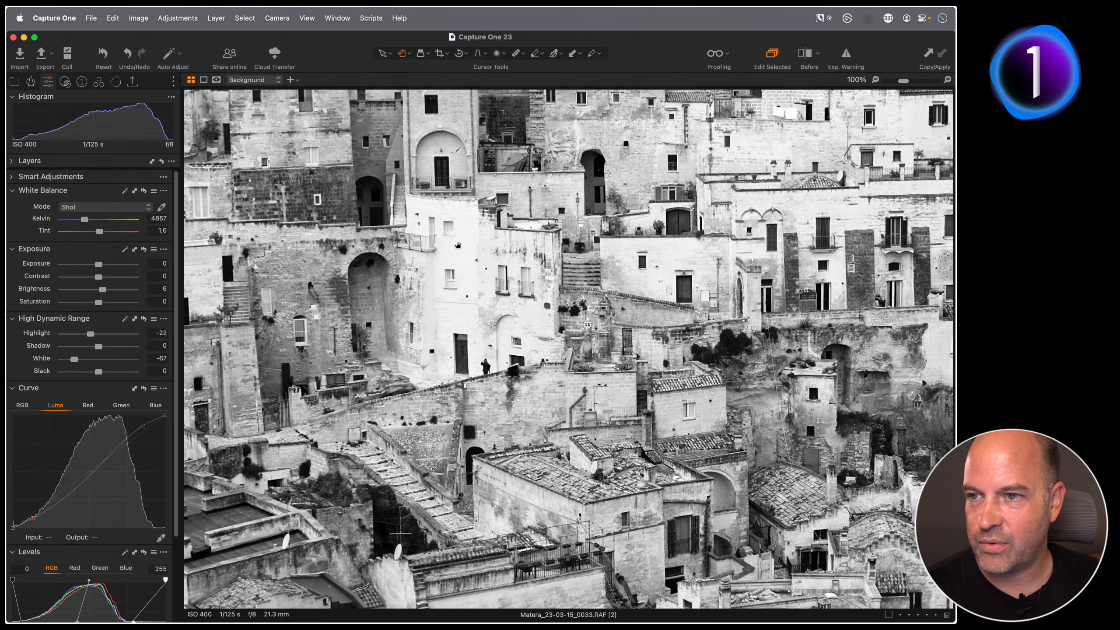
double_click(461, 250)
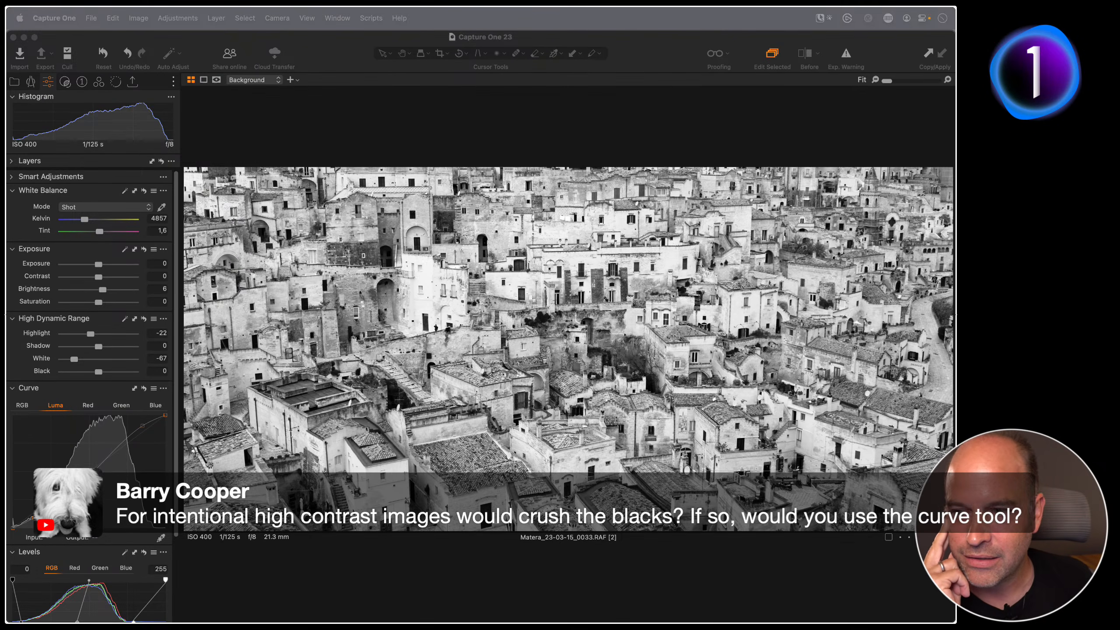
- Raise the RGB Levels input shadow point to 50 to crush the blacks
scroll(89, 397, down, 4)
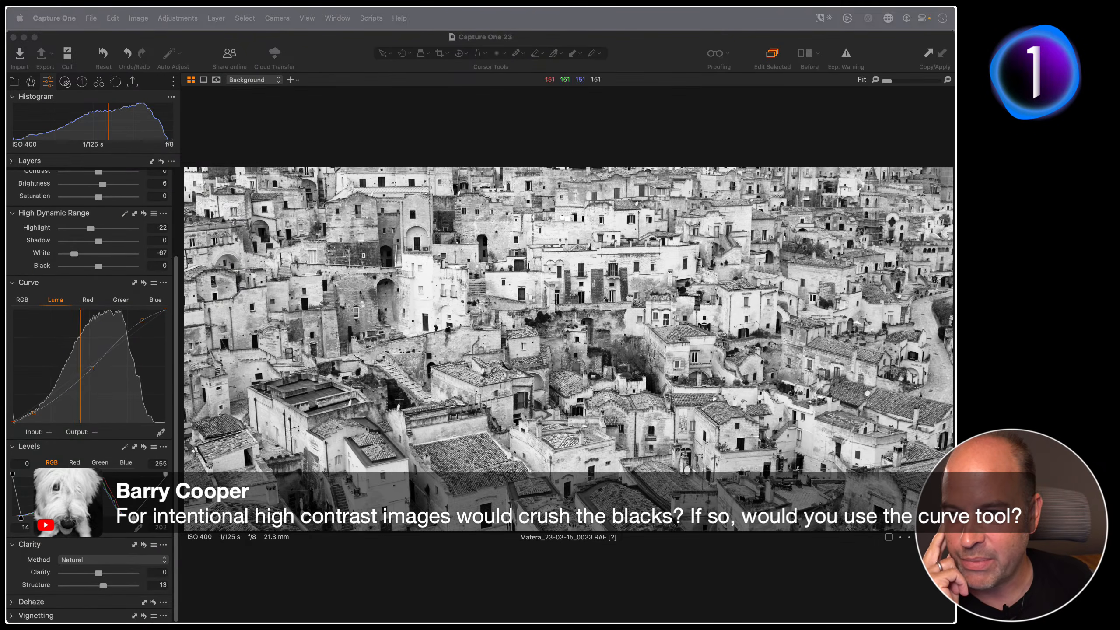
double_click(387, 401)
drag(20, 507, 44, 507)
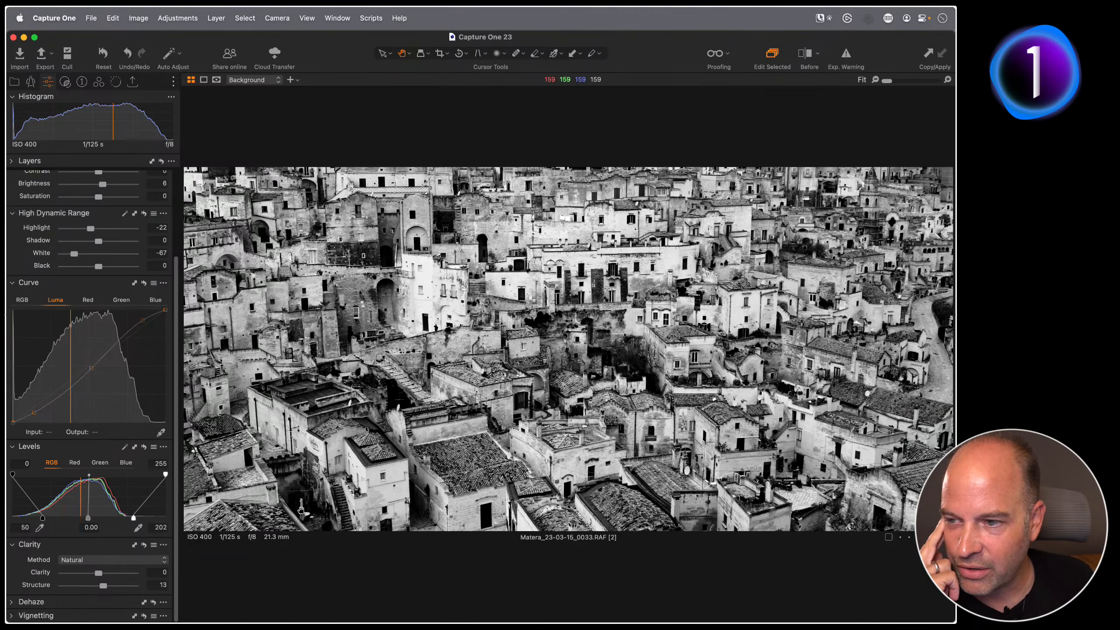
- Inspect the crushed blacks around the dark alley at up to 300%, then move the Levels shadow point back to the histogram's dark end
double_click(303, 512)
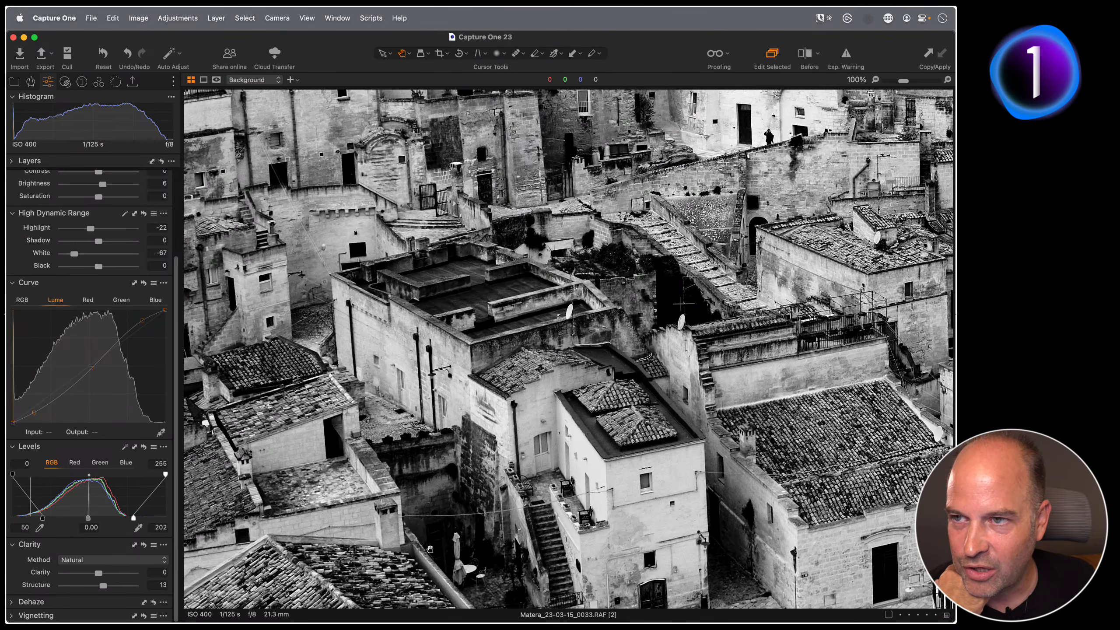
key(super+equal)
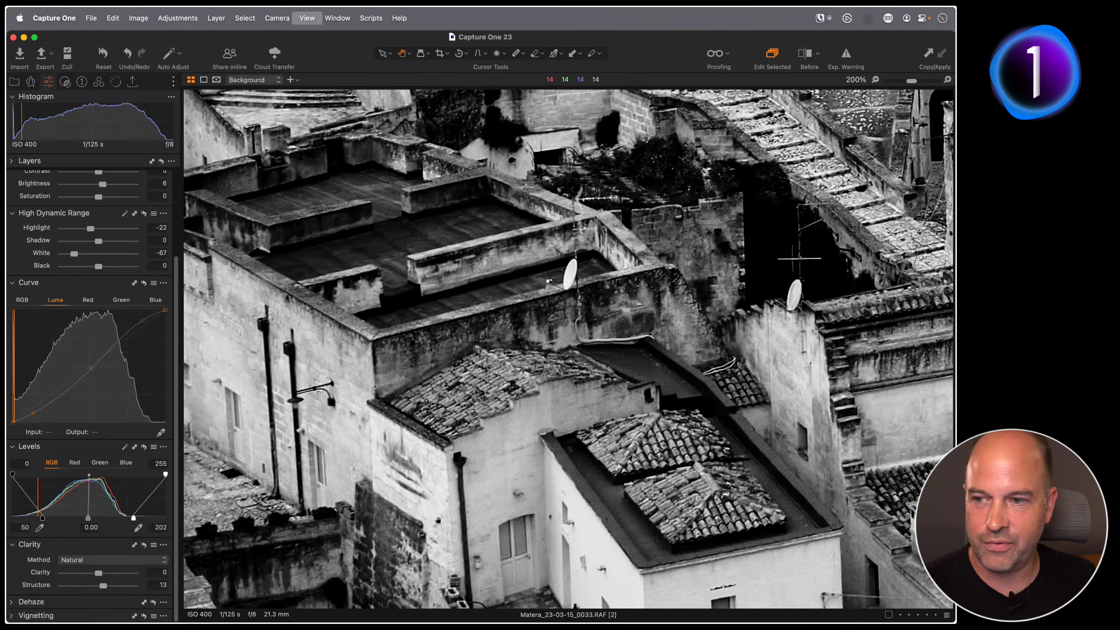
drag(856, 143, 540, 328)
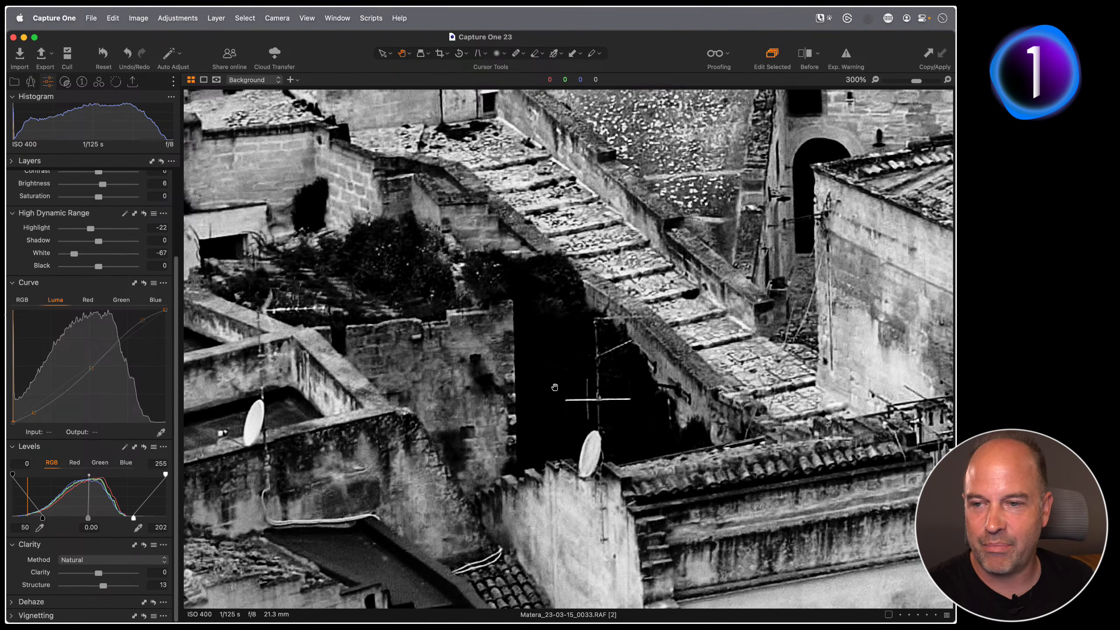
key(super+0)
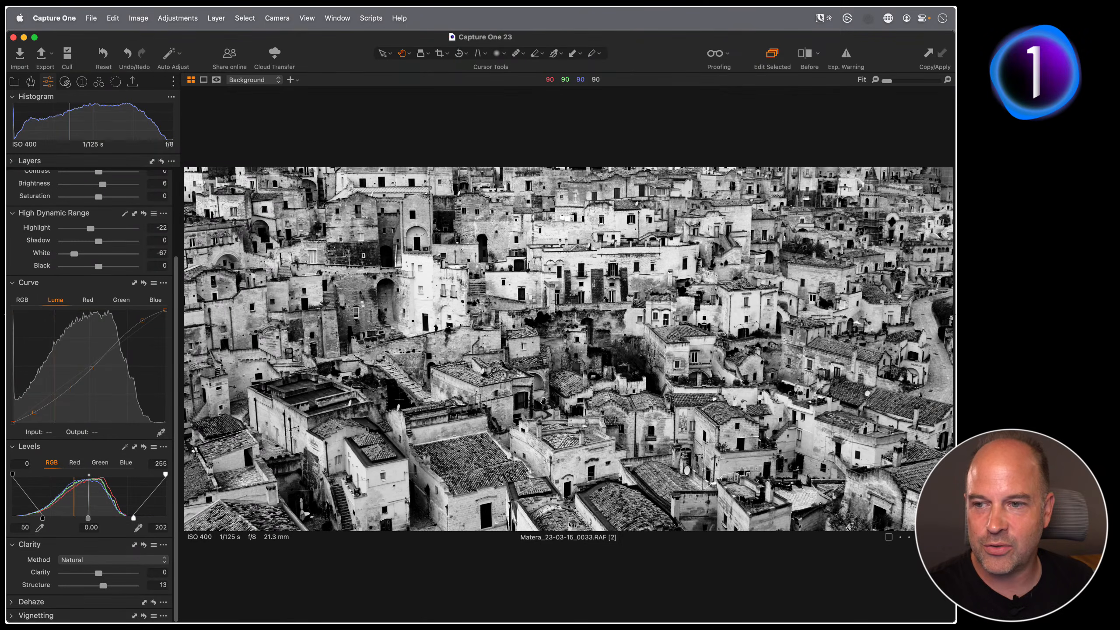
click(402, 400)
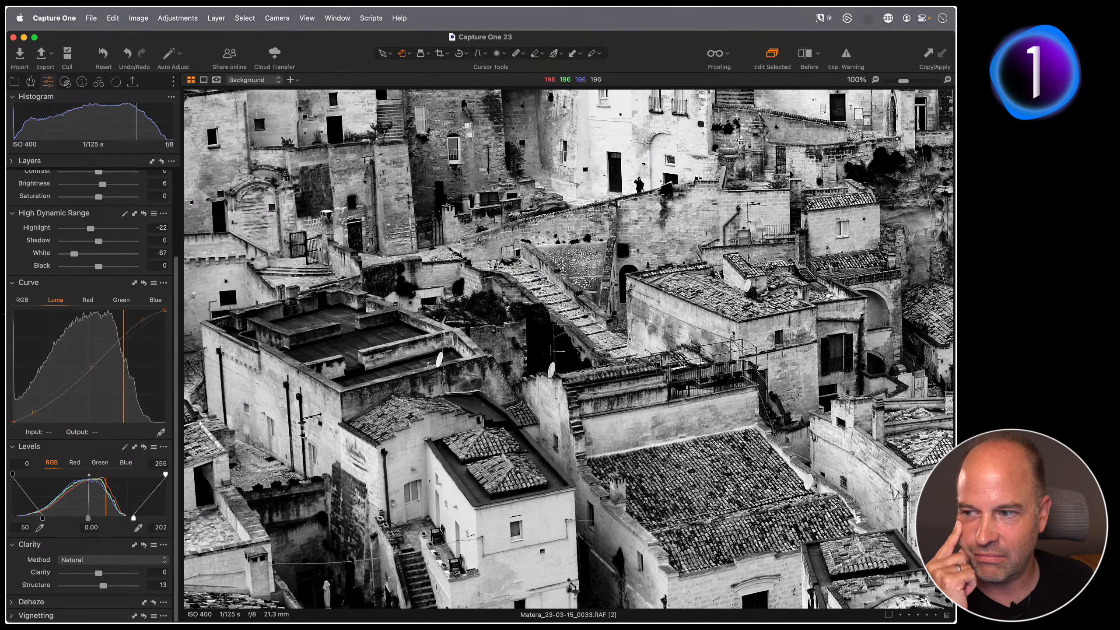
mouse_move(42, 518)
mouse_down()
mouse_move(10, 524)
mouse_move(21, 524)
mouse_up()
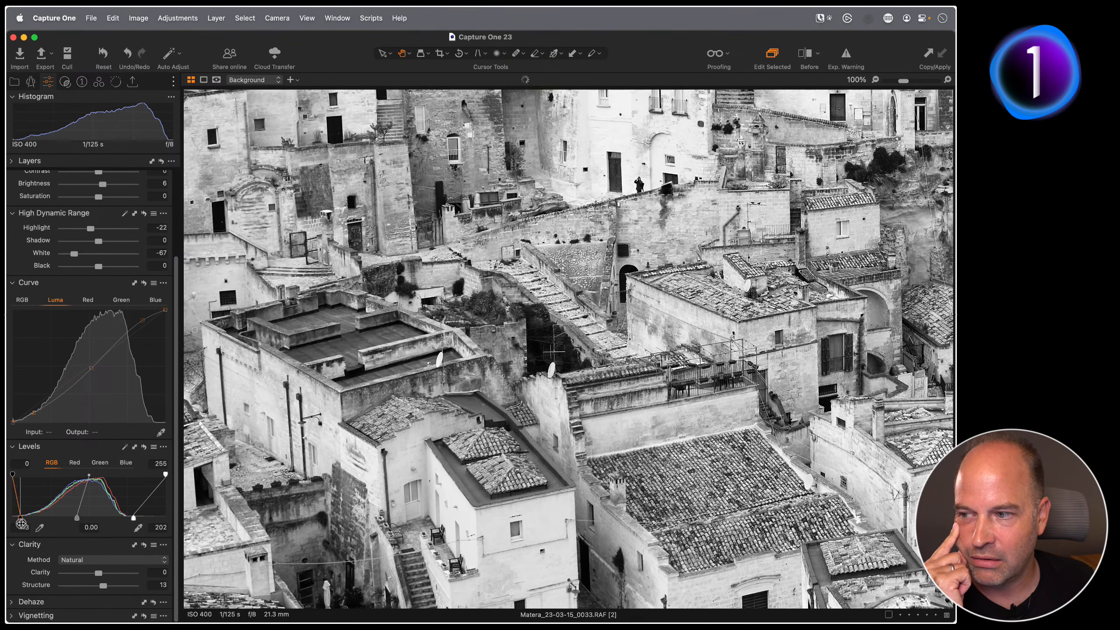
- Refine the Luma curve on the whole Matera photo by lowering the shadow and midtone points and raising the highlight point for more contrast
double_click(554, 353)
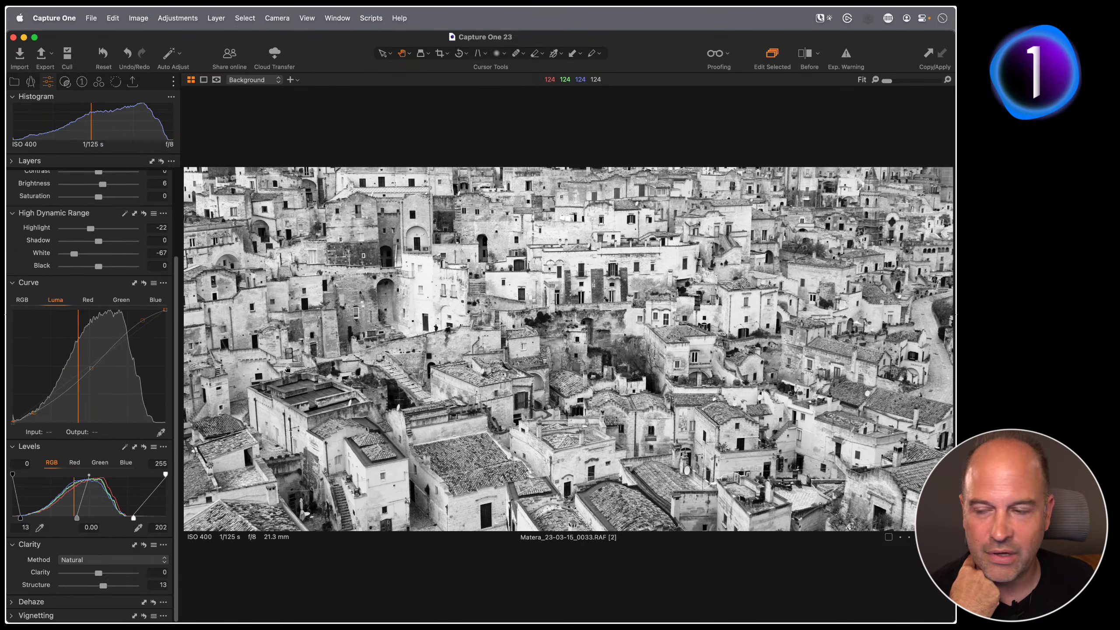
drag(36, 413, 37, 415)
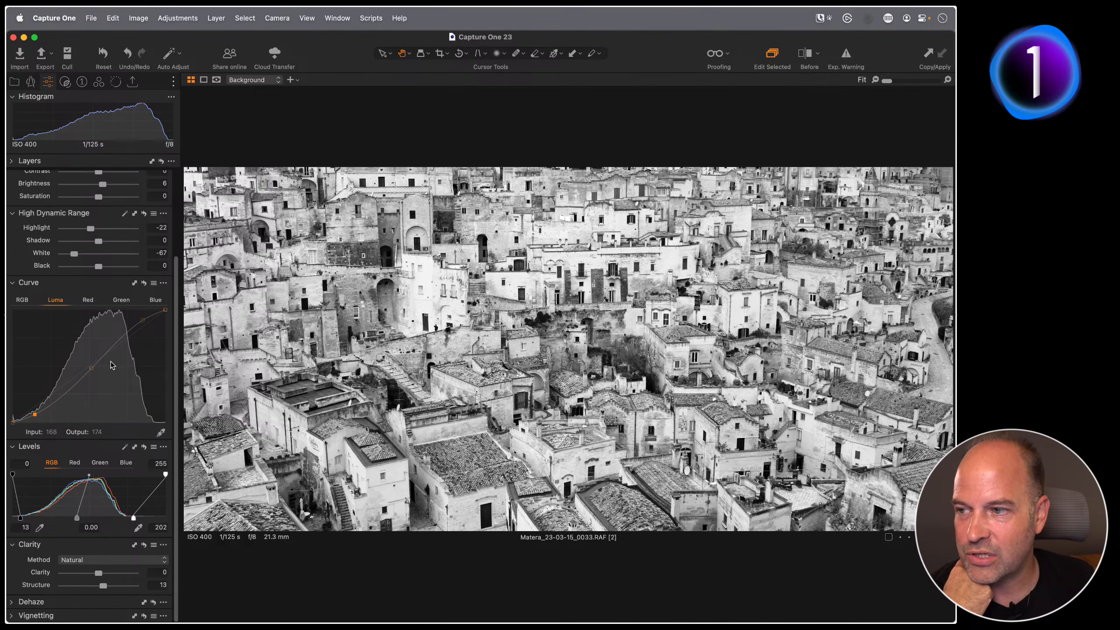
drag(94, 369, 91, 361)
drag(141, 321, 141, 319)
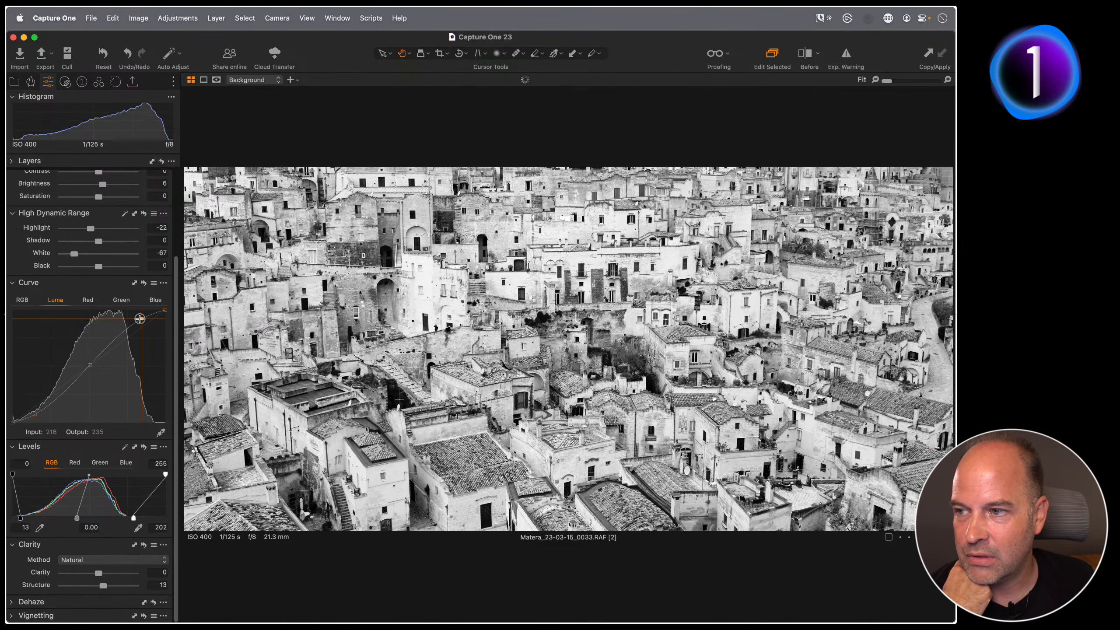
drag(35, 415, 37, 417)
drag(90, 364, 92, 371)
click(143, 319)
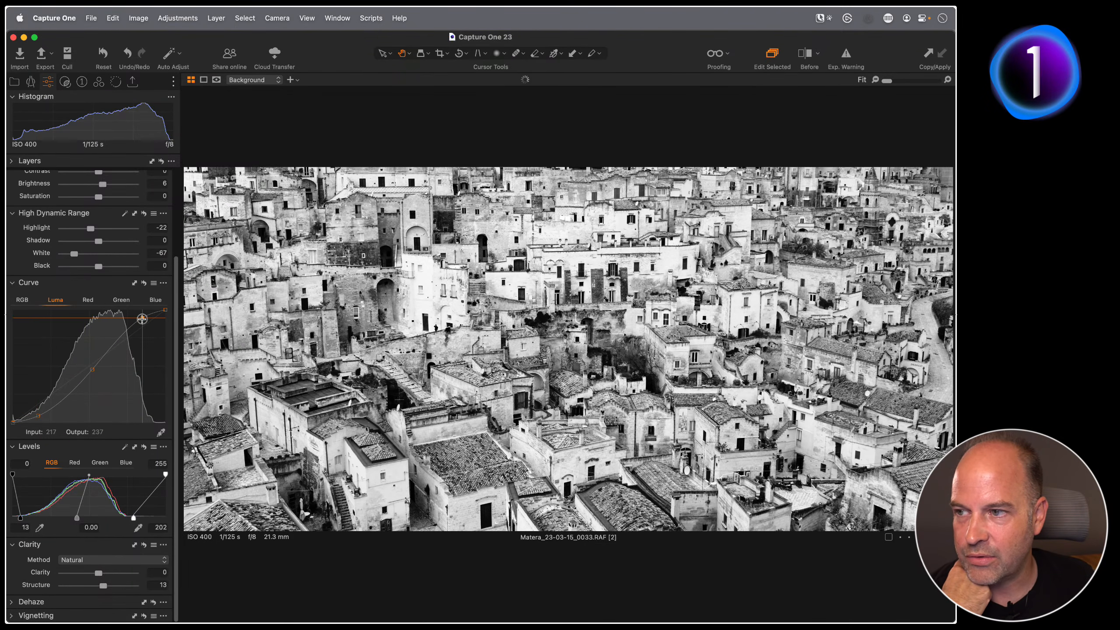
drag(142, 318, 143, 316)
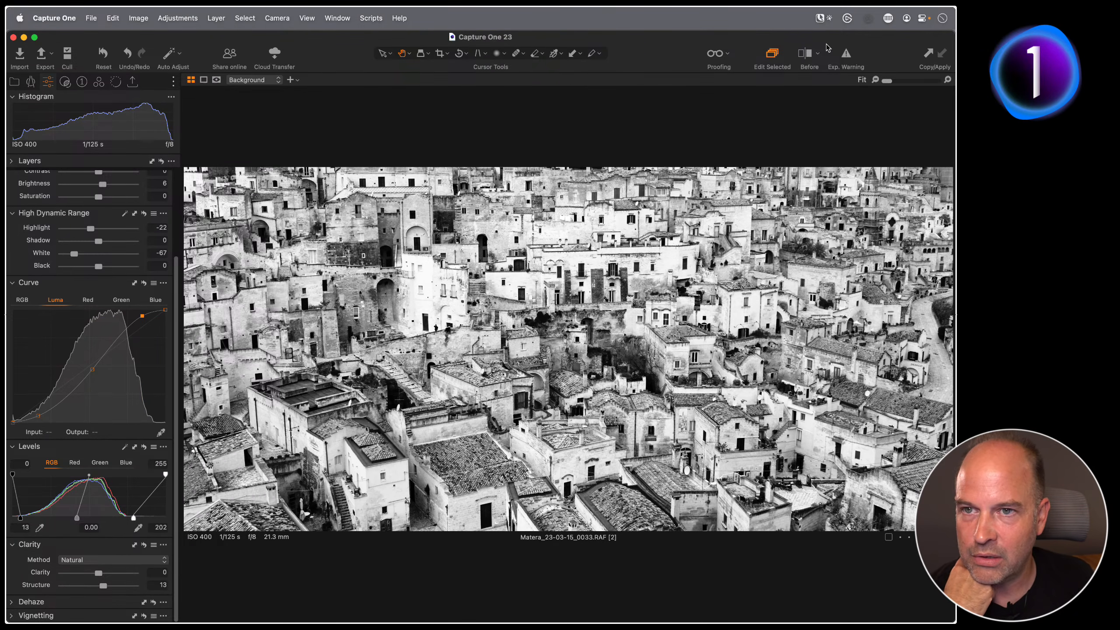
- Check the photo for clipped highlights and shadows by toggling the exposure warning on and off
click(848, 57)
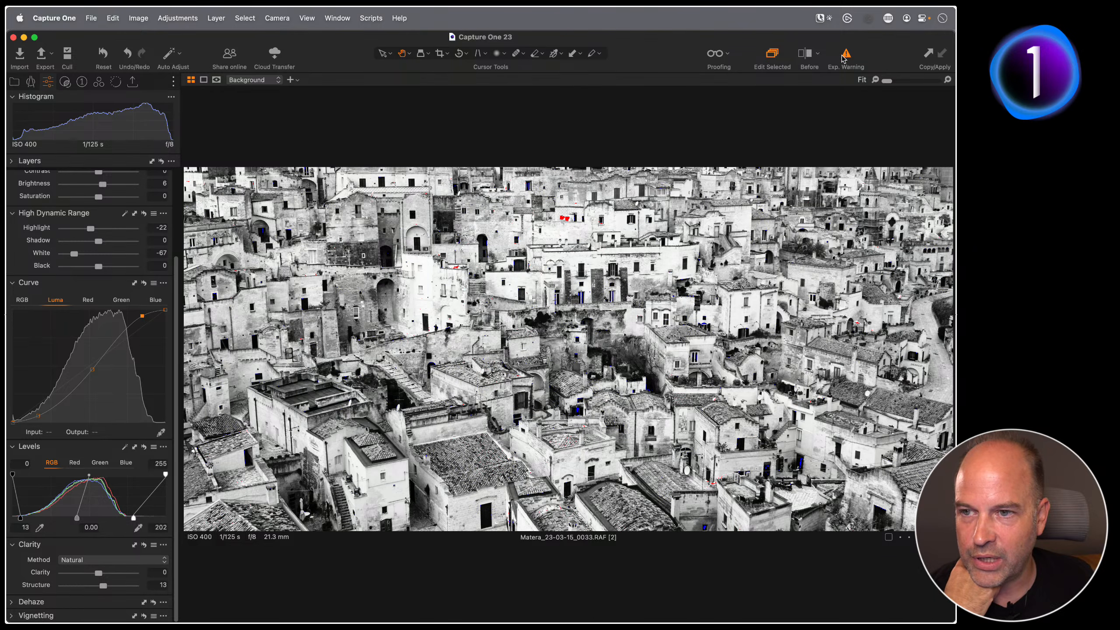
click(843, 59)
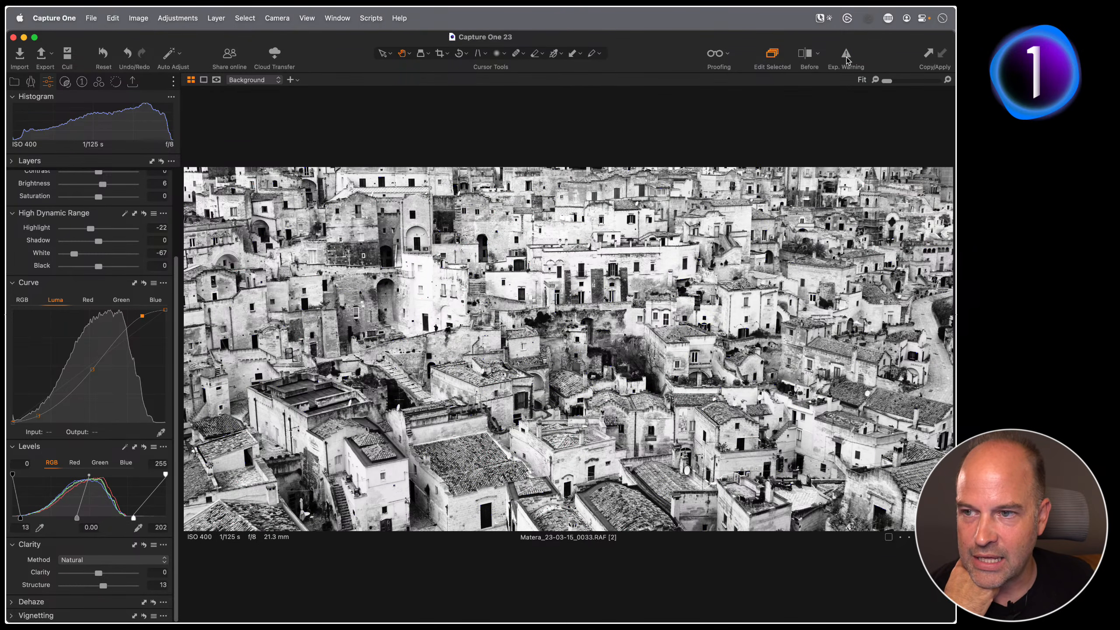
click(846, 58)
click(847, 58)
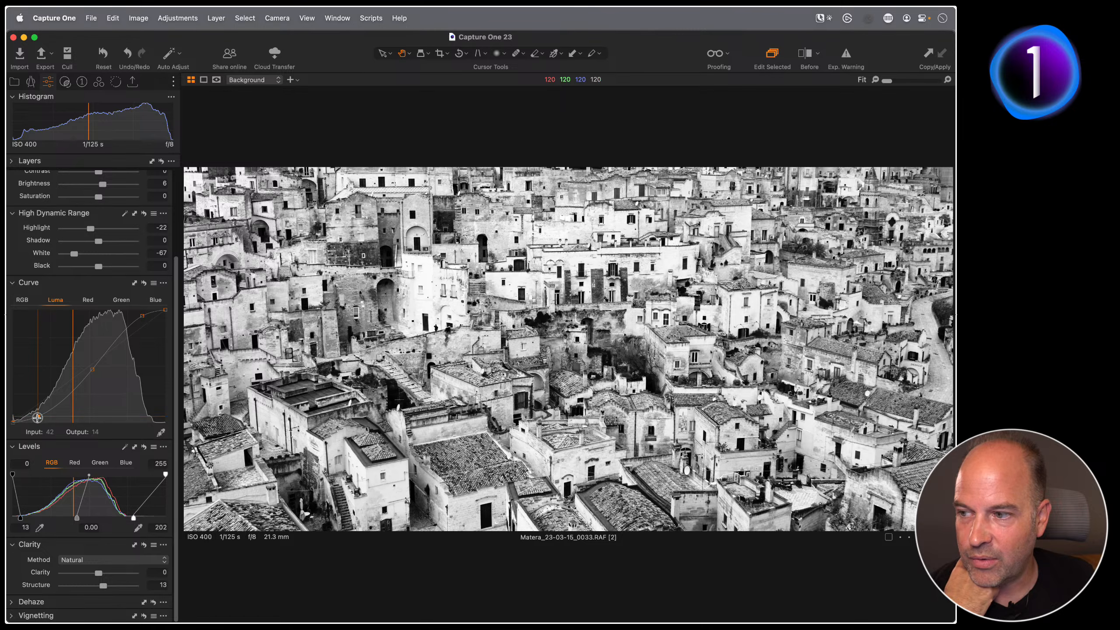
- Set the RGB Levels input shadow point to 9 and inspect the dark alley at up to 300%
drag(20, 517, 17, 517)
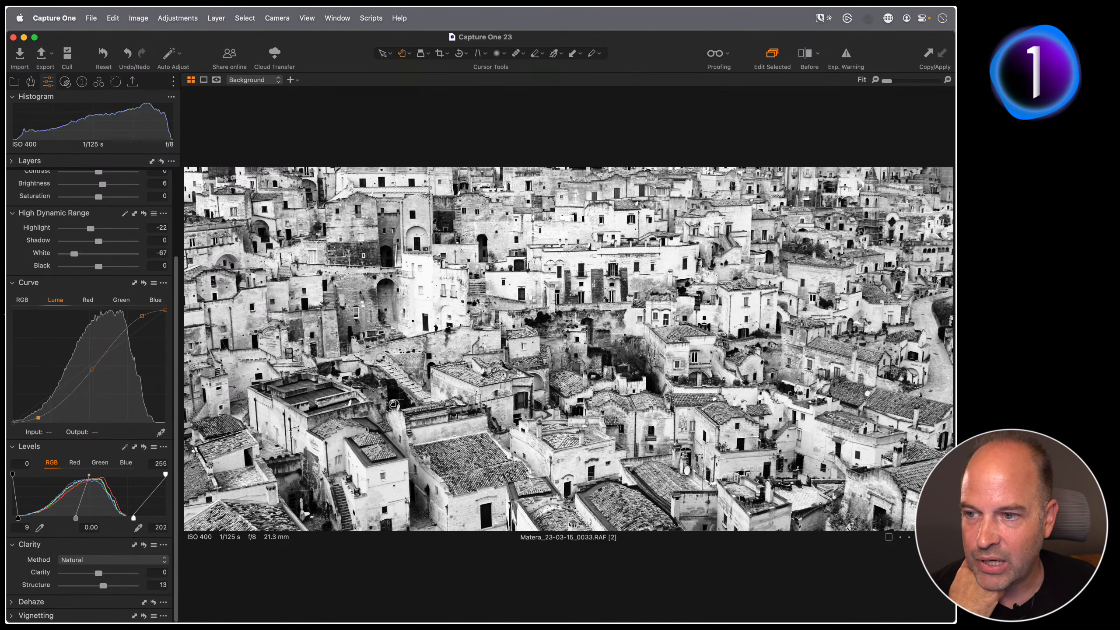
click(412, 404)
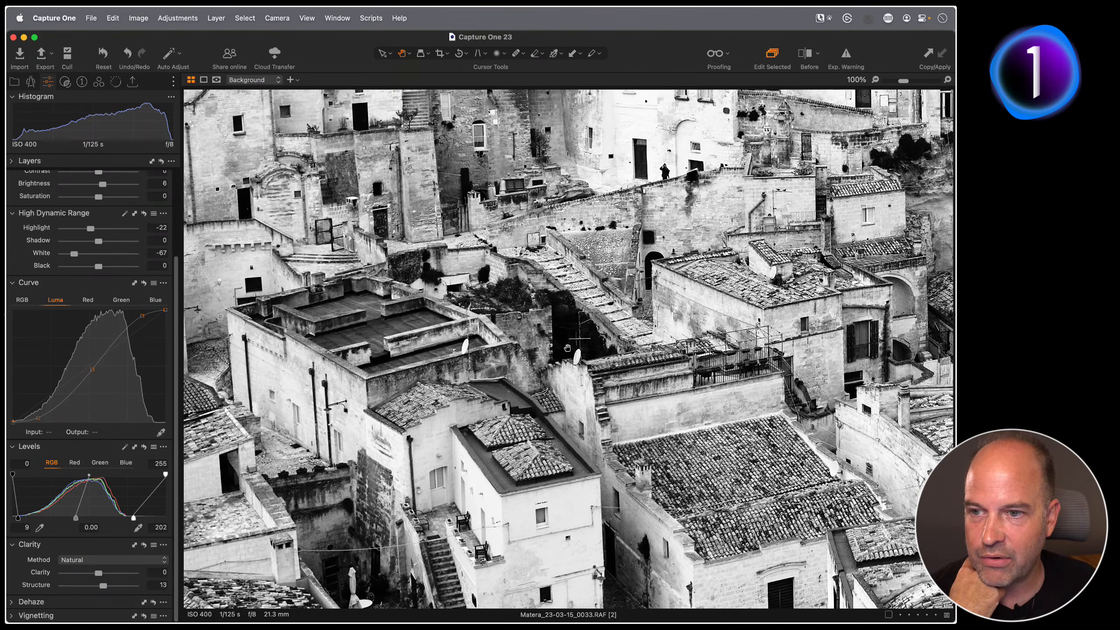
scroll(561, 344, up, 2)
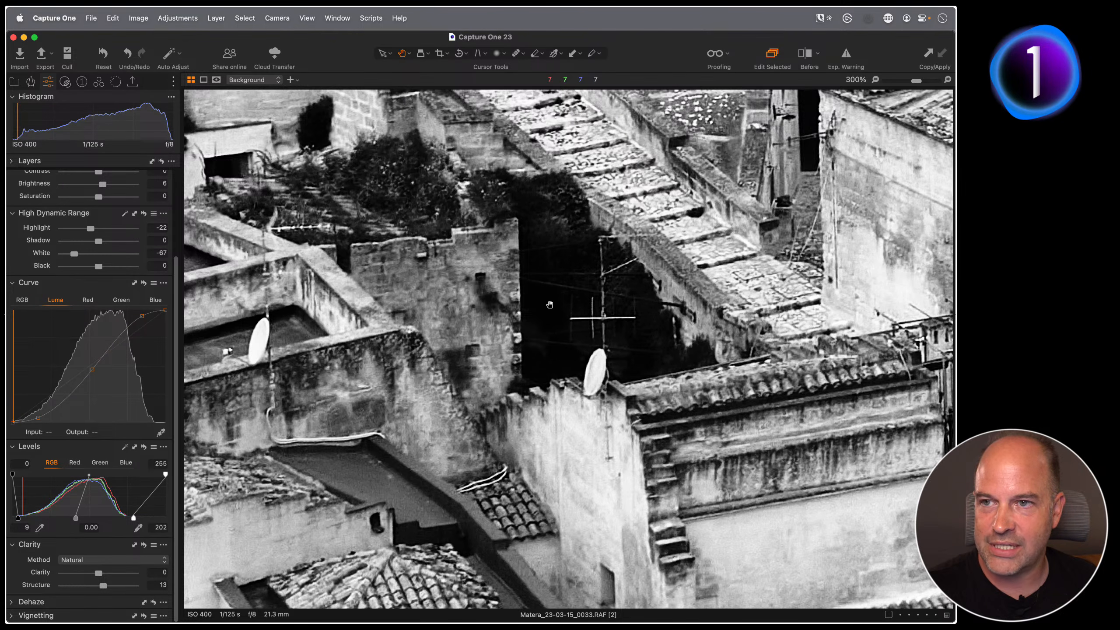
double_click(549, 304)
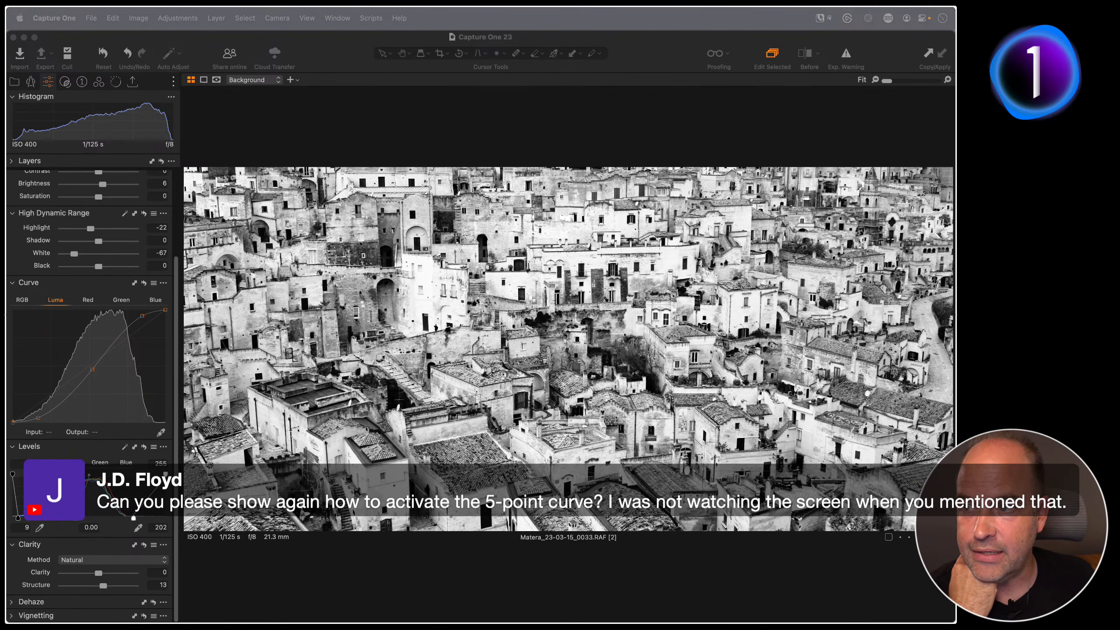
- Open the Bonneville train photo from the image browser and apply the 5-point-AllChannels curve preset
click(154, 283)
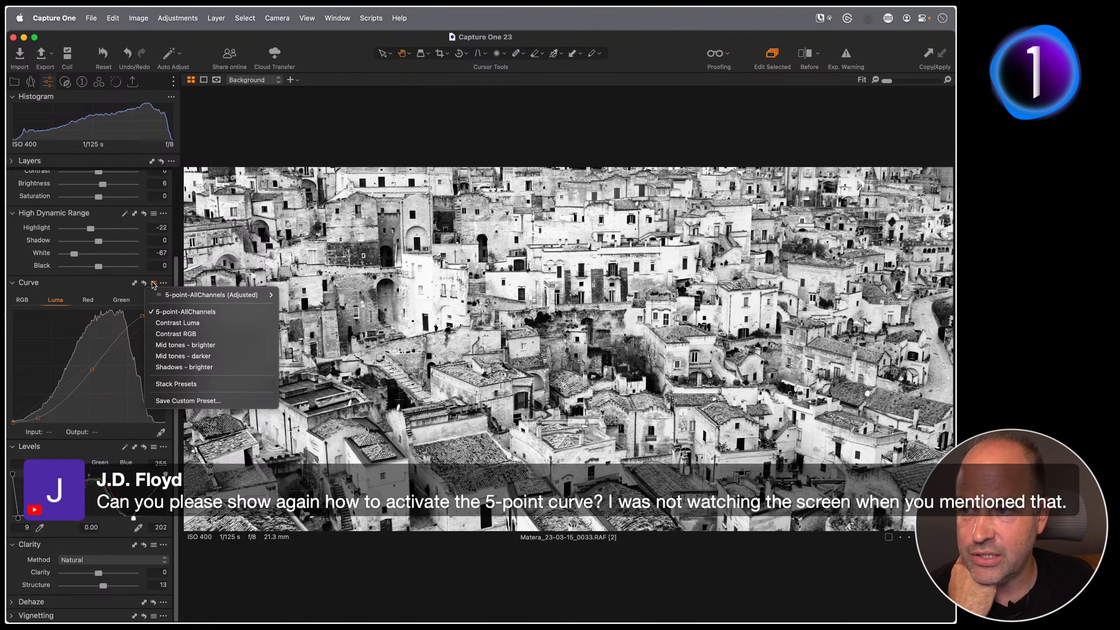
click(110, 290)
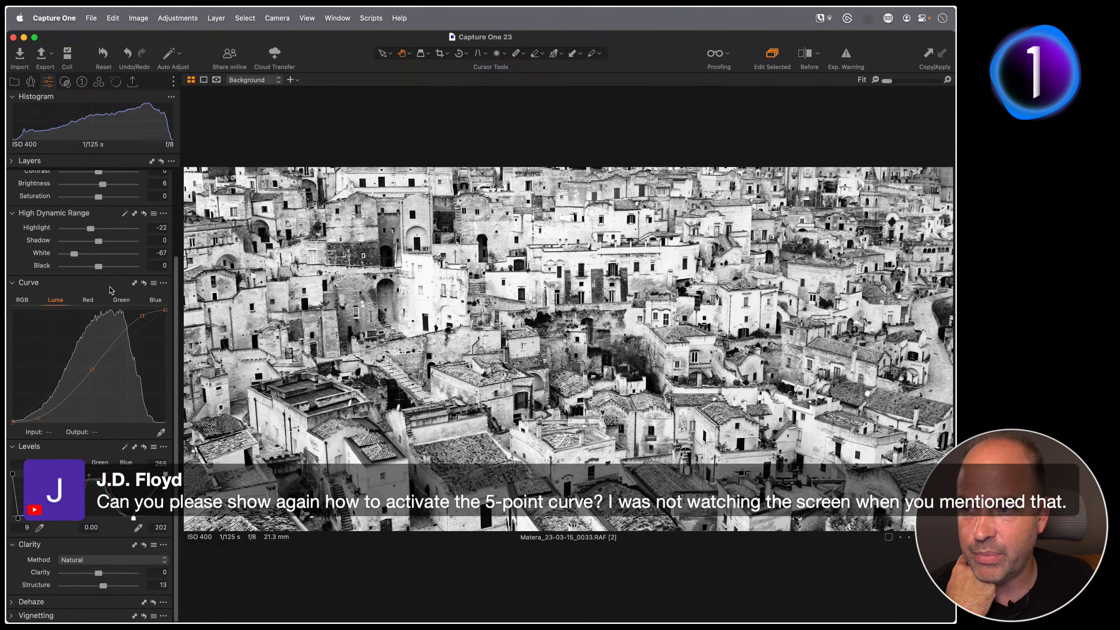
key(super+alt+v)
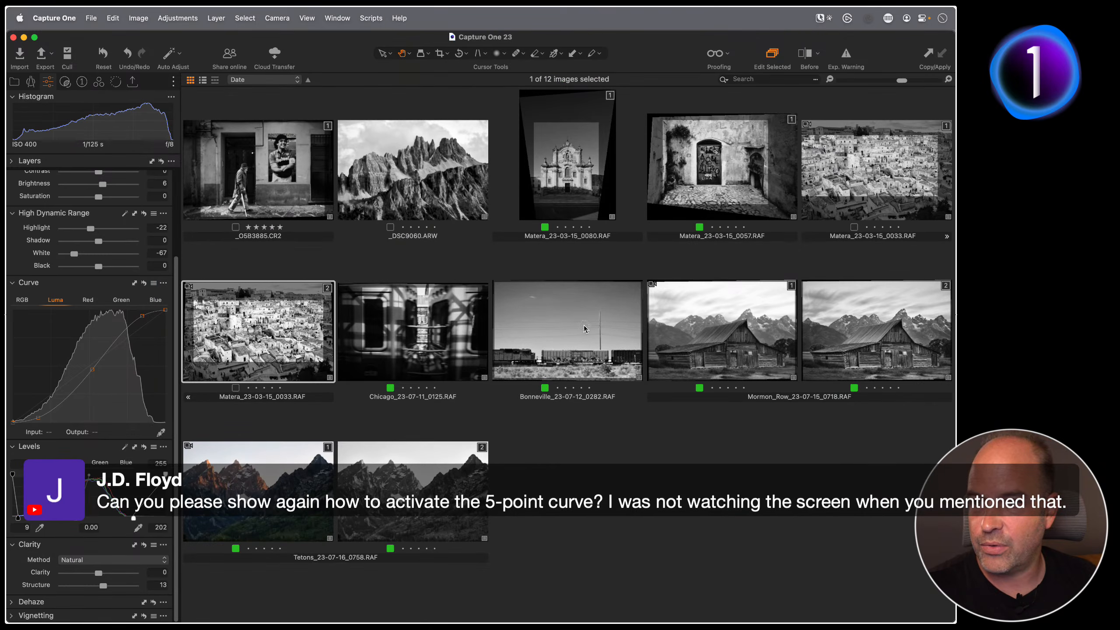
double_click(583, 329)
click(153, 283)
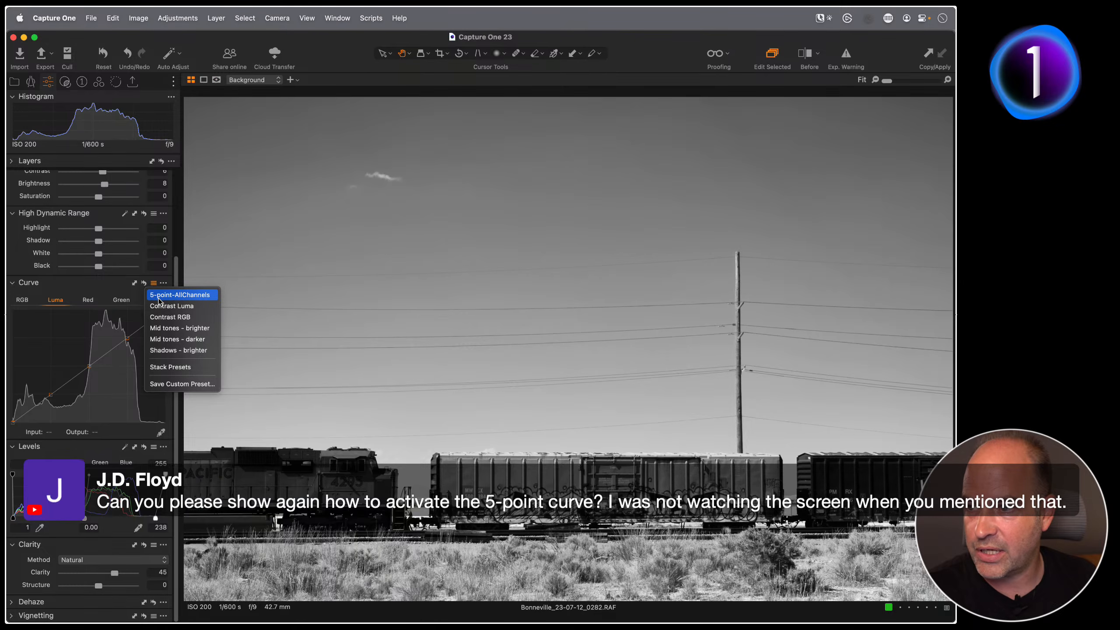
click(158, 295)
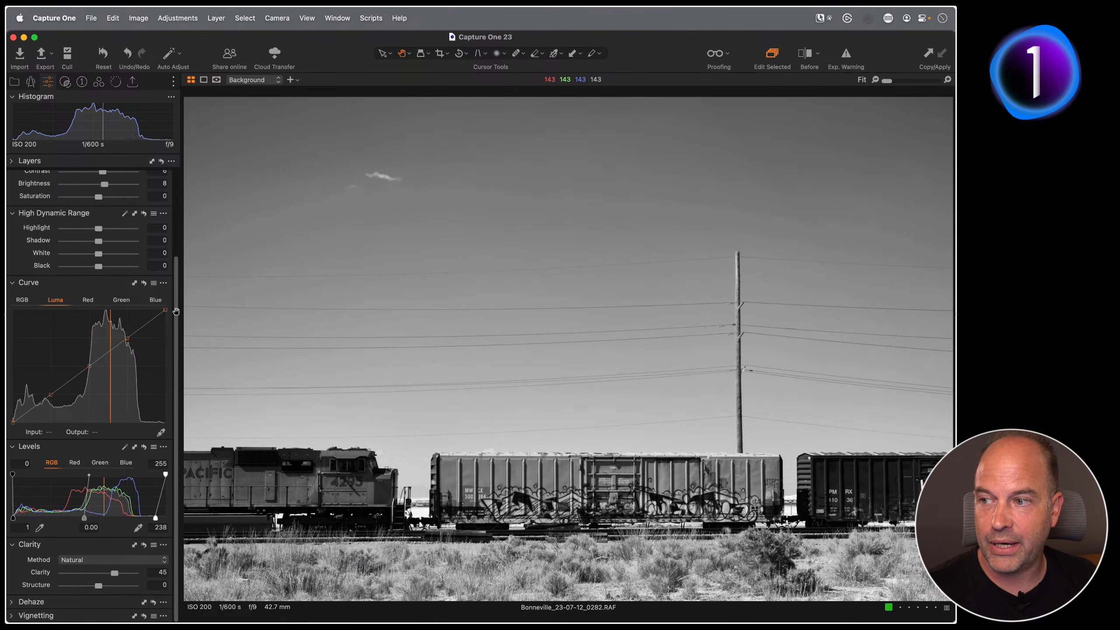
- Shape the train photo's Luma curve into an S by lowering shadows and midtones and raising highlights, then check the locomotive at 100%
drag(51, 395, 43, 403)
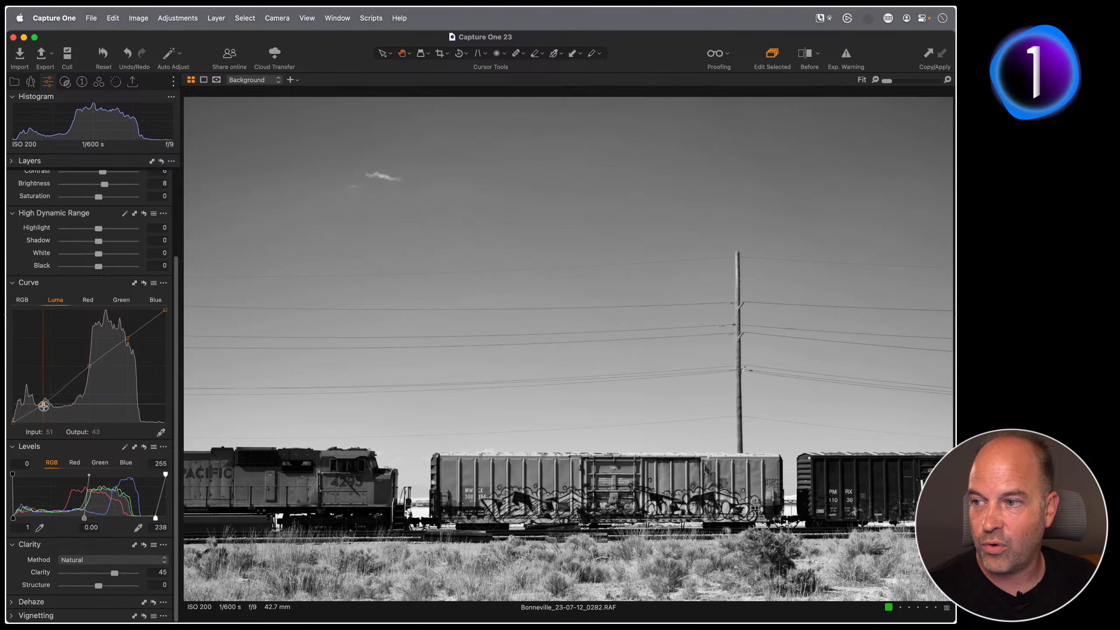
drag(127, 338, 132, 327)
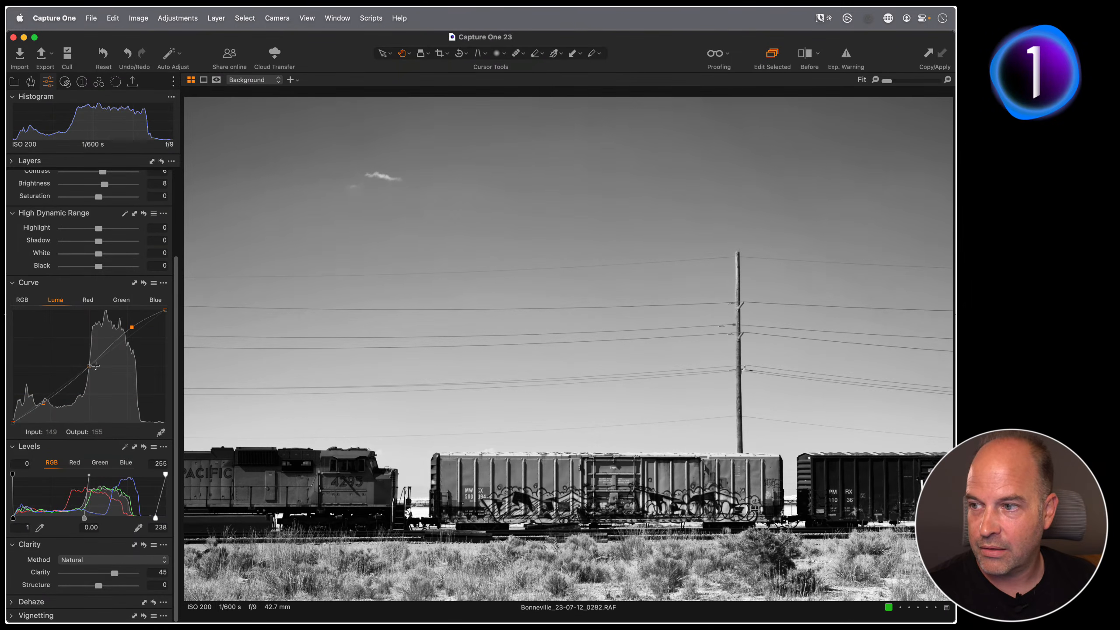
click(90, 367)
drag(43, 403, 41, 408)
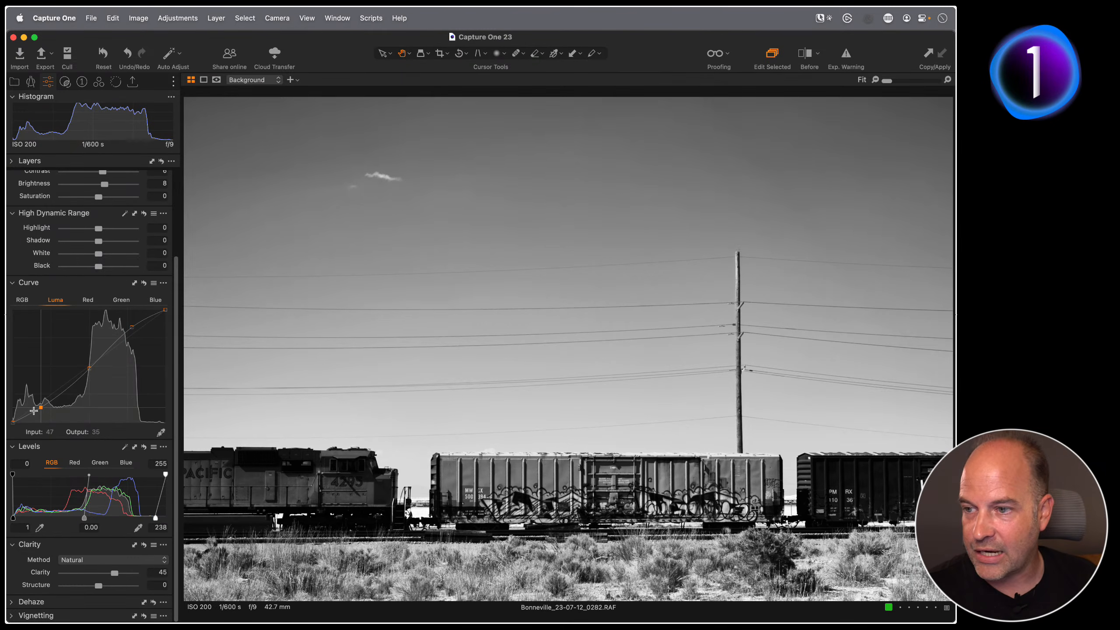
drag(41, 408, 39, 409)
drag(132, 327, 134, 324)
drag(88, 367, 91, 370)
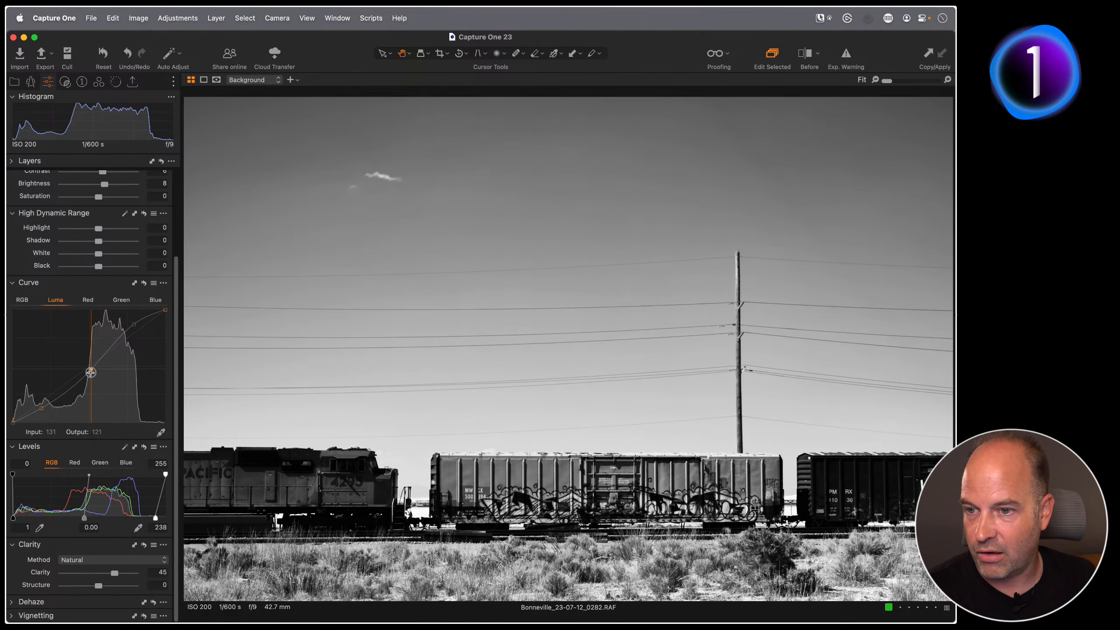
click(258, 459)
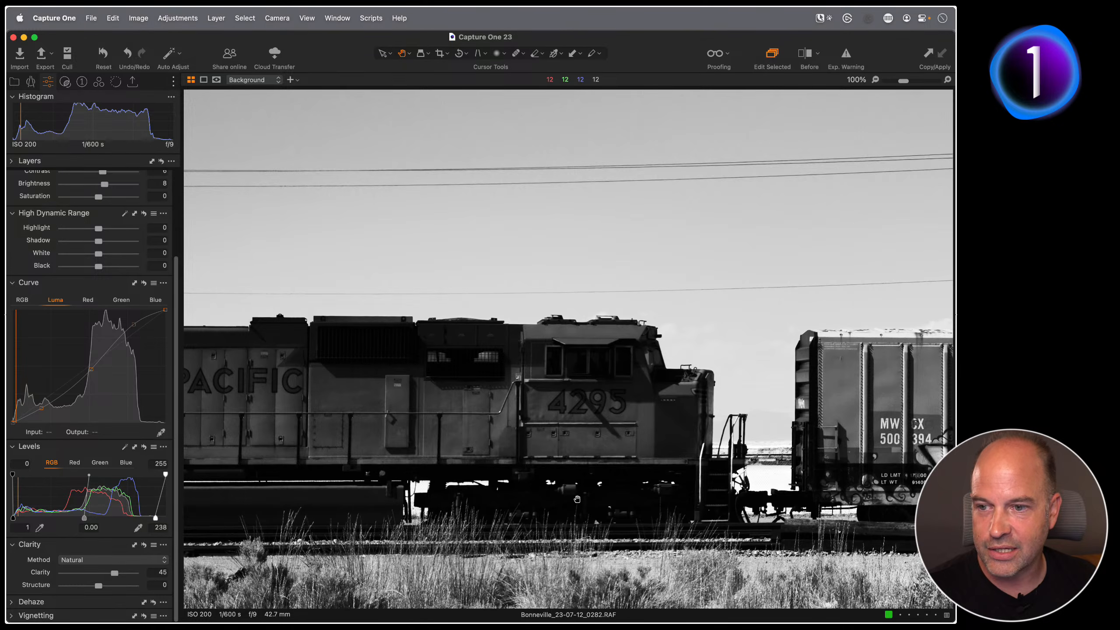
double_click(597, 491)
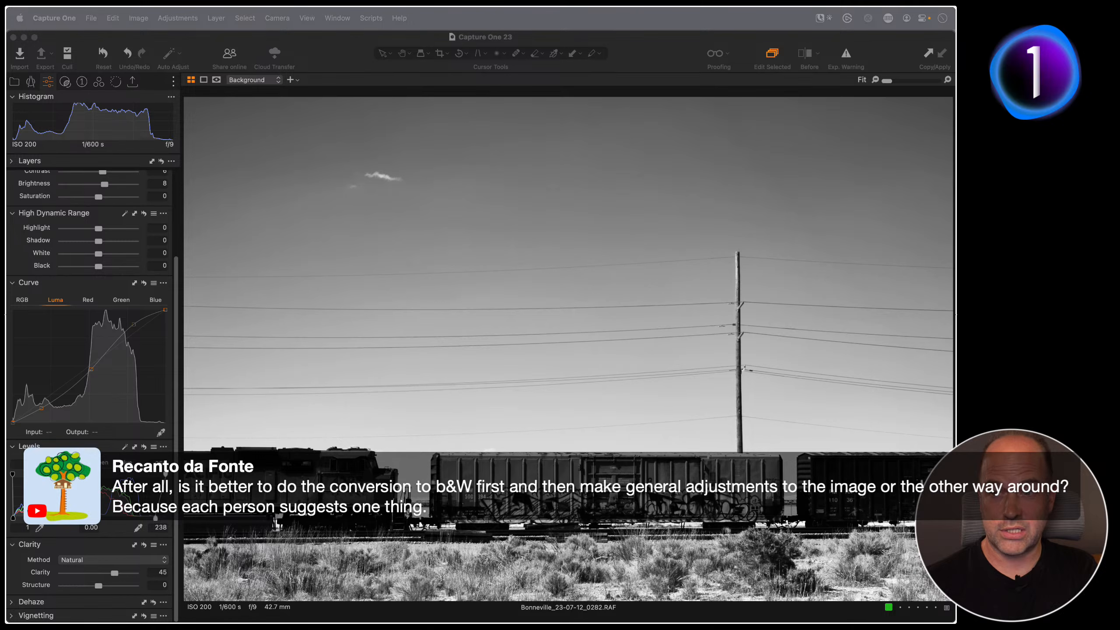
- Open the second Mormon_Row_23-07-15_0718.RAF barn variant and turn off Black & White to show it in color
click(442, 255)
key(g)
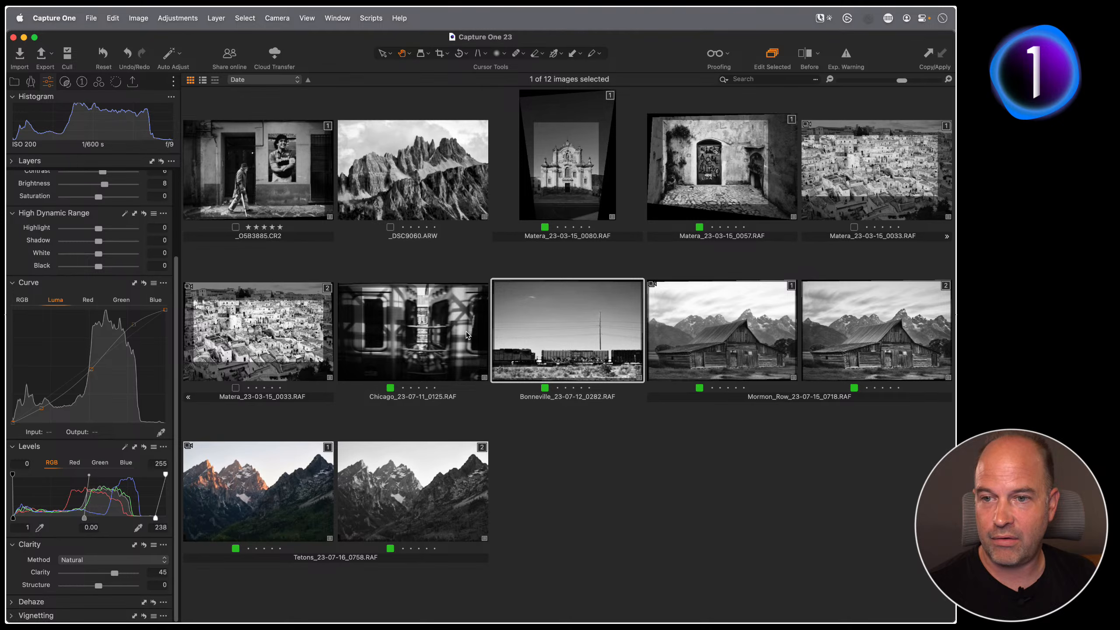
double_click(848, 336)
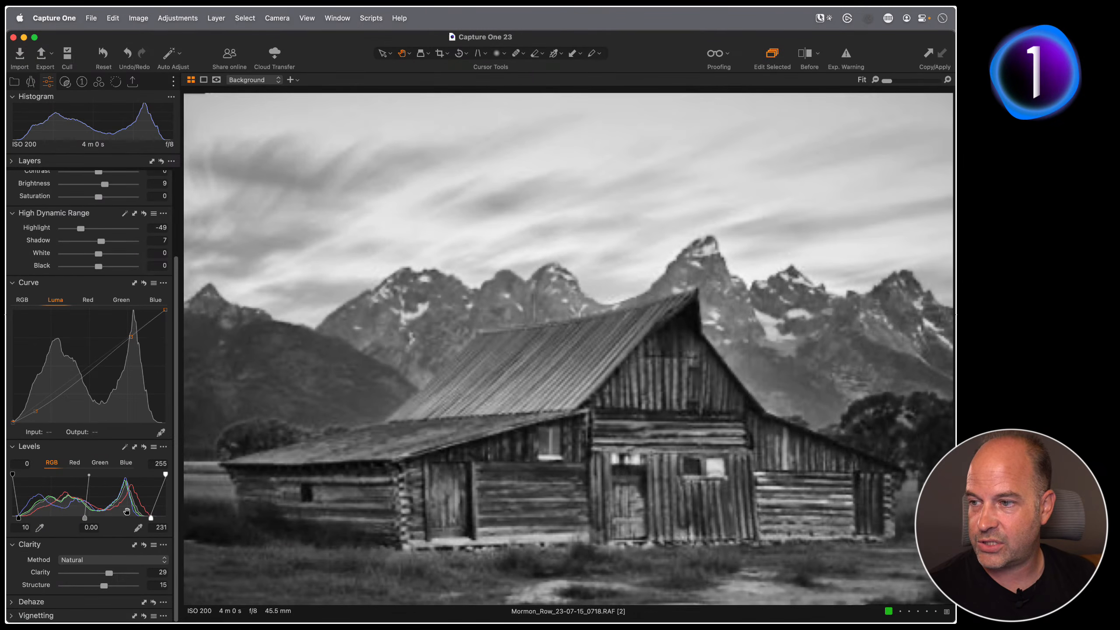
scroll(123, 326, up, 1)
scroll(124, 327, up, 2)
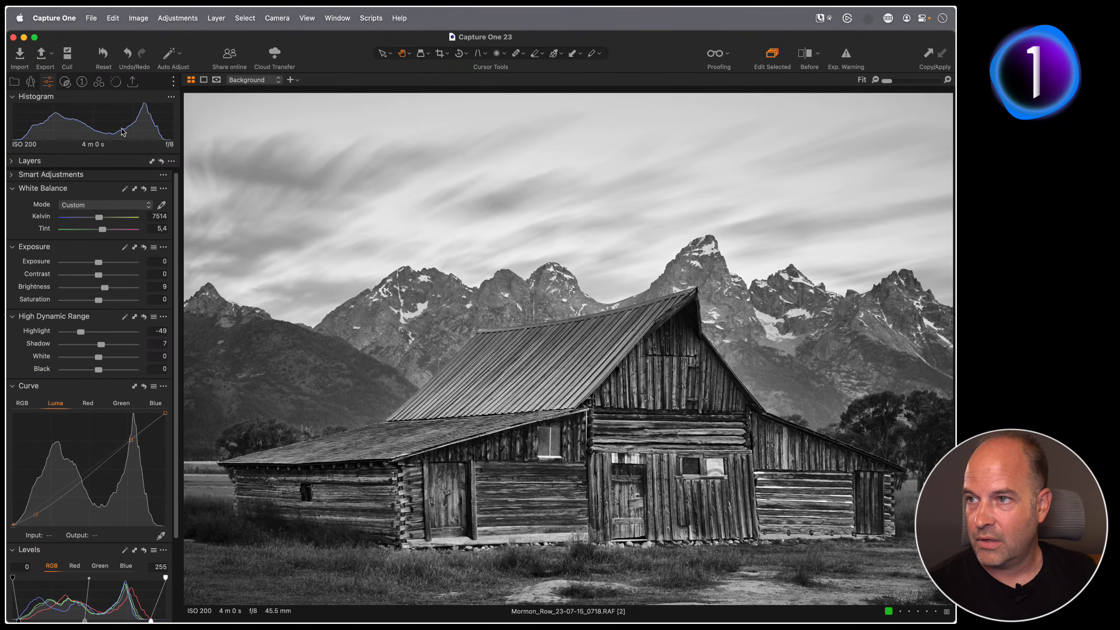
click(99, 82)
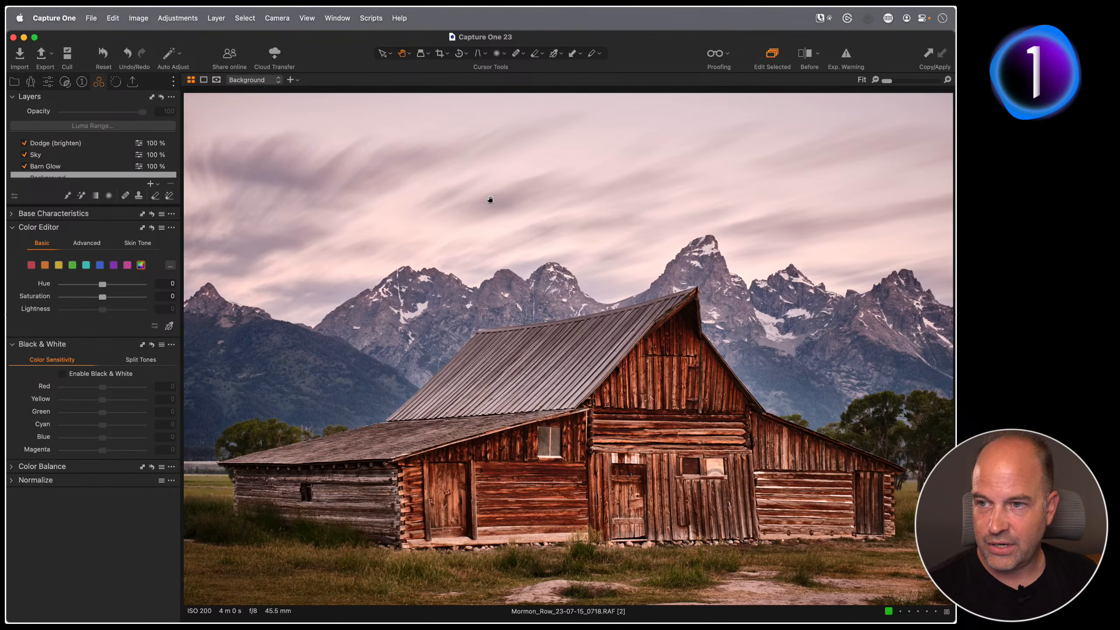
scroll(51, 175, down, 1)
scroll(50, 175, up, 1)
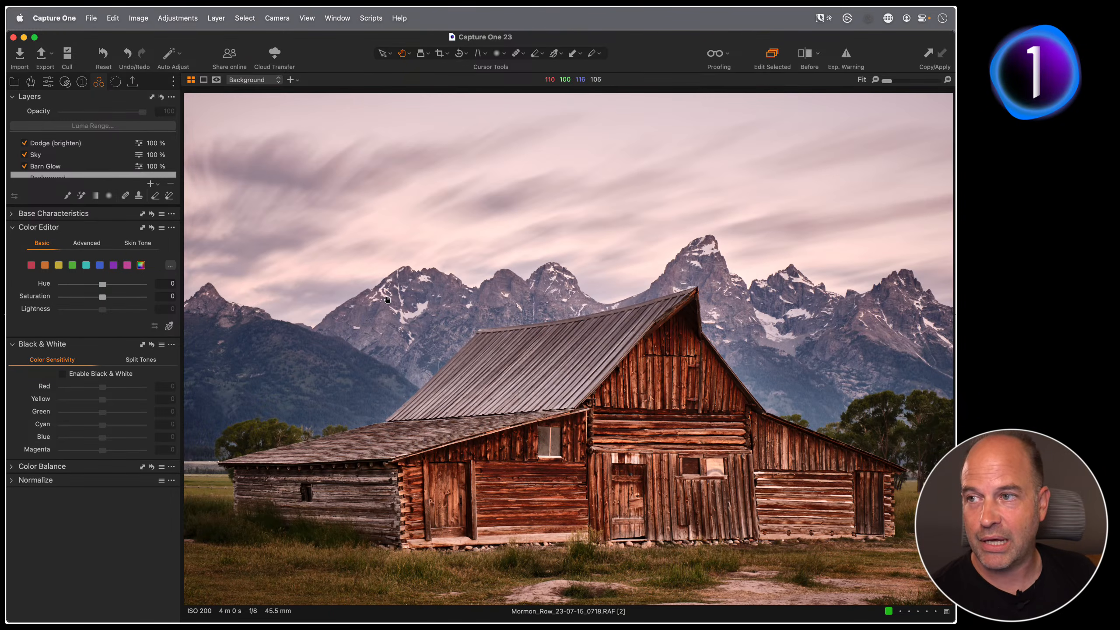
- Clone the color barn variant and enable Black & White on the clone
click(138, 17)
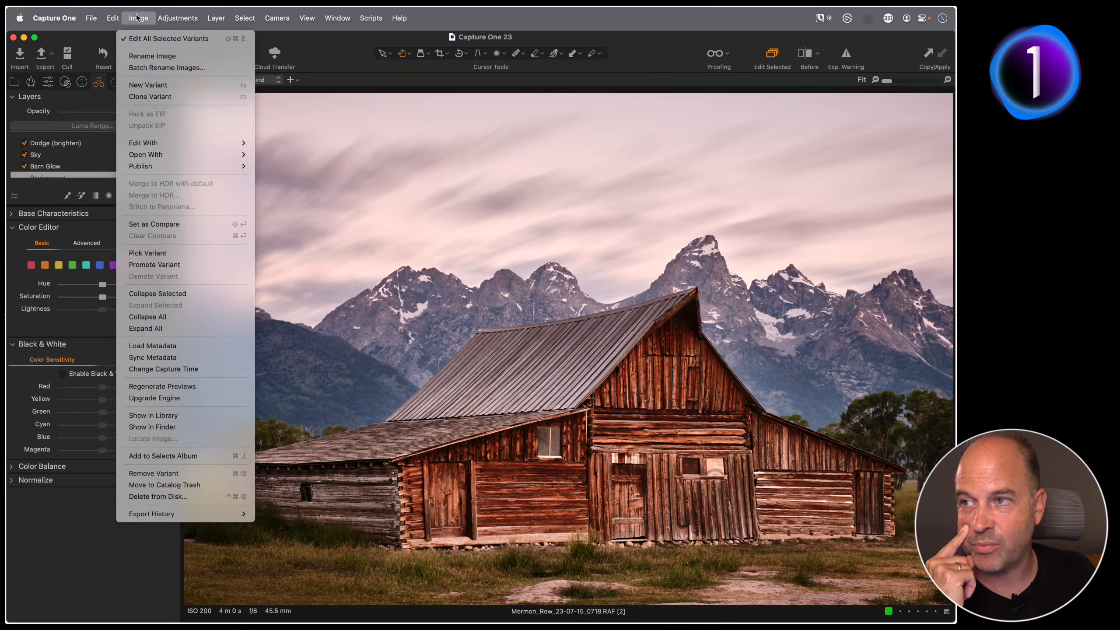
click(154, 97)
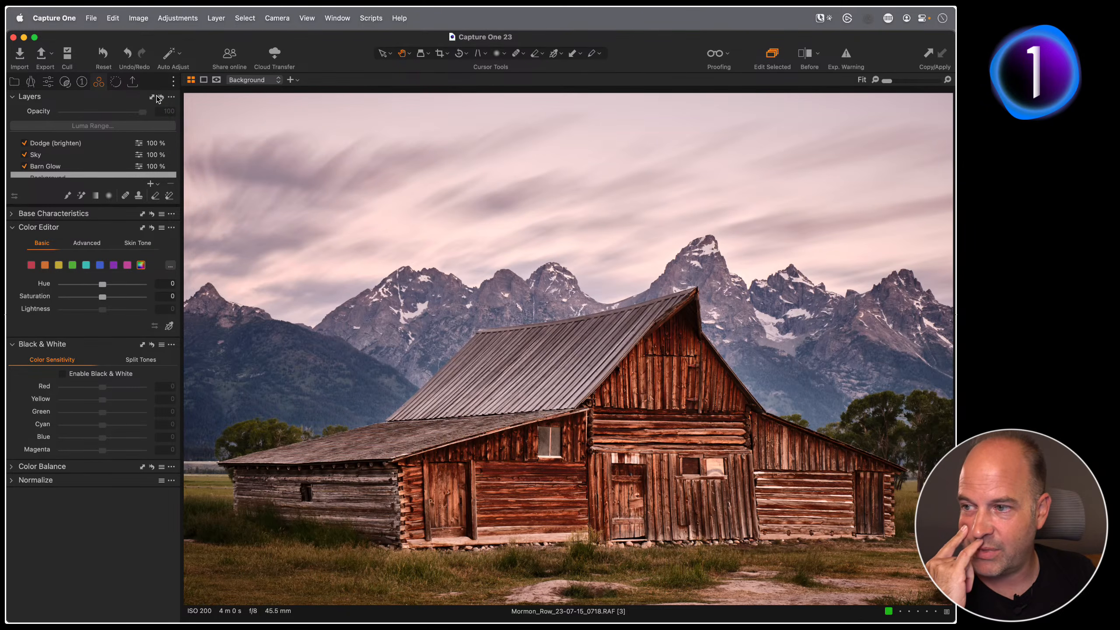
click(63, 374)
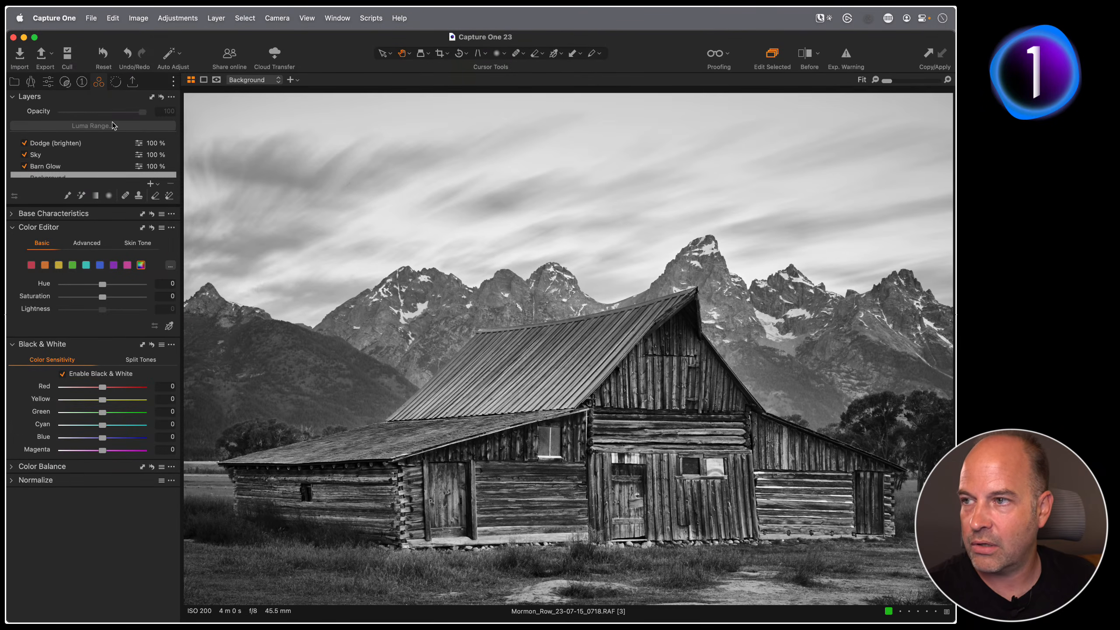
- Float the Curve tool over the cloned barn photo and reset its curve adjustments
click(48, 82)
key(g)
key(g)
key(g)
key(g)
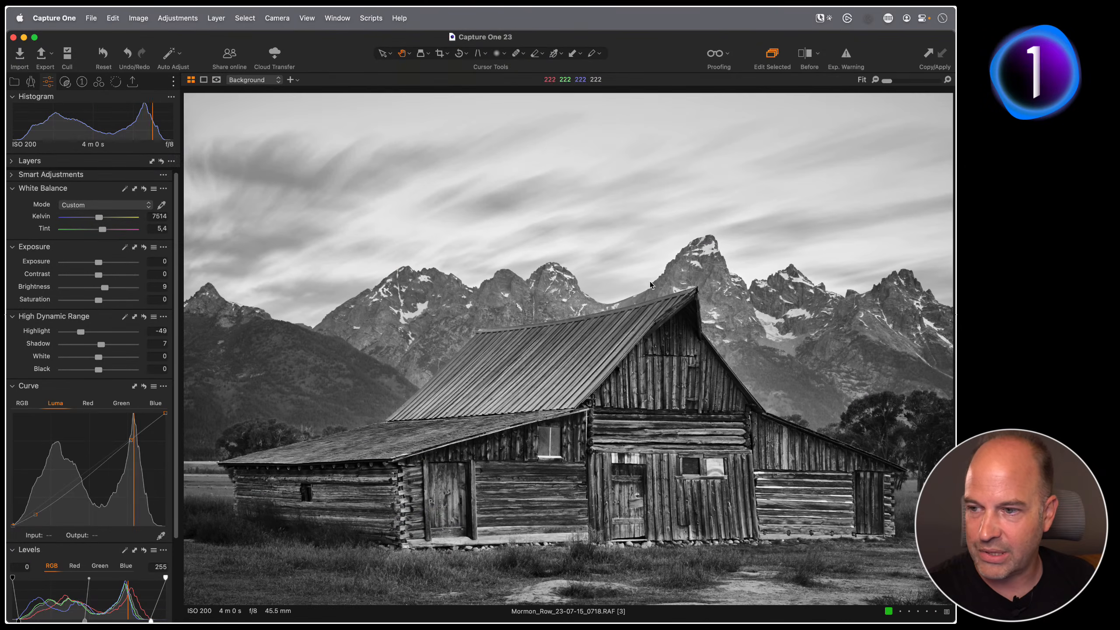
drag(91, 372, 426, 156)
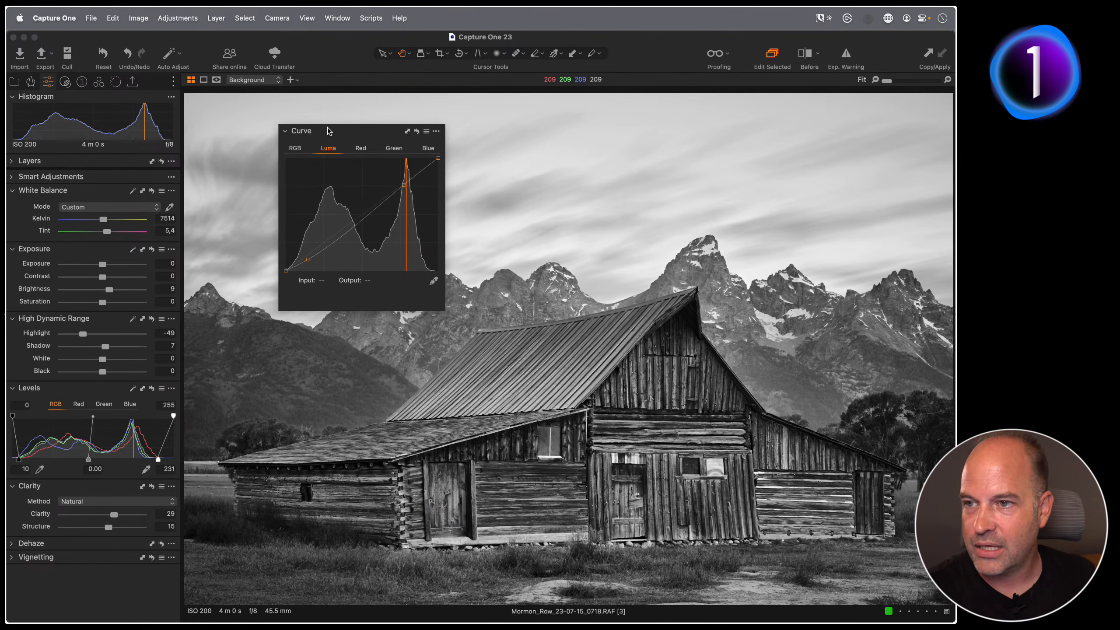
click(416, 131)
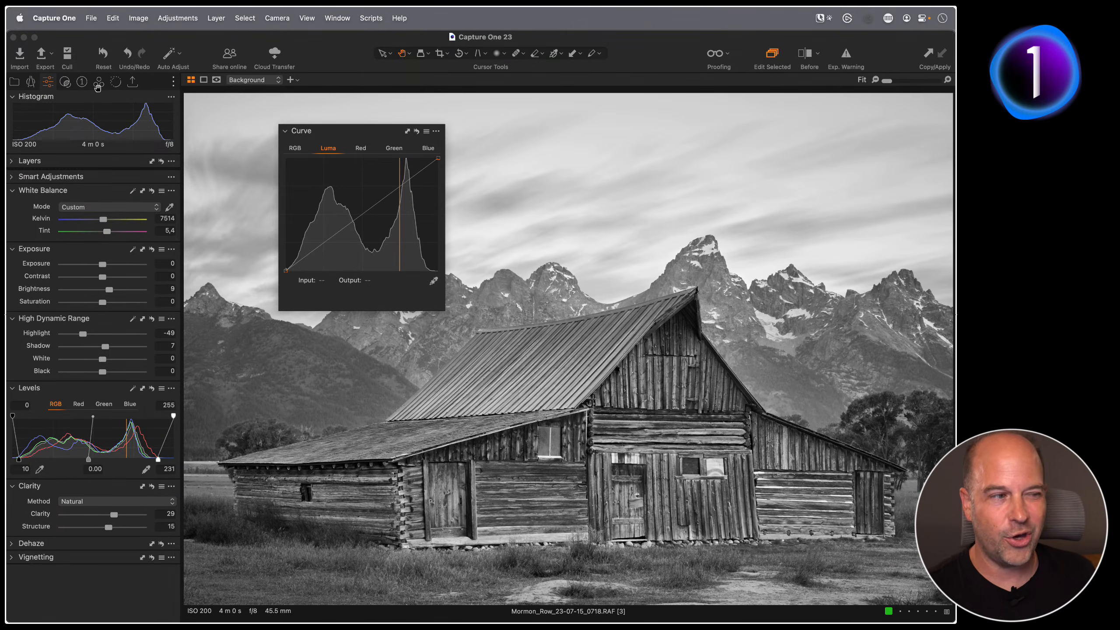
- Set the barn clone's Black & White color sensitivities to Red -31, Yellow -30, Green 23 and Blue -43
click(99, 86)
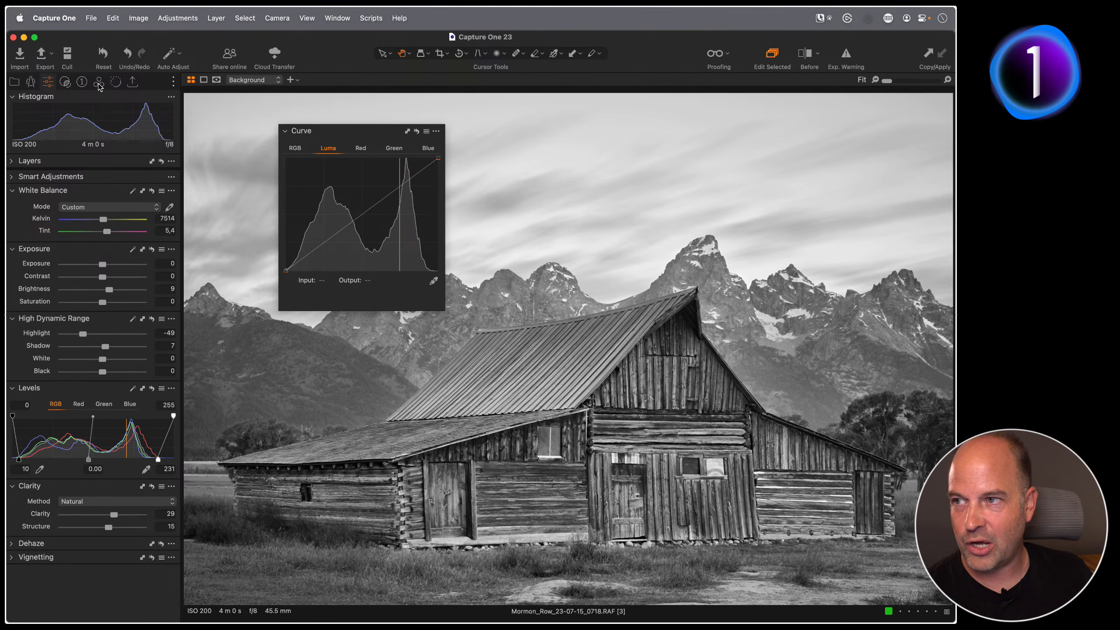
click(100, 87)
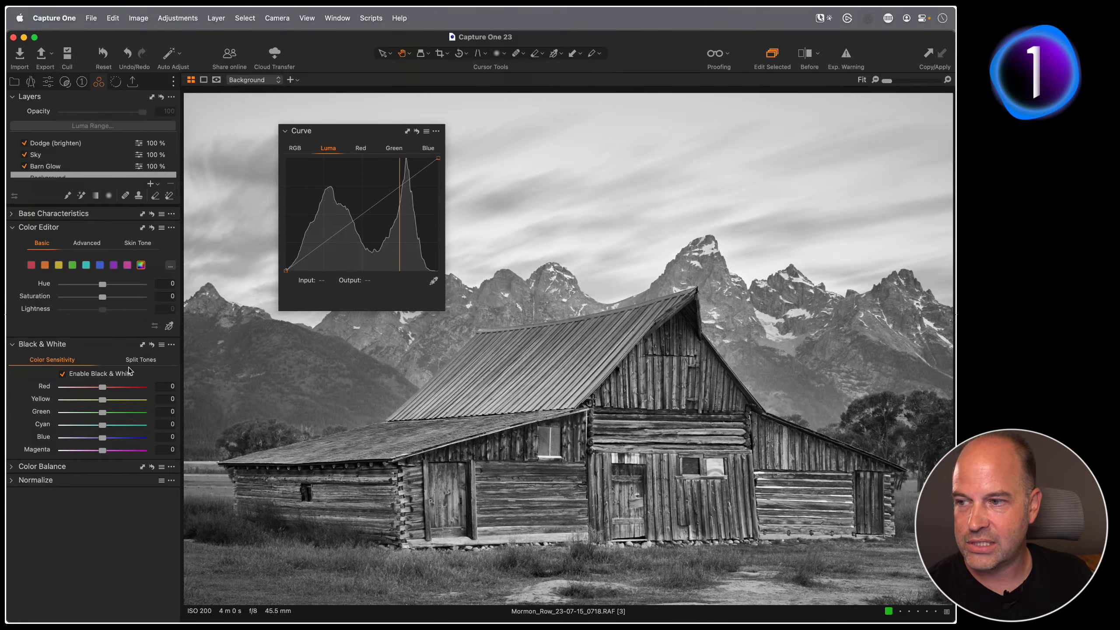
drag(102, 387, 85, 440)
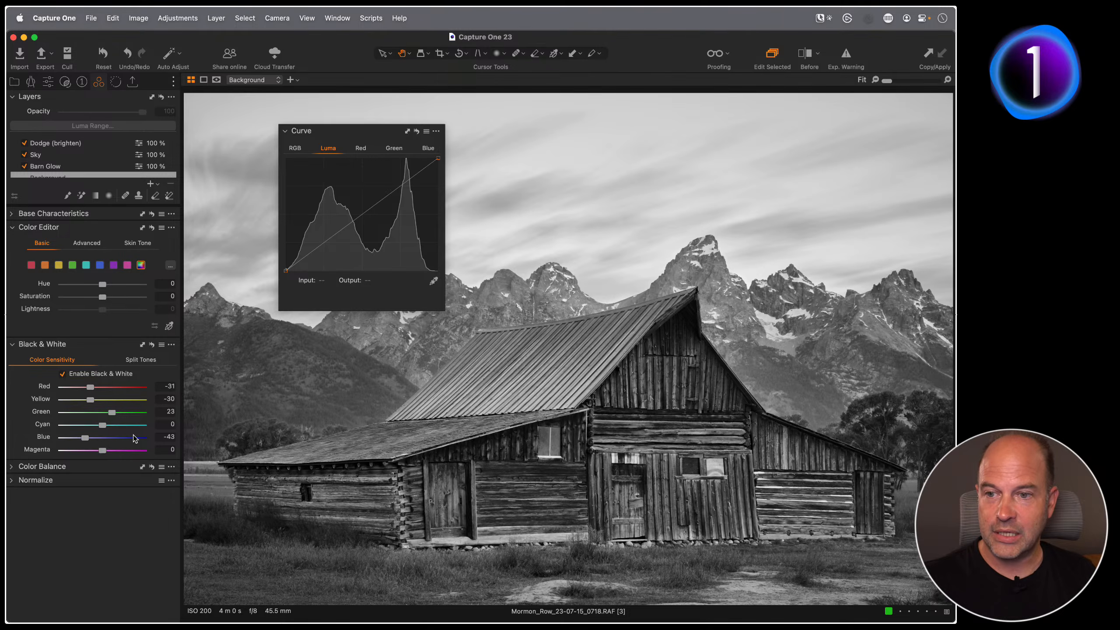
- Set the barn photo's Levels black point to 9 and white point to 237, and reset Clarity to 0
click(47, 82)
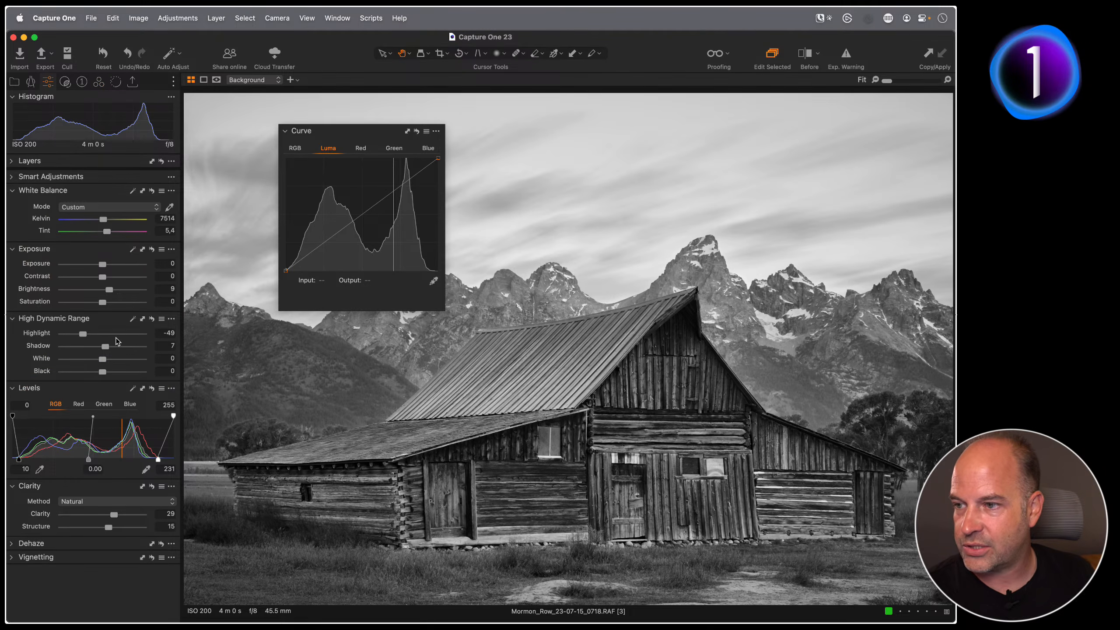
drag(158, 459, 163, 459)
drag(19, 459, 17, 460)
double_click(126, 514)
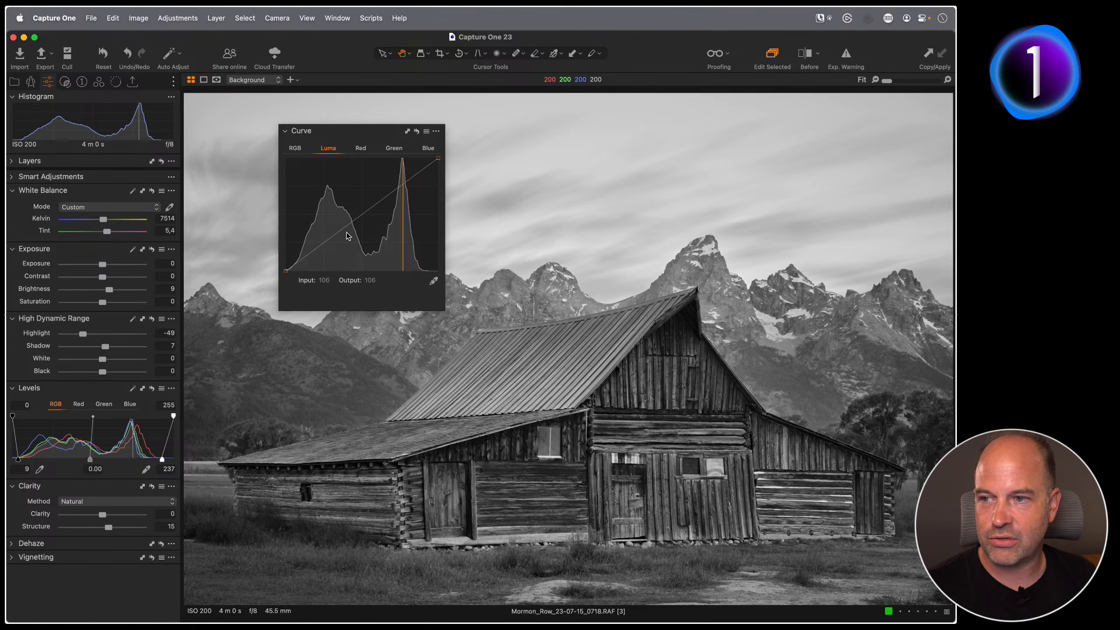
- Try an S-shaped RGB curve on the barn photo with lowered shadows and raised highlights, easing back the shadow point
click(297, 149)
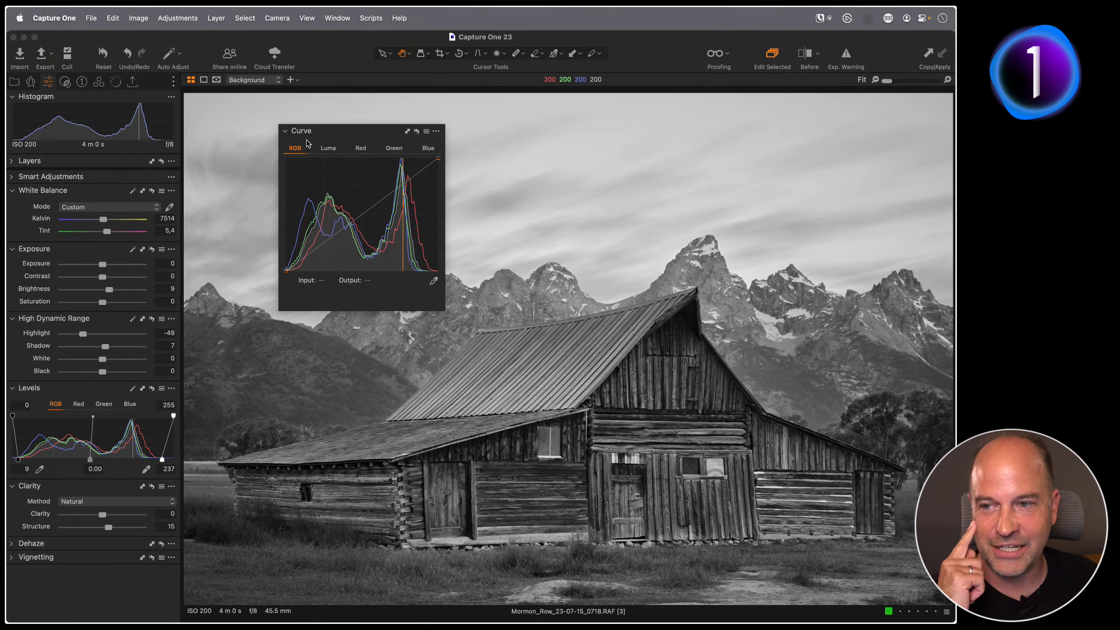
click(315, 251)
drag(314, 251, 315, 260)
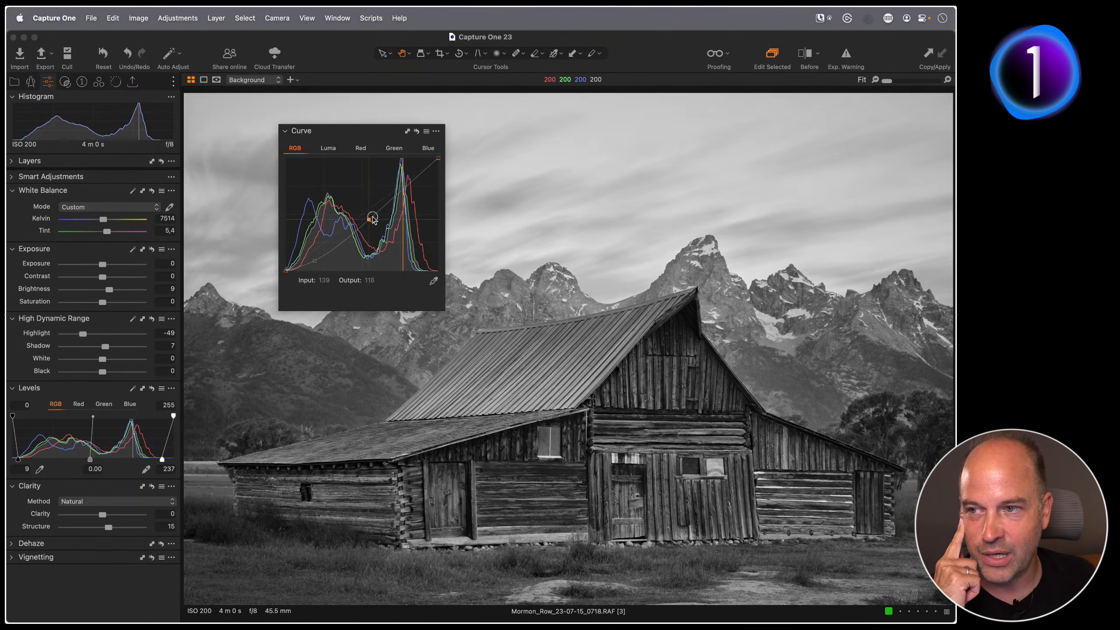
drag(408, 179, 411, 174)
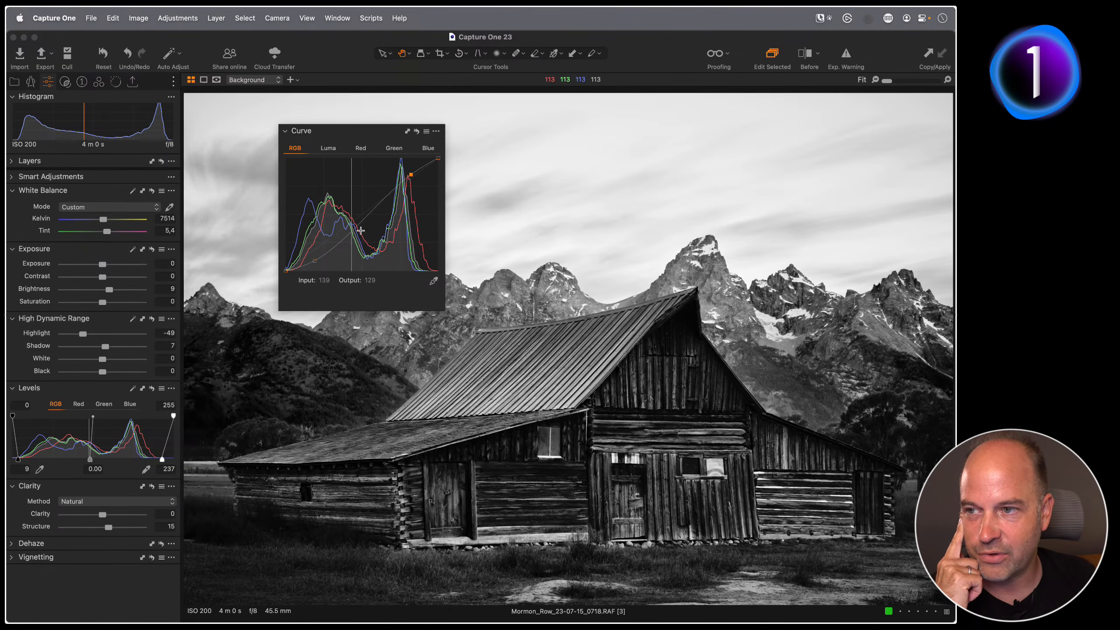
drag(315, 261, 314, 255)
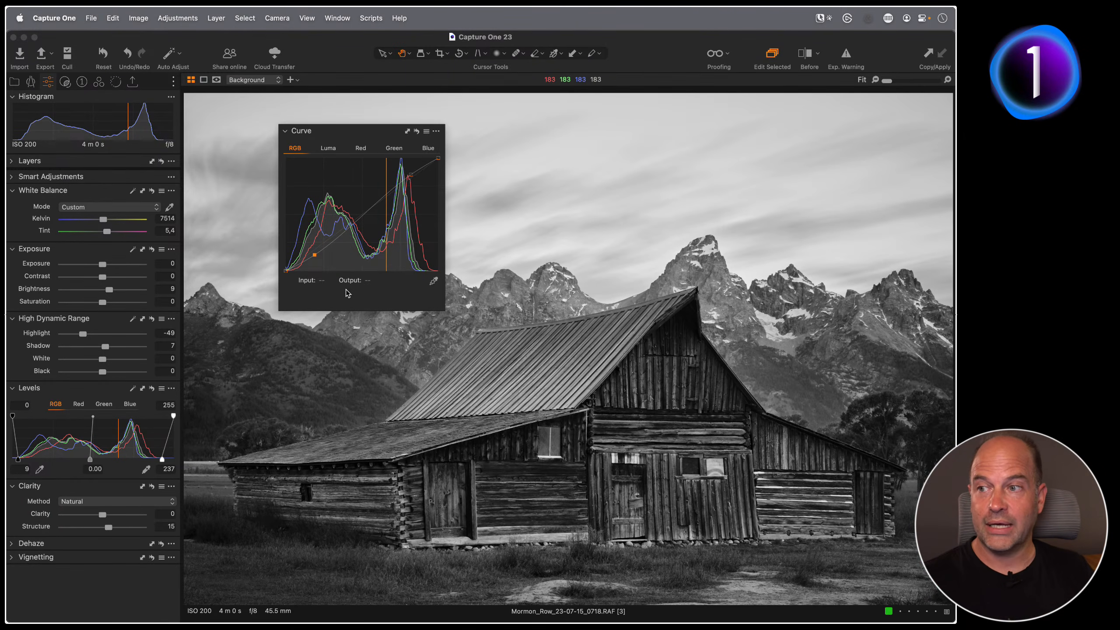
- Review the barn's Black & White color sensitivities and compare its Luma and RGB curves
right_click(304, 143)
click(98, 80)
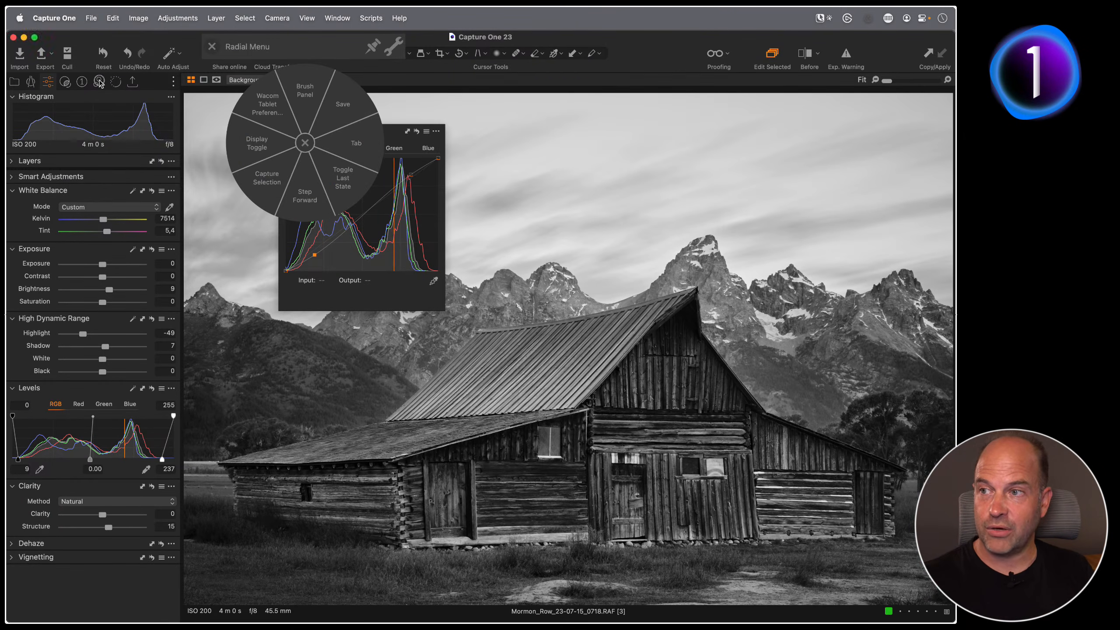
click(210, 50)
click(99, 81)
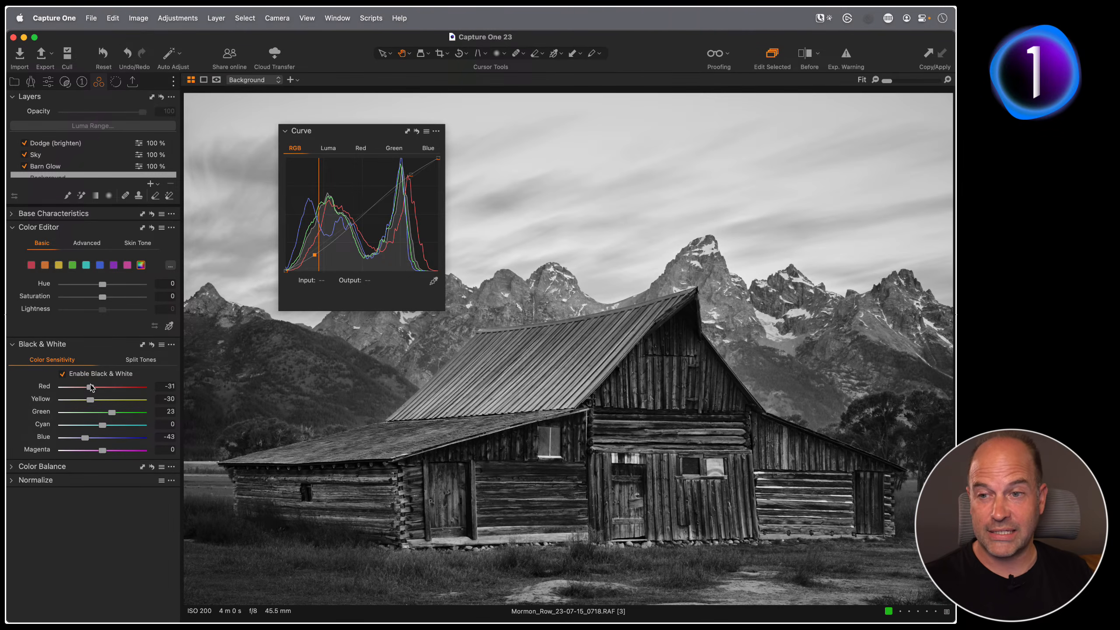
click(328, 148)
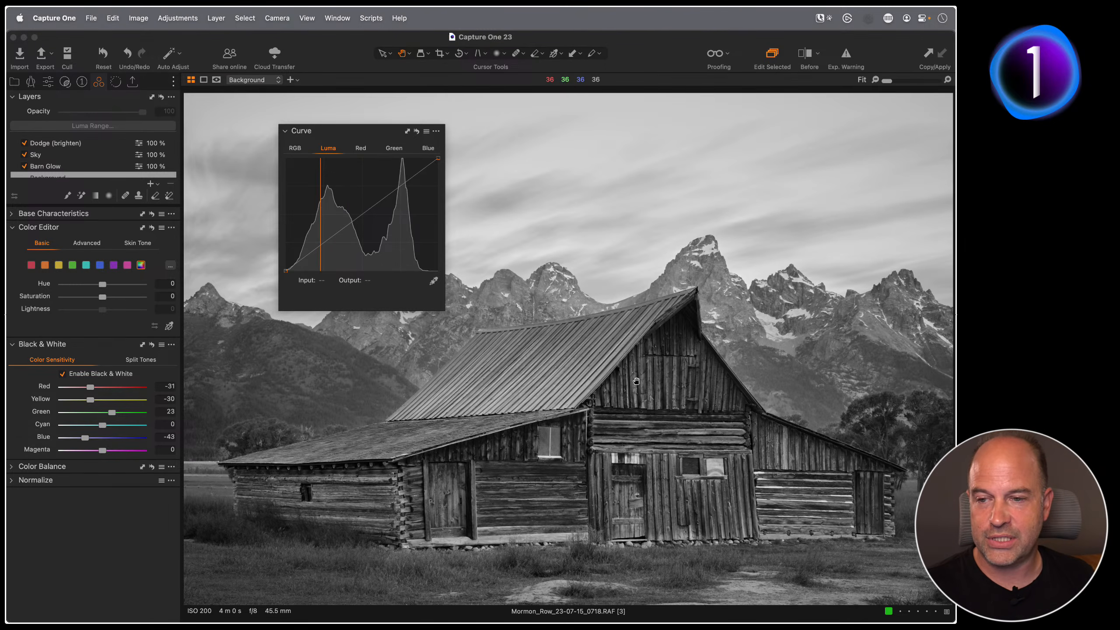
click(295, 147)
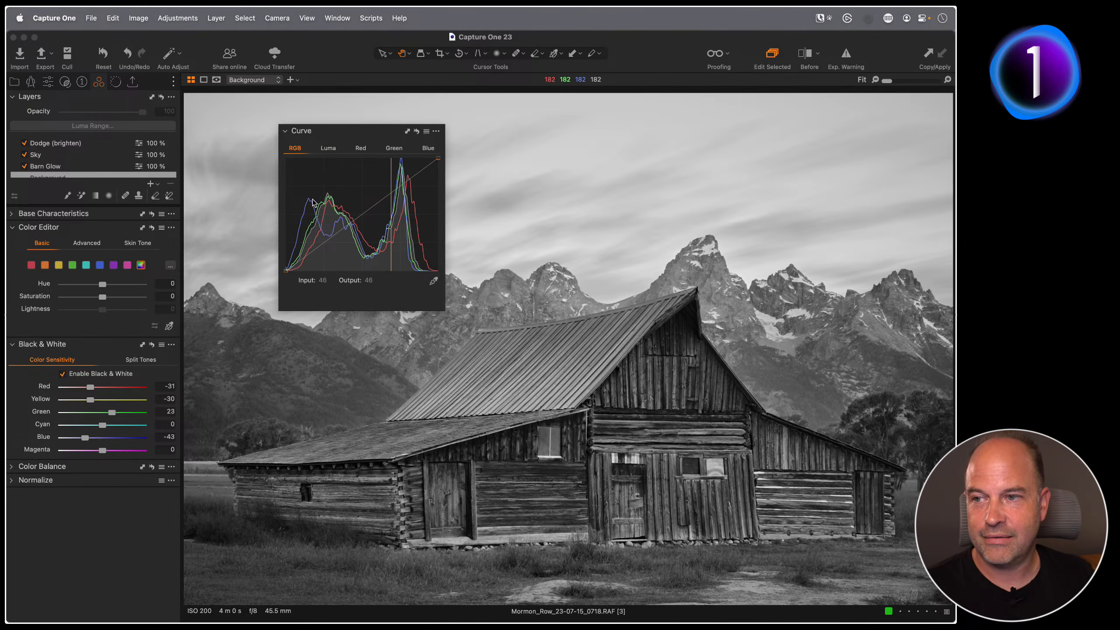
- Shape the barn's Luma curve into a gentle S with lowered shadows and raised midtones and highlights, then dock the Curve tool above Levels
click(328, 148)
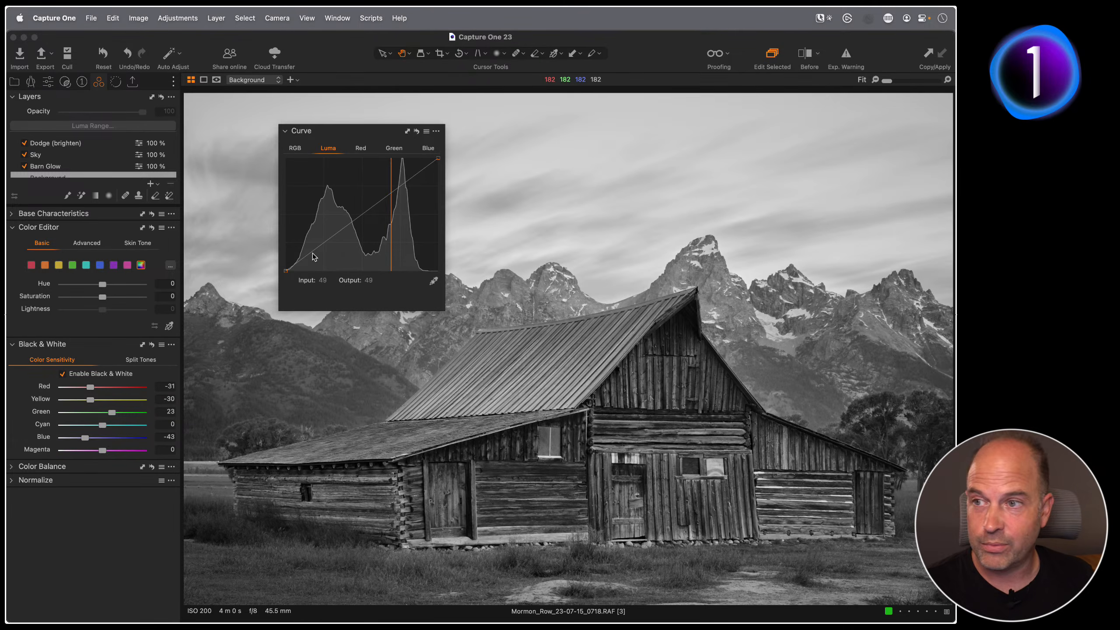
drag(307, 255, 307, 259)
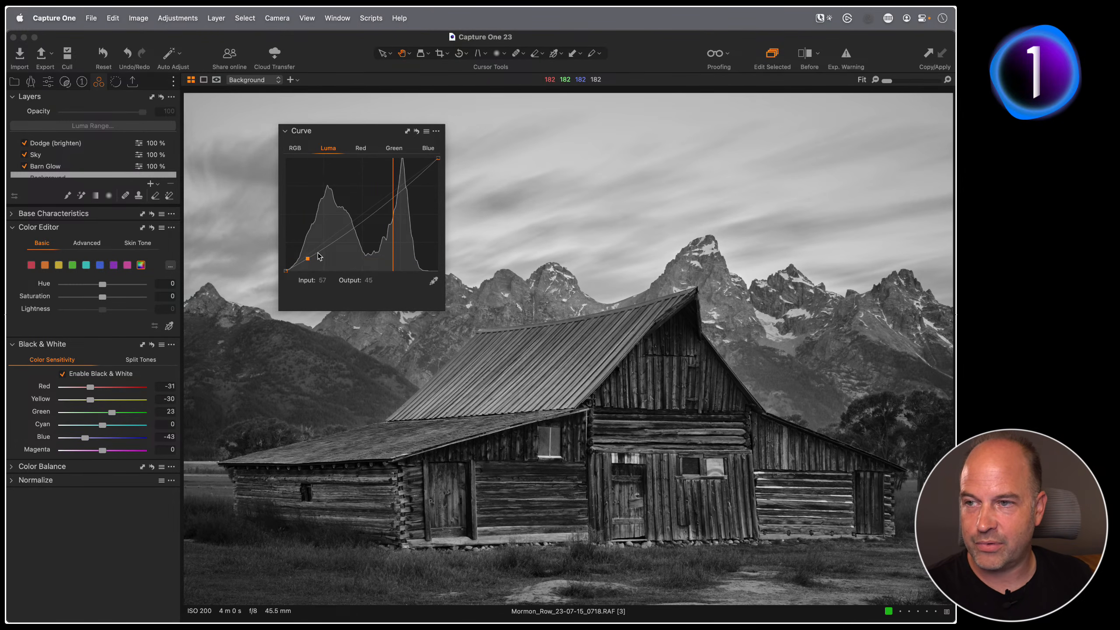
click(365, 209)
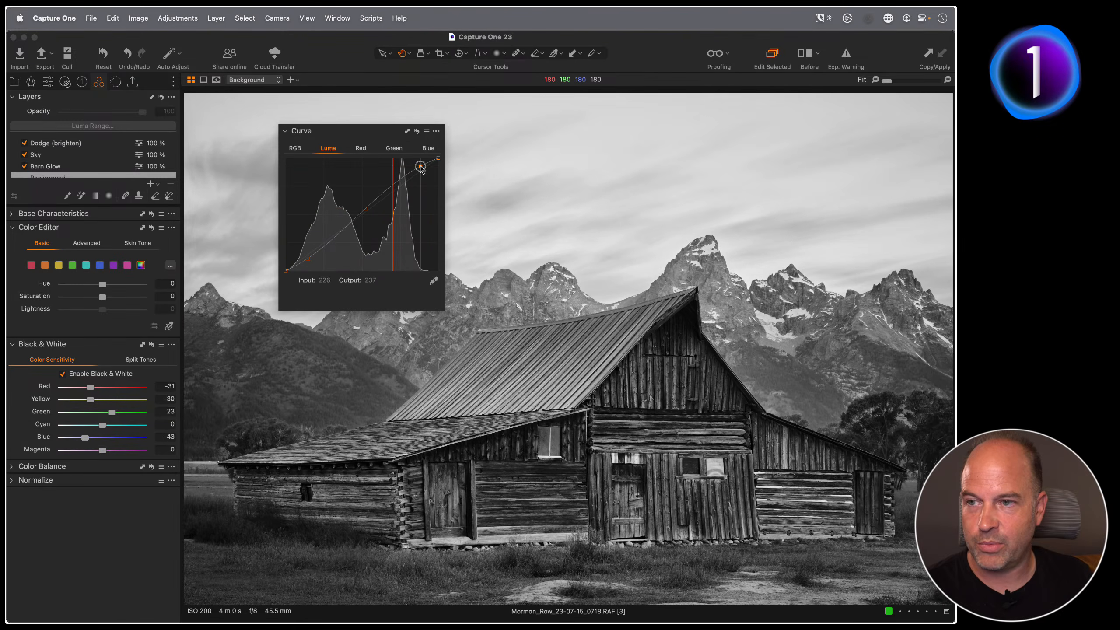
drag(310, 258, 309, 259)
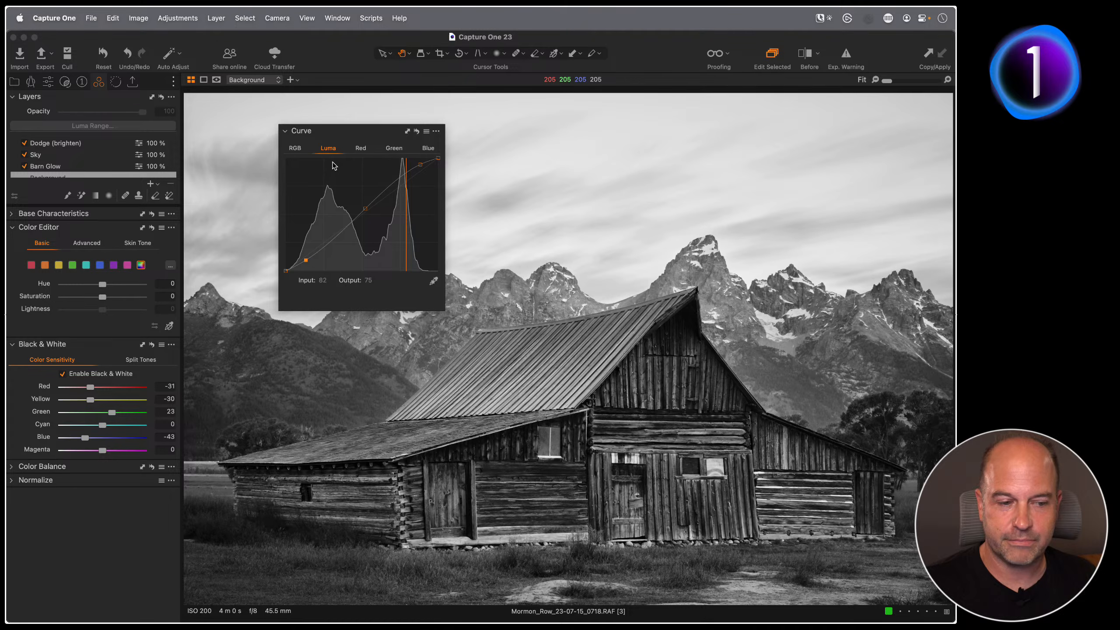
drag(352, 132, 88, 388)
click(48, 81)
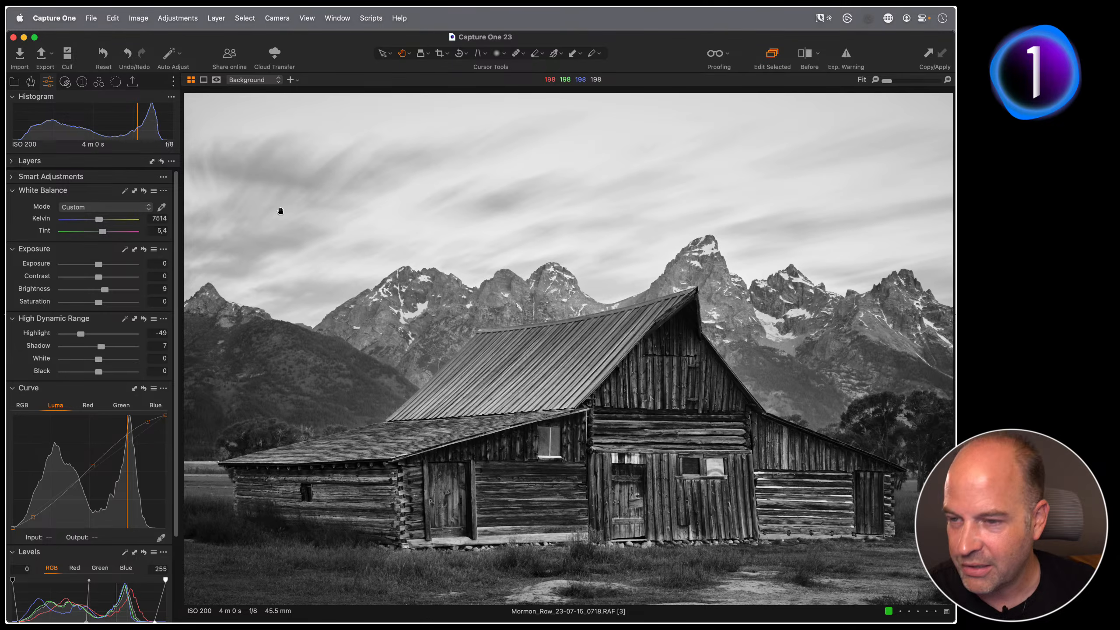
- Open Chicago_23-07-11_0125.RAF and delete its Centre adjustment layer
key(super+alt+v)
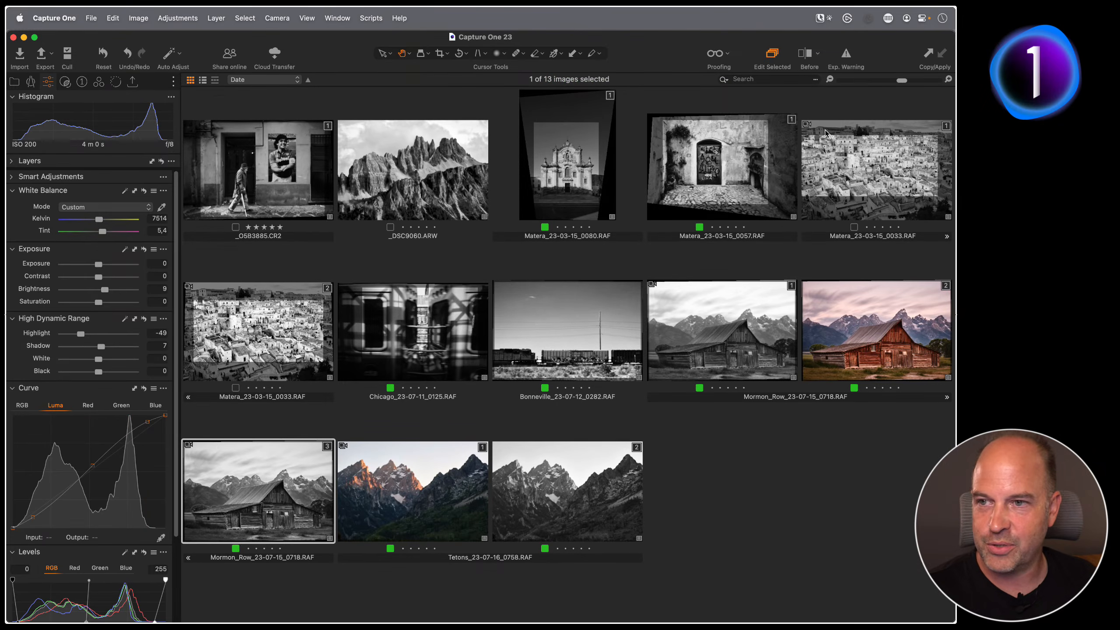
double_click(396, 338)
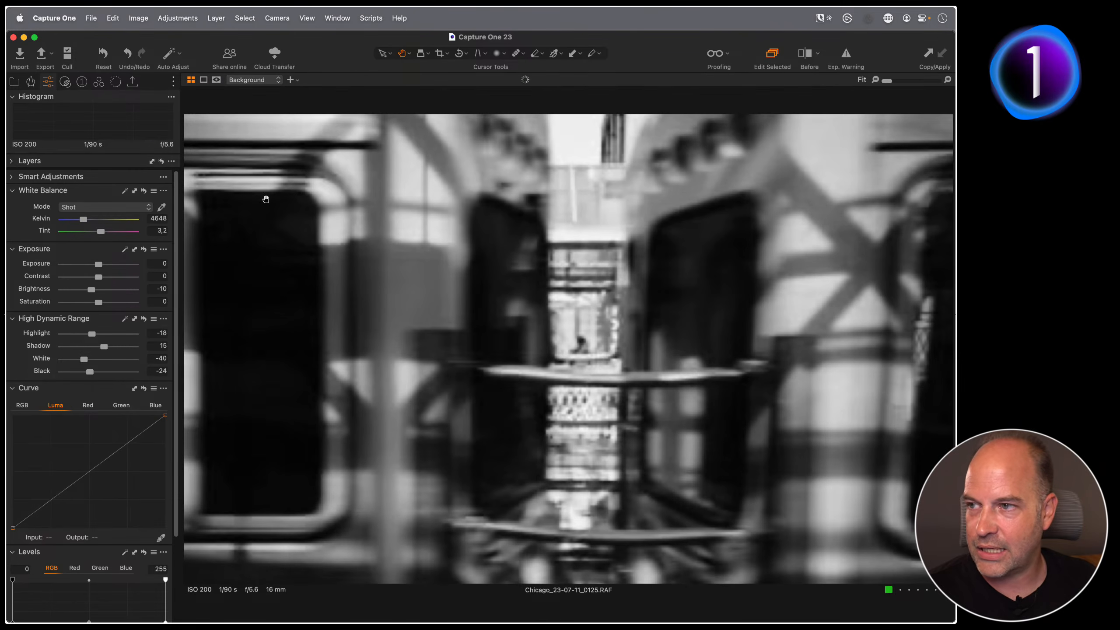
click(12, 161)
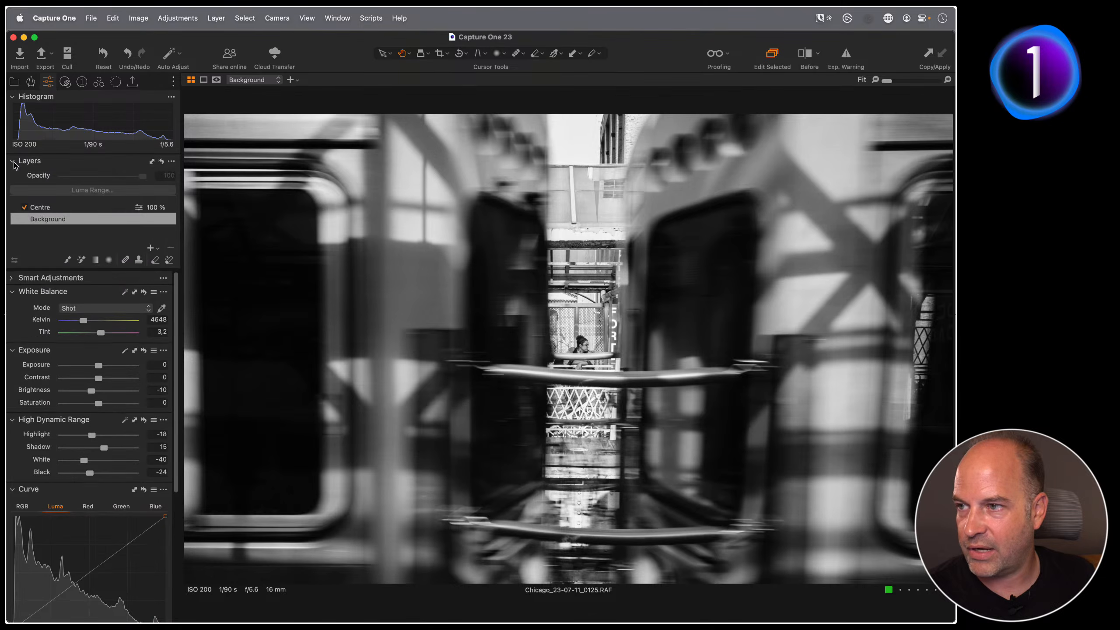
click(64, 208)
click(170, 248)
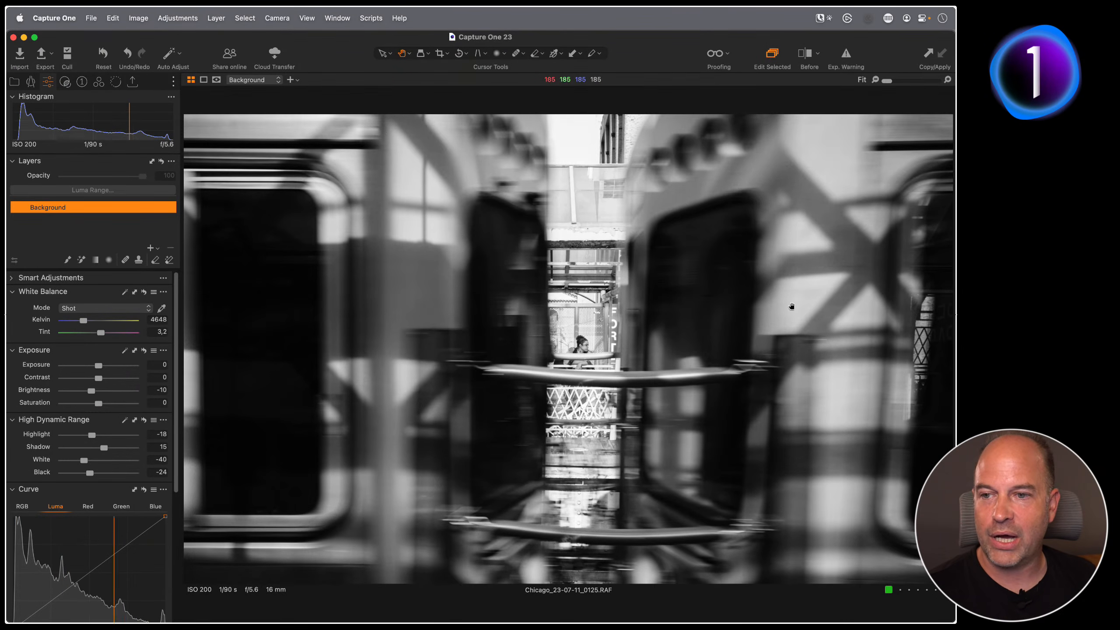
- Examine the woman and the bright gap between the train cars at 100%, then return to the full view
click(586, 358)
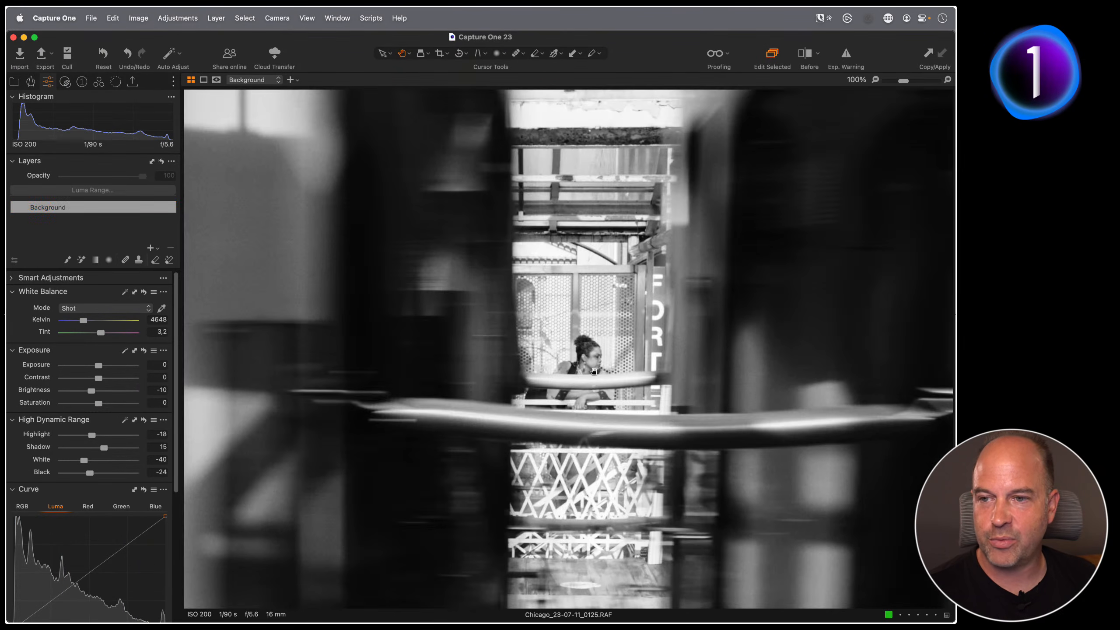
click(620, 409)
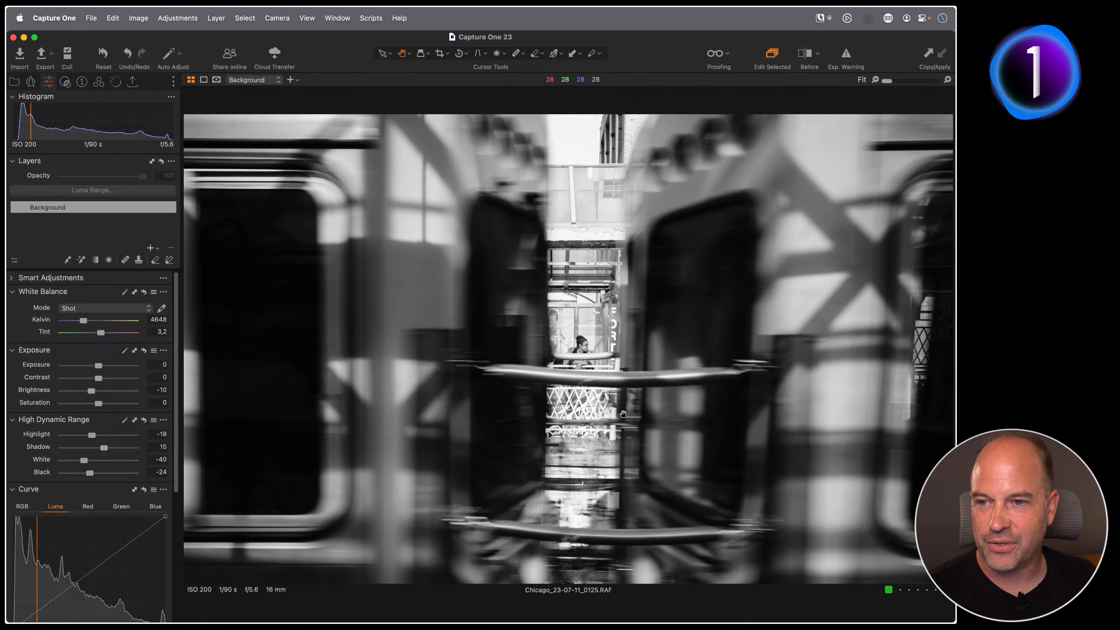
click(597, 385)
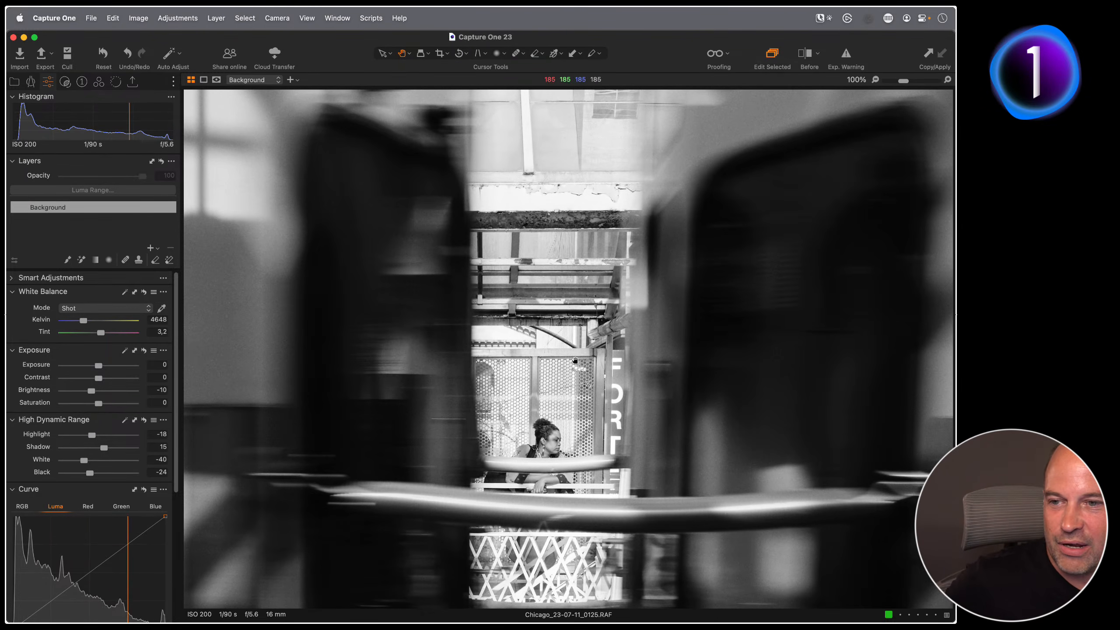
drag(590, 447, 567, 299)
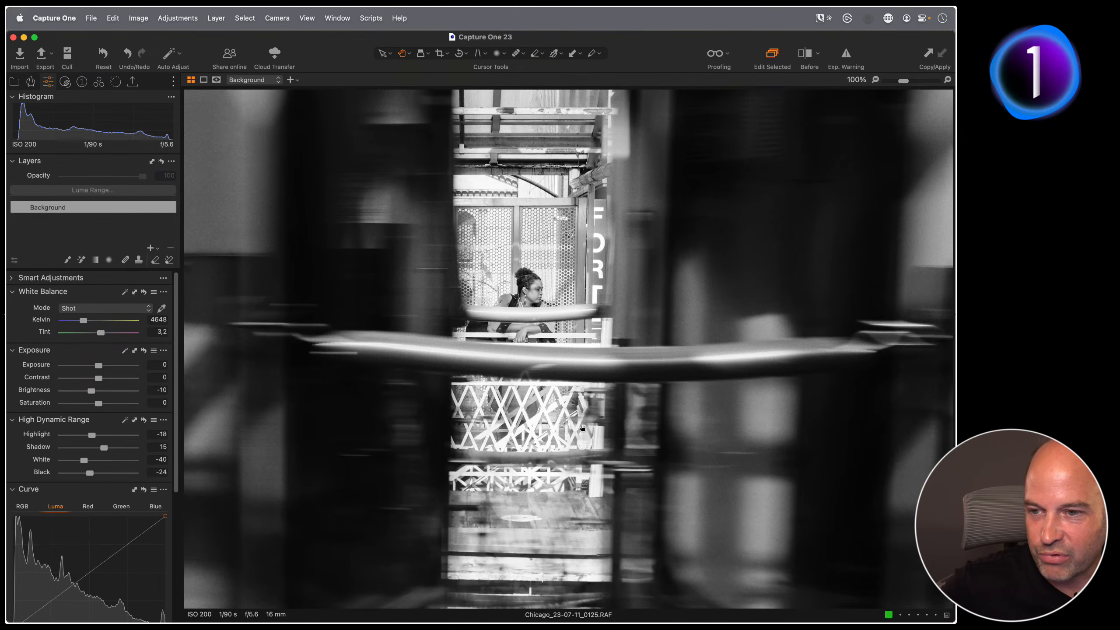
drag(563, 468, 607, 335)
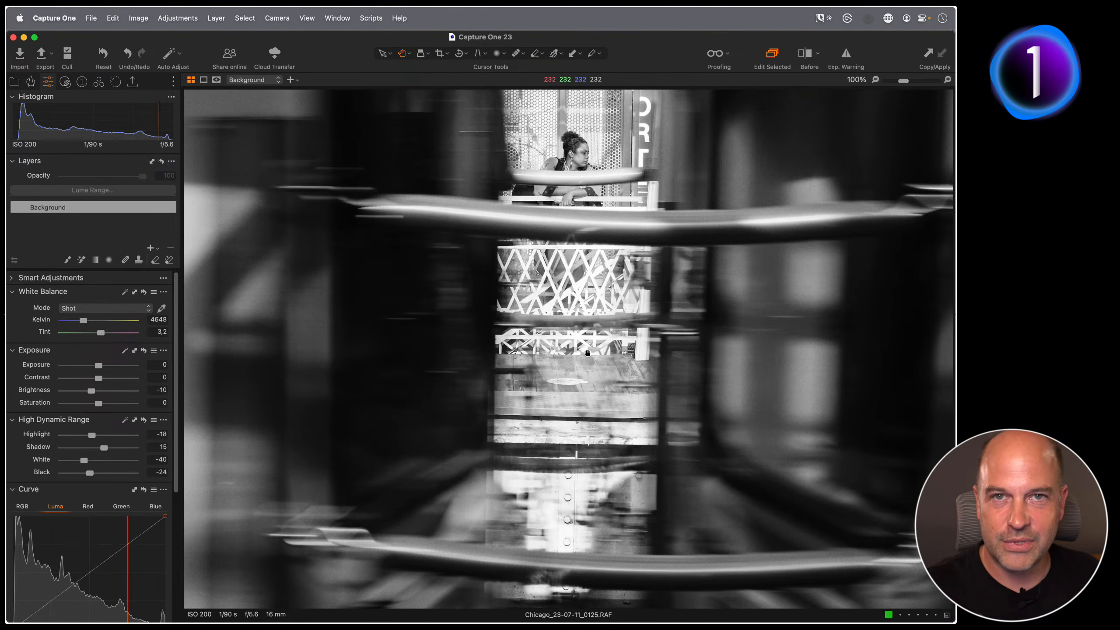
click(552, 379)
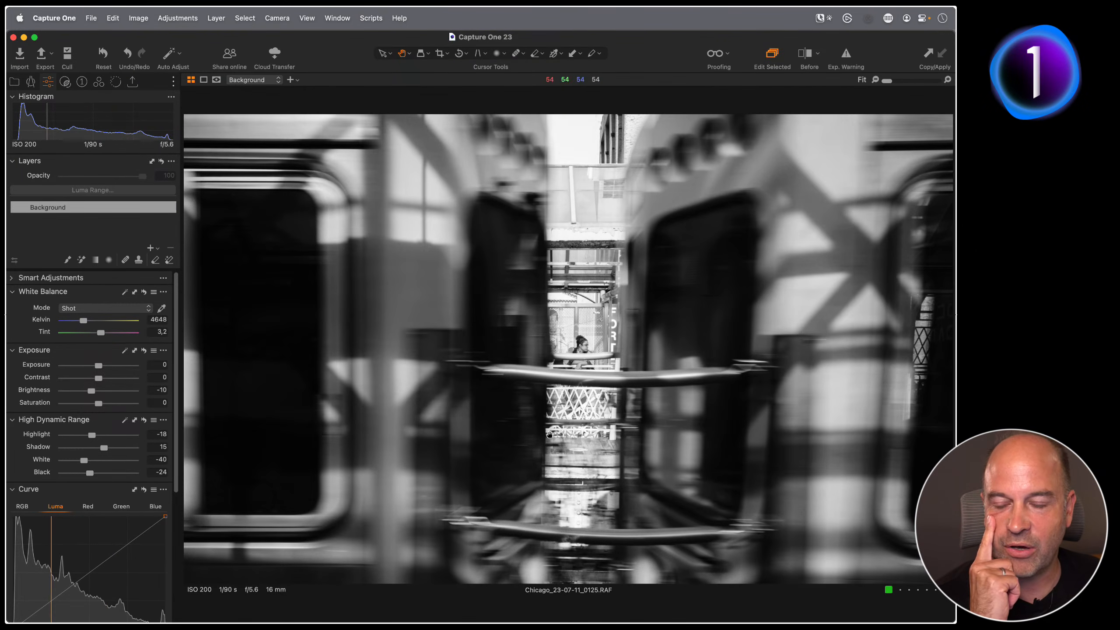
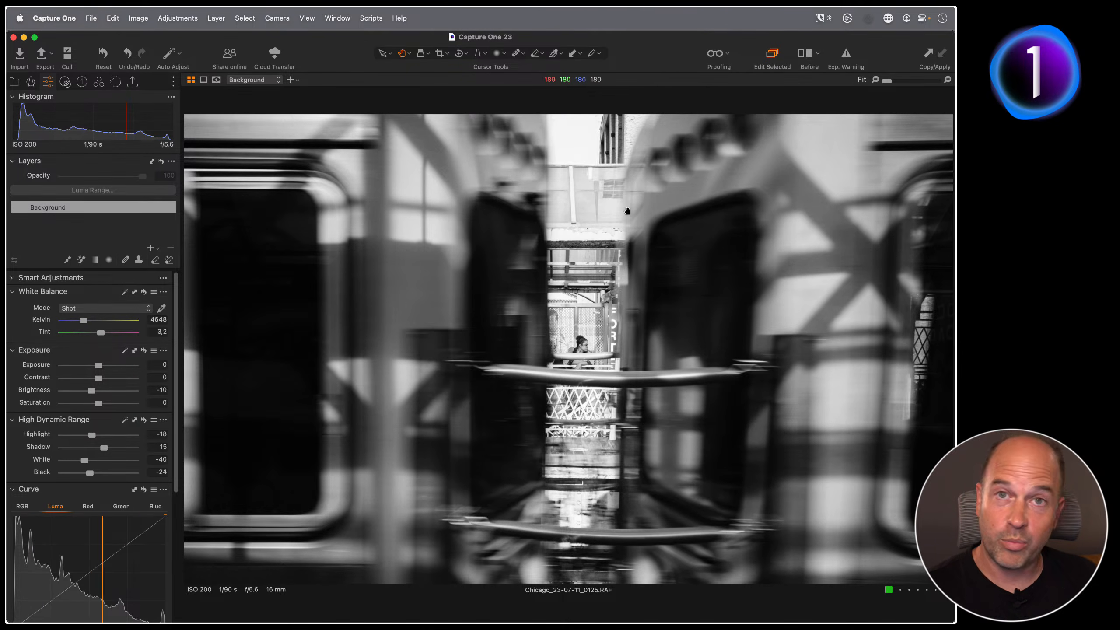
click(151, 249)
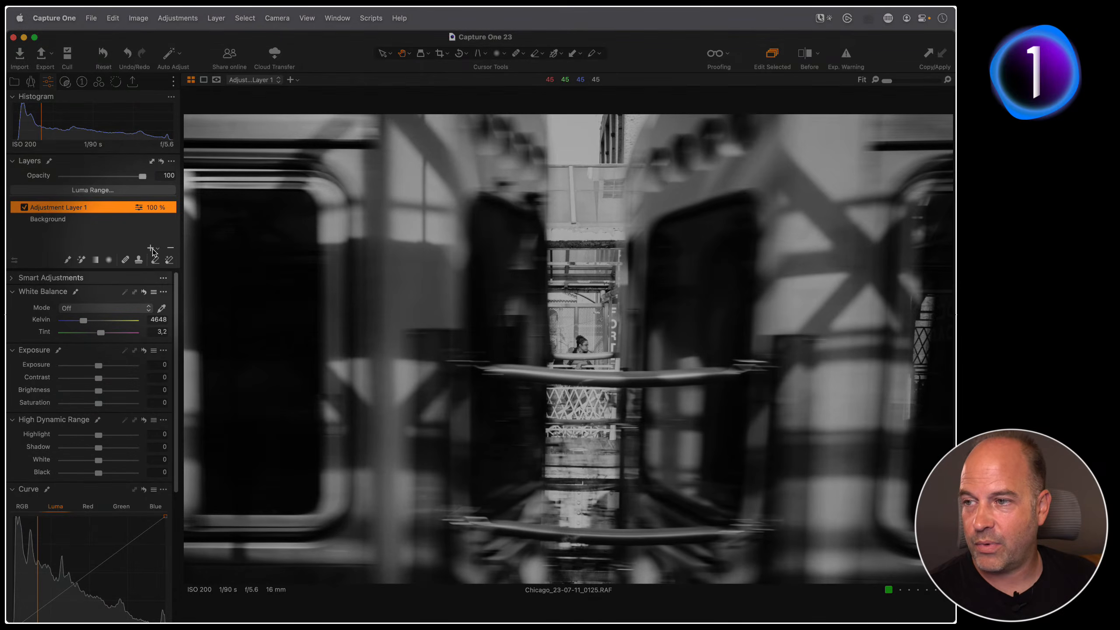
click(152, 249)
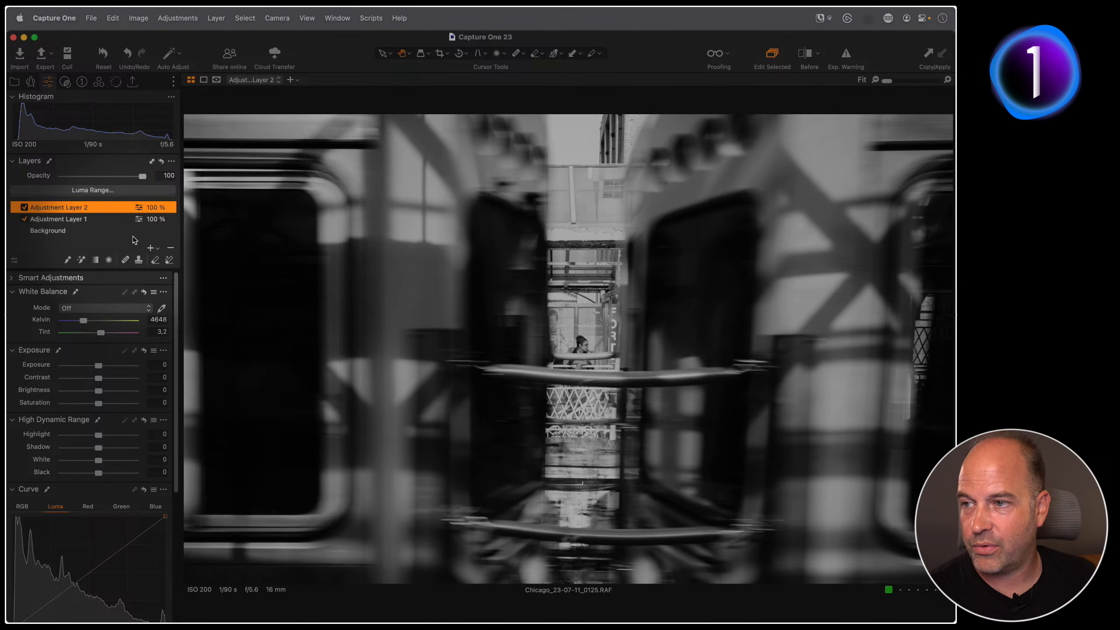
click(170, 247)
click(170, 248)
- Add a new filled adjustment layer to the Chicago train photo and check its coverage with the mask overlay
click(155, 248)
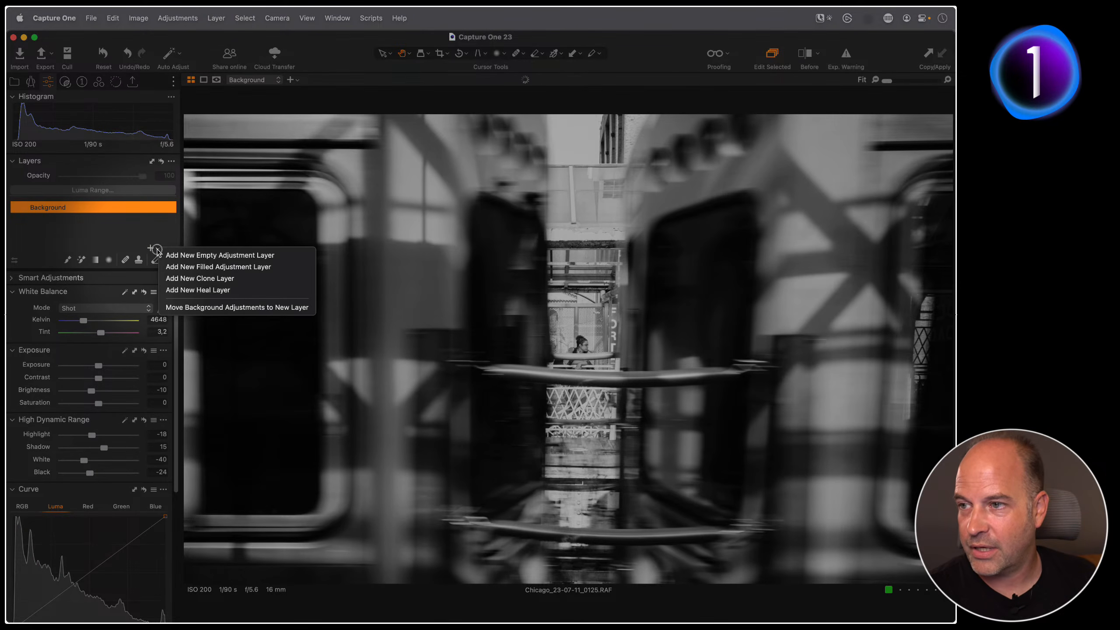
click(172, 267)
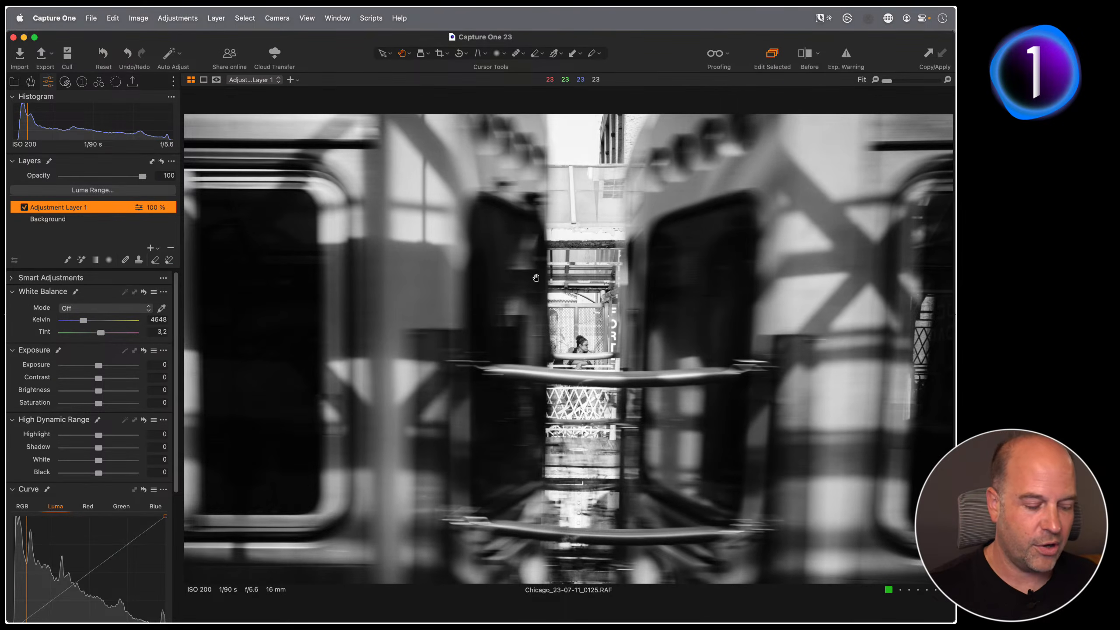
key(m)
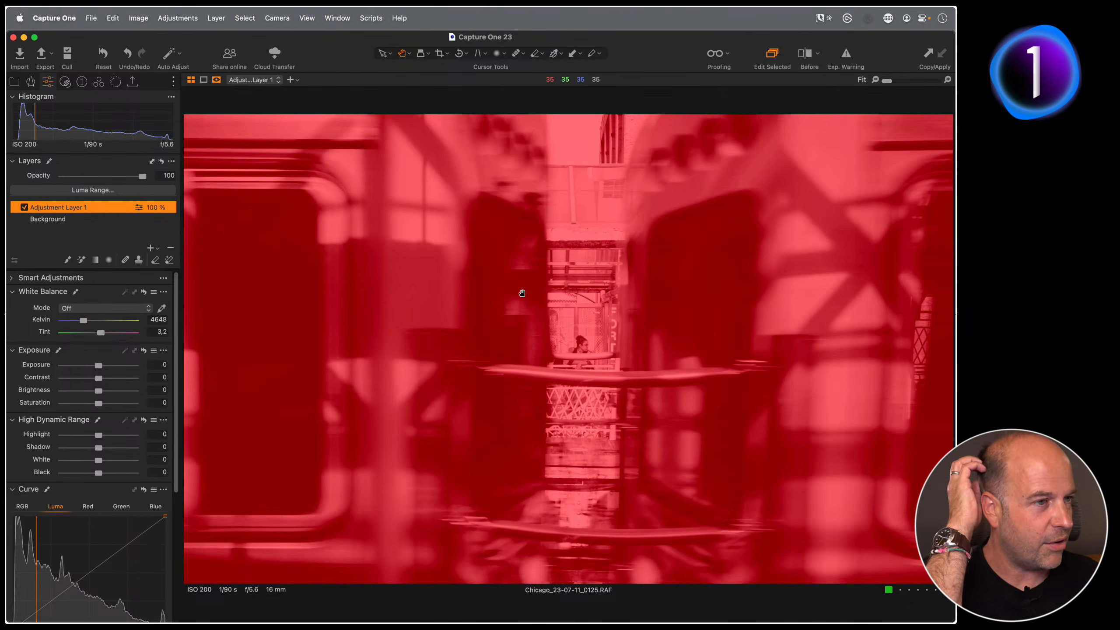
key(m)
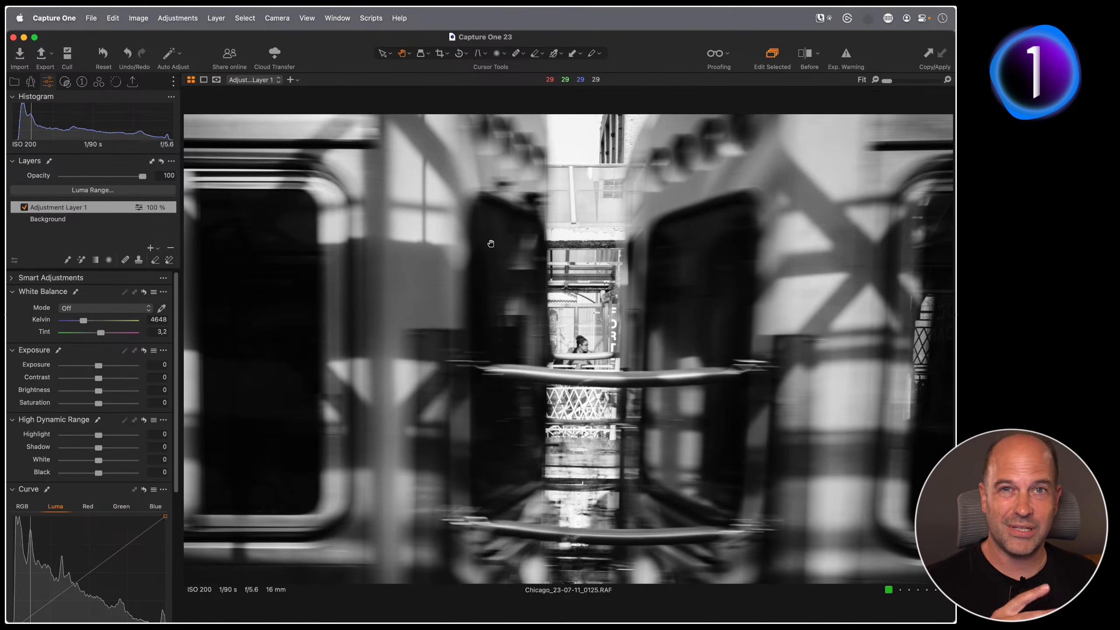
- On Adjustment Layer 1, set Exposure to -0.41, Highlight to -25 and Shadow to 29 to tame the gap between the train cars
key(super+plus)
key(super+plus)
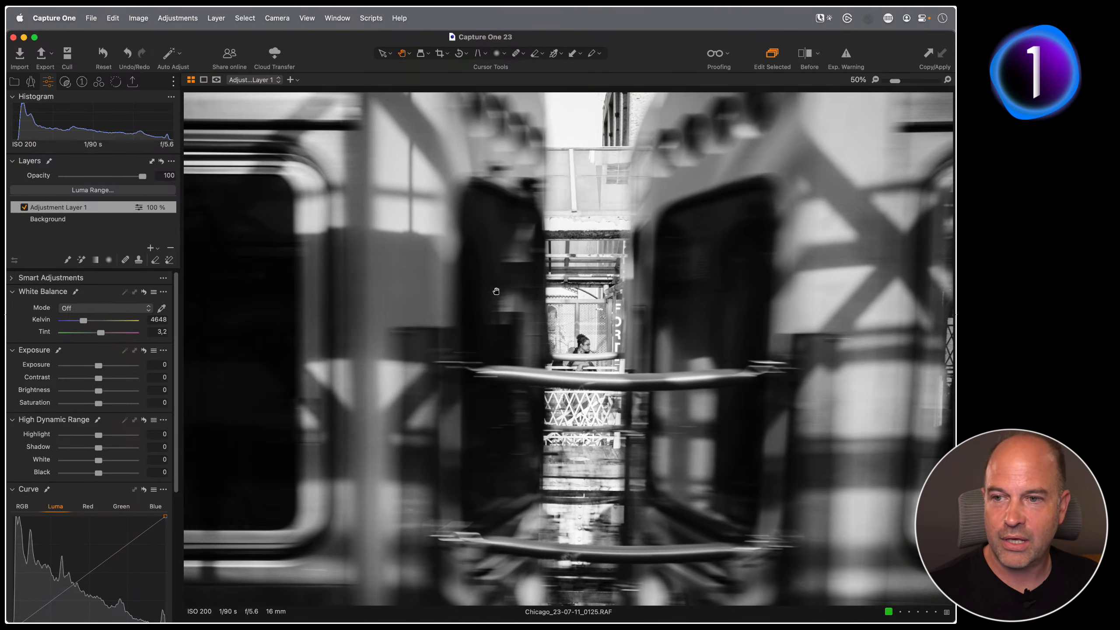
drag(602, 323, 466, 288)
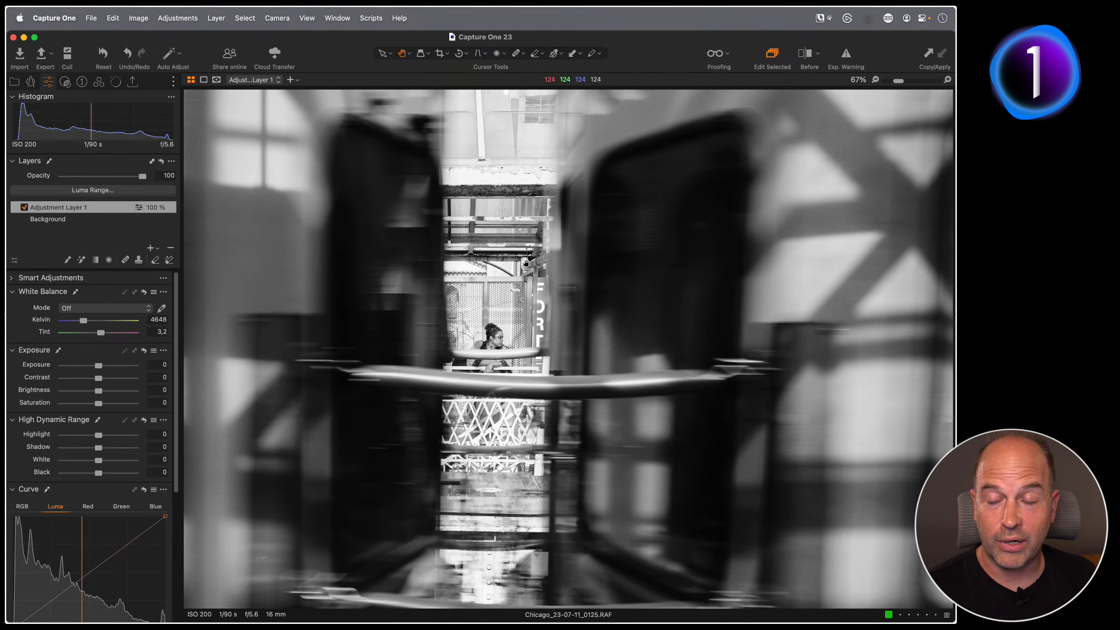
drag(99, 365, 95, 367)
drag(99, 435, 112, 451)
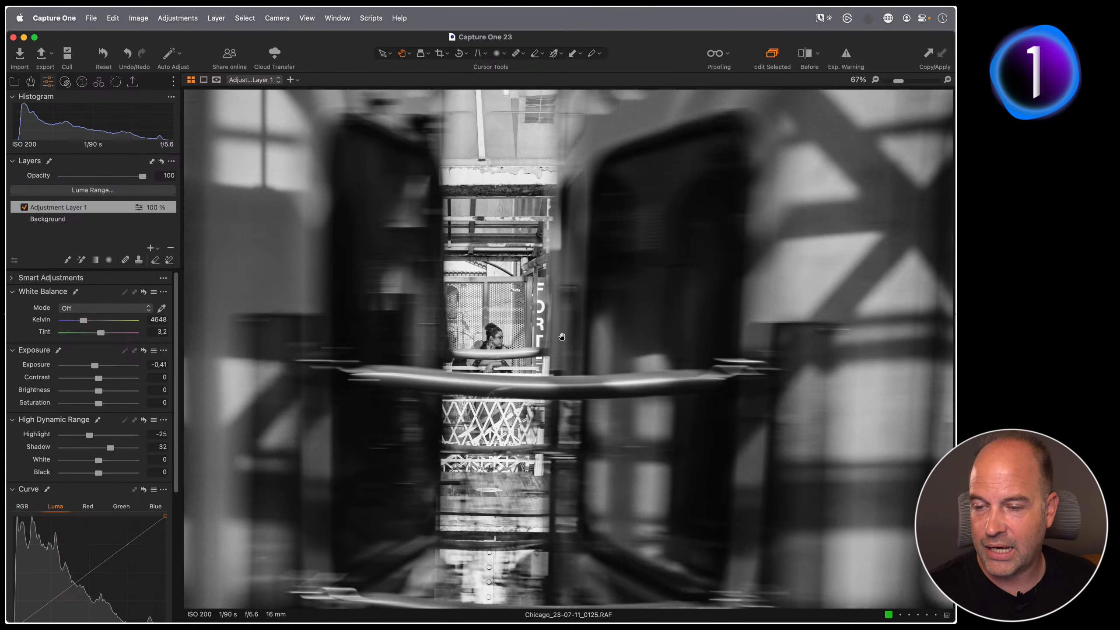
drag(103, 444, 104, 447)
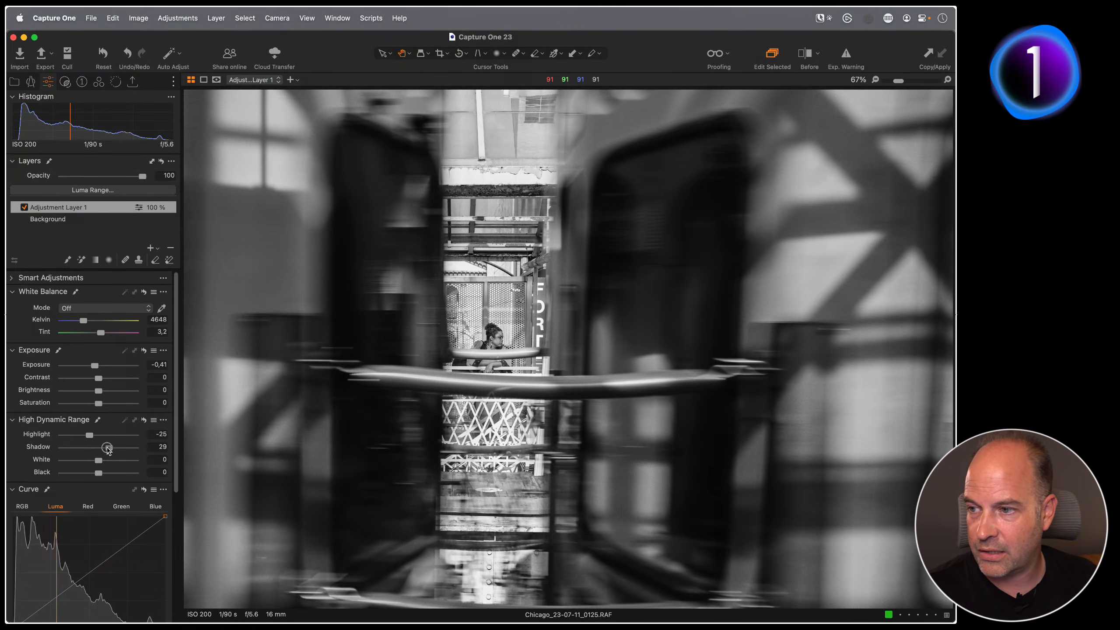
- Set Clarity to 11 and Structure to 7 on Adjustment Layer 1, judging the detail on the woman at 100%
drag(544, 226, 576, 149)
scroll(70, 482, down, 5)
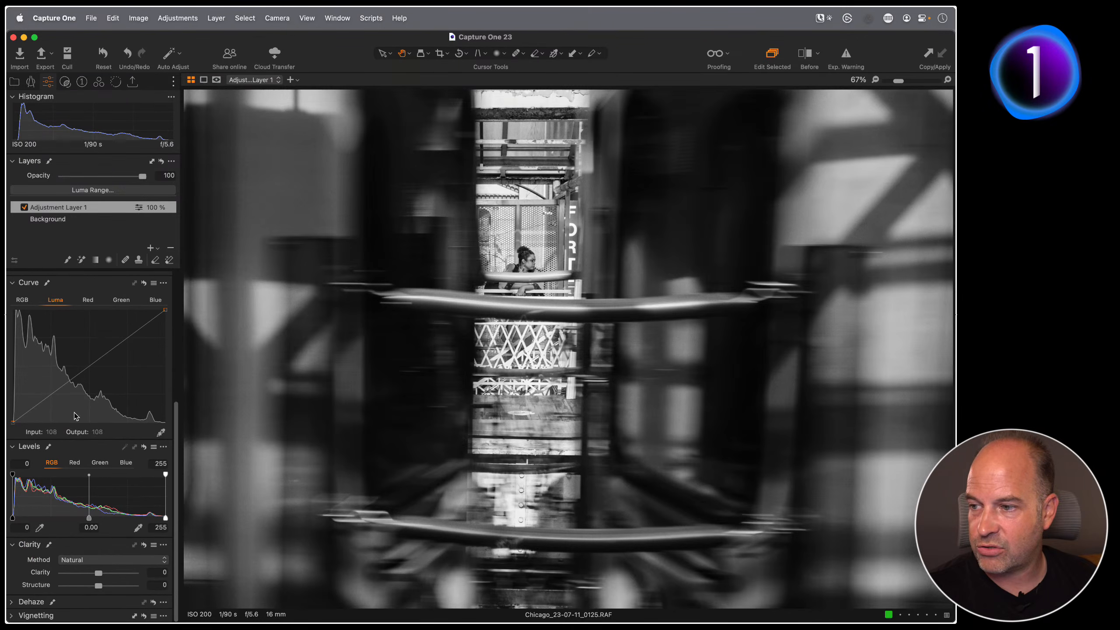
drag(102, 576, 104, 576)
double_click(522, 275)
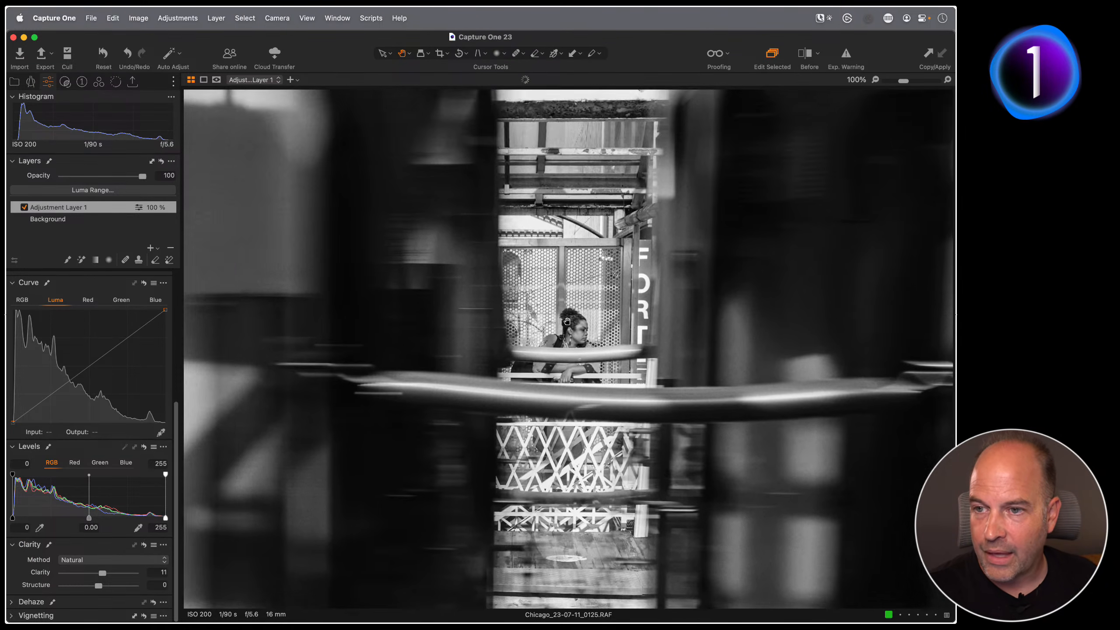
drag(561, 325, 517, 251)
drag(98, 585, 103, 586)
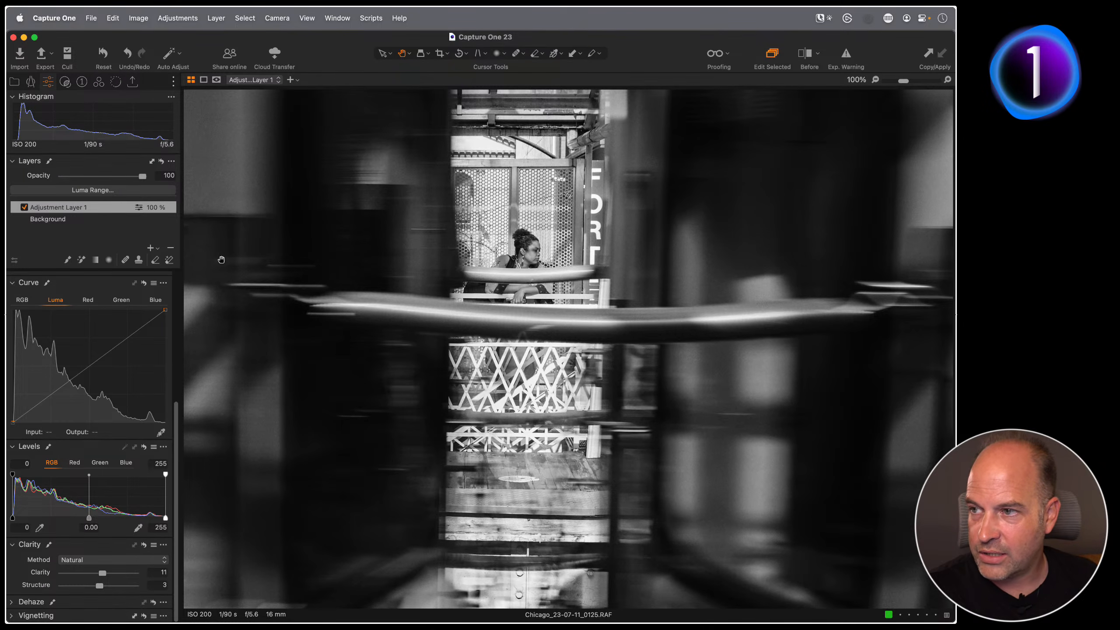
- Set the Sharpening amount to 58 on Adjustment Layer 1 and return to the full view of the photo
click(54, 221)
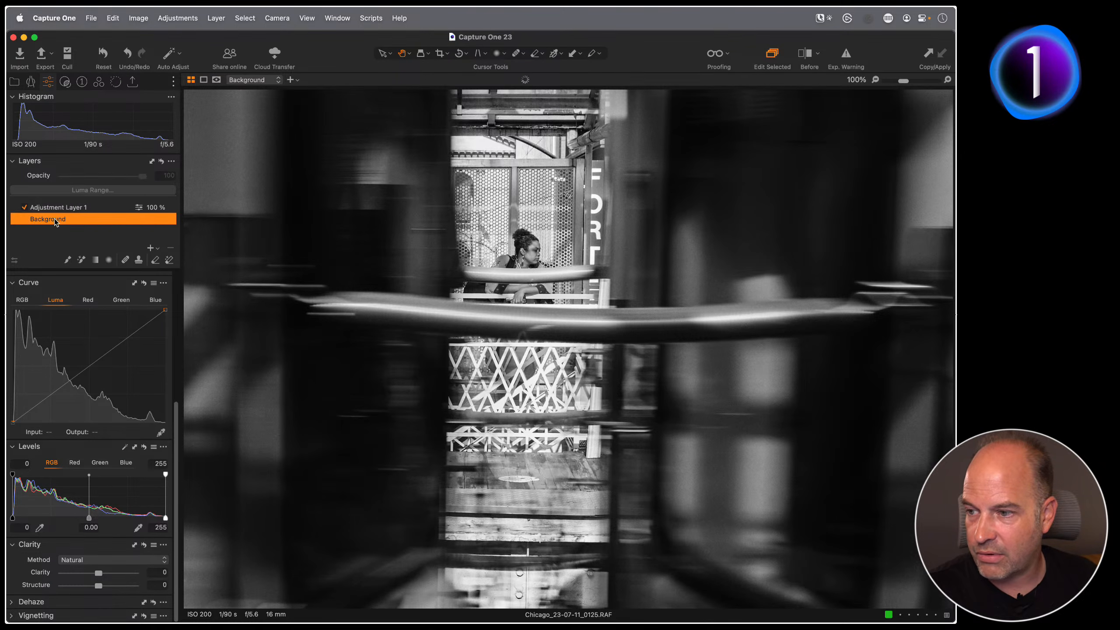
click(744, 423)
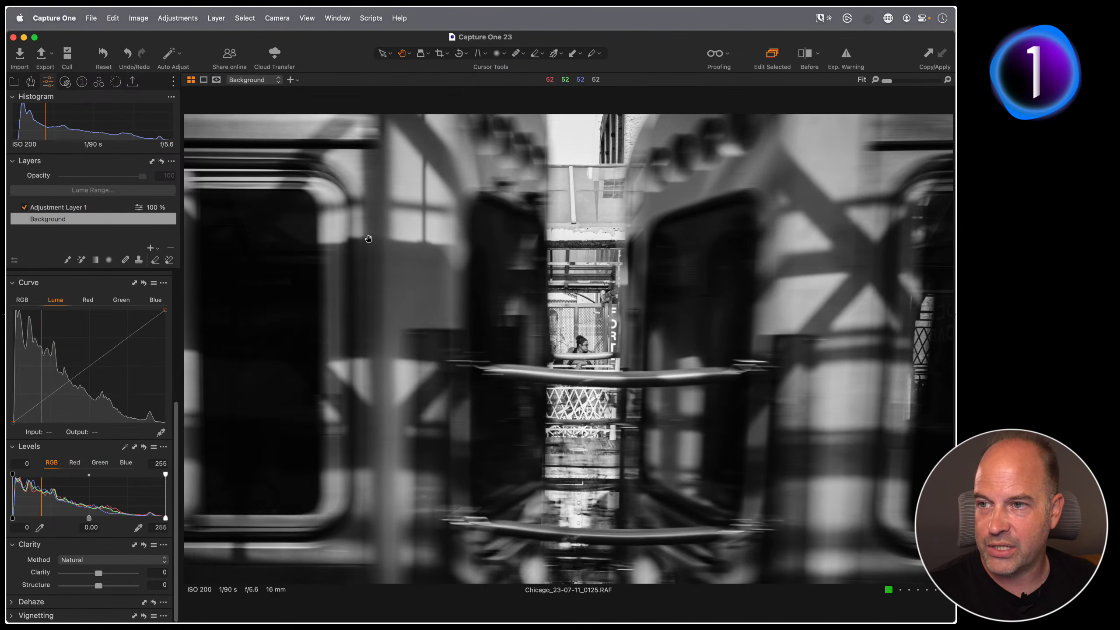
click(602, 372)
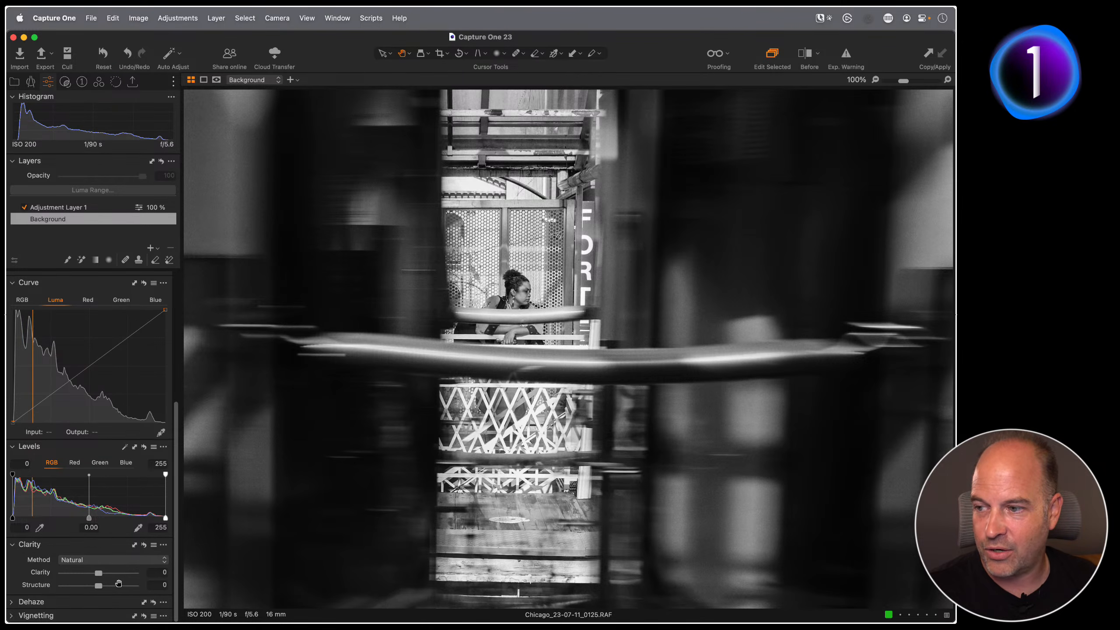
click(72, 208)
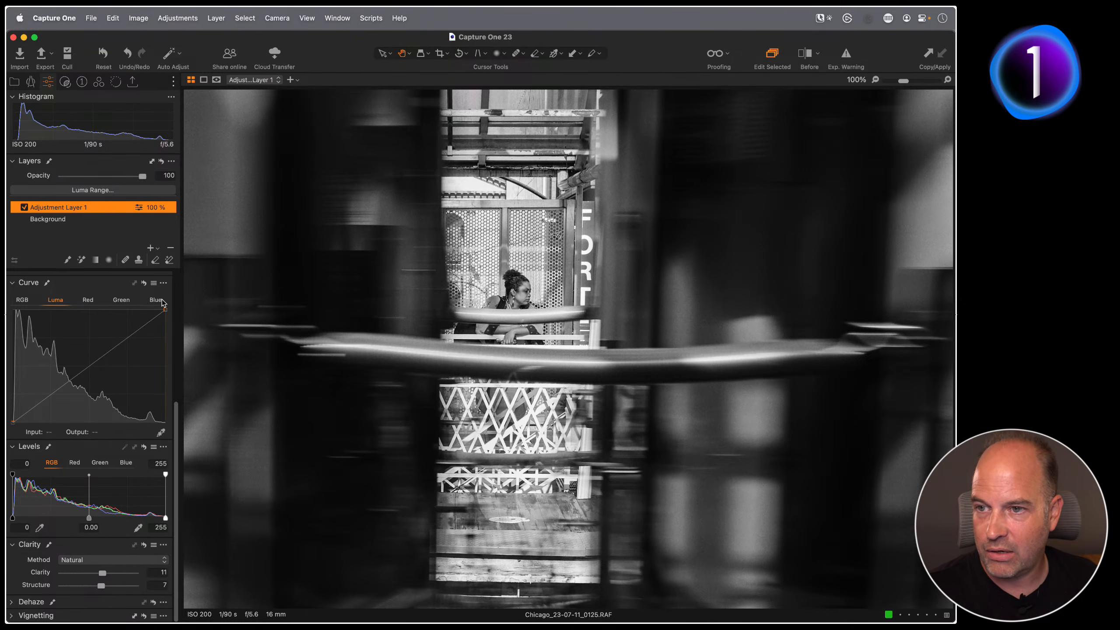
click(115, 83)
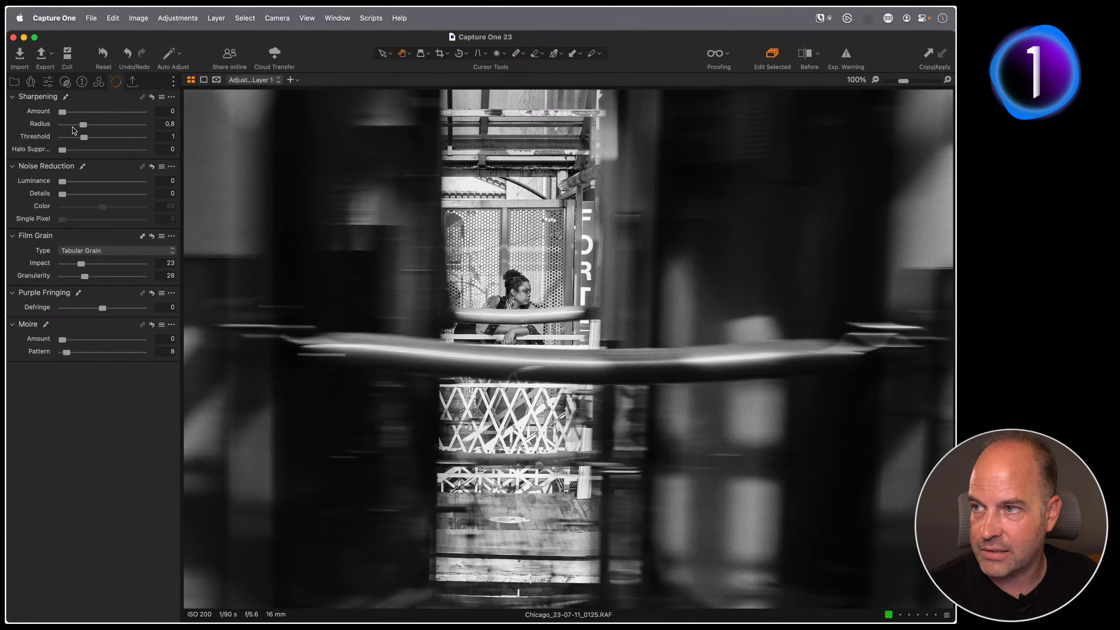
drag(64, 114, 68, 114)
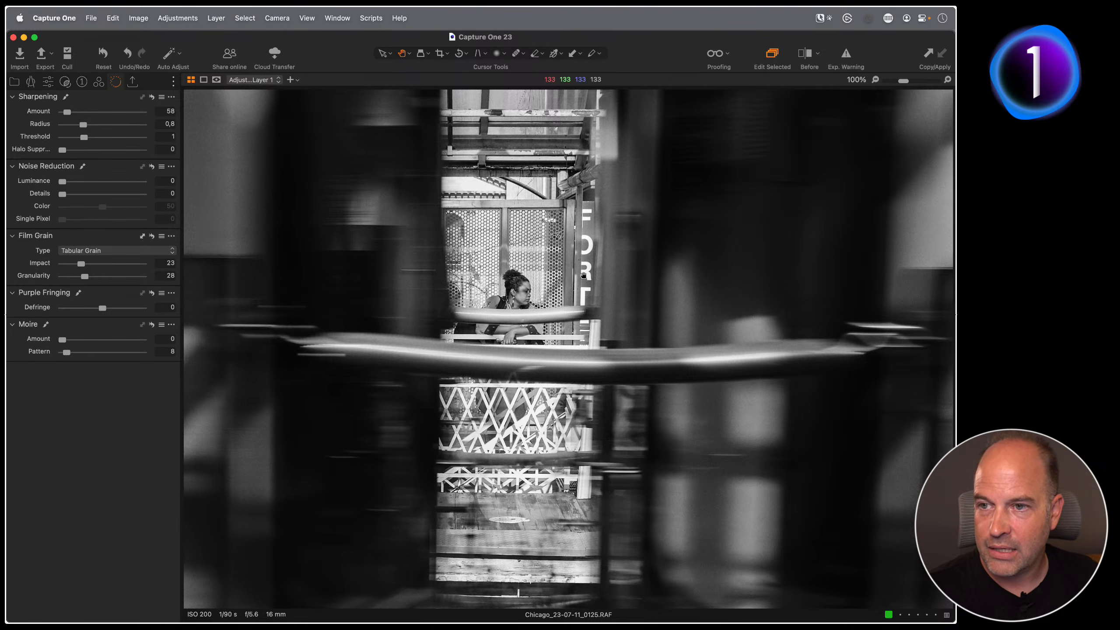
scroll(585, 278, down, 5)
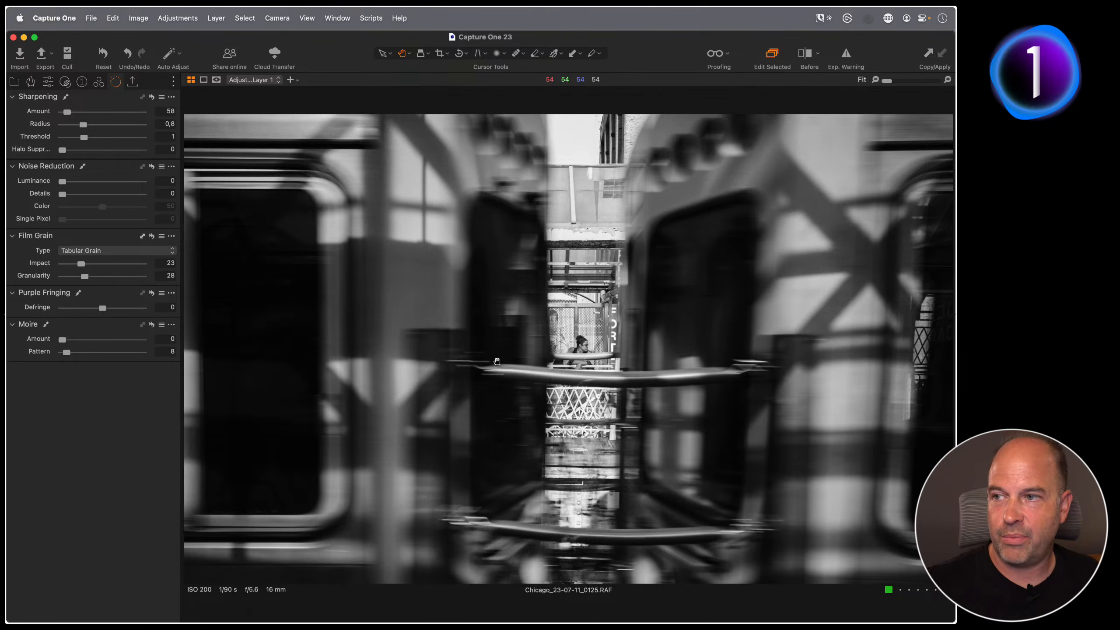
- Rename Adjustment Layer 1 as "centre"
click(47, 82)
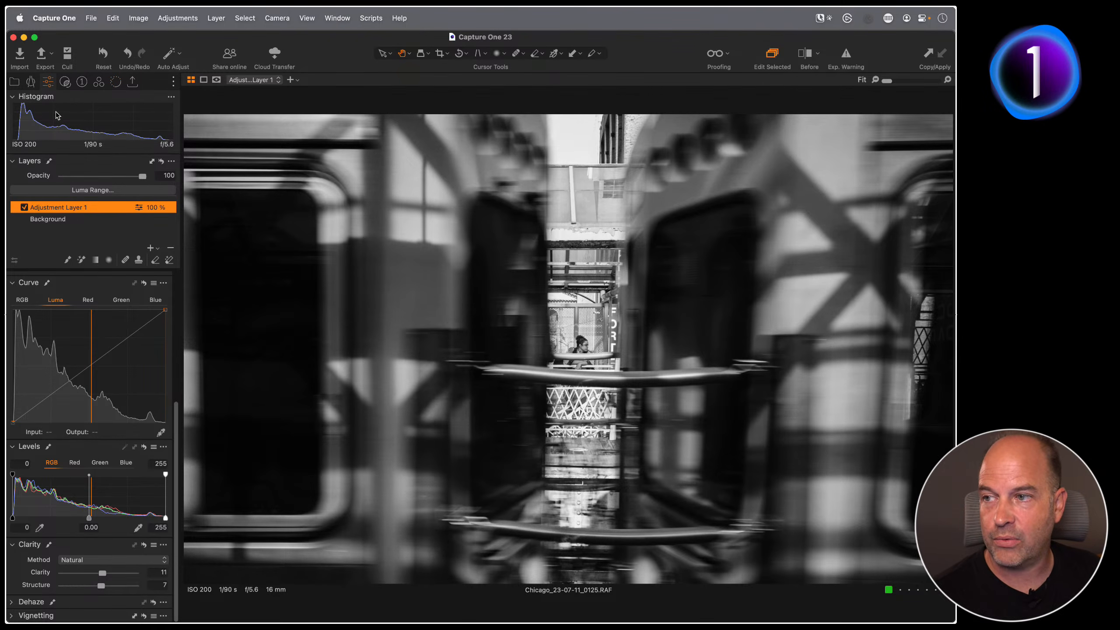
double_click(74, 207)
key(Return)
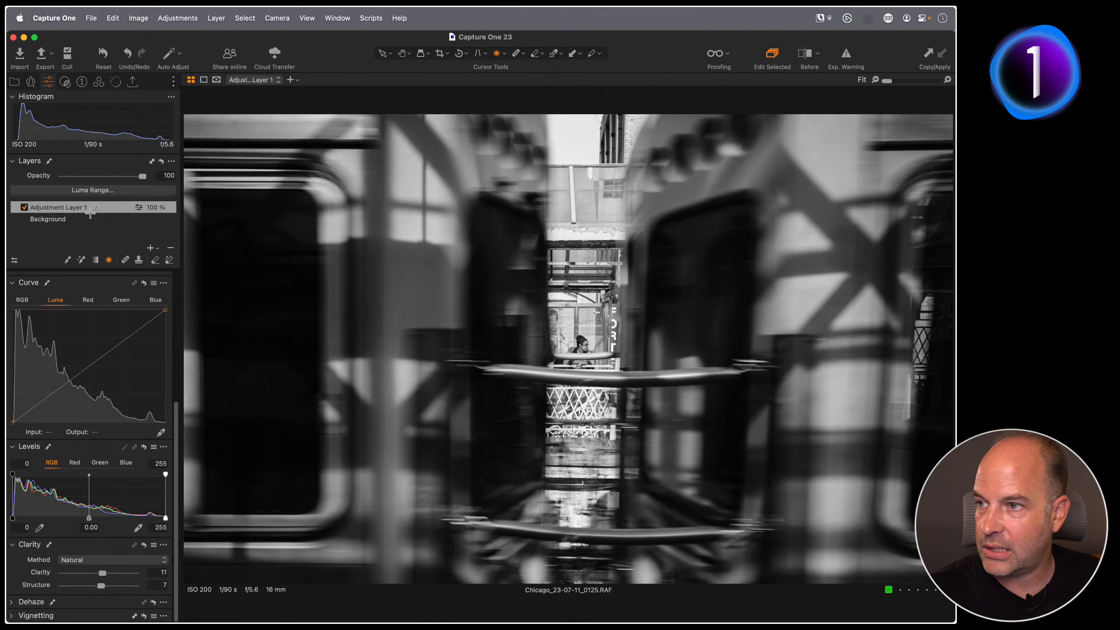
double_click(59, 207)
text(centre)
key(Return)
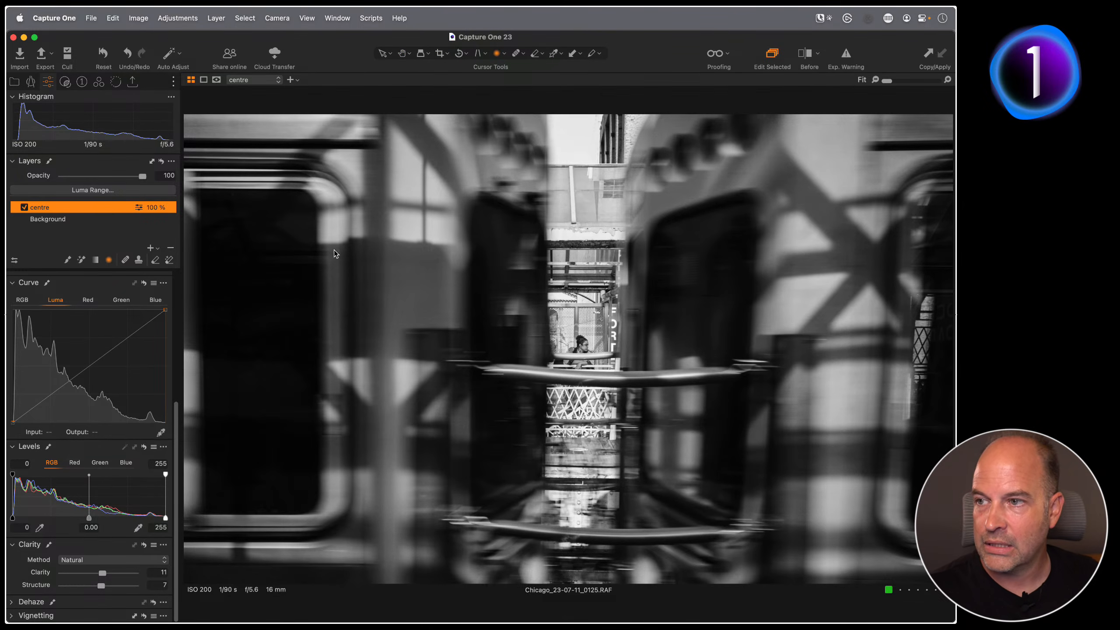
- Empty the centre layer's filled mask so its adjustments no longer apply to the whole photo
right_click(96, 208)
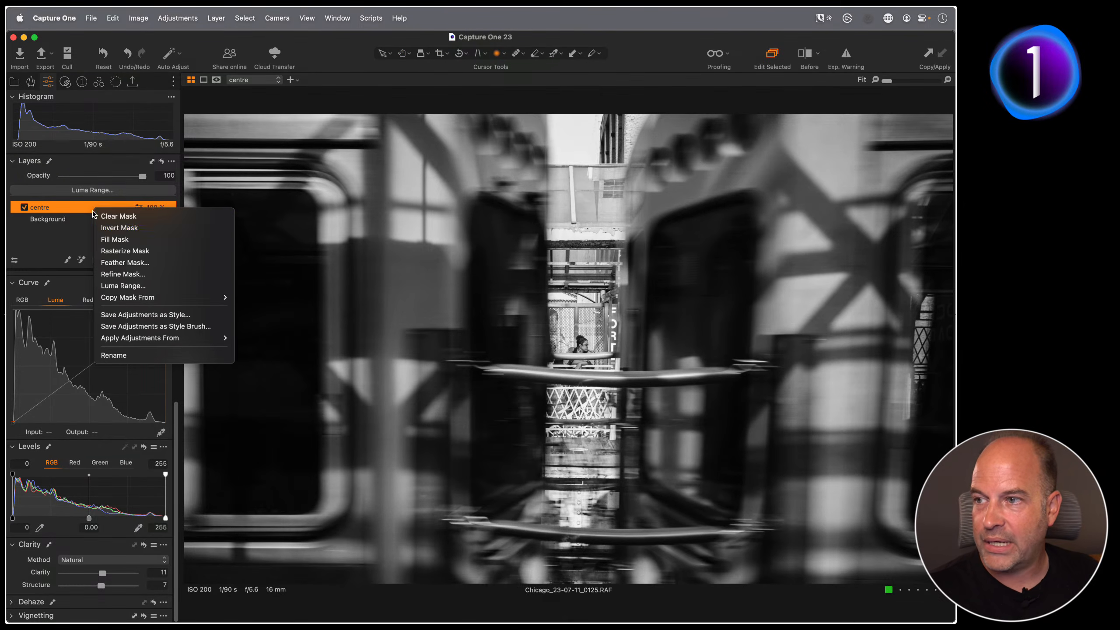
click(178, 223)
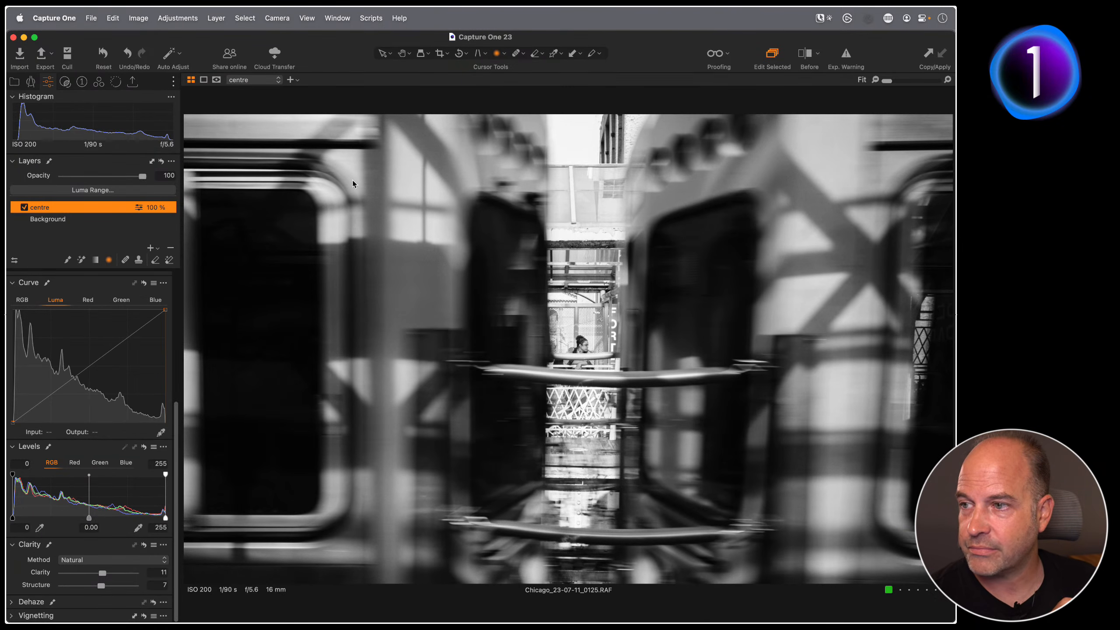
right_click(216, 239)
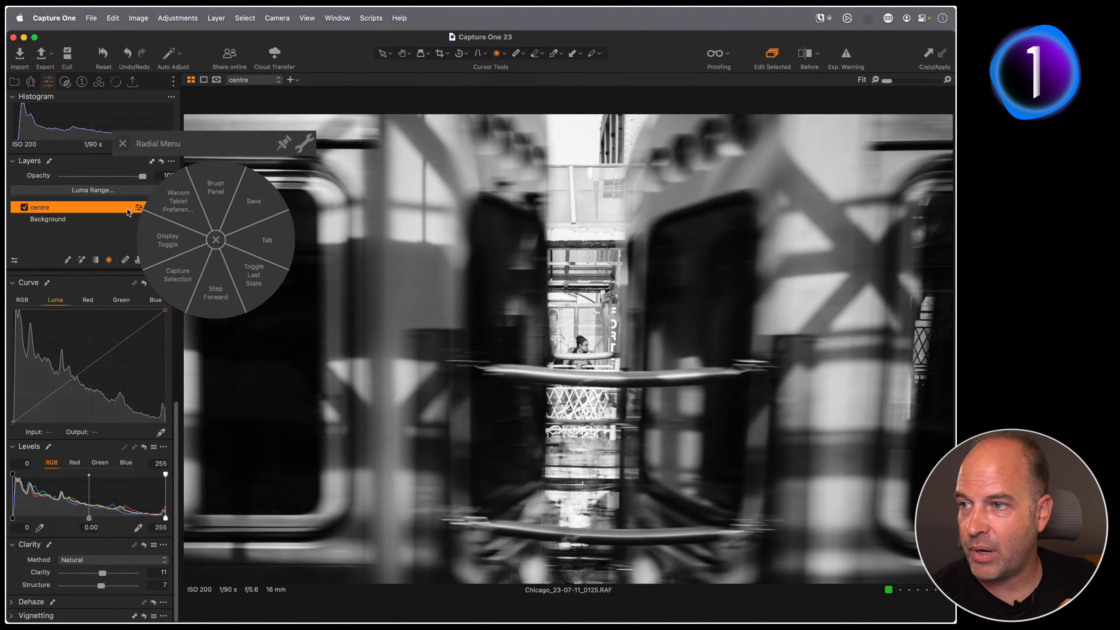
click(120, 143)
- Paint the centre layer's mask over the bright gap between the train cars with an enlarged brush at 100 flow
click(68, 259)
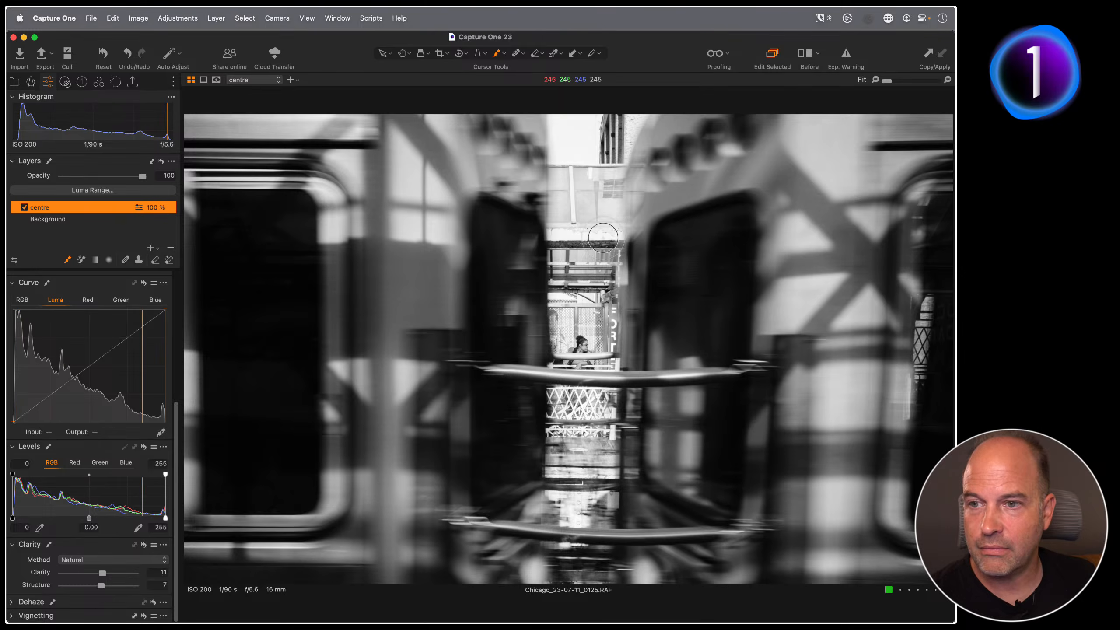
right_click(592, 229)
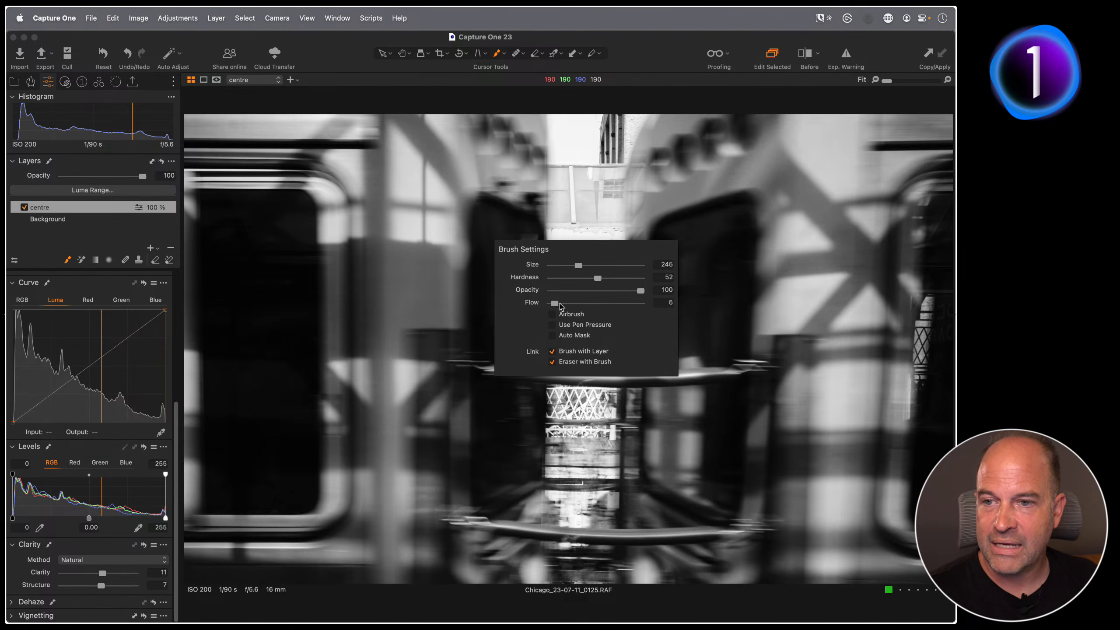
drag(555, 303, 652, 304)
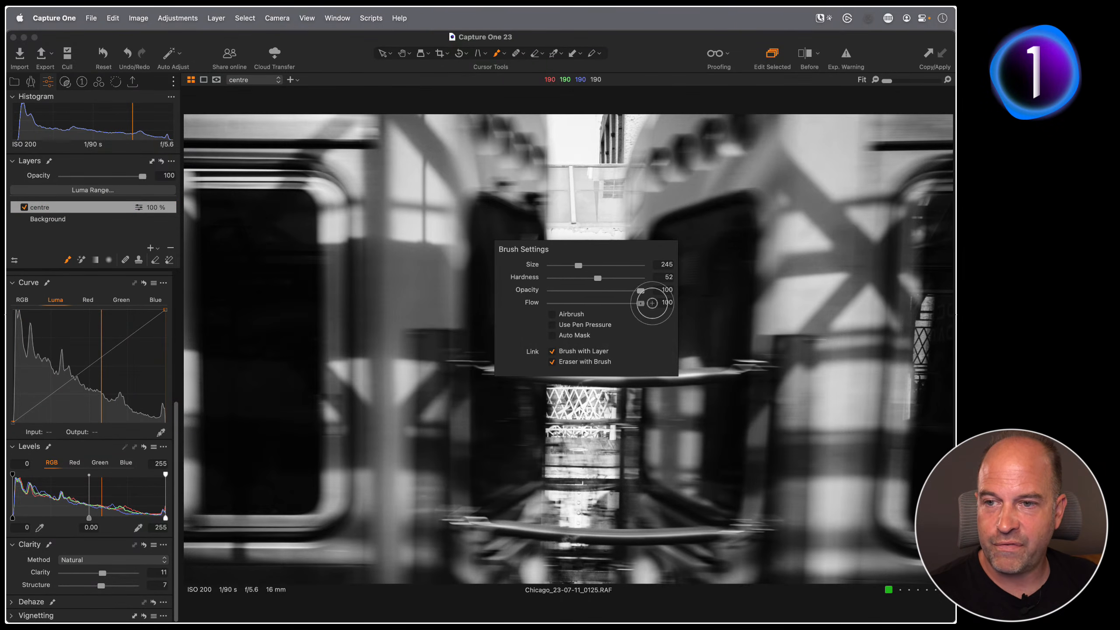
right_click(595, 232)
mouse_move(595, 233)
mouse_down()
mouse_move(595, 246)
mouse_move(603, 233)
mouse_up()
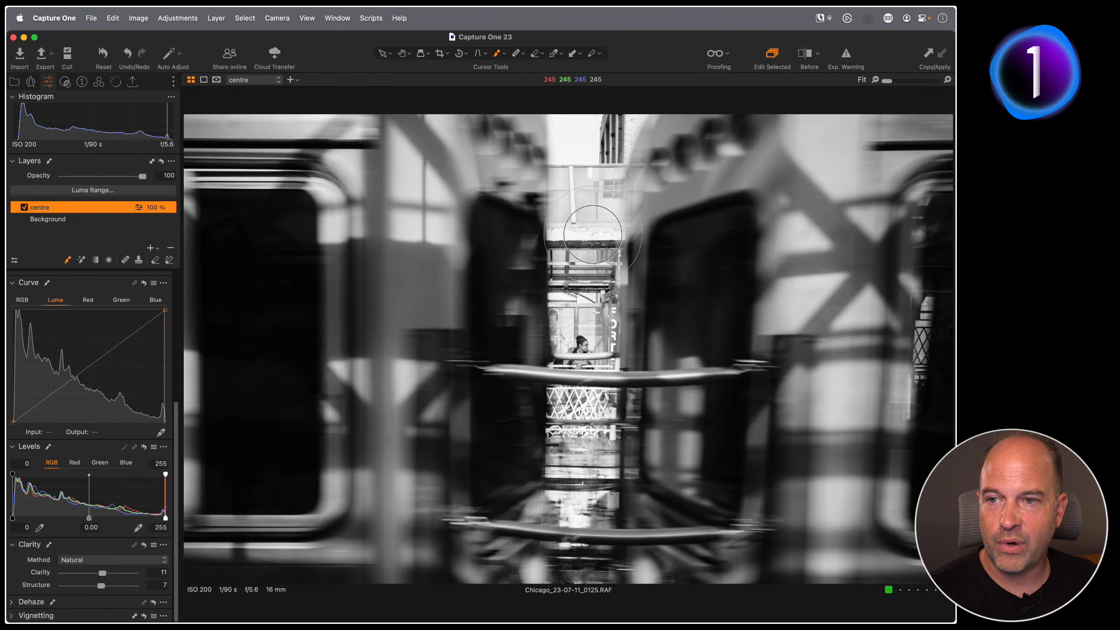
mouse_move(584, 228)
mouse_down()
mouse_move(578, 196)
mouse_move(585, 255)
mouse_move(571, 334)
mouse_move(601, 346)
mouse_move(631, 176)
mouse_move(624, 129)
mouse_move(592, 119)
mouse_move(528, 126)
mouse_up()
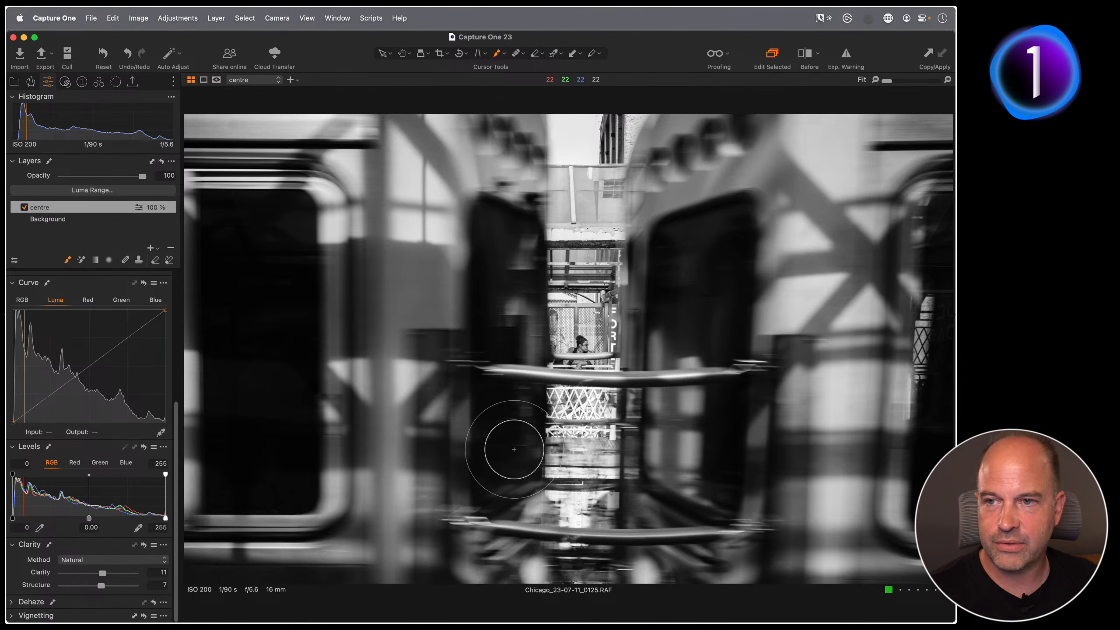
- Open the mask and adjustment options of the centre layer
right_click(73, 207)
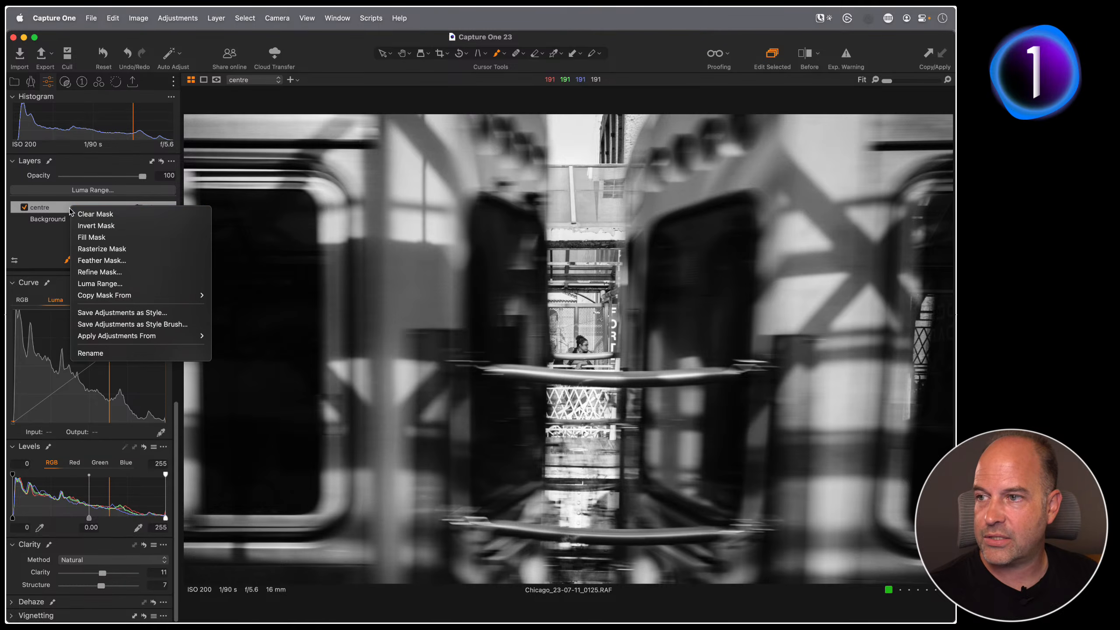
- Clear the mask of the centre layer and lower the brush flow while keeping the opacity at 100
click(96, 215)
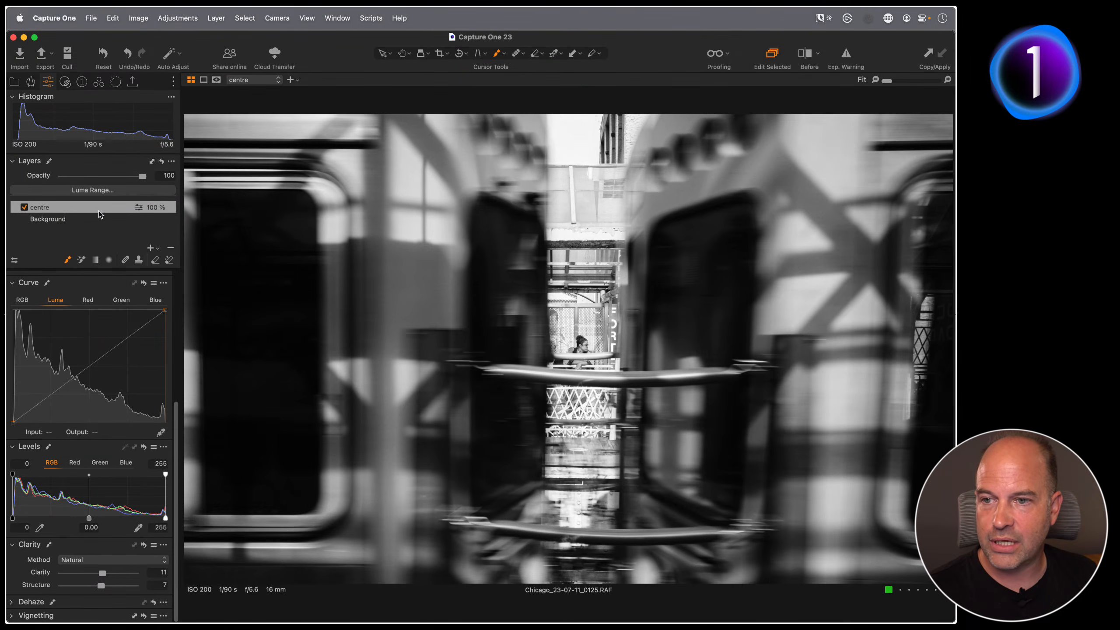
right_click(554, 278)
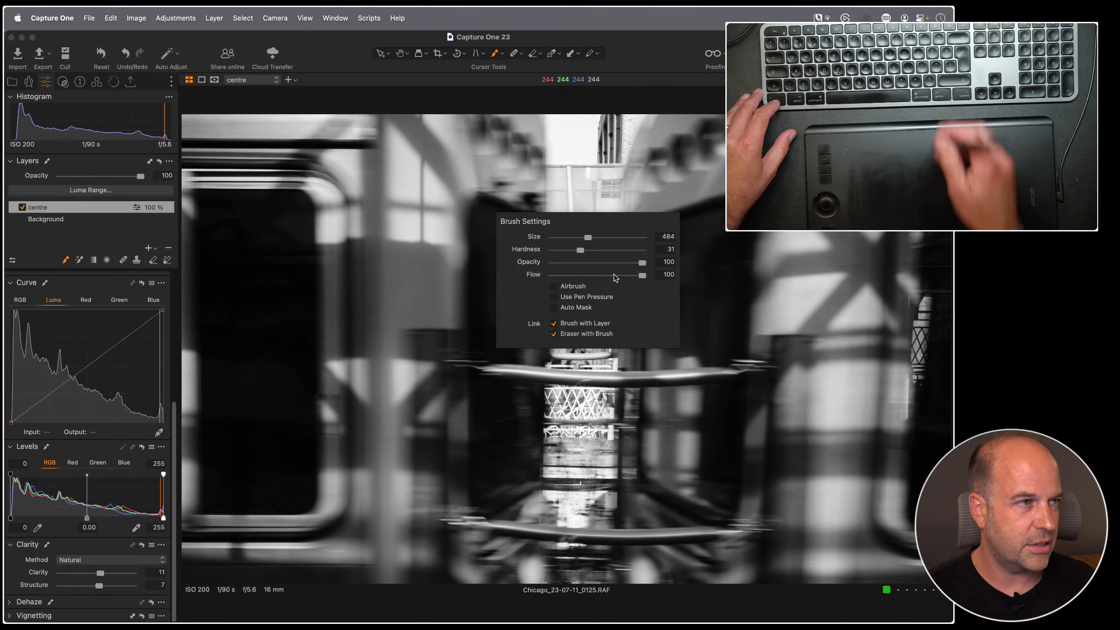
right_click(551, 246)
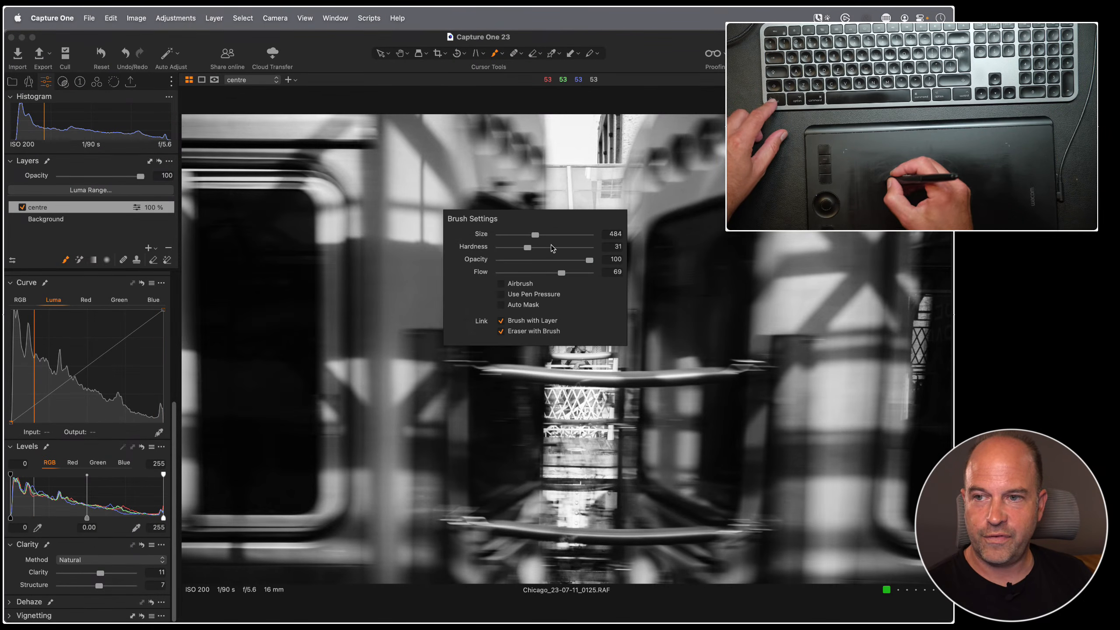
drag(562, 273, 503, 272)
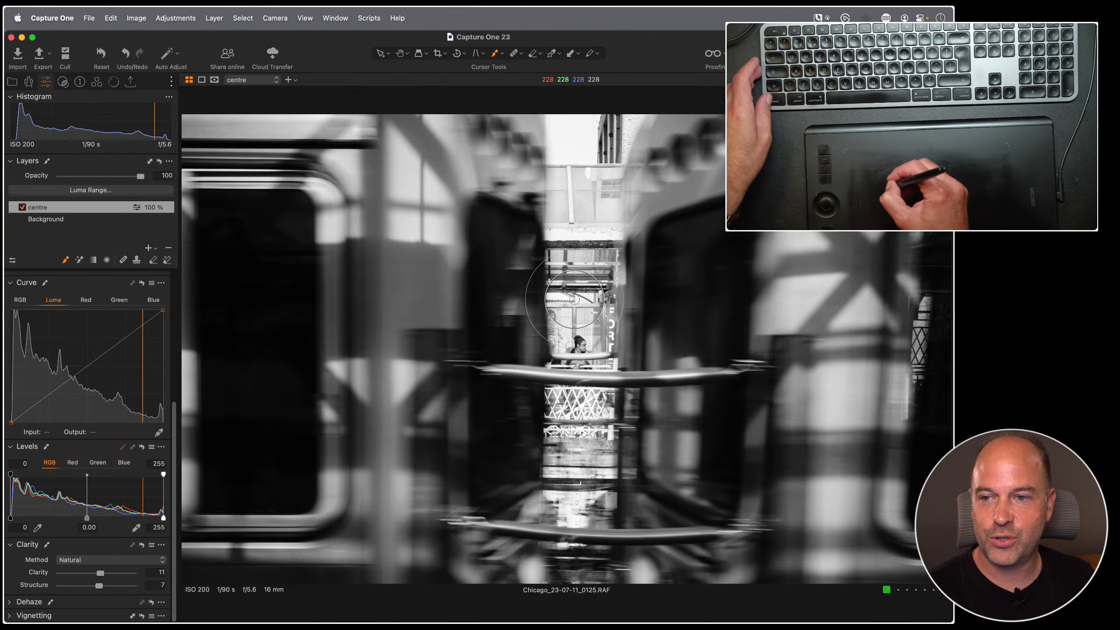
- Brush the centre layer's mask along the bright gap between the two train cars over the full image height
right_click(545, 337)
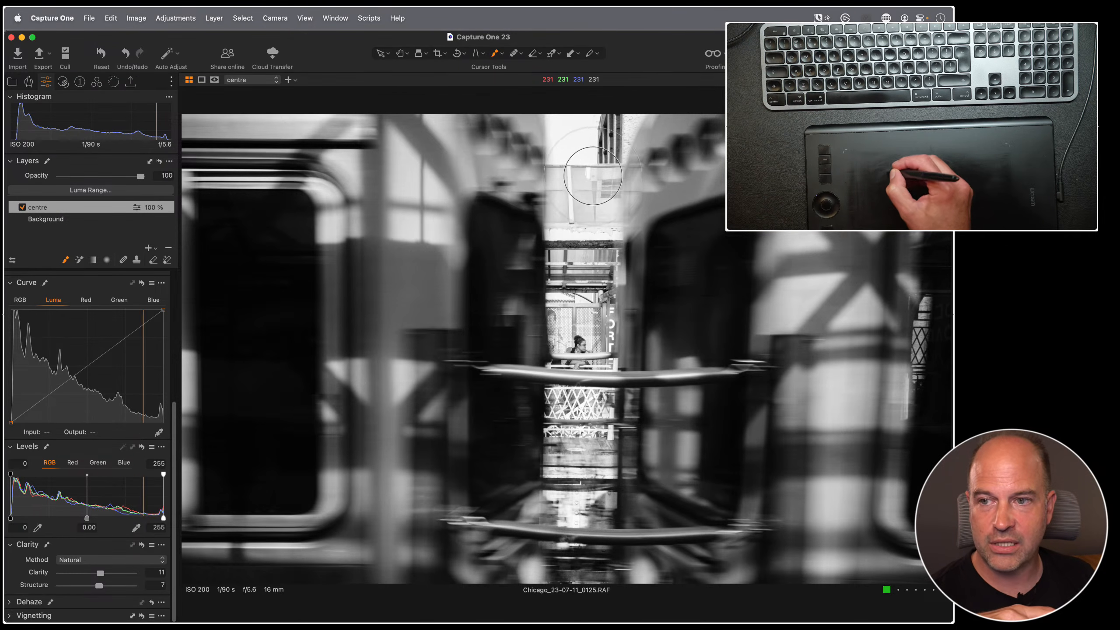
mouse_move(571, 342)
mouse_down()
mouse_move(610, 333)
mouse_move(559, 332)
mouse_move(599, 284)
mouse_move(597, 272)
mouse_move(561, 274)
mouse_move(566, 189)
mouse_move(553, 176)
mouse_move(599, 167)
mouse_move(615, 184)
mouse_move(629, 123)
mouse_move(559, 132)
mouse_move(602, 132)
mouse_move(611, 189)
mouse_move(580, 326)
mouse_move(604, 339)
mouse_move(583, 336)
mouse_move(497, 388)
mouse_move(571, 373)
mouse_move(557, 435)
mouse_move(569, 412)
mouse_move(561, 417)
mouse_move(602, 427)
mouse_move(588, 433)
mouse_move(596, 498)
mouse_move(574, 505)
mouse_move(582, 515)
mouse_move(575, 492)
mouse_move(587, 495)
mouse_move(517, 557)
mouse_move(605, 565)
mouse_move(530, 561)
mouse_up()
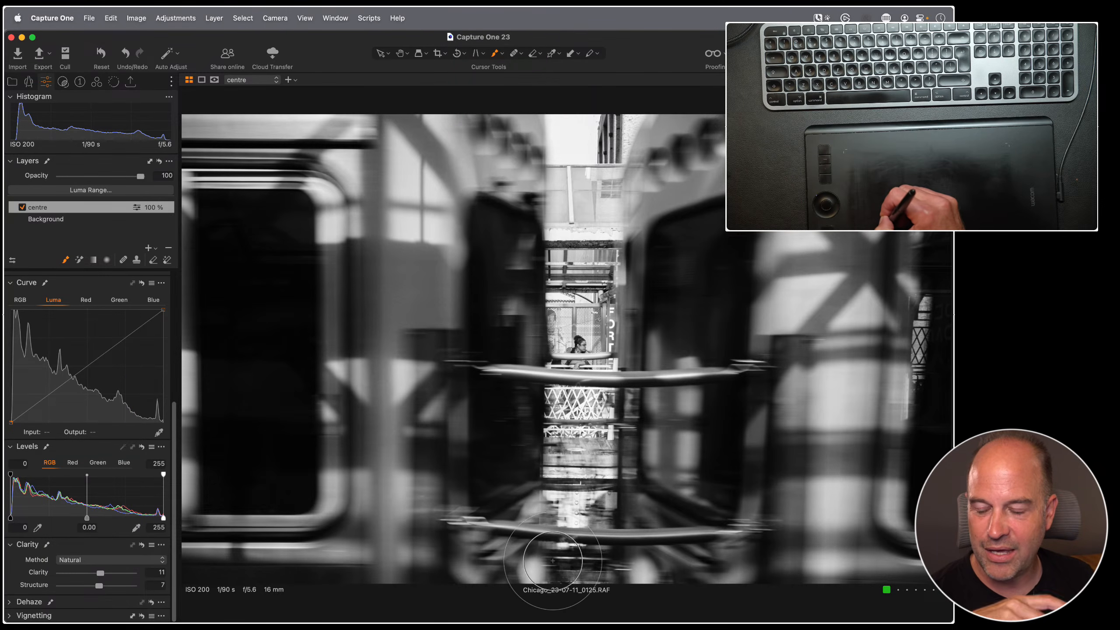
mouse_move(562, 500)
mouse_down()
mouse_move(585, 491)
mouse_move(570, 431)
mouse_move(595, 393)
mouse_move(588, 345)
mouse_move(607, 309)
mouse_move(598, 241)
mouse_move(645, 116)
mouse_up()
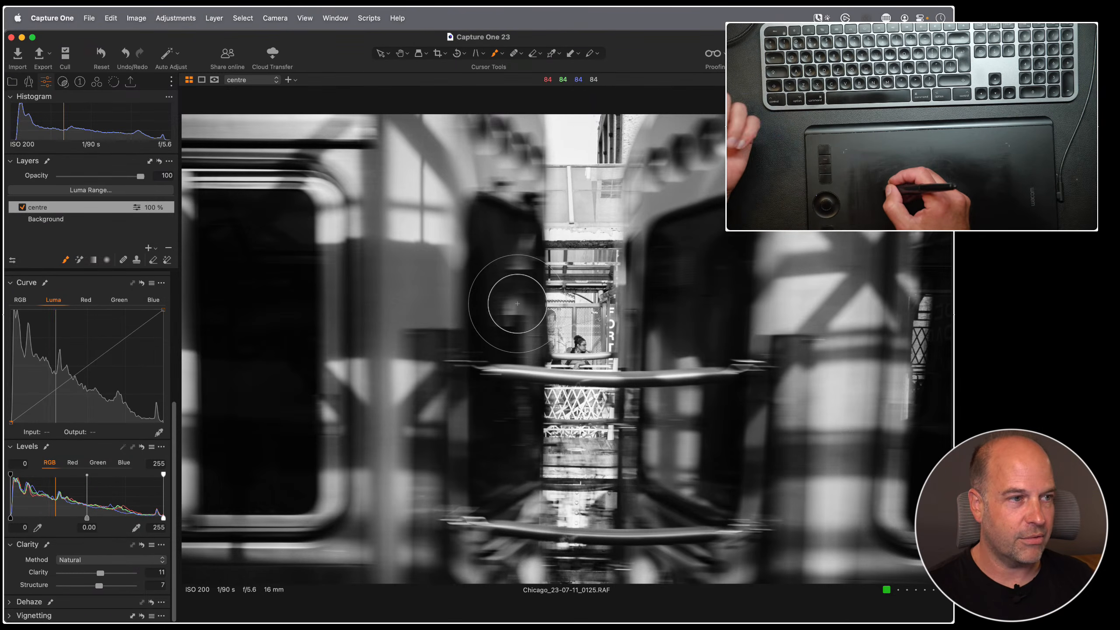
- Compare the photo with the centre layer off and on, and set the layer's opacity to 81
click(22, 207)
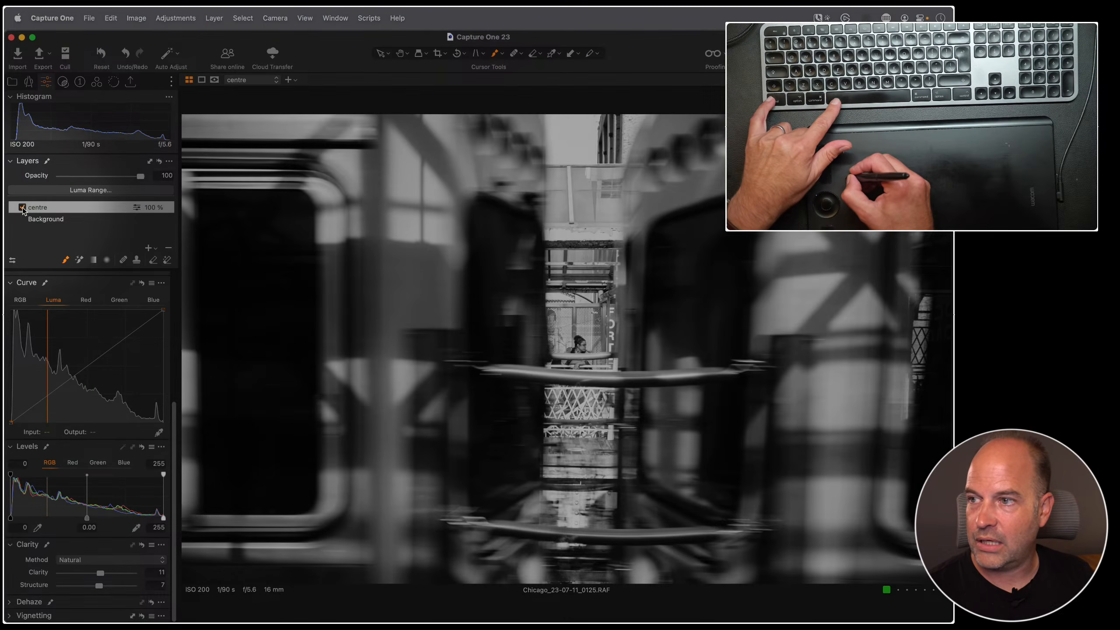
click(22, 207)
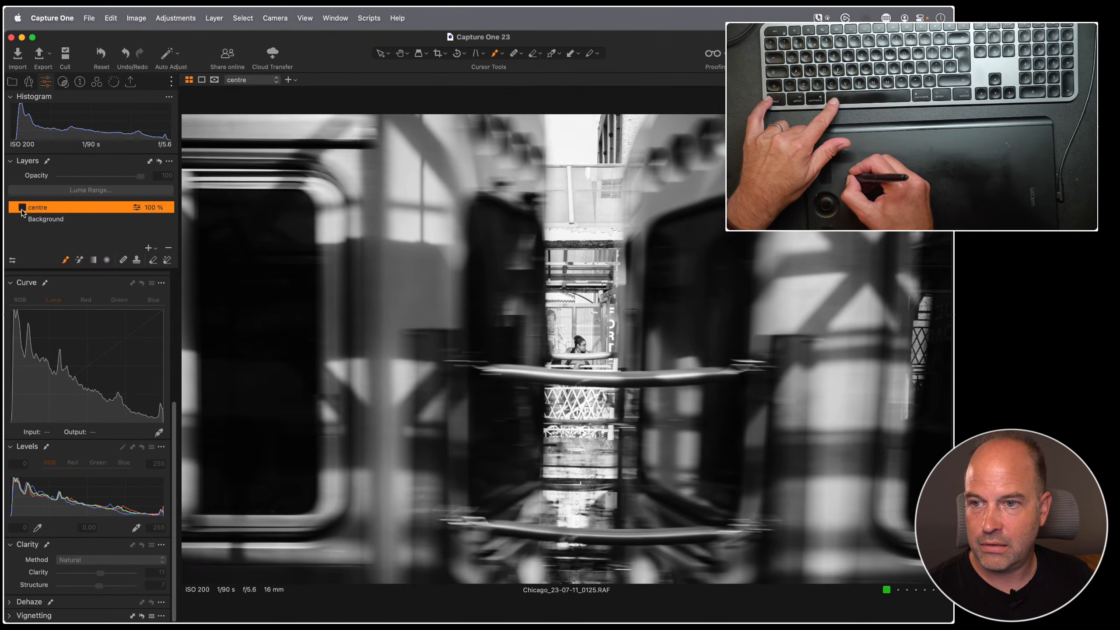
click(22, 207)
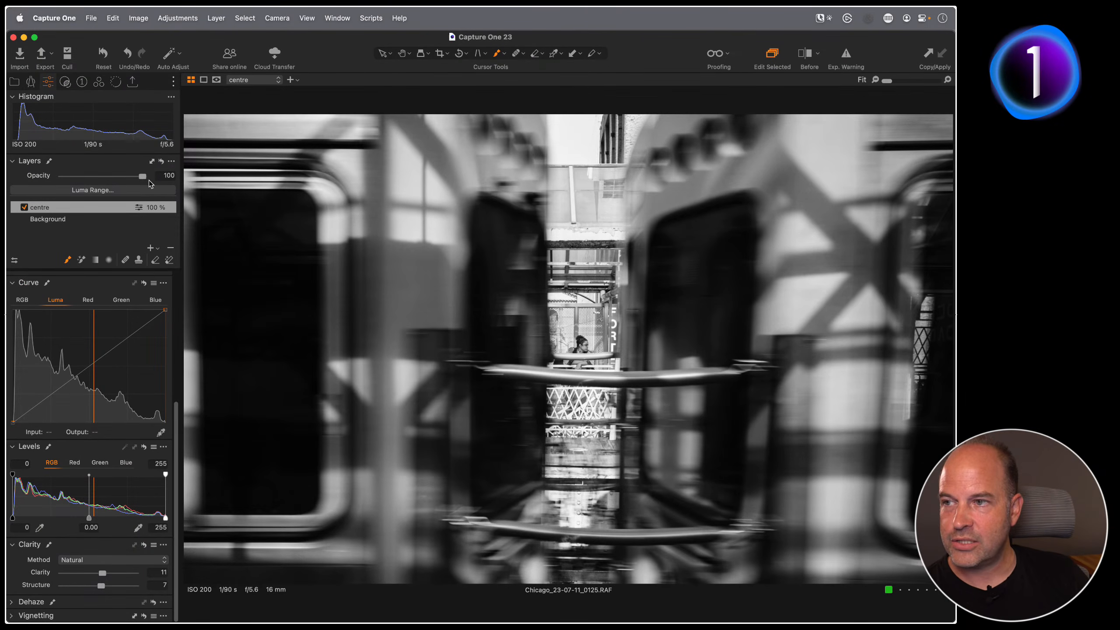
drag(143, 175, 33, 181)
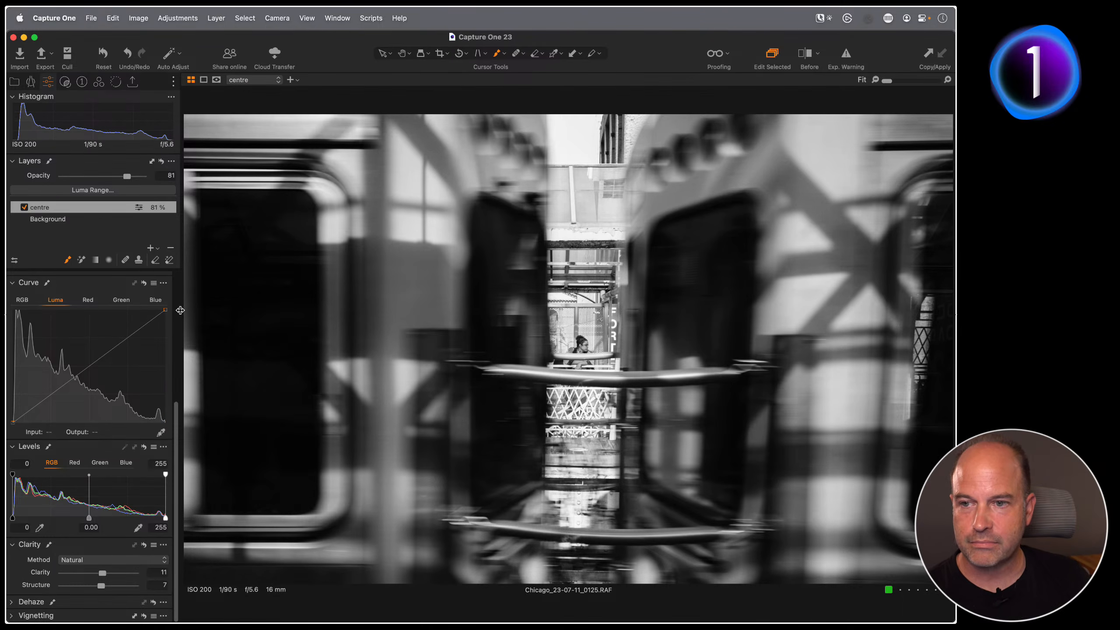
- Inspect the centre layer's mask in grayscale and as a red overlay, and hide the mask display again
click(217, 80)
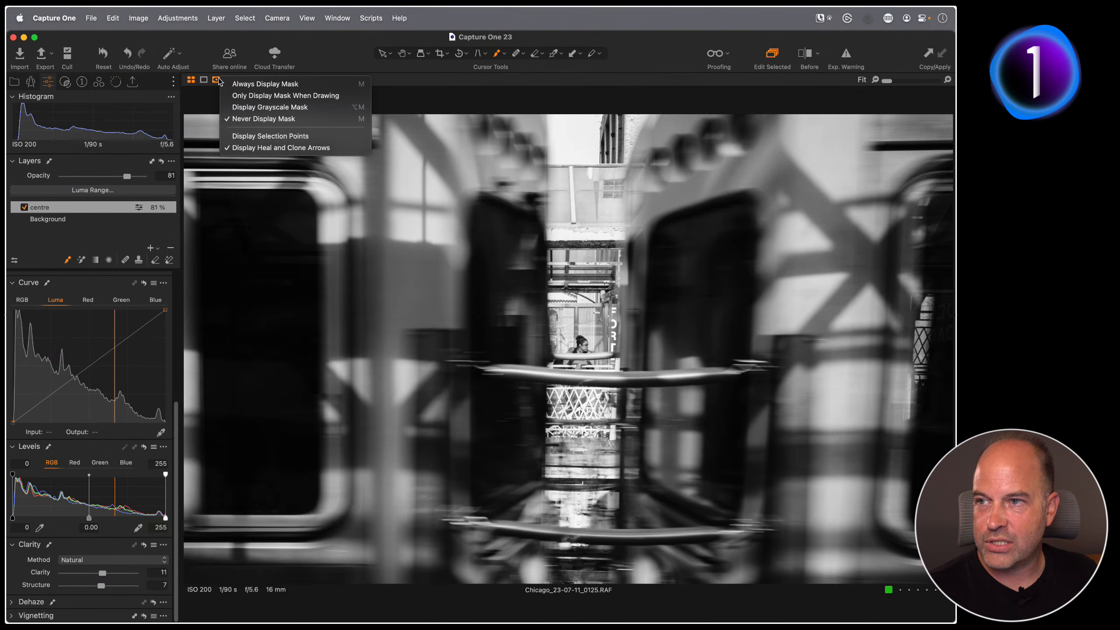
click(317, 109)
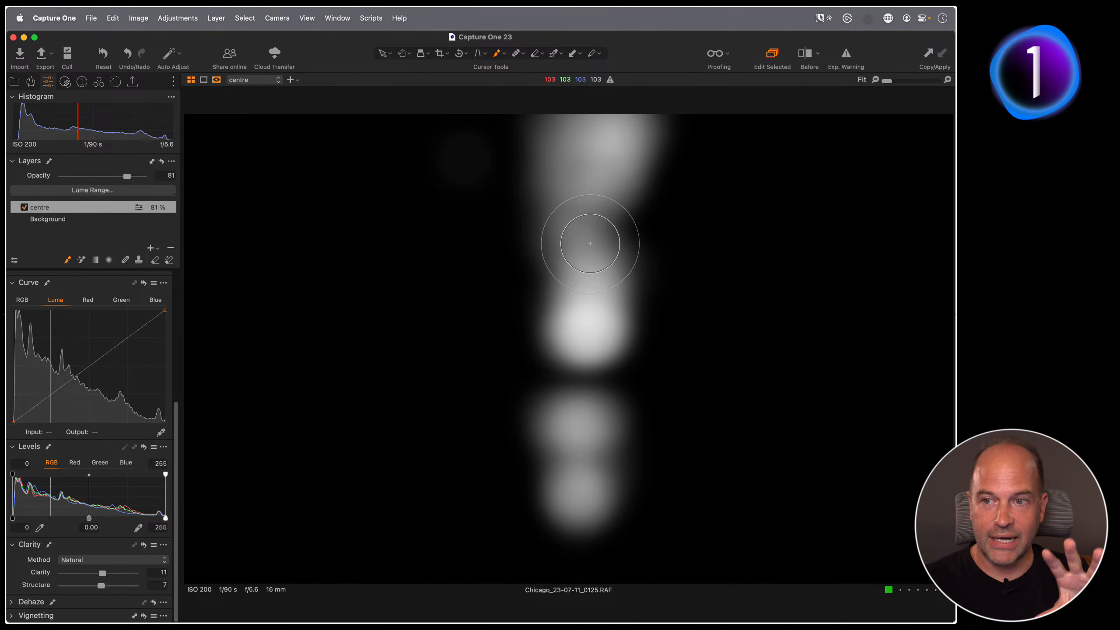
key(alt+m)
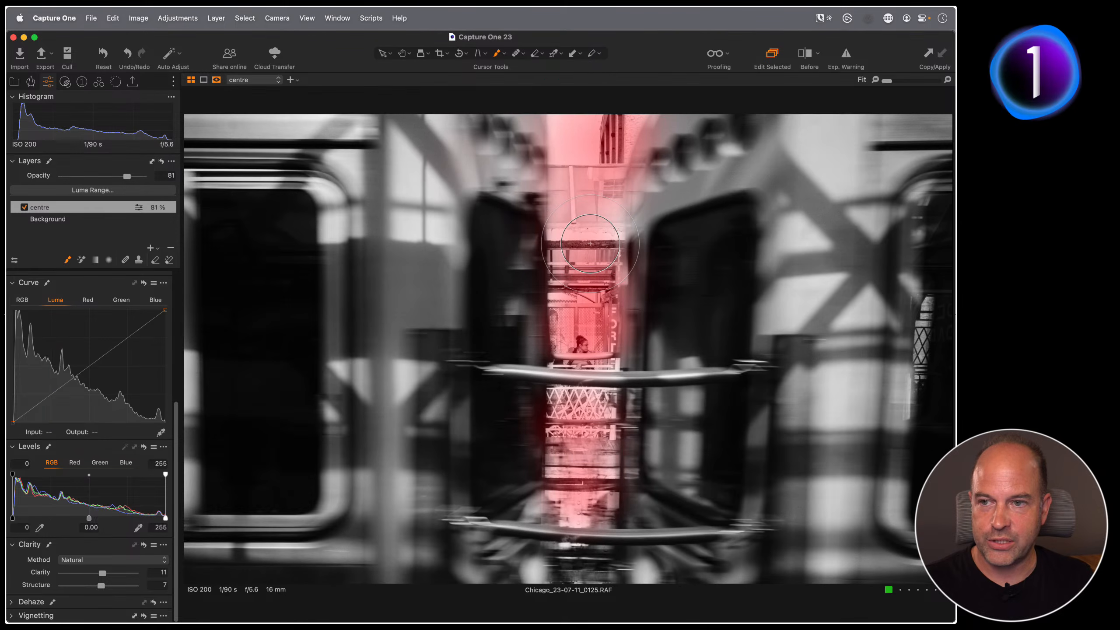
key(m)
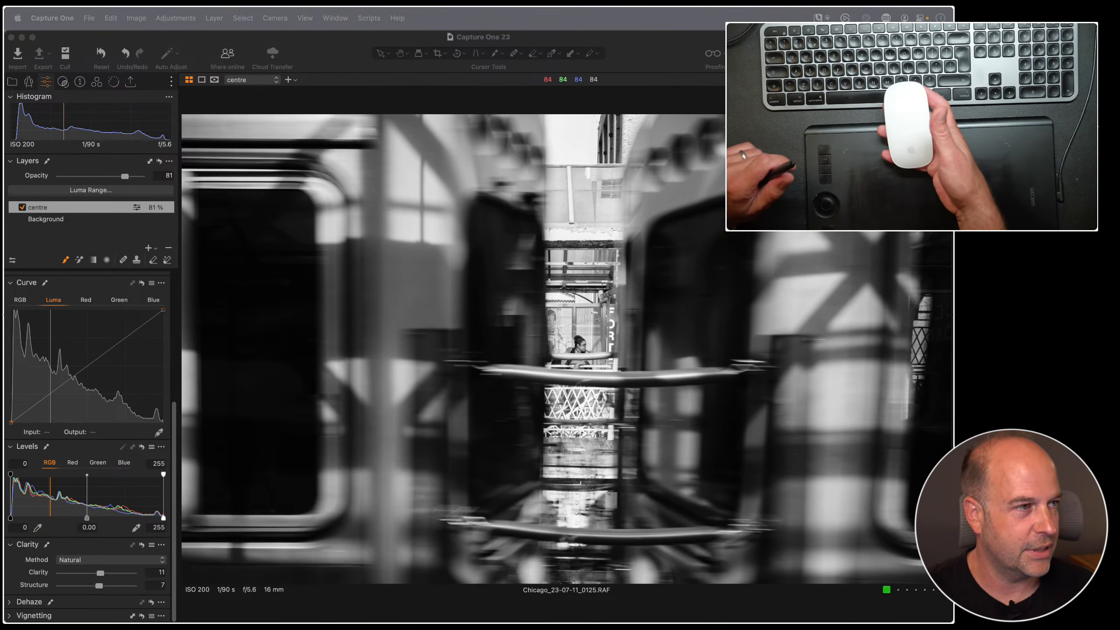
- Zoom in slightly on the gap between the train cars and show the image browser, moving on through its thumbnails
click(607, 344)
scroll(607, 344, up, 3)
scroll(602, 381, down, 1)
scroll(603, 381, down, 2)
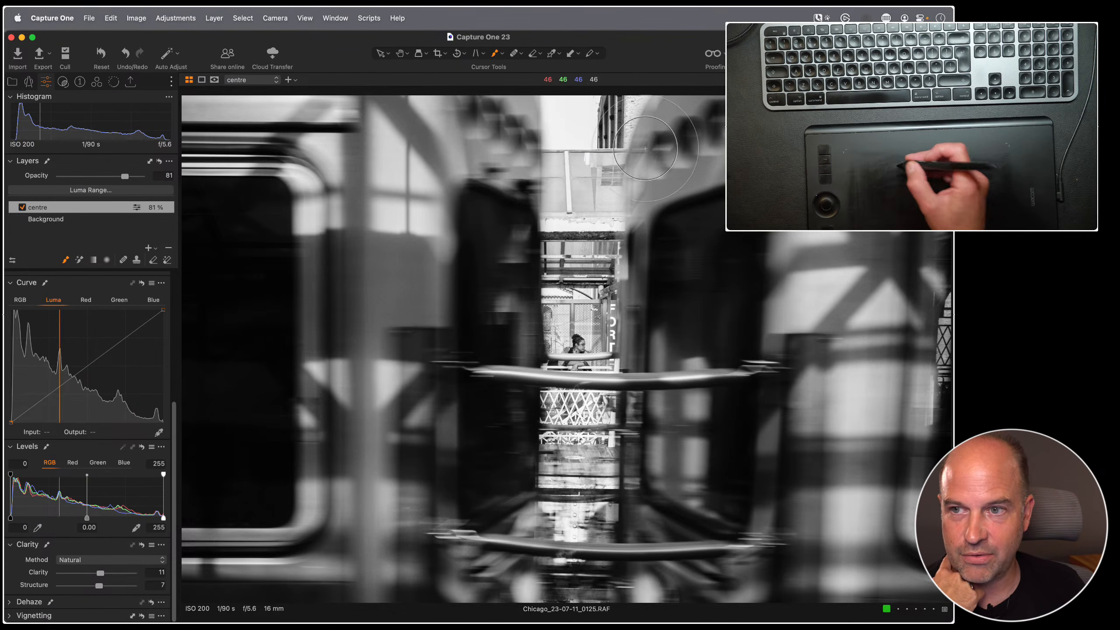
right_click(566, 193)
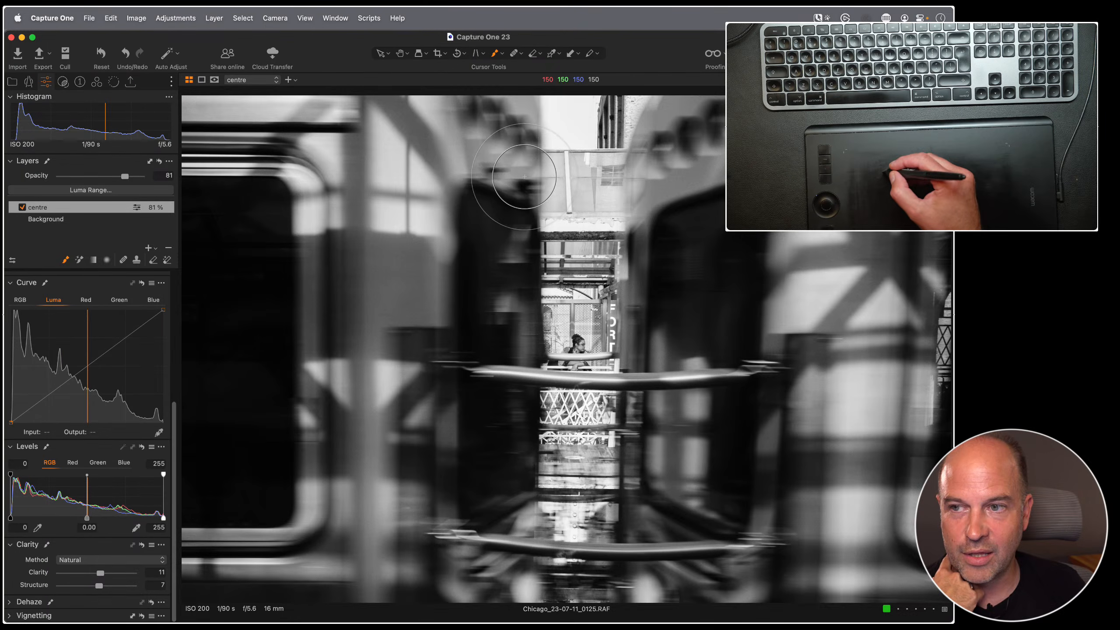
key(super+b)
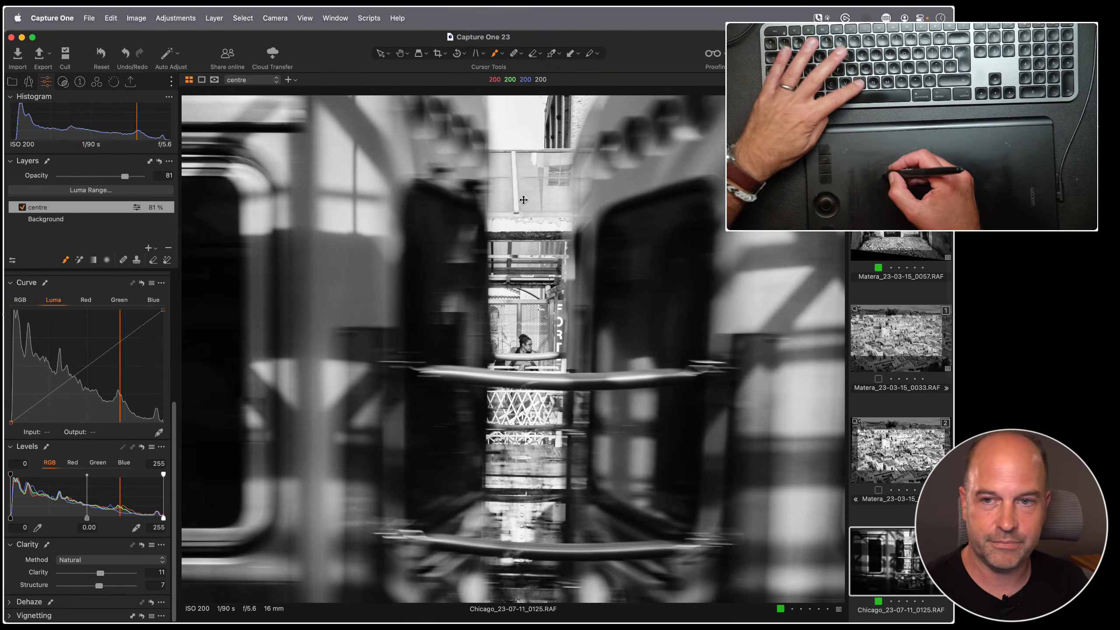
scroll(891, 272, down, 3)
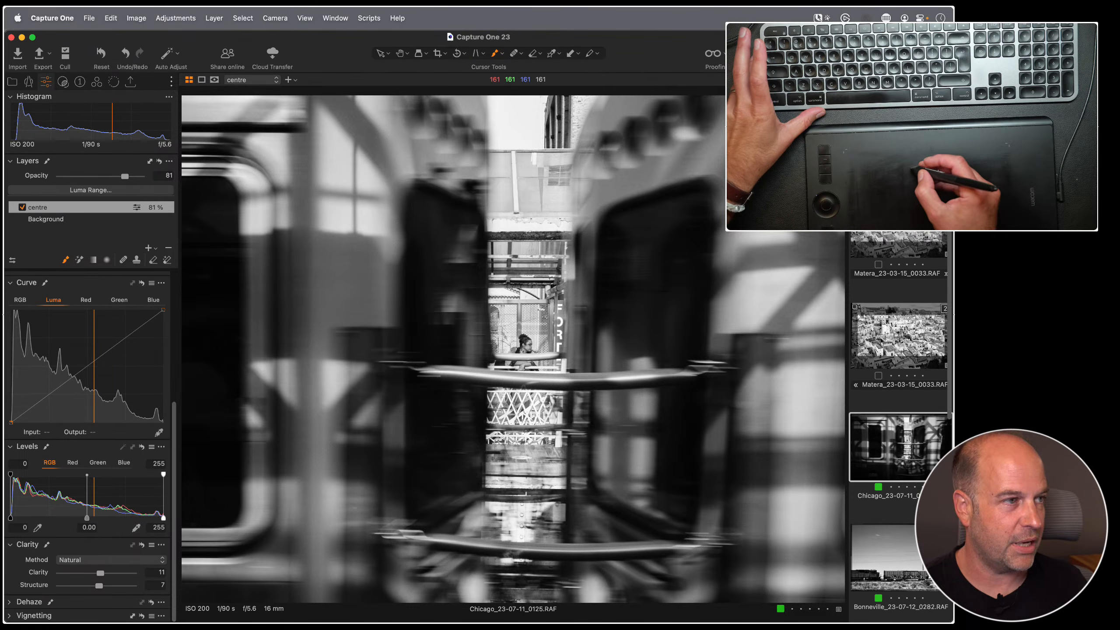
scroll(908, 379, down, 3)
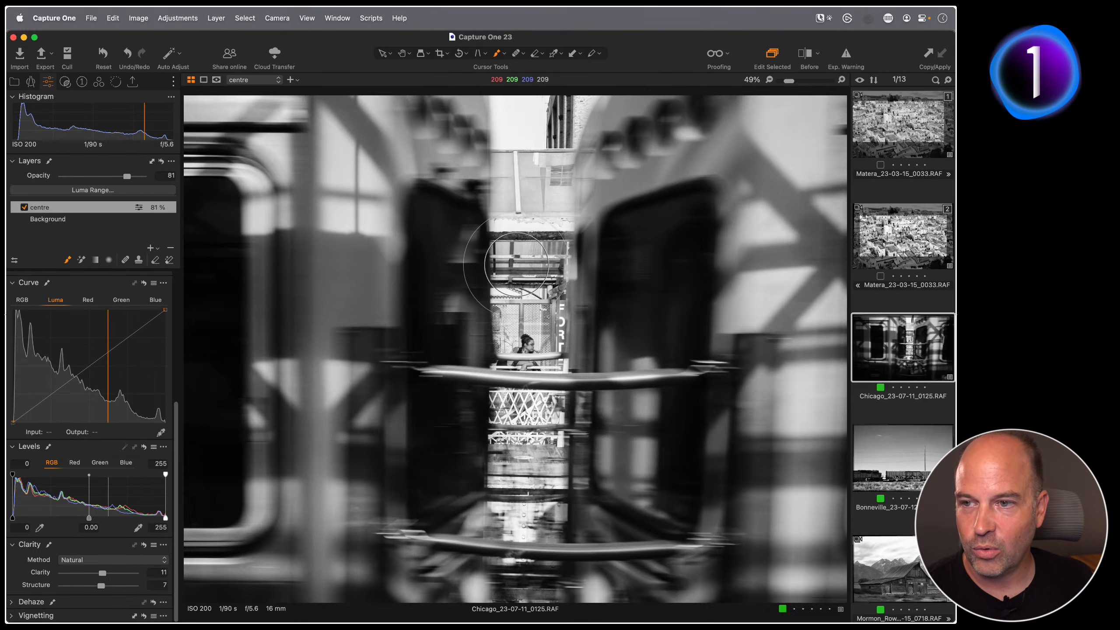
- Brush the mask outward over the upper ends of both train cars and check it as a grayscale mask
right_click(494, 262)
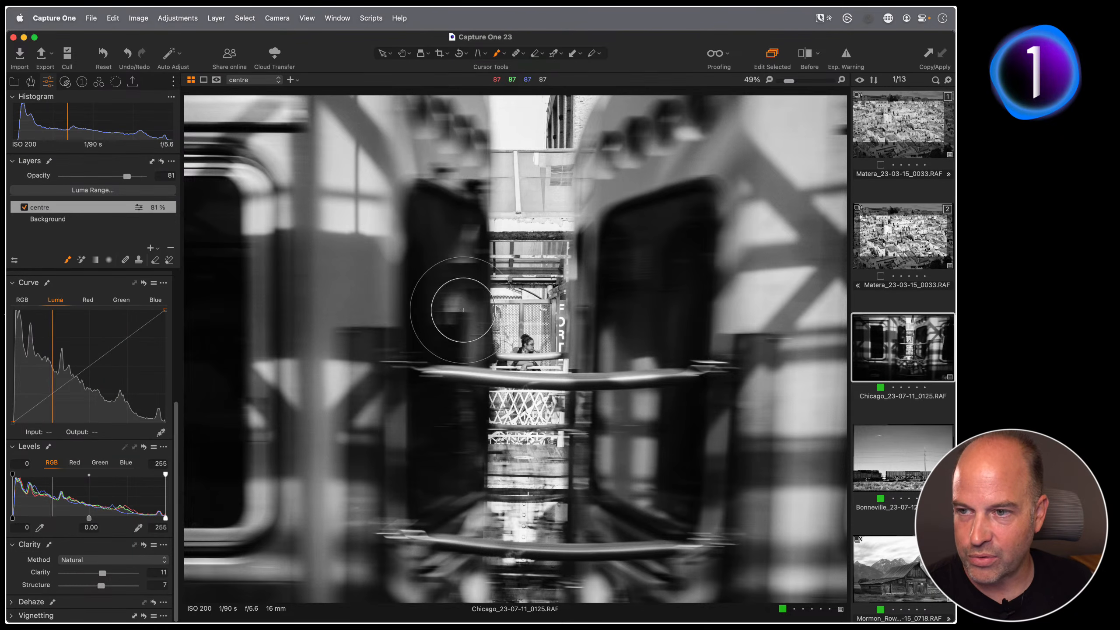
right_click(460, 312)
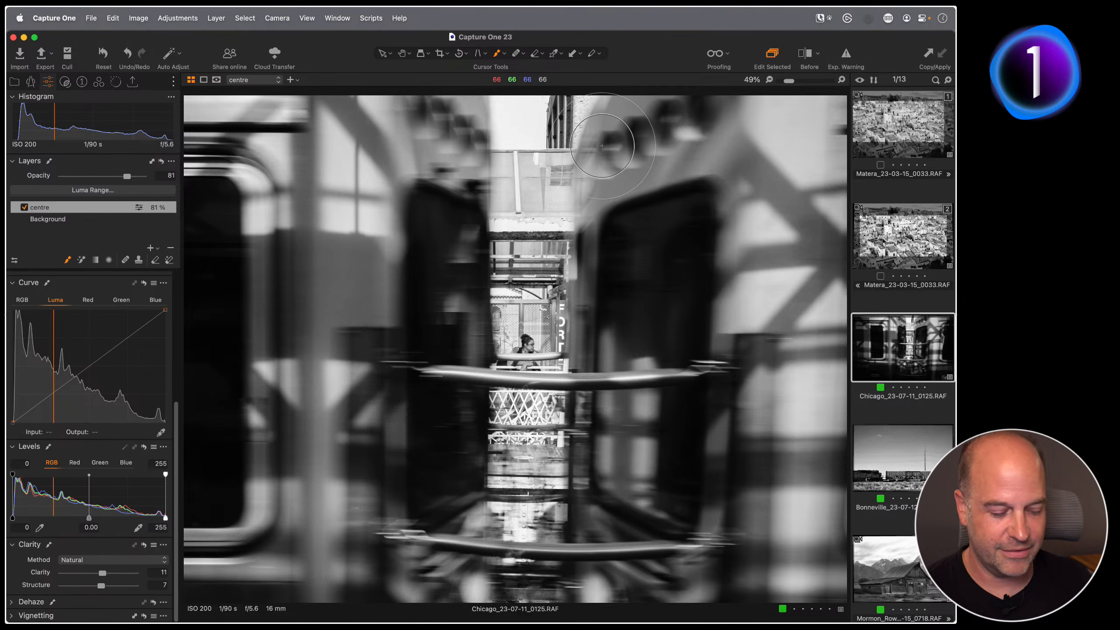
key(m)
key(alt+m)
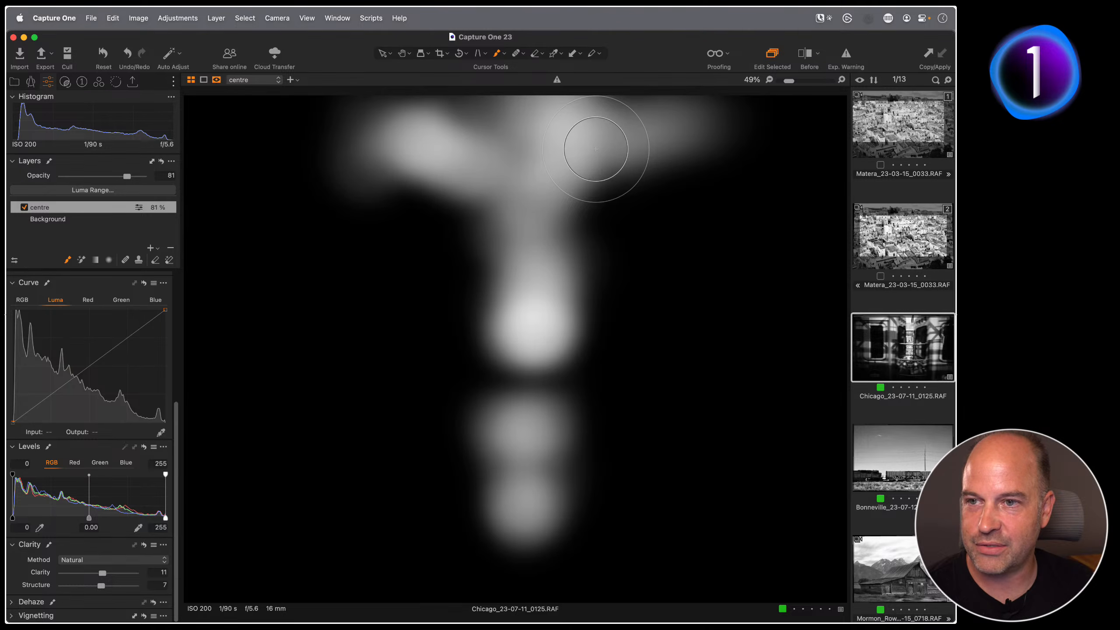
key(alt+m)
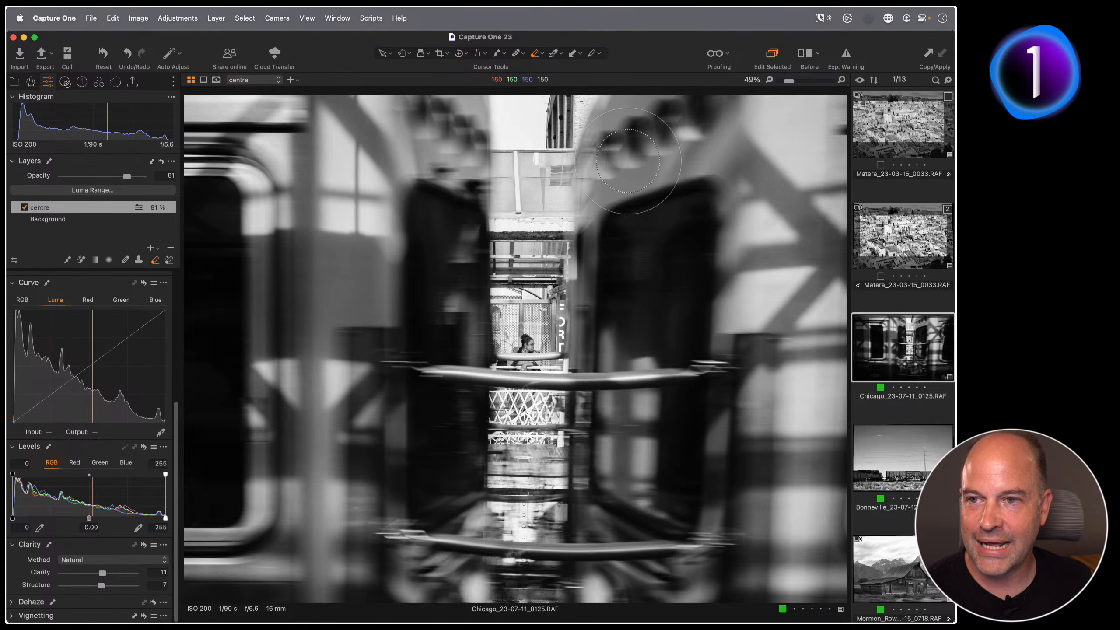
- Erase the centre layer's mask from the upper ends of the train cars with the Erase Mask tool
right_click(630, 167)
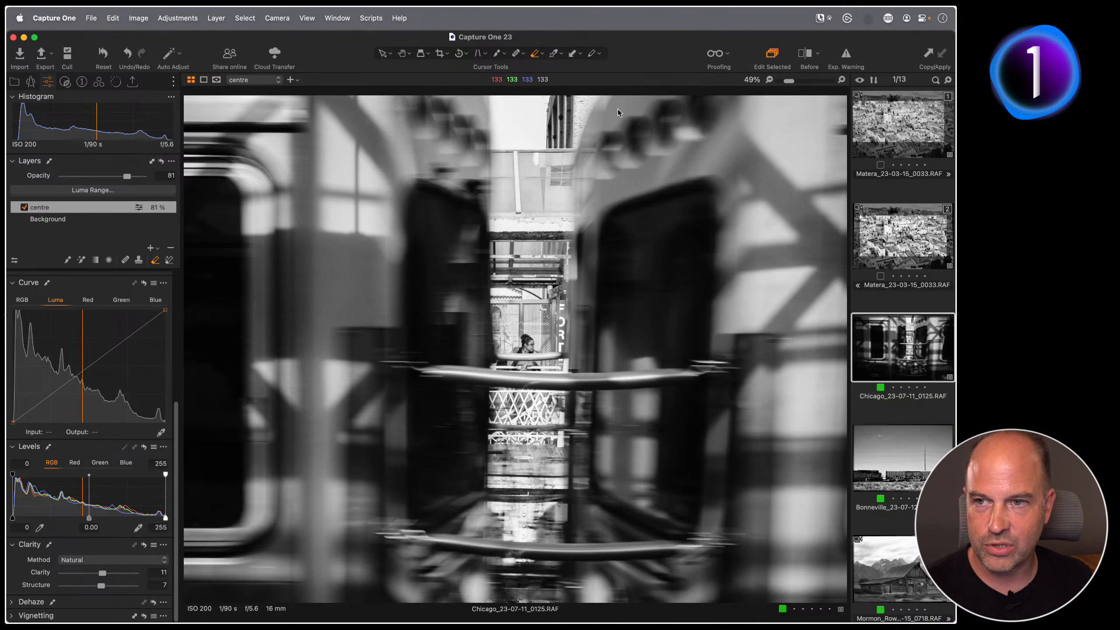
mouse_move(448, 152)
mouse_down()
mouse_move(401, 110)
mouse_move(460, 156)
mouse_move(483, 132)
mouse_move(461, 118)
mouse_up()
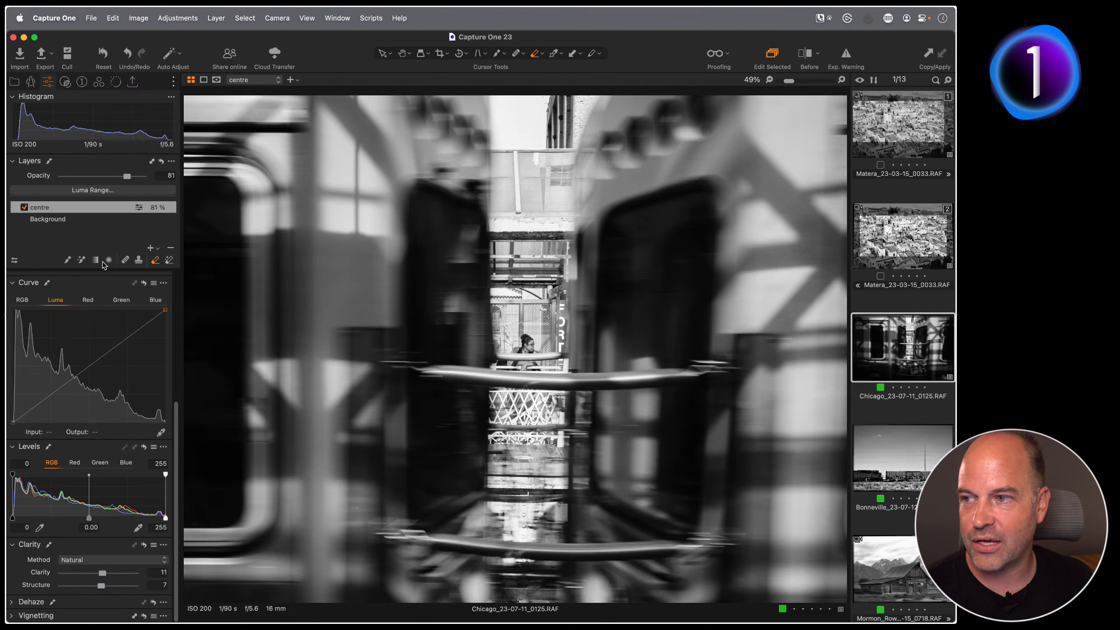
click(68, 260)
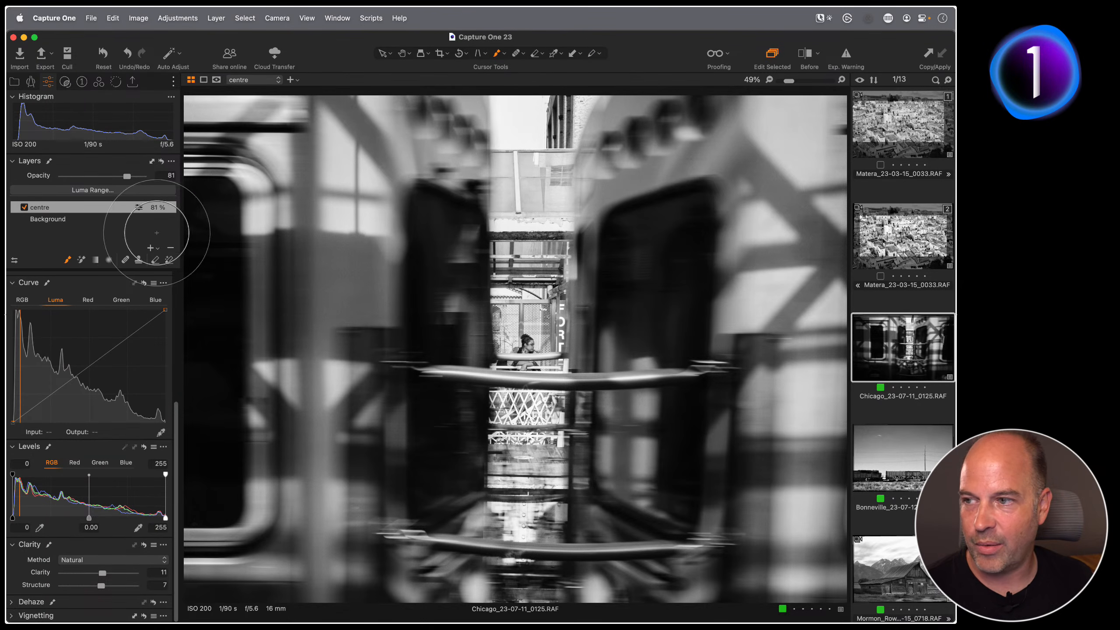
click(154, 262)
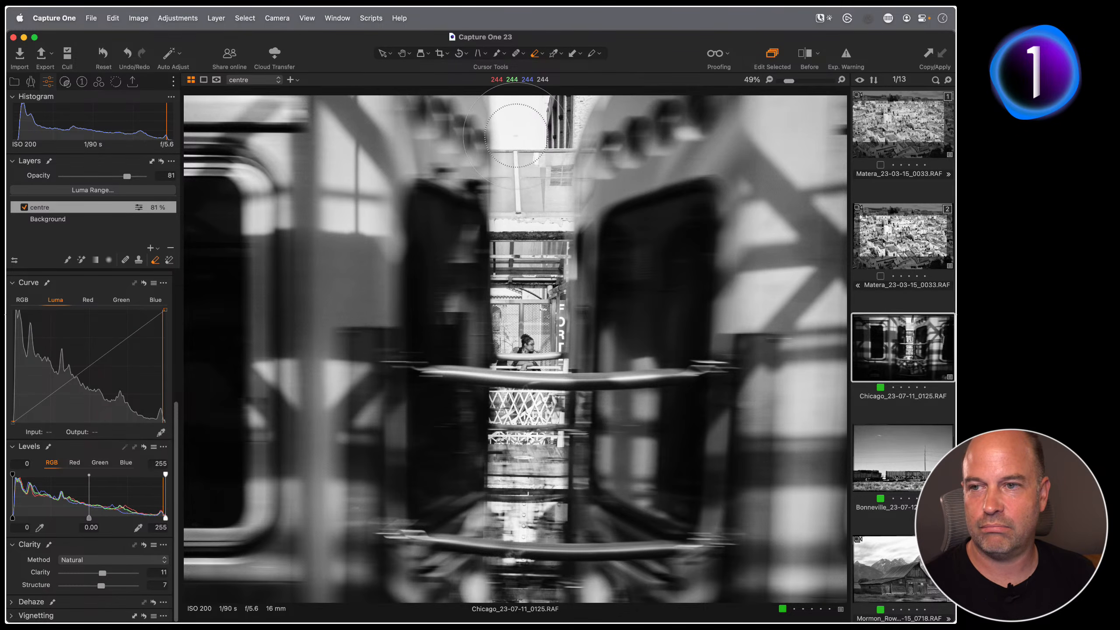
right_click(518, 200)
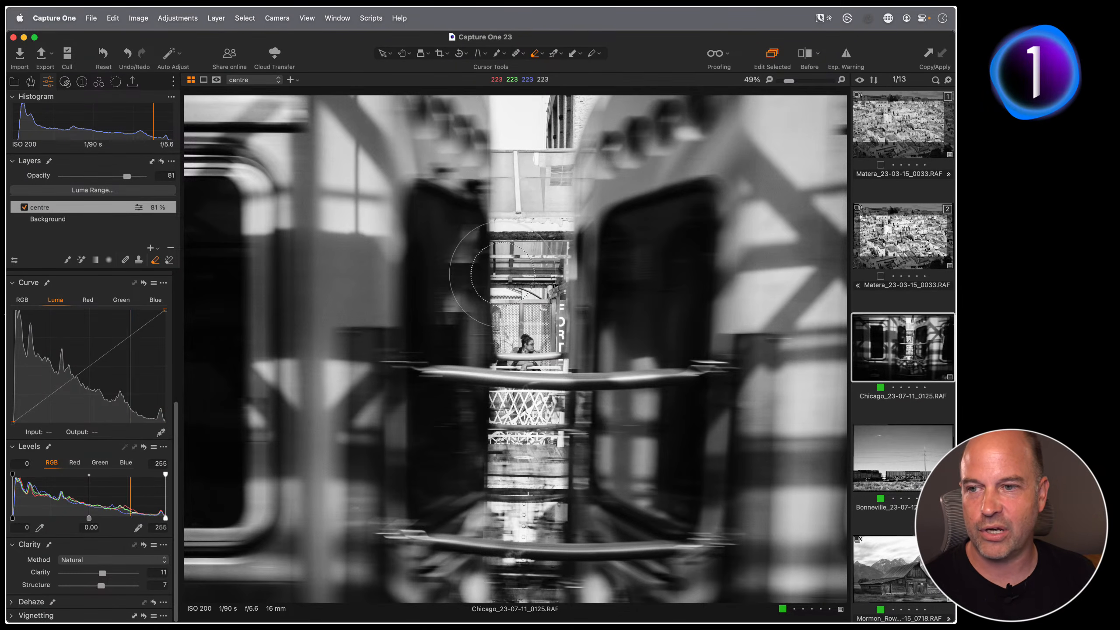
right_click(516, 281)
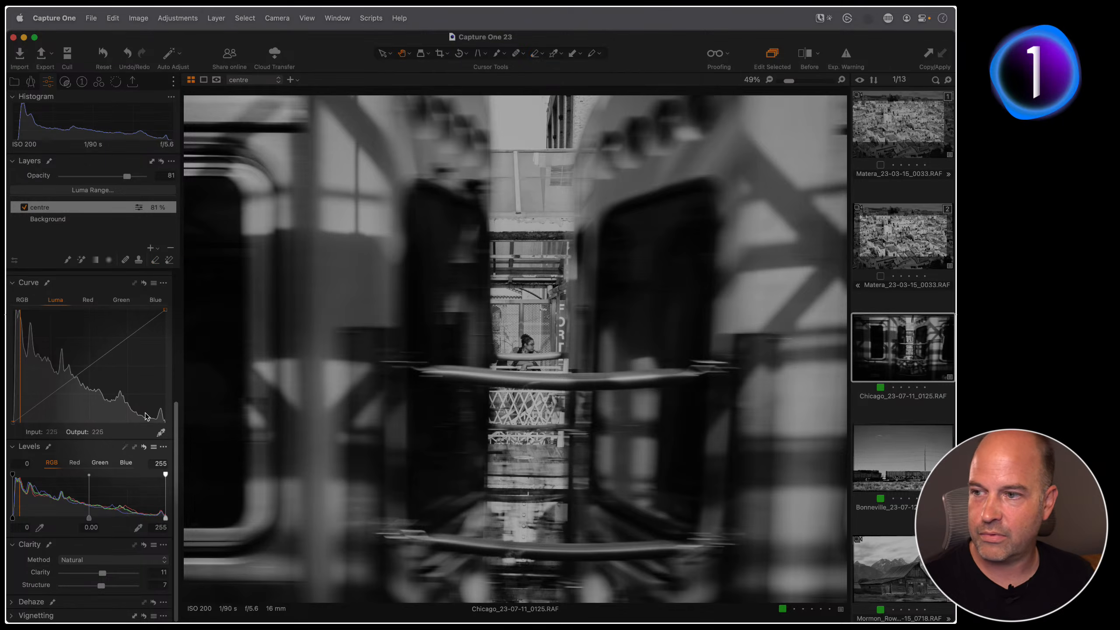
- Switch to the Pan tool and review the centre layer's adjustments from White Balance and Exposure through to Clarity
key(h)
scroll(144, 417, up, 5)
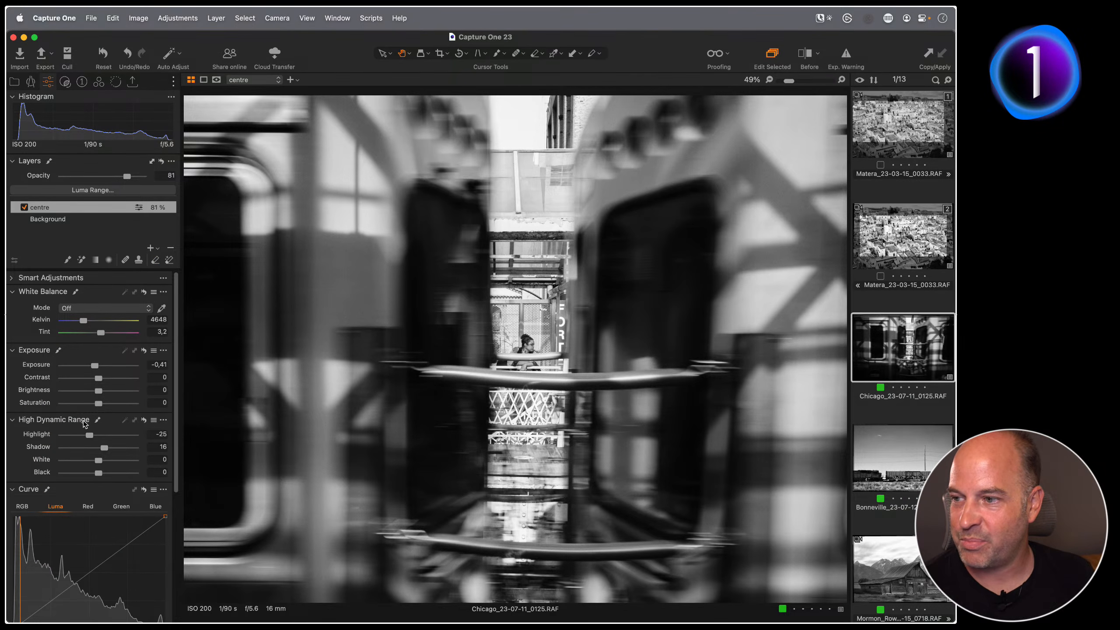
scroll(98, 448, down, 8)
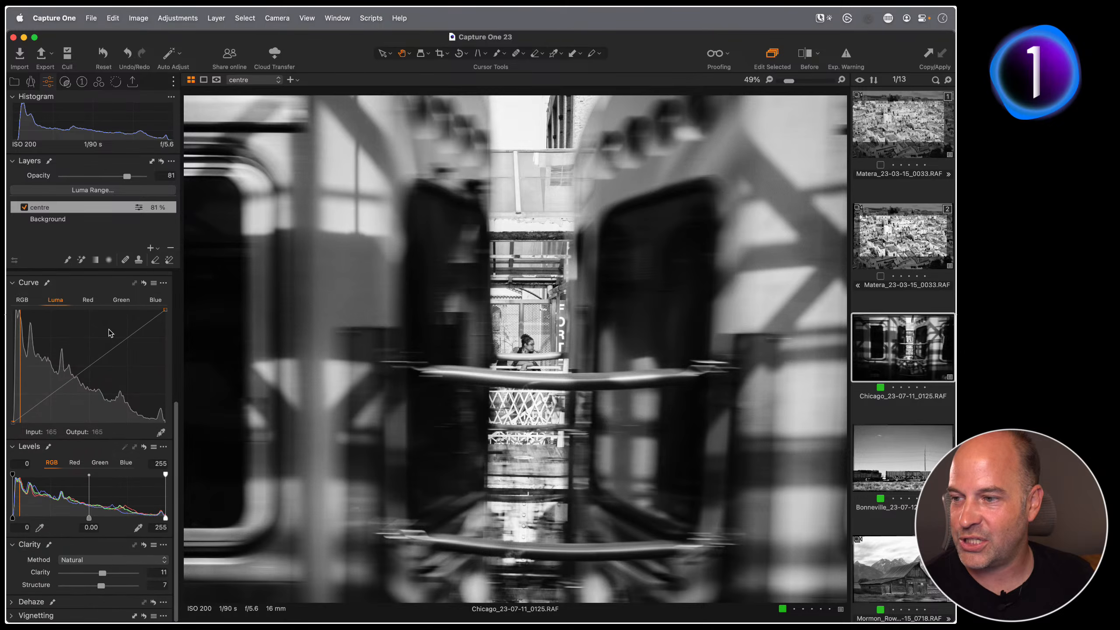
scroll(84, 390, up, 8)
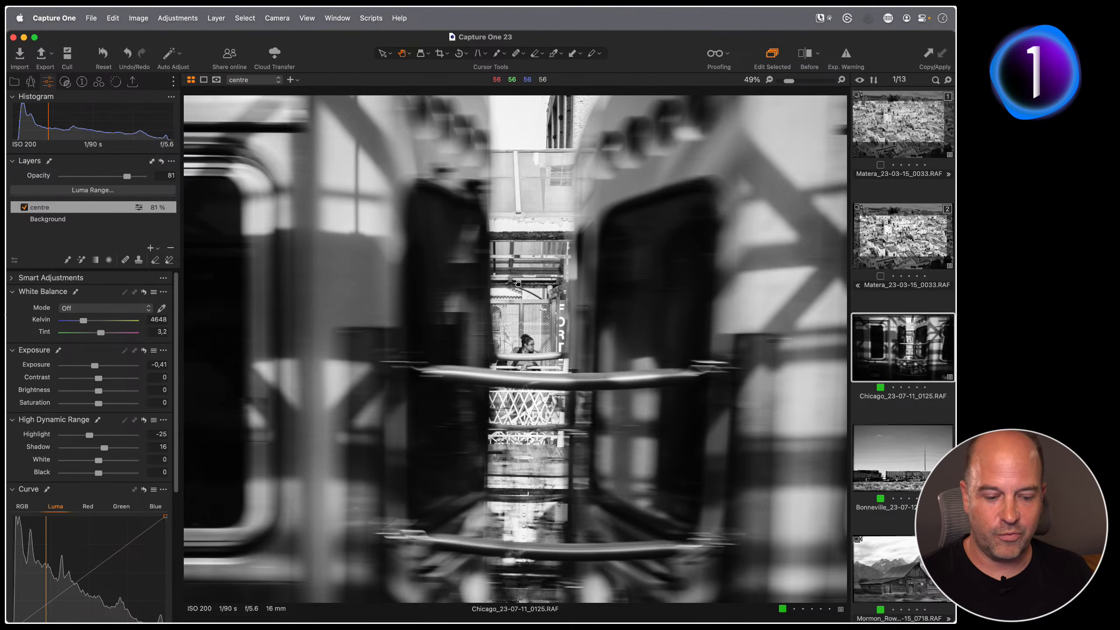
- Open the first black-and-white variant of Mormon_Row_23-07-15_0718.RAF from the full image browser and view the barn at 100%
key(super+alt+v)
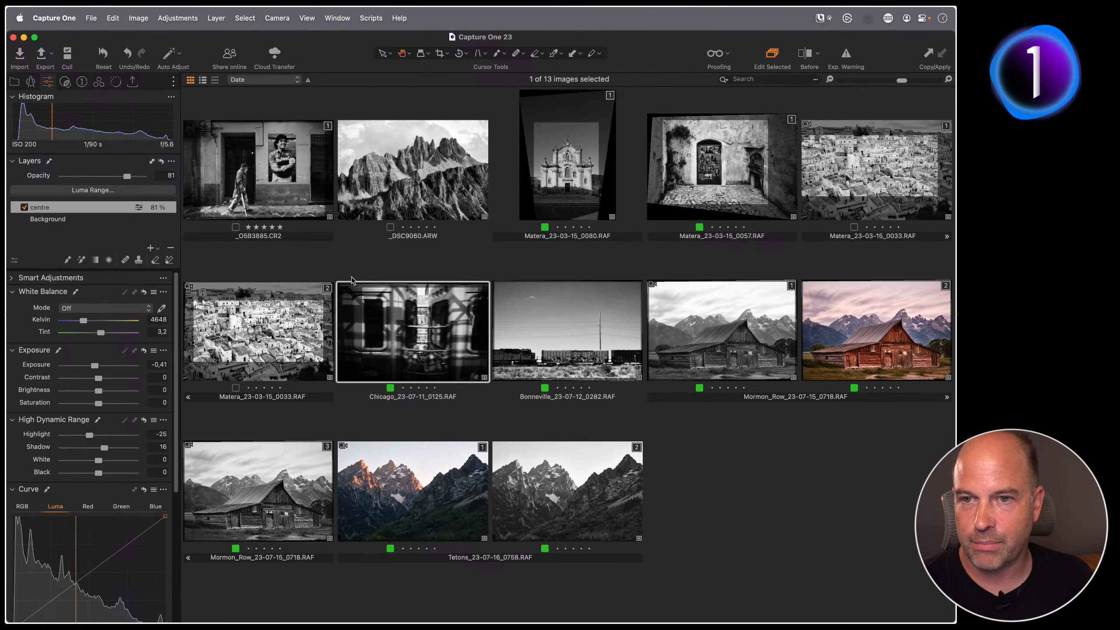
double_click(726, 349)
double_click(591, 413)
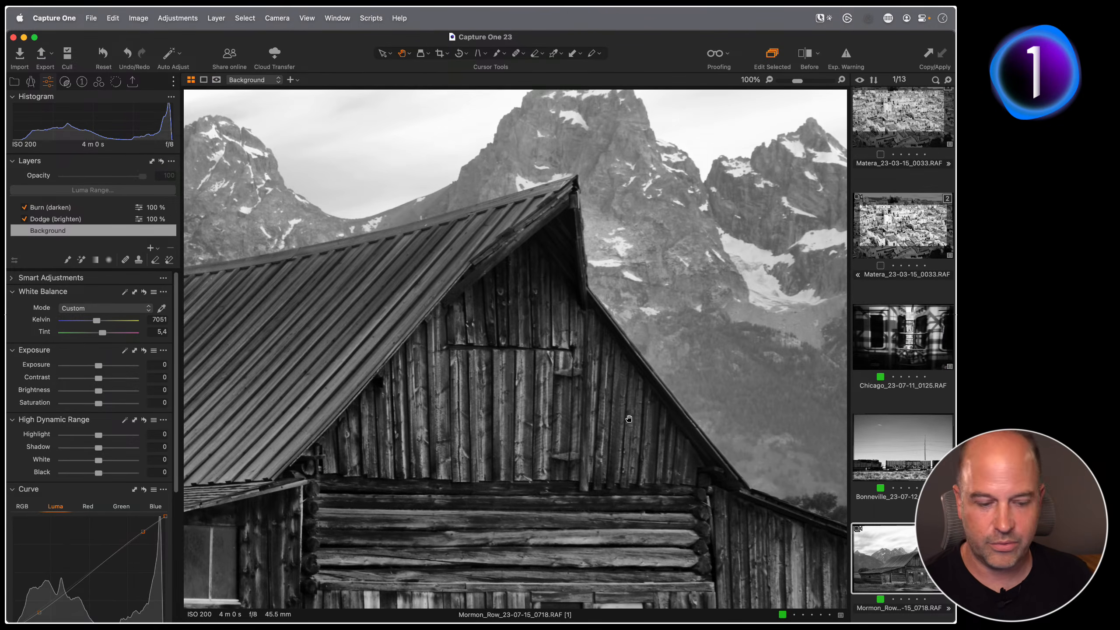
- Fit the whole barn photo in the viewer with the browser hidden, and delete the Burn (darken) and Dodge (brighten) layers
key(super+b)
double_click(588, 419)
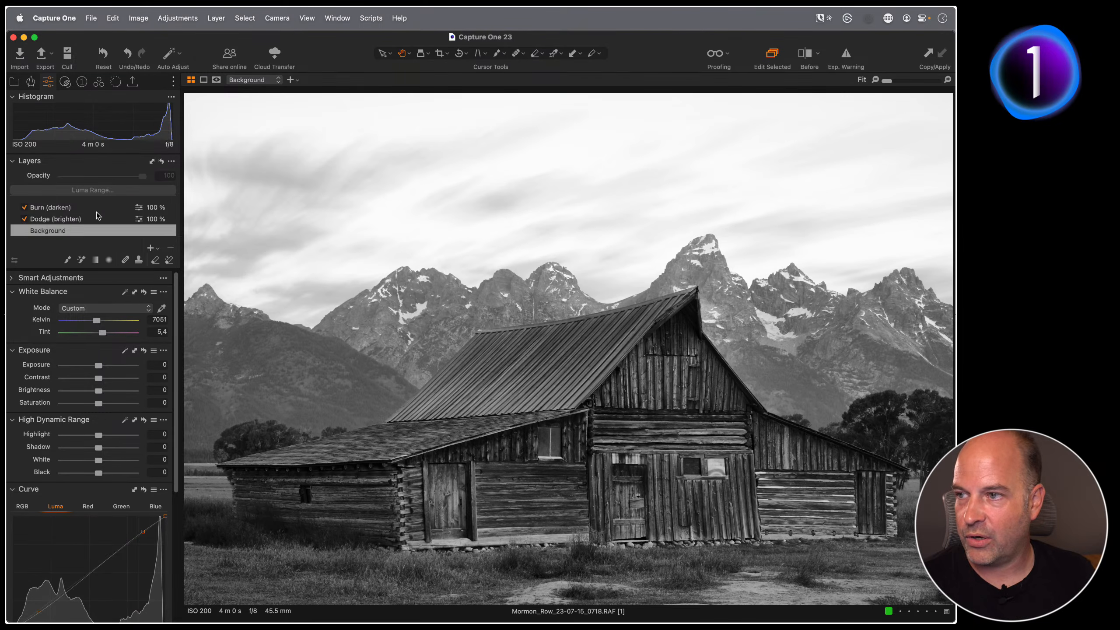
click(79, 207)
click(171, 248)
click(171, 248)
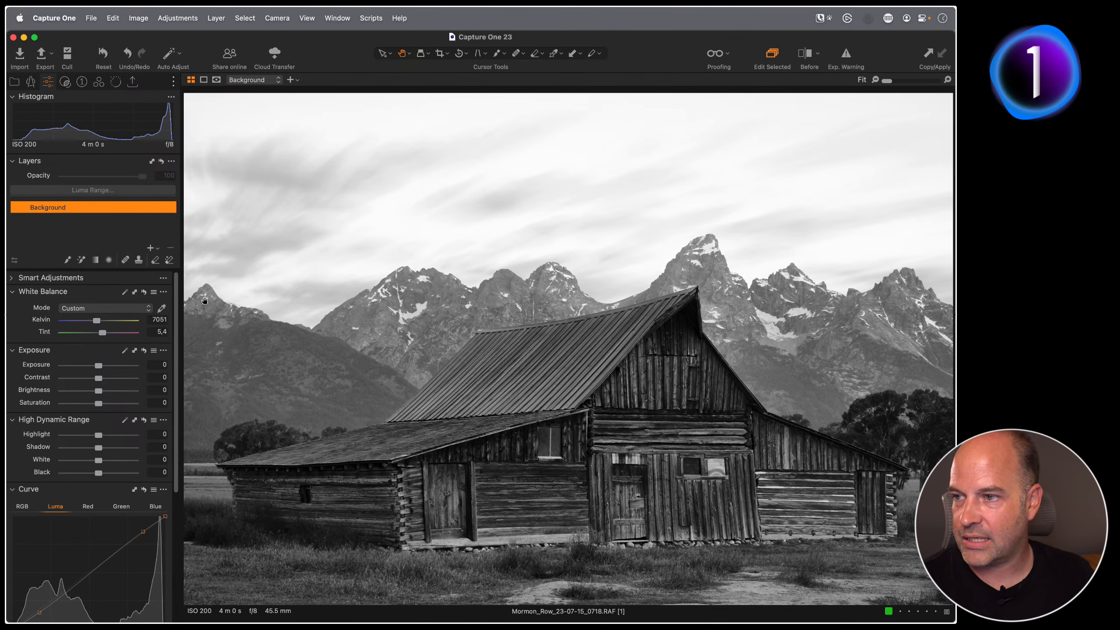
- Open the Style Brushes tool tab and look through the tools that can be added to it, down to Style Brushes
click(82, 82)
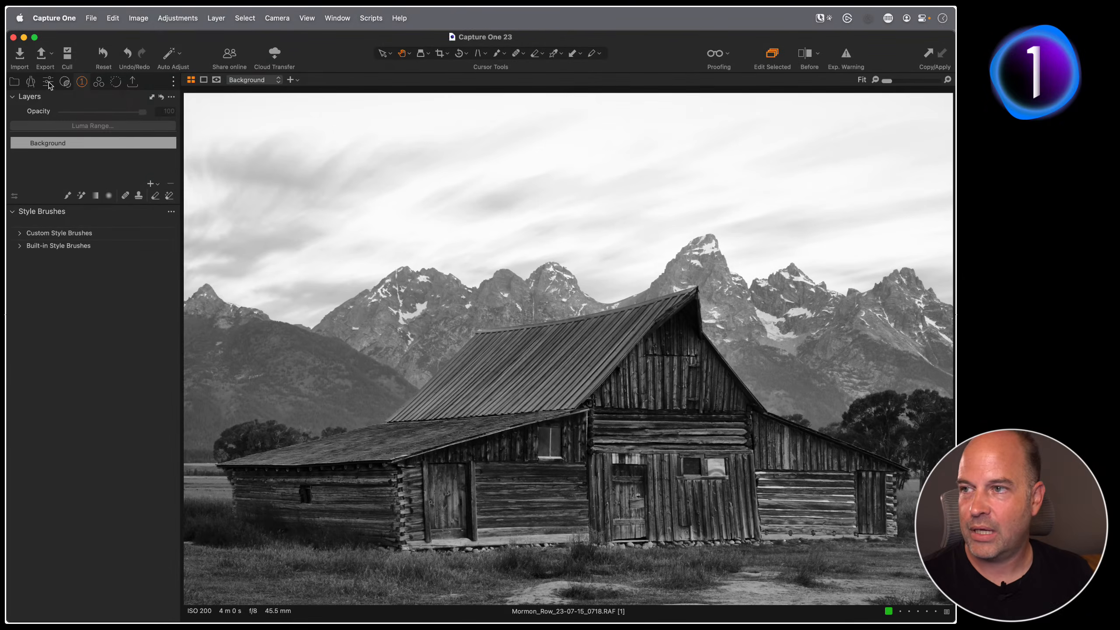
click(173, 81)
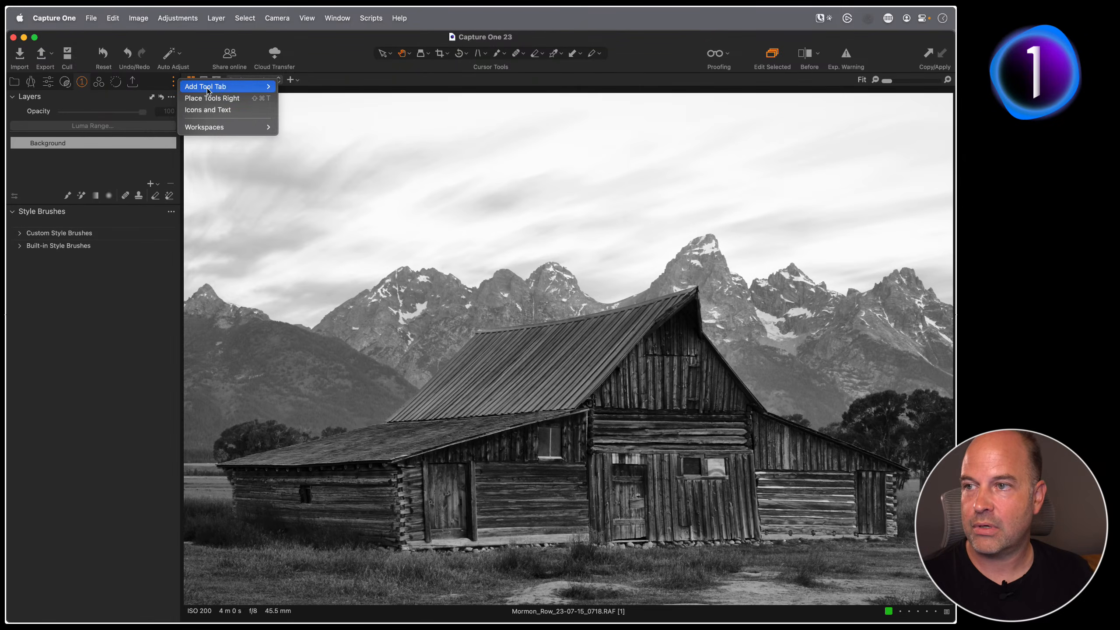
mouse_move(211, 89)
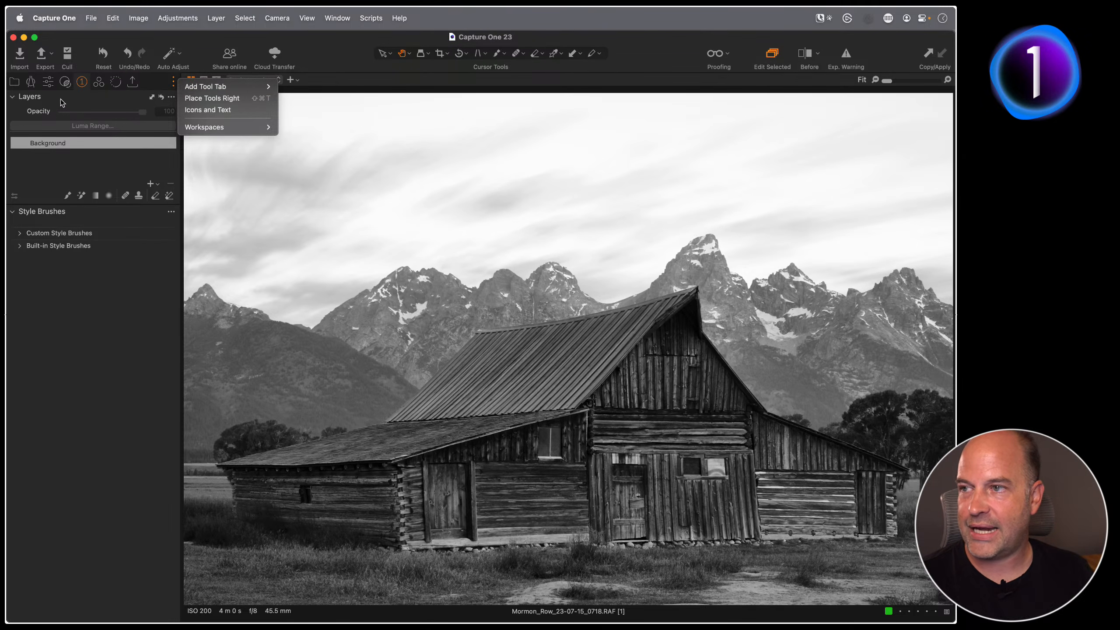
click(83, 88)
right_click(84, 88)
mouse_move(107, 93)
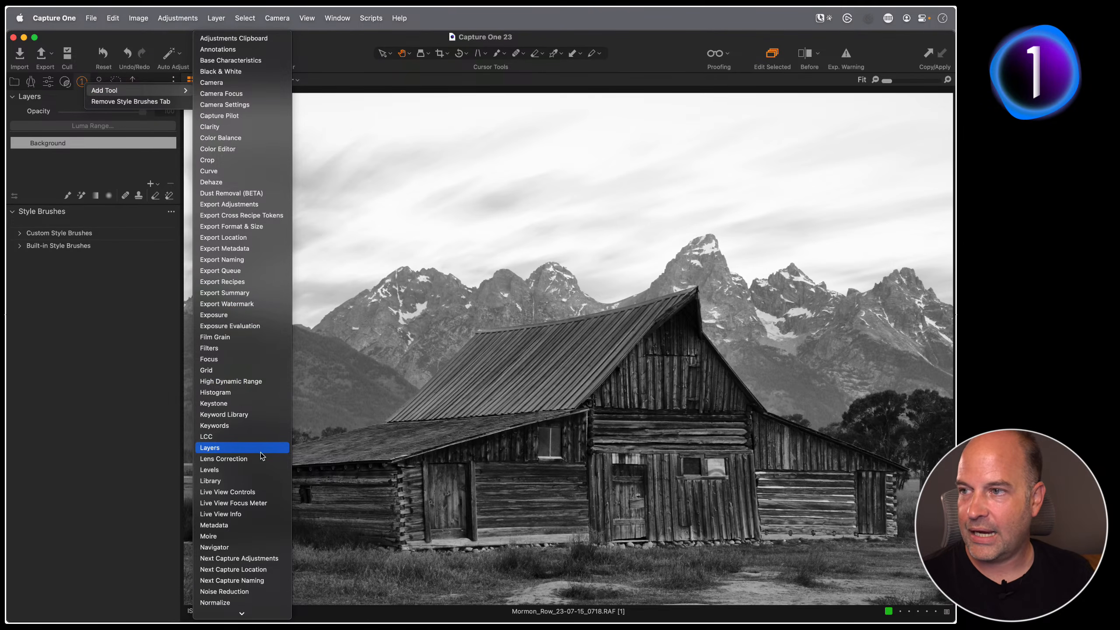
mouse_move(258, 618)
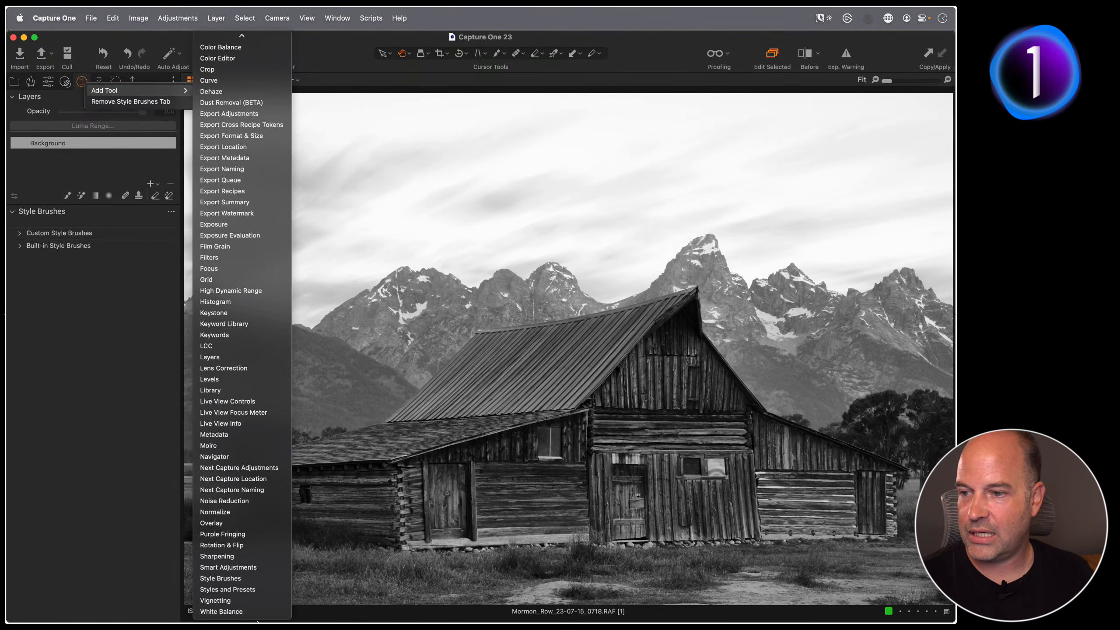
click(250, 582)
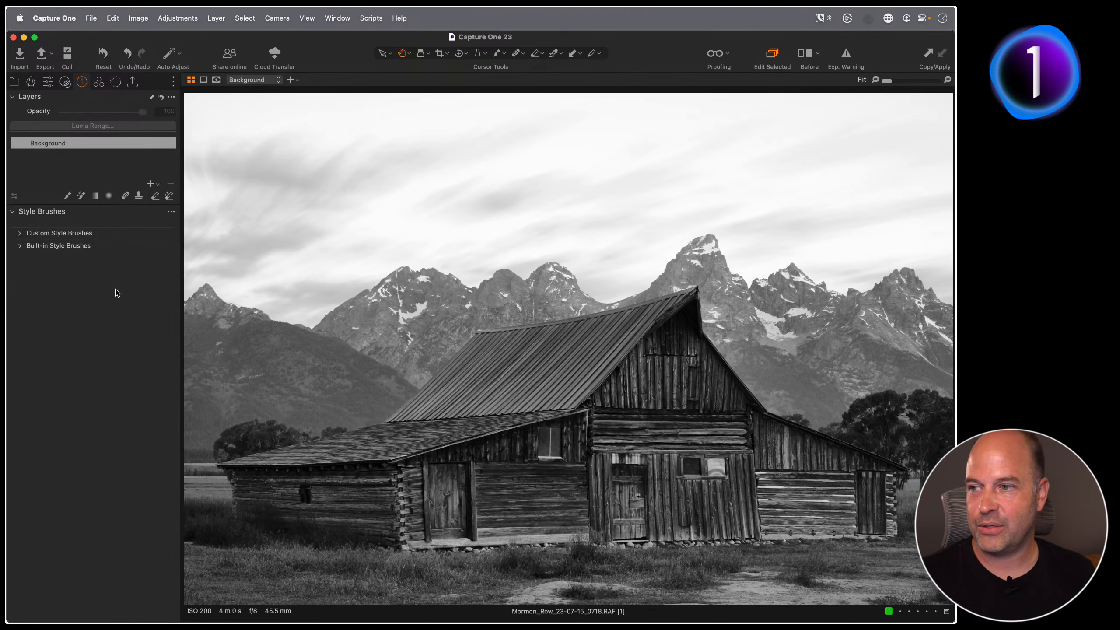
- Choose the Dodge (brighten) style brush from the built-in Light & Contrast set and slightly enlarge the brush
click(20, 247)
click(27, 281)
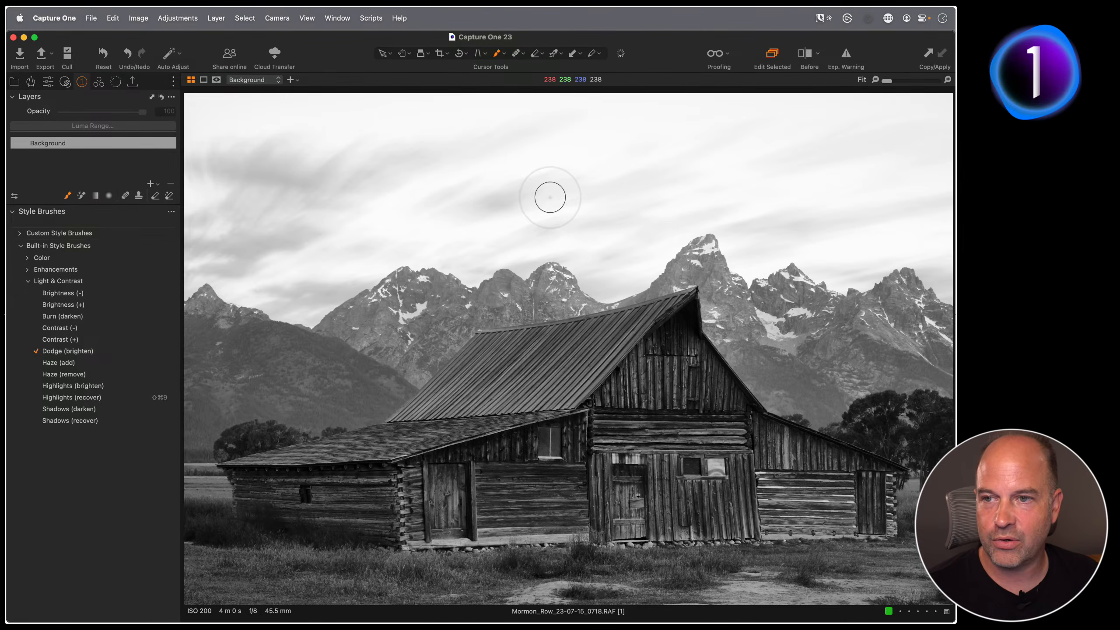
right_click(533, 194)
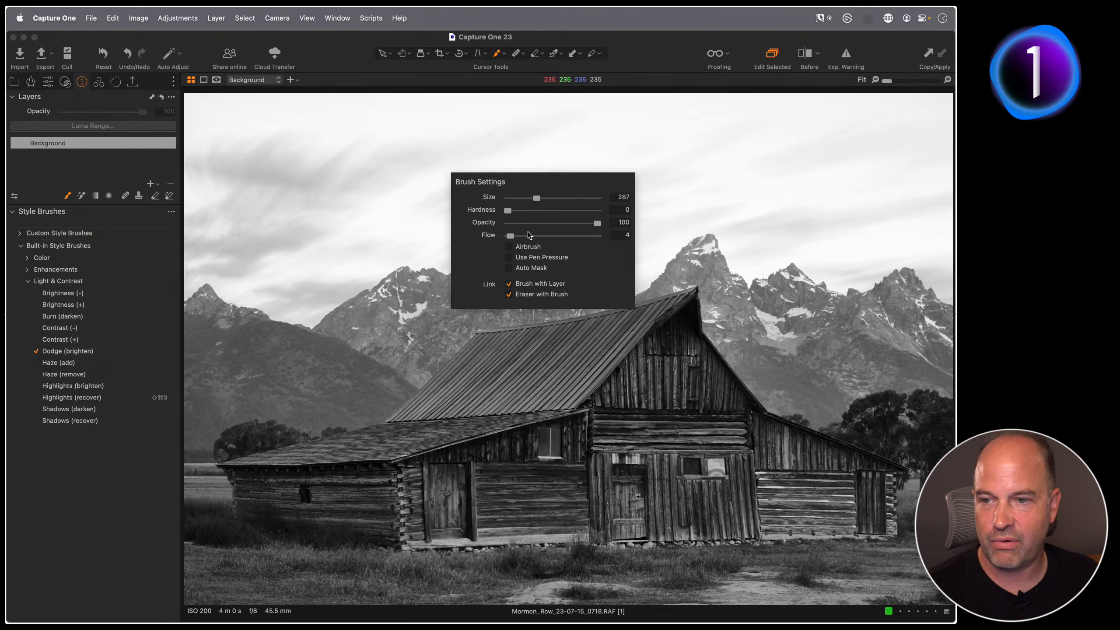
drag(536, 197, 541, 197)
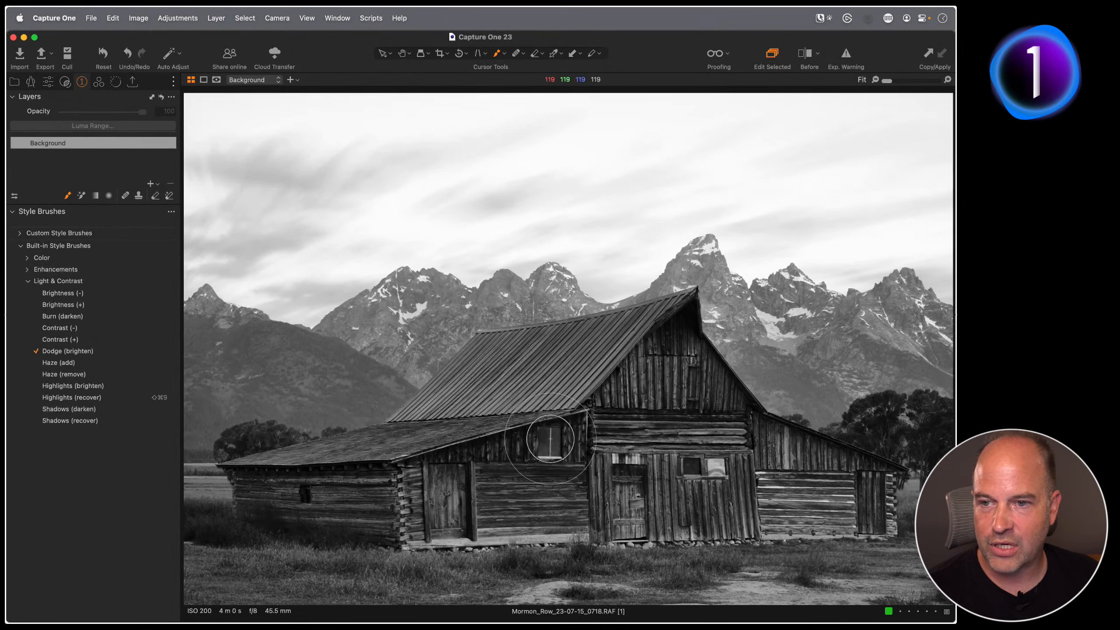
- Brighten the barn's front gable and log walls with the Dodge (brighten) brush, adjusting the brush size along the way
mouse_move(665, 353)
mouse_down()
mouse_move(683, 329)
mouse_move(704, 382)
mouse_move(683, 322)
mouse_move(692, 364)
mouse_move(675, 362)
mouse_up()
right_click(489, 453)
mouse_move(489, 453)
mouse_down()
mouse_move(458, 454)
mouse_move(590, 421)
mouse_move(505, 451)
mouse_up()
mouse_move(628, 408)
mouse_down()
mouse_move(612, 416)
mouse_move(668, 360)
mouse_move(717, 405)
mouse_up()
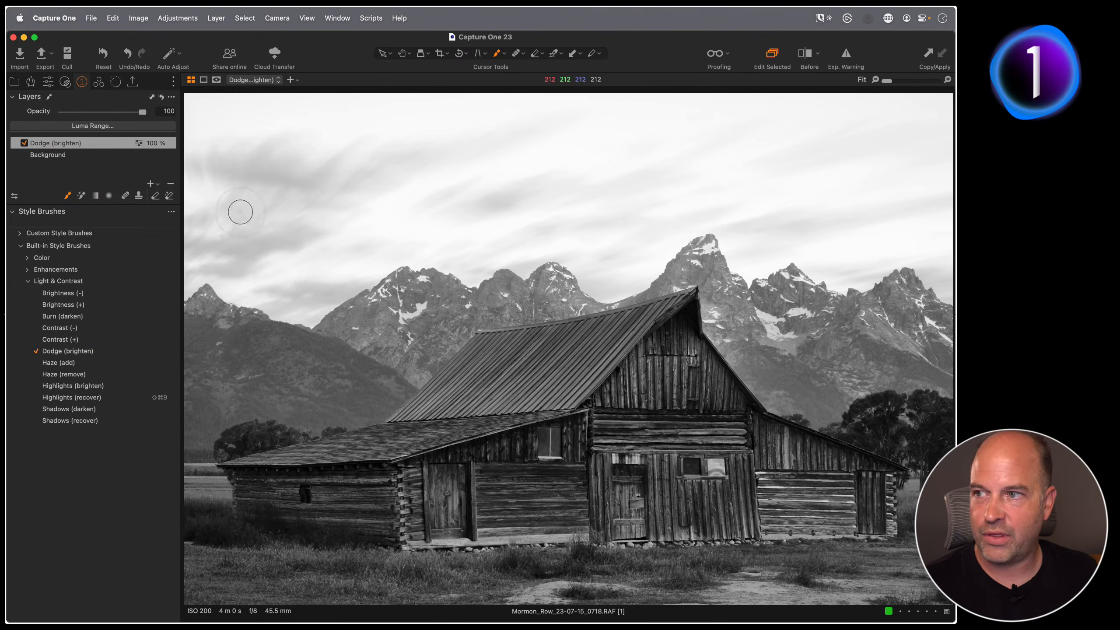
- Compare the photo with the Dodge (brighten) layer off and on, and try switching between the Erase Mask tool and the brush
click(24, 144)
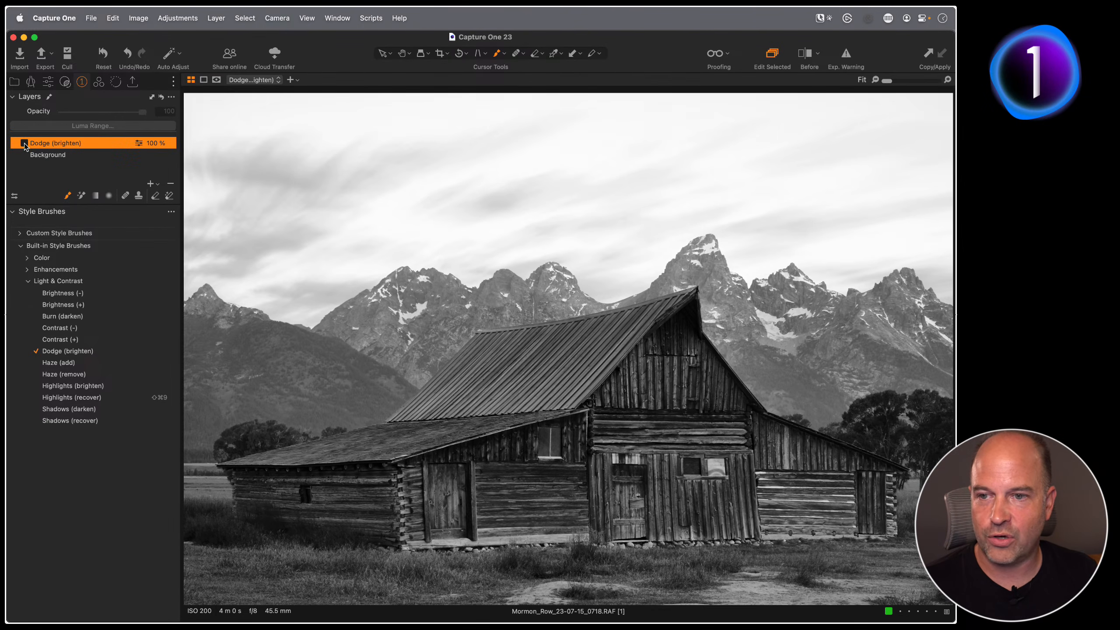
click(24, 143)
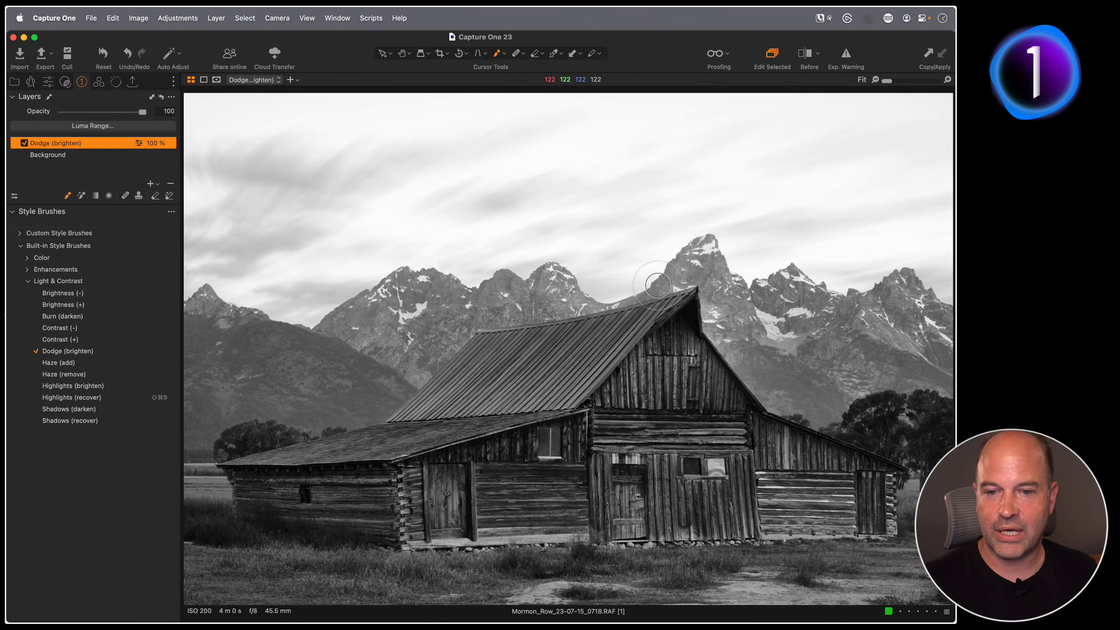
key(e)
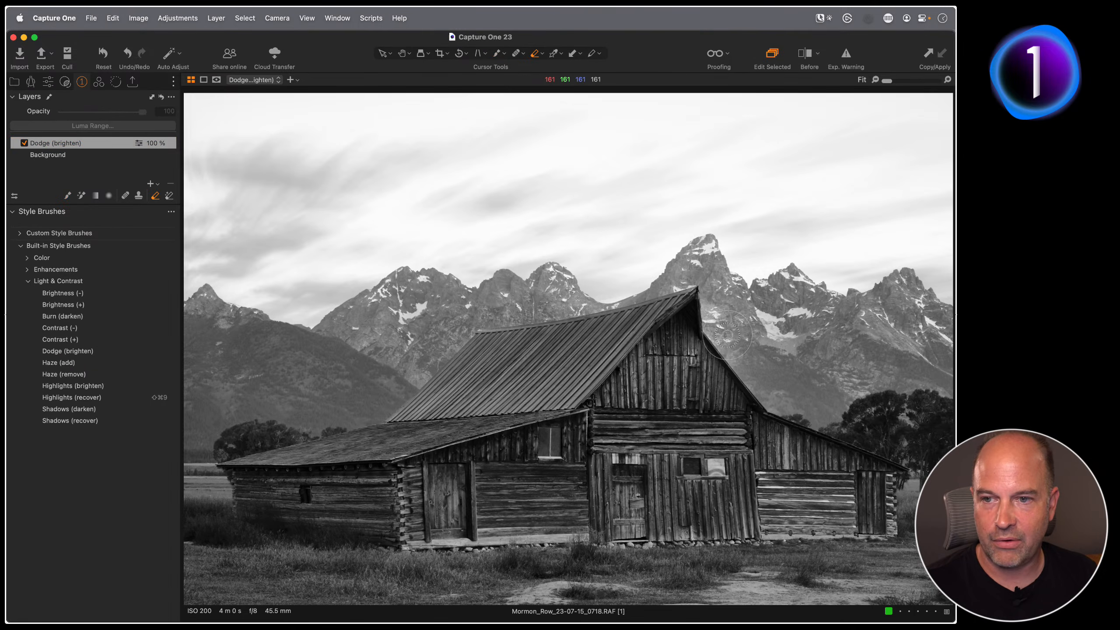
key(b)
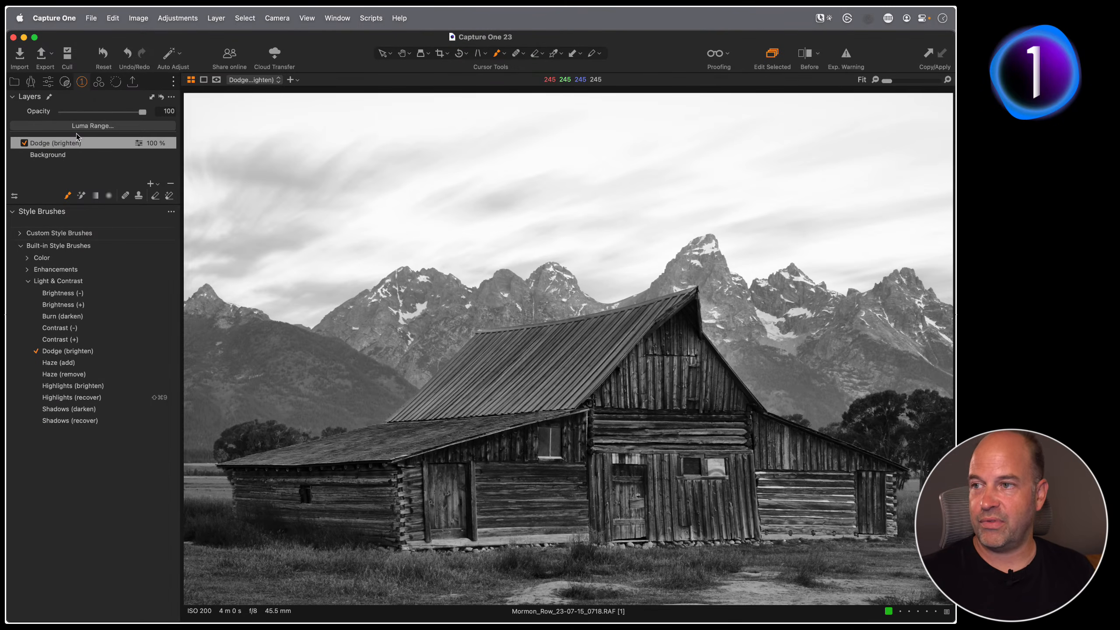
- Review the Dodge (brighten) layer's Exposure settings and RGB curve, and return to the Style Brushes tools
click(48, 83)
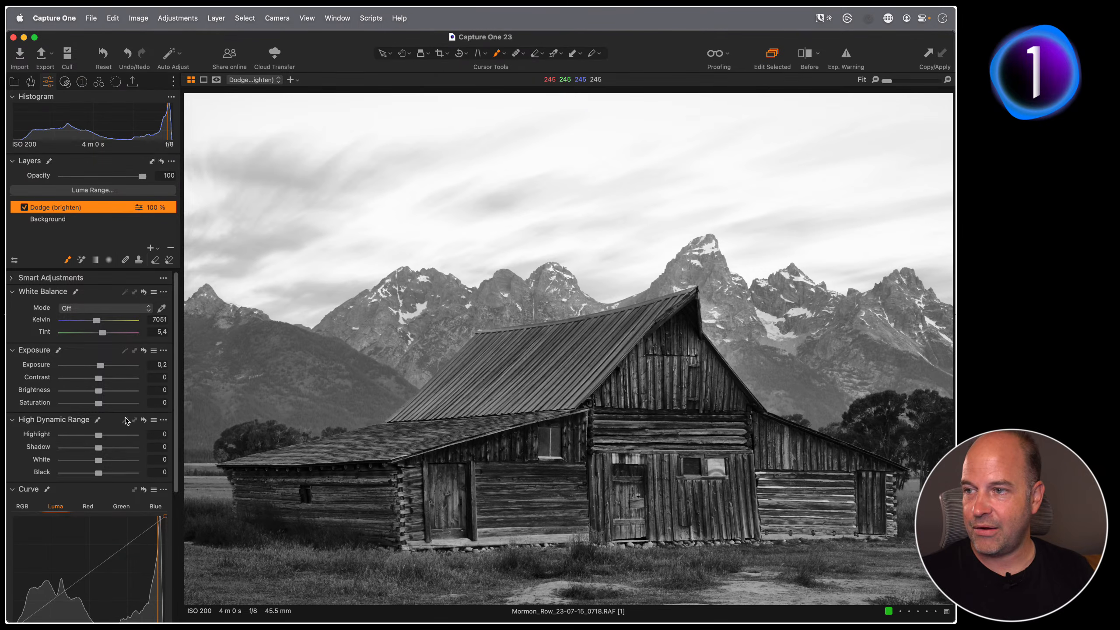
scroll(121, 398, down, 3)
scroll(121, 399, up, 3)
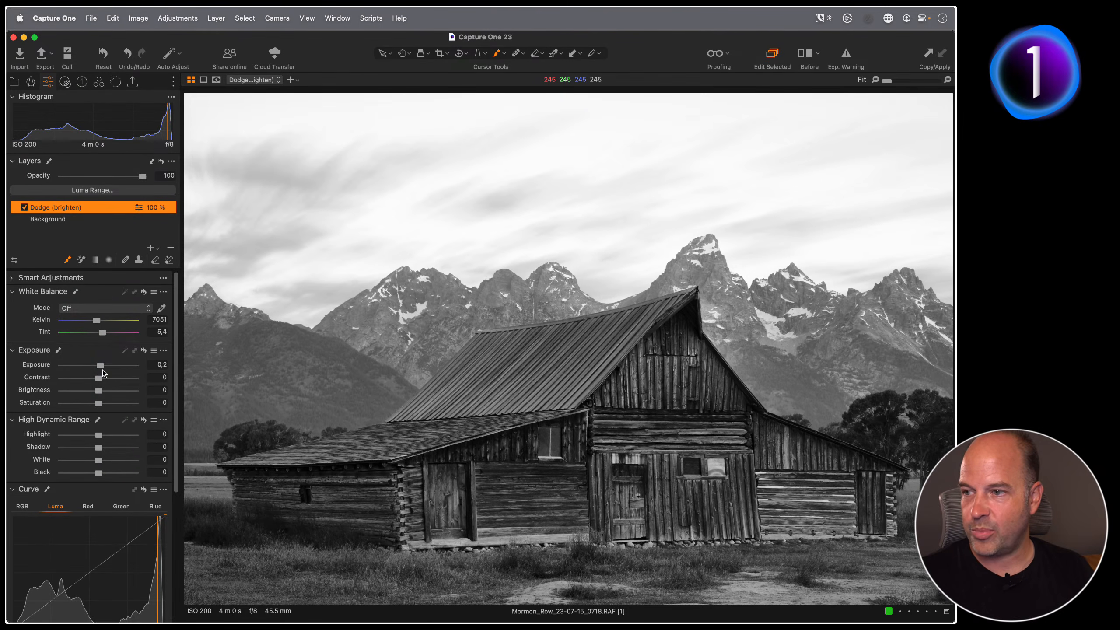
scroll(106, 388, down, 3)
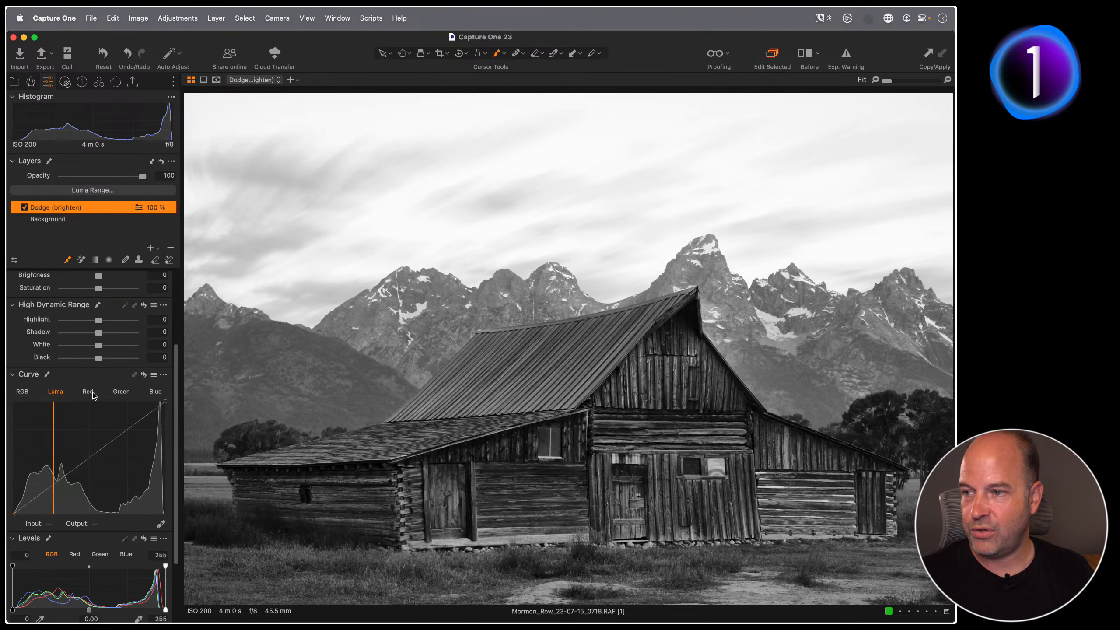
click(22, 392)
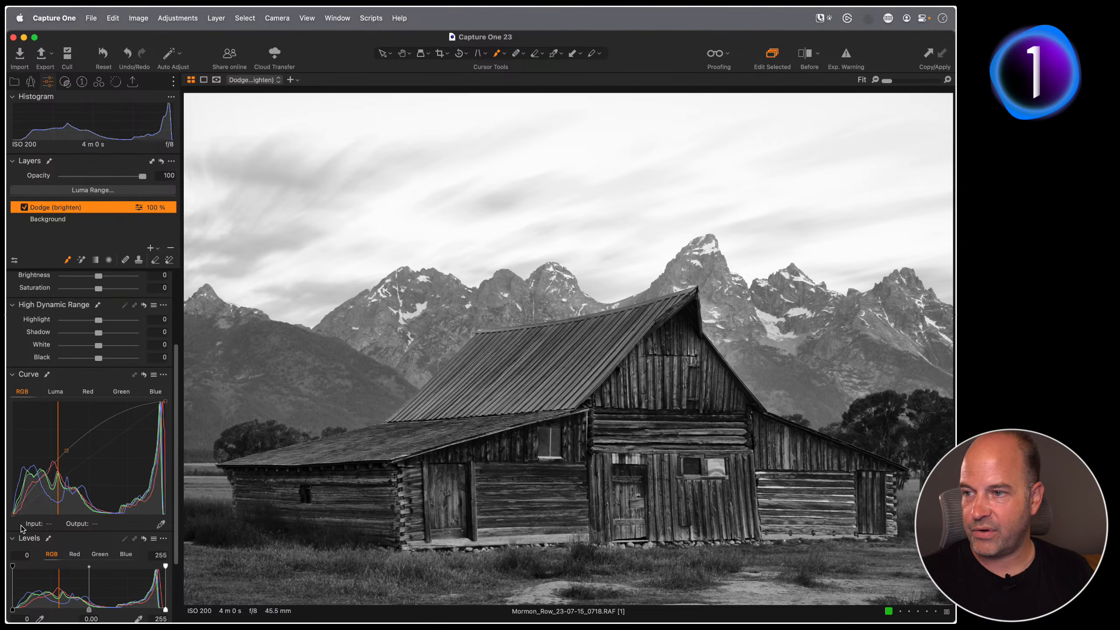
click(82, 84)
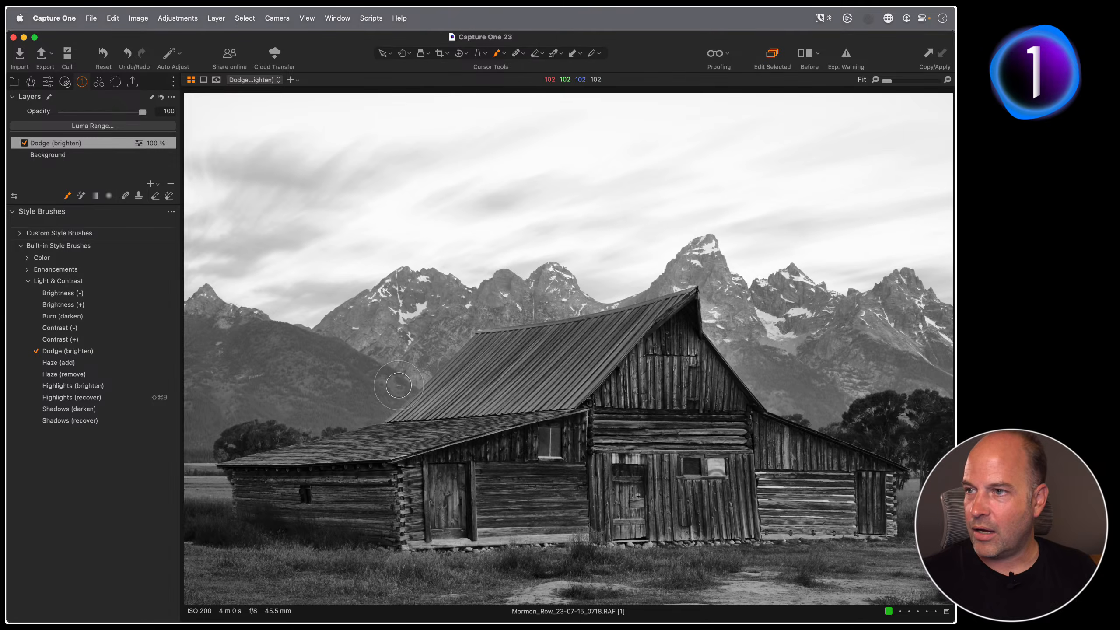
- Brighten the barn's main roof with the Dodge (brighten) brush and ready the eraser for the roof's upper edge
mouse_move(409, 408)
mouse_down()
mouse_move(448, 374)
mouse_move(426, 398)
mouse_move(476, 375)
mouse_move(470, 409)
mouse_move(551, 382)
mouse_move(551, 403)
mouse_move(564, 403)
mouse_move(602, 375)
mouse_move(582, 392)
mouse_up()
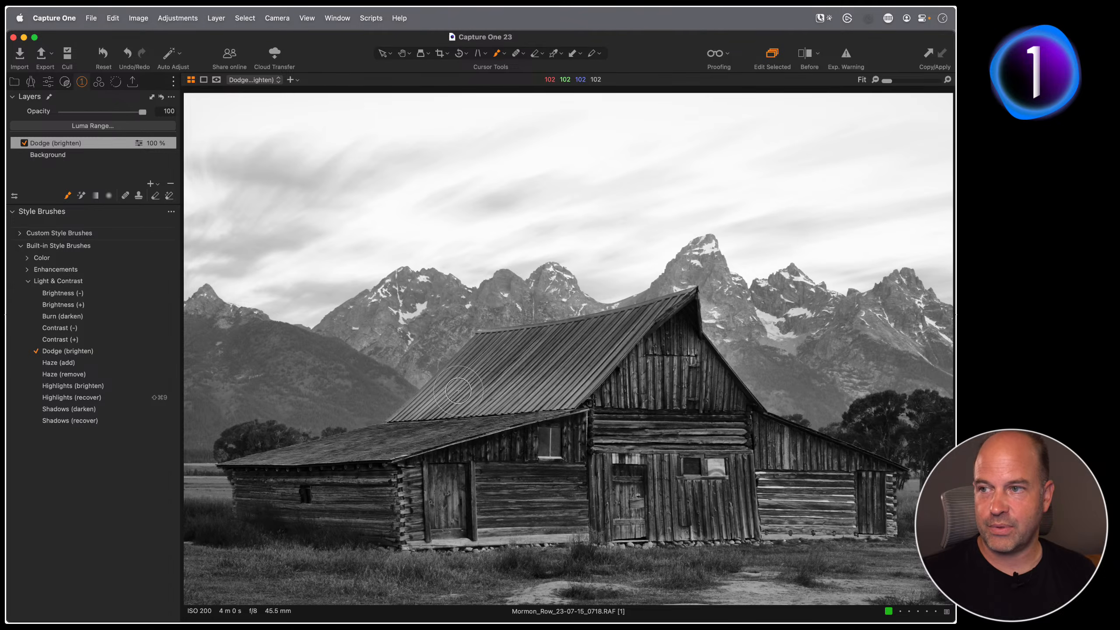
mouse_move(442, 373)
mouse_down()
mouse_move(415, 405)
mouse_move(517, 378)
mouse_move(578, 397)
mouse_up()
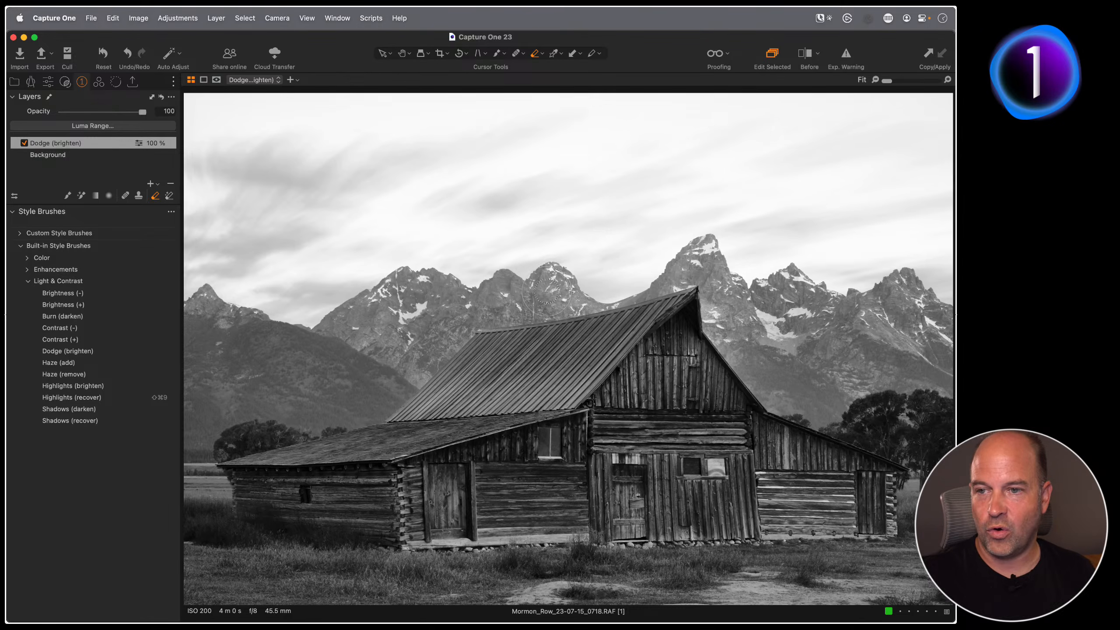
right_click(537, 304)
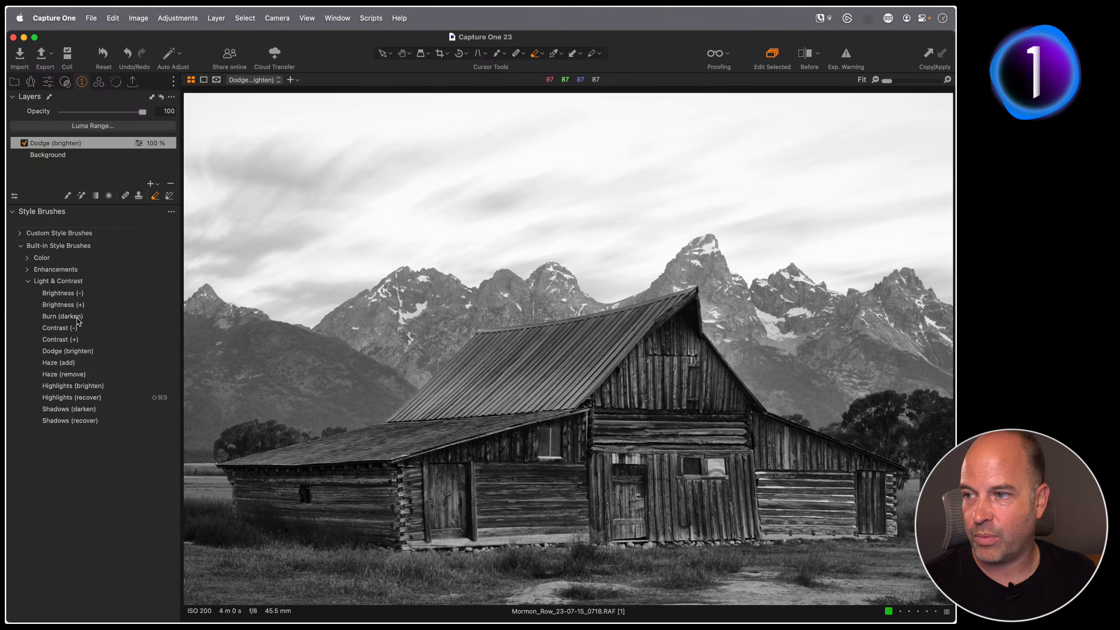
- Darken the mountains behind the barn with the Burn (darken) brush and erase the mask along the roof edge and gable
mouse_move(636, 309)
mouse_down()
mouse_move(585, 350)
mouse_move(434, 355)
mouse_up()
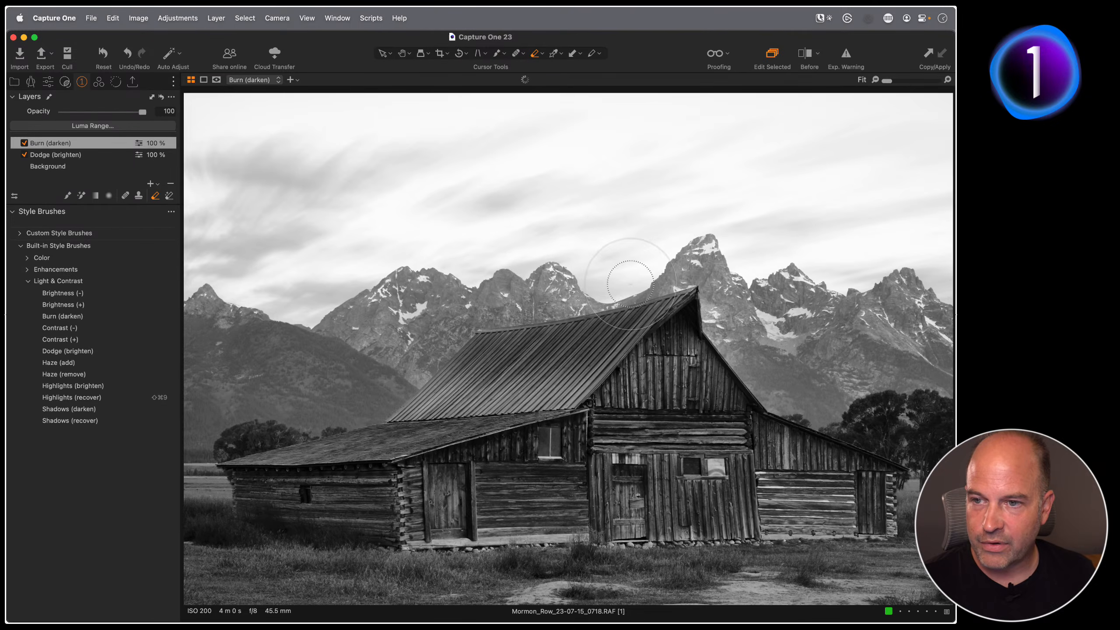
mouse_move(590, 290)
mouse_down()
mouse_move(683, 297)
mouse_move(479, 328)
mouse_move(482, 312)
mouse_move(605, 300)
mouse_up()
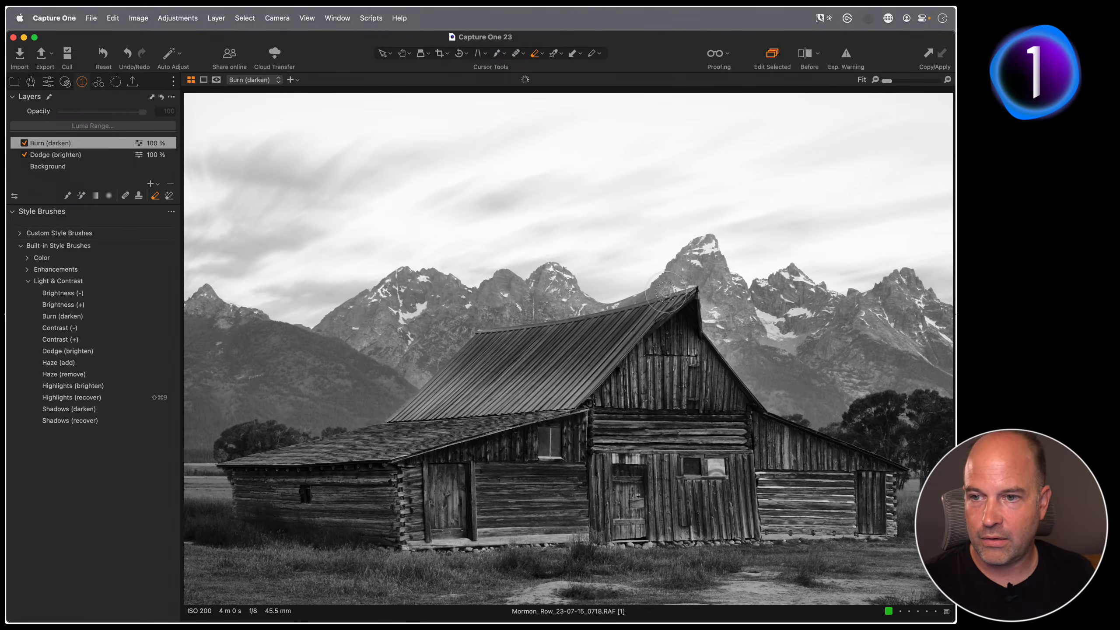
mouse_move(692, 281)
mouse_down()
mouse_move(551, 301)
mouse_move(645, 277)
mouse_up()
mouse_move(485, 314)
mouse_down()
mouse_move(392, 394)
mouse_move(459, 327)
mouse_move(687, 291)
mouse_move(451, 322)
mouse_up()
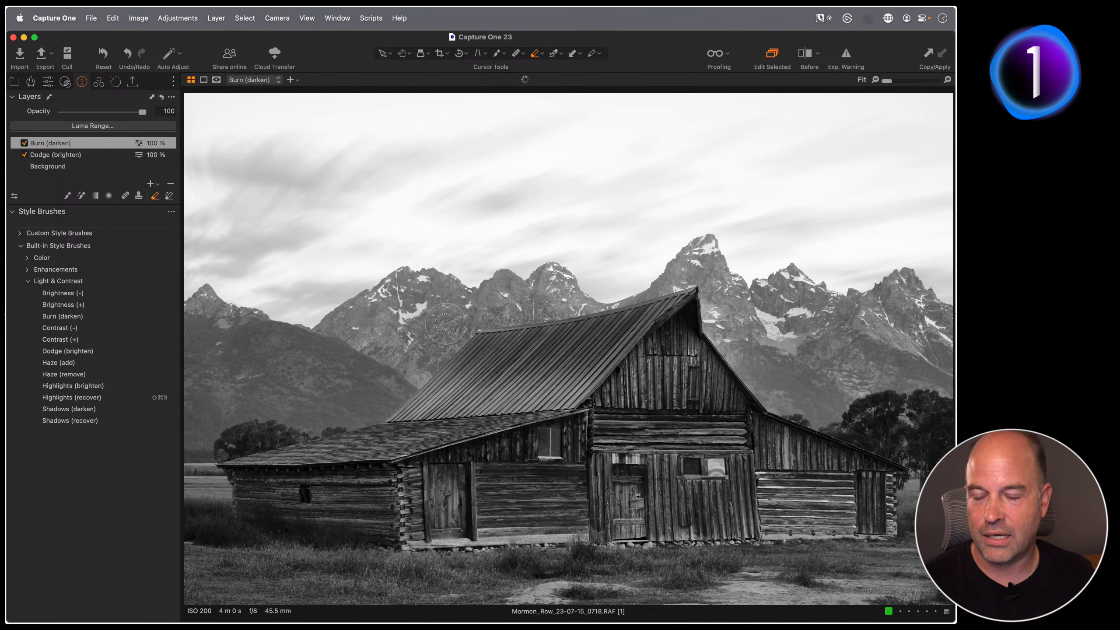
mouse_move(693, 308)
mouse_down()
mouse_move(701, 330)
mouse_move(655, 380)
mouse_up()
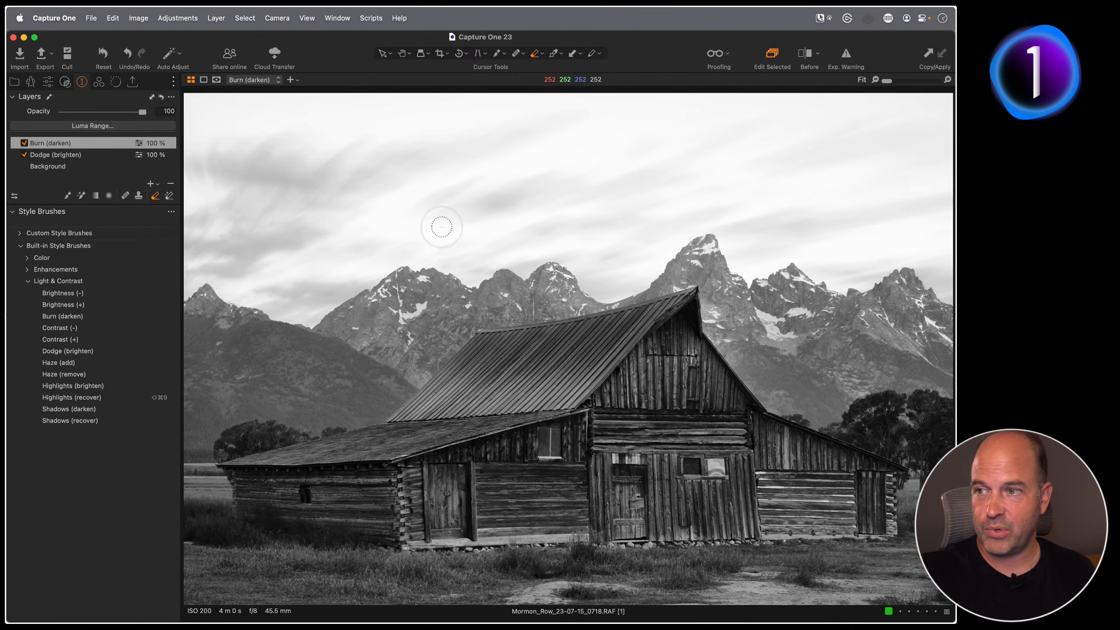
- Set the Burn (darken) layer's opacity to 71 and enlarge the eraser over the sky before switching back to the brush
mouse_move(135, 114)
mouse_down()
mouse_move(52, 114)
mouse_move(109, 112)
mouse_up()
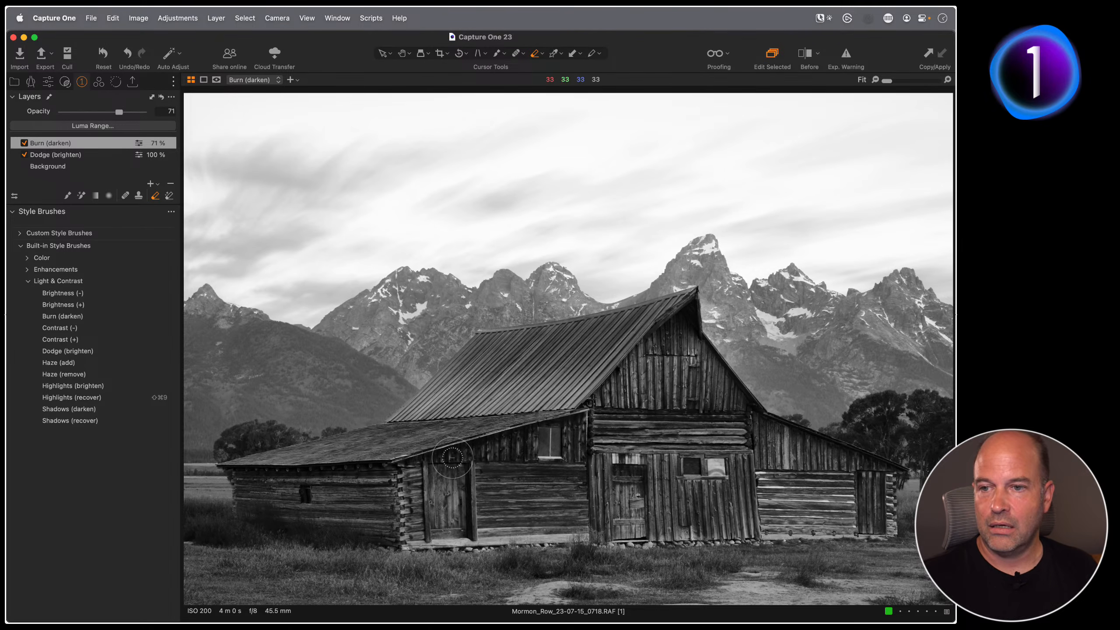
alt+right_click(551, 258)
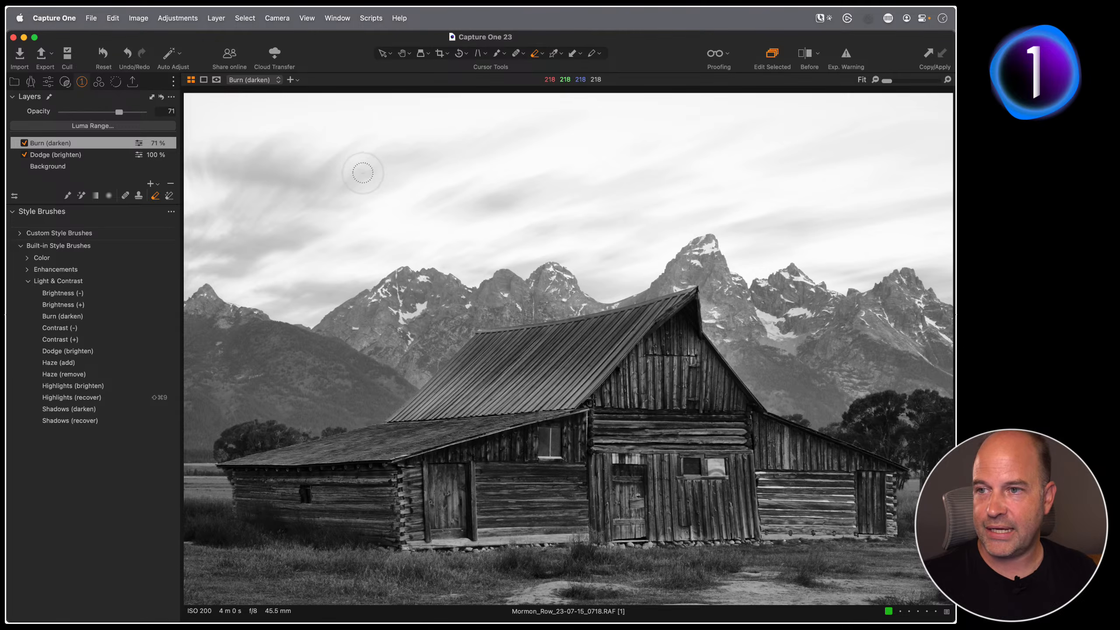
right_click(399, 187)
mouse_move(401, 189)
mouse_down()
mouse_move(432, 188)
mouse_move(415, 188)
mouse_up()
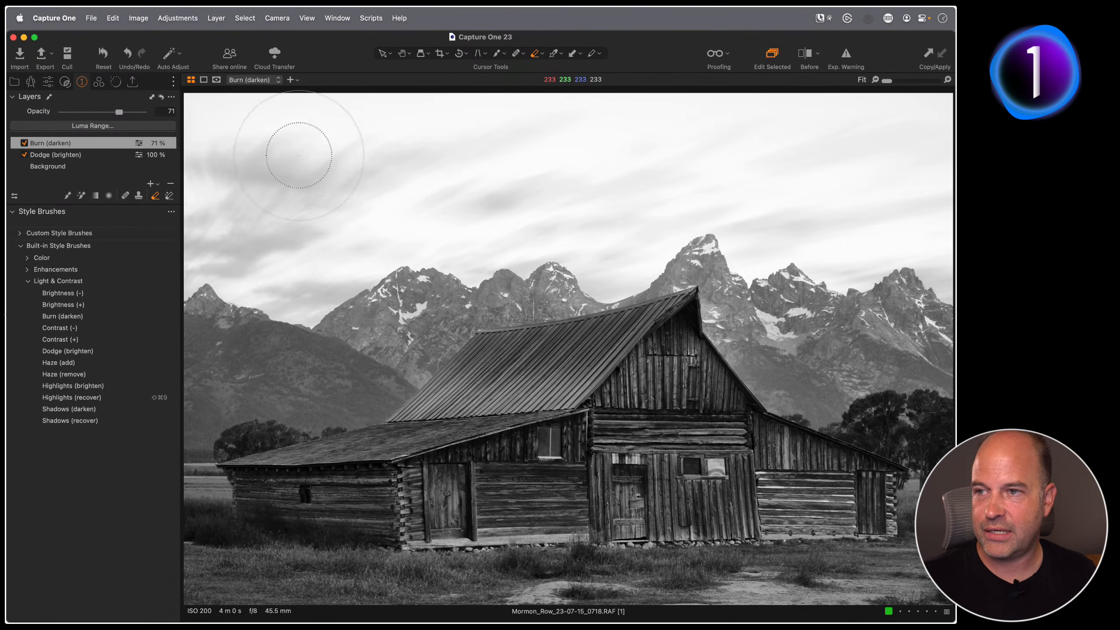
key(b)
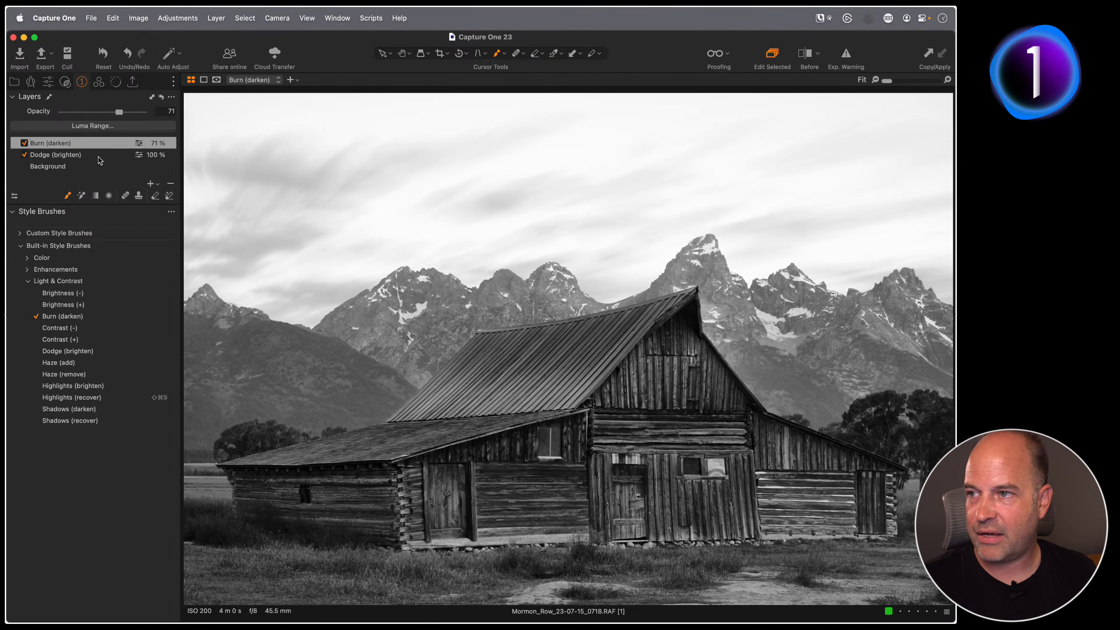
- Switch between the Dodge (brighten) and Burn (darken) layers to check the style brush linked to each, ending on Burn (darken)
click(109, 154)
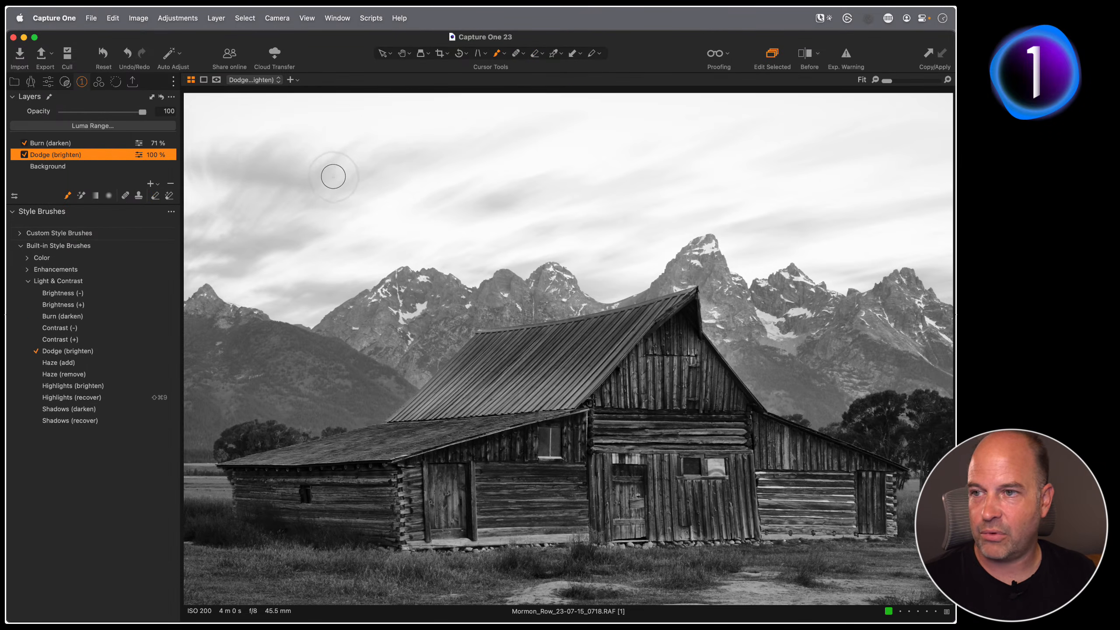
click(105, 143)
click(111, 155)
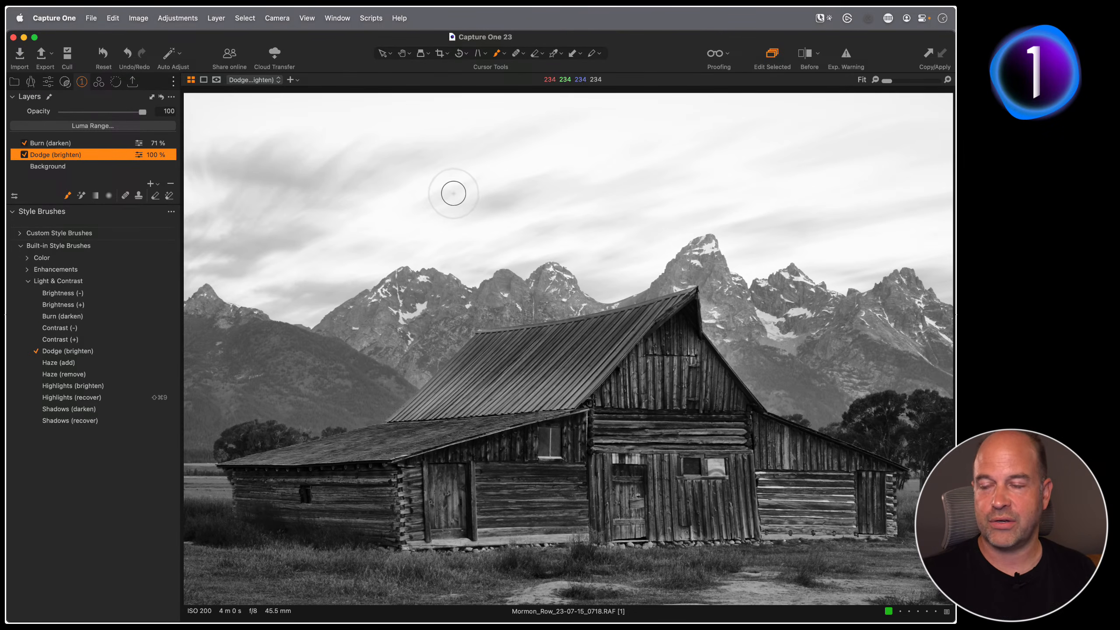
click(77, 145)
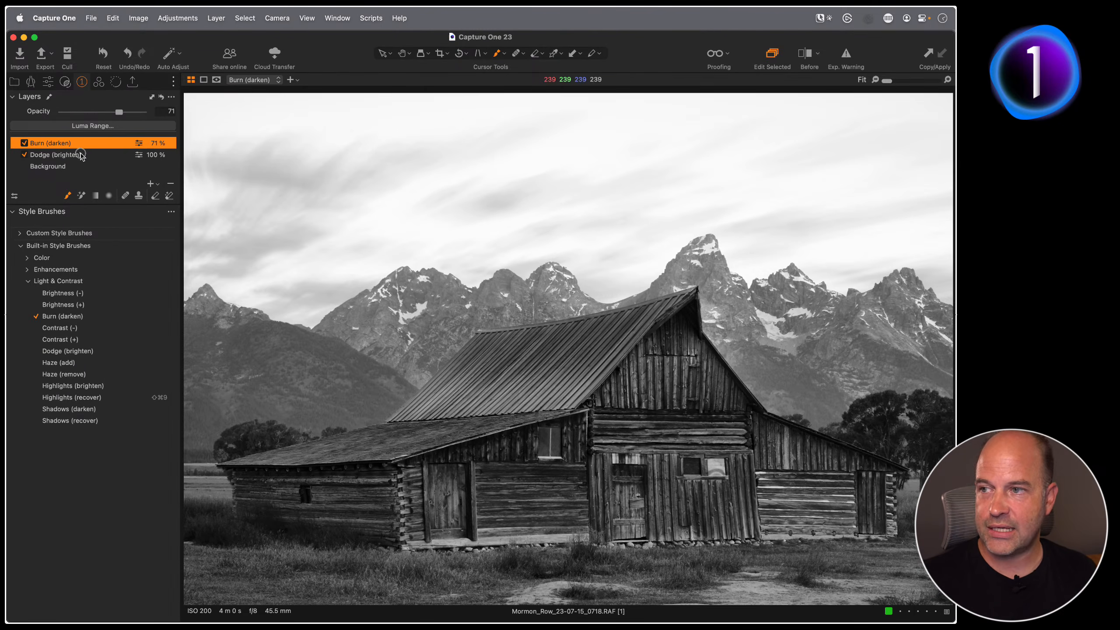
- Check the style brush linked to the Dodge (brighten) layer and inspect the brush settings of the Burn (darken) layer
click(62, 154)
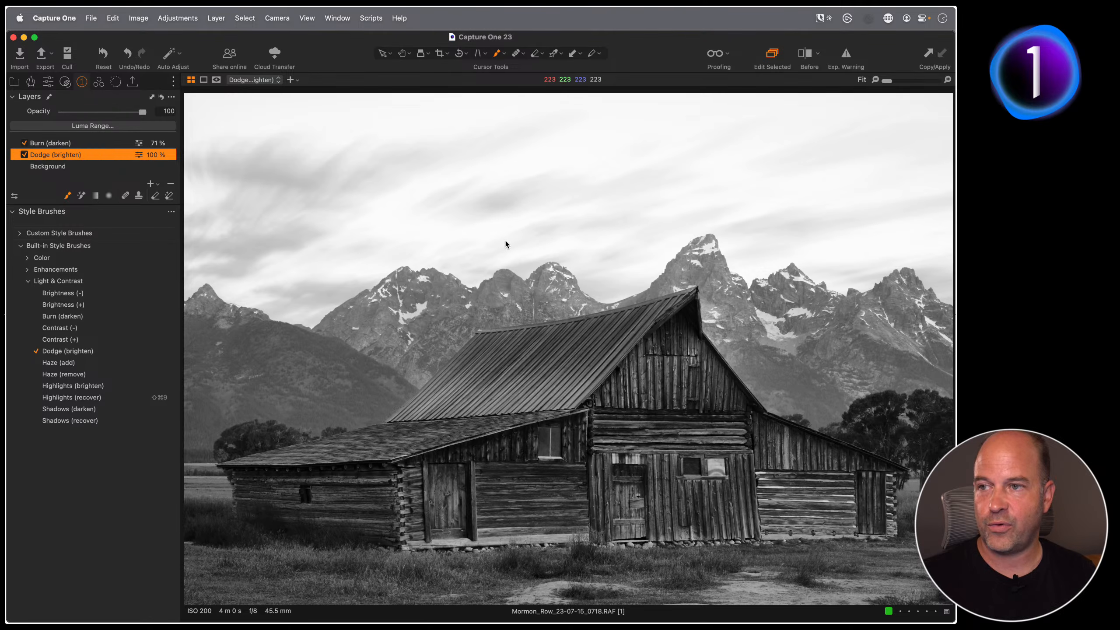
click(101, 142)
right_click(469, 269)
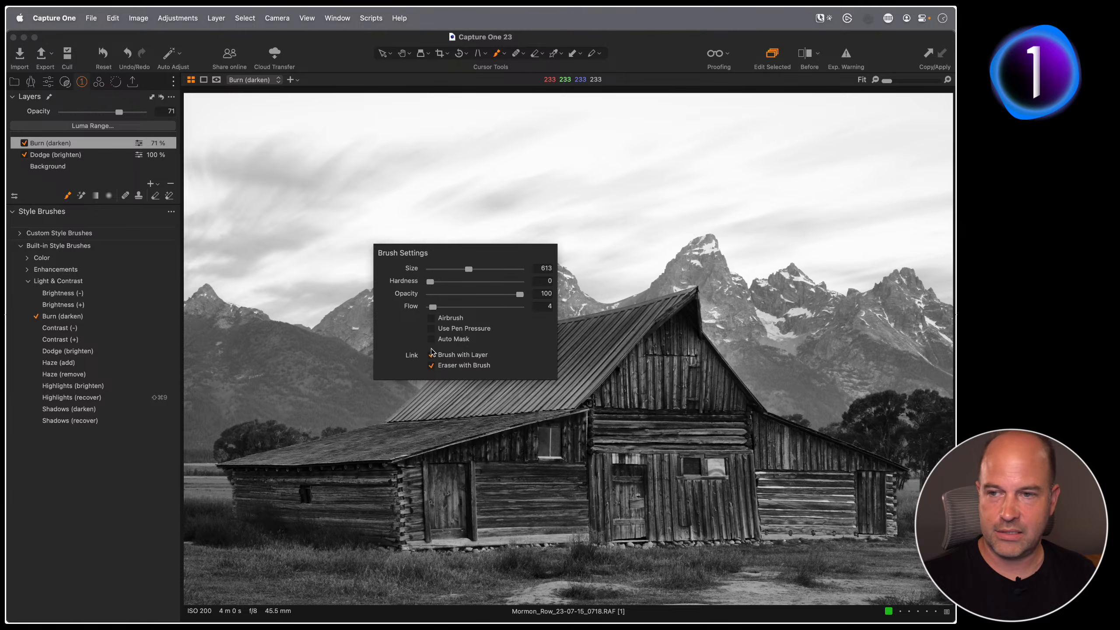
click(305, 212)
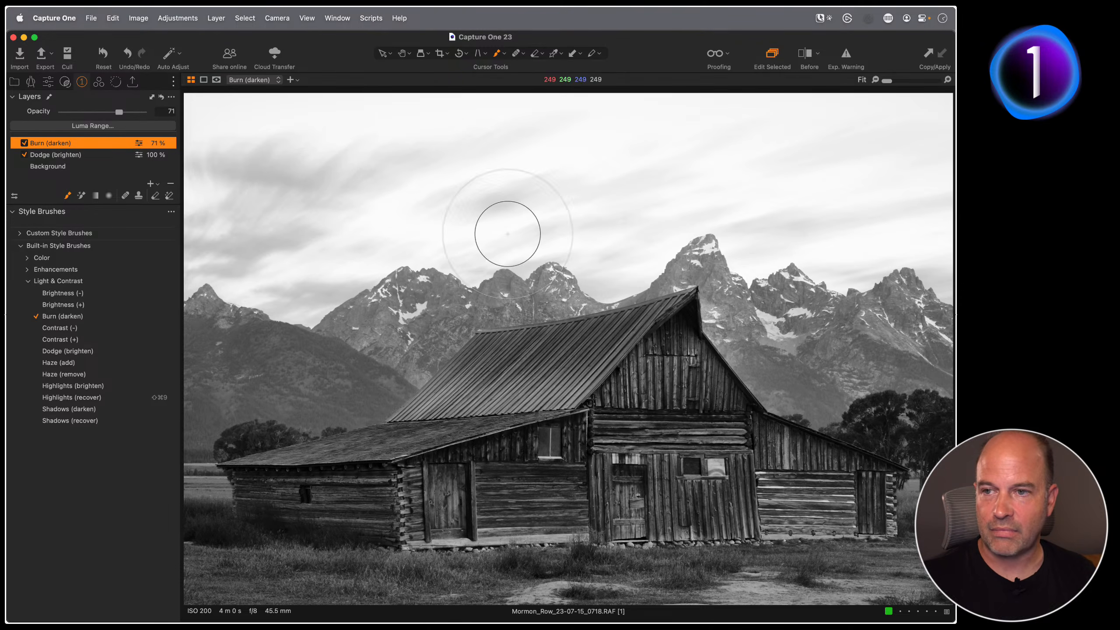
- Try out different sizes for the Burn (darken) brush directly over the sky
drag(562, 242, 543, 239)
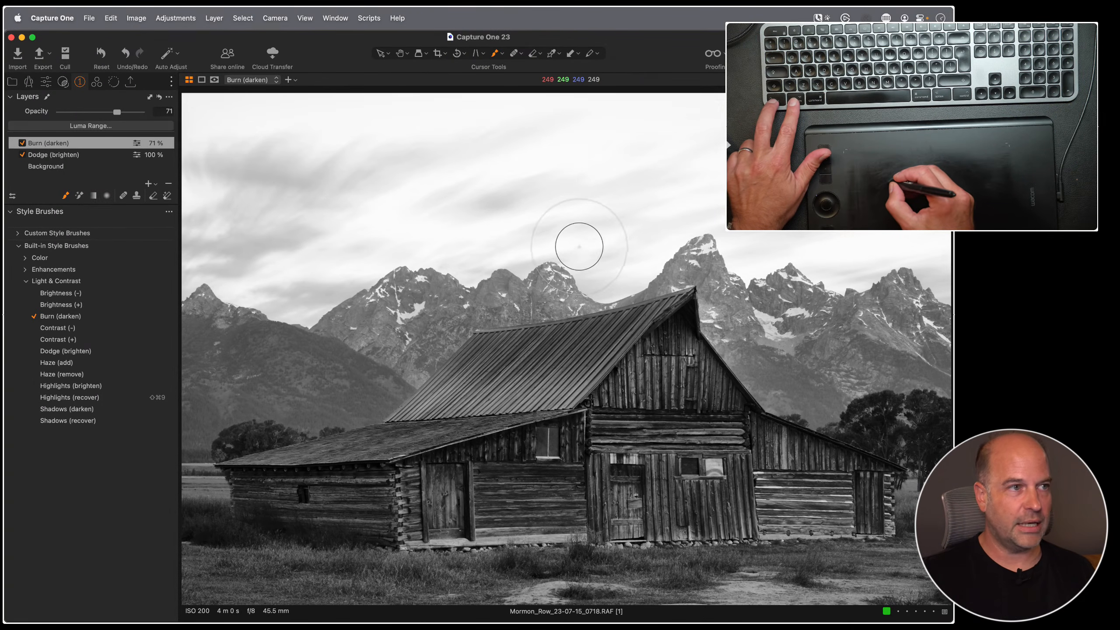
mouse_move(599, 231)
mouse_down()
mouse_move(582, 227)
mouse_move(602, 229)
mouse_move(605, 206)
mouse_move(605, 225)
mouse_move(605, 208)
mouse_move(593, 222)
mouse_up()
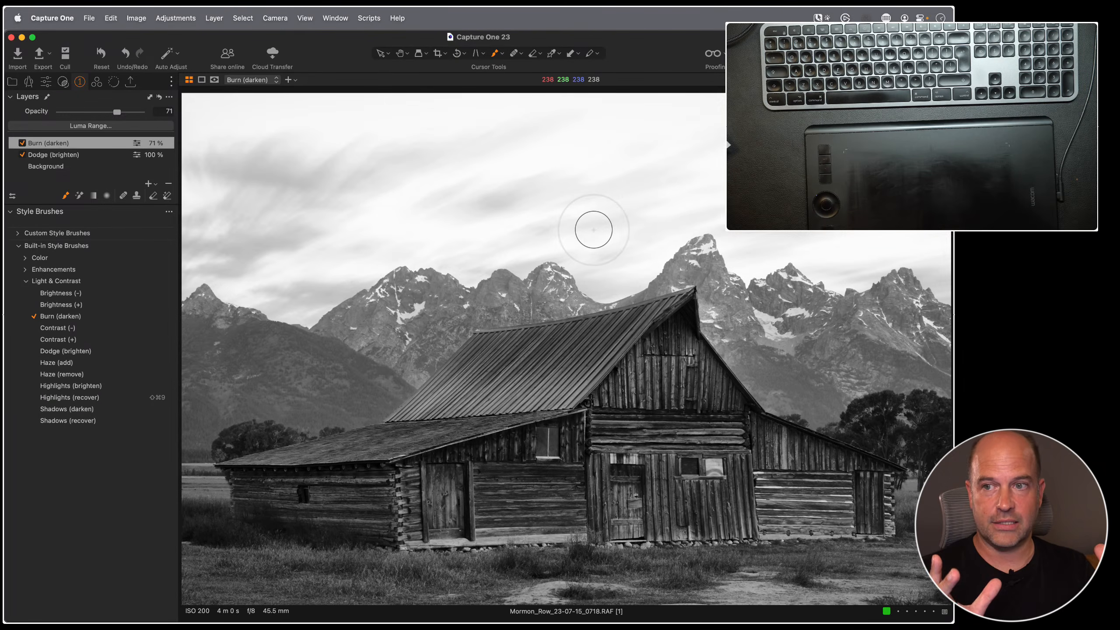
right_click(474, 244)
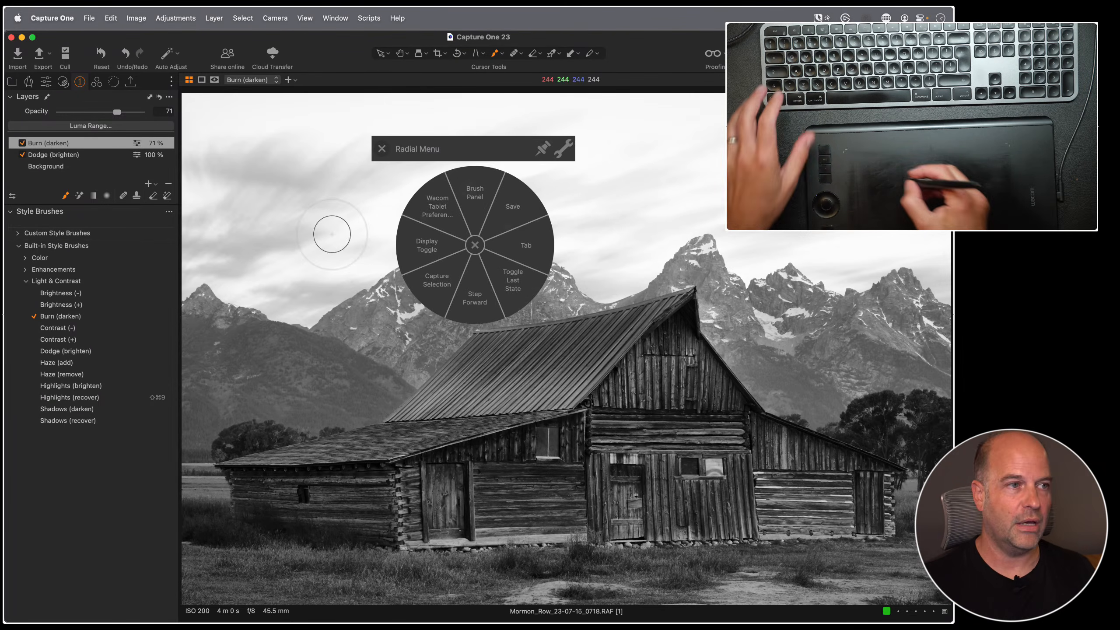
click(379, 149)
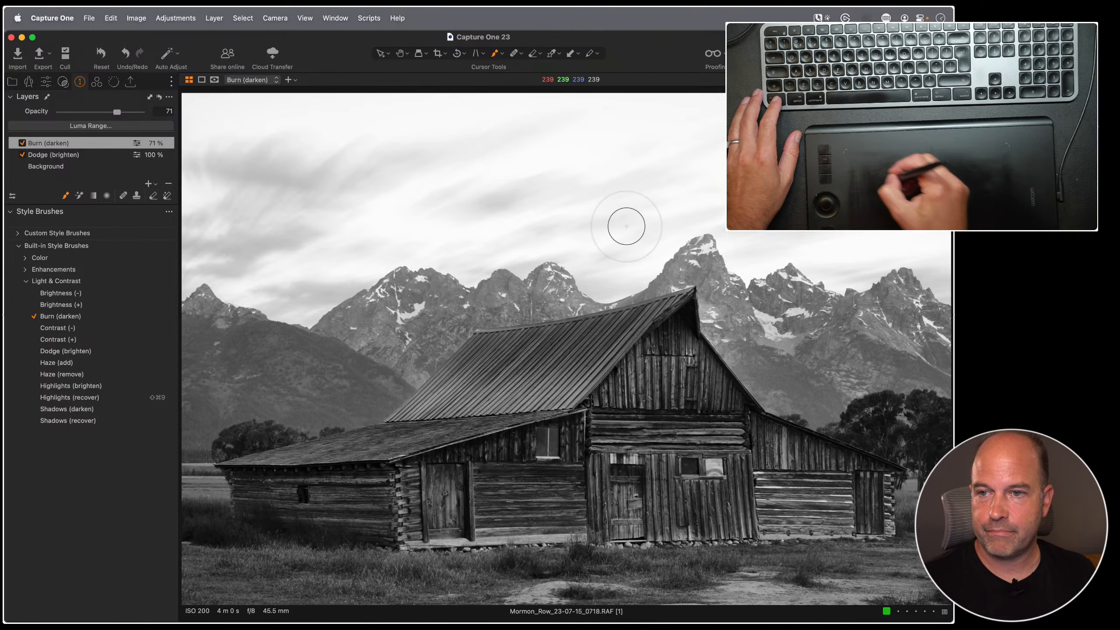
right_click(625, 225)
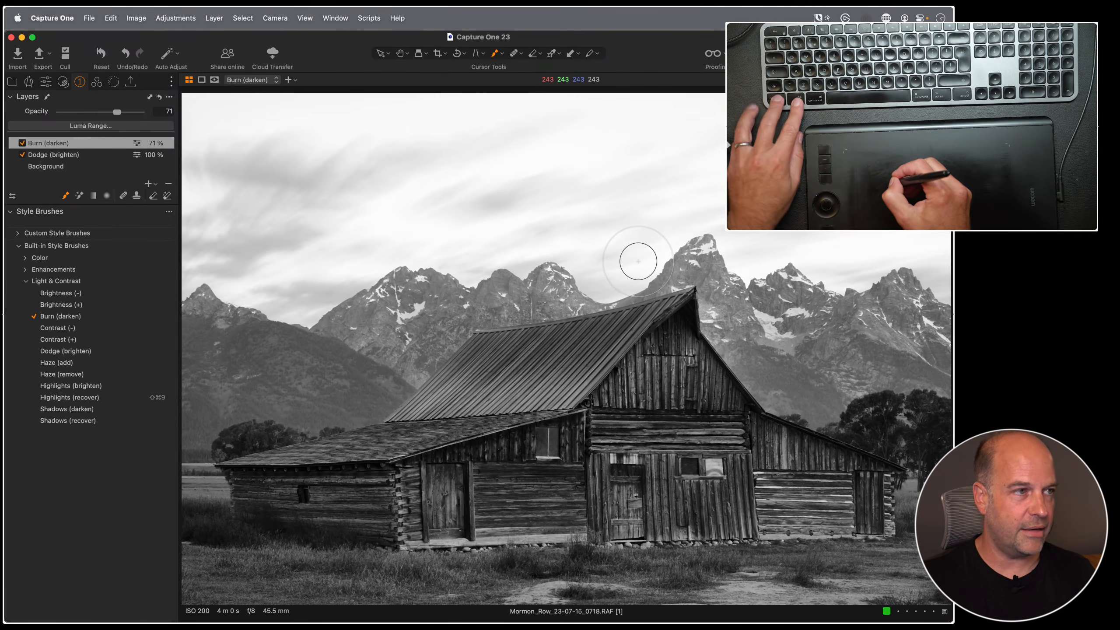
drag(638, 259, 633, 254)
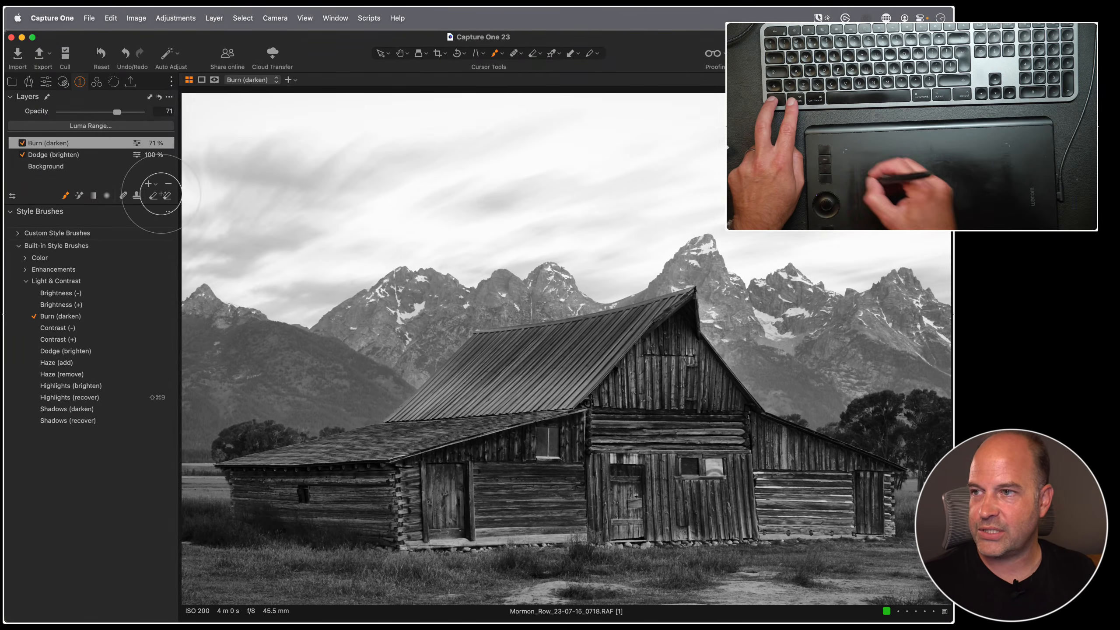
key(ctrl+alt)
drag(370, 286, 376, 285)
mouse_move(298, 166)
mouse_down()
mouse_move(220, 245)
mouse_move(328, 116)
mouse_up()
mouse_move(284, 251)
mouse_down()
mouse_move(429, 136)
mouse_move(436, 194)
mouse_move(598, 152)
mouse_move(779, 181)
mouse_move(728, 206)
mouse_move(810, 222)
mouse_move(758, 138)
mouse_up()
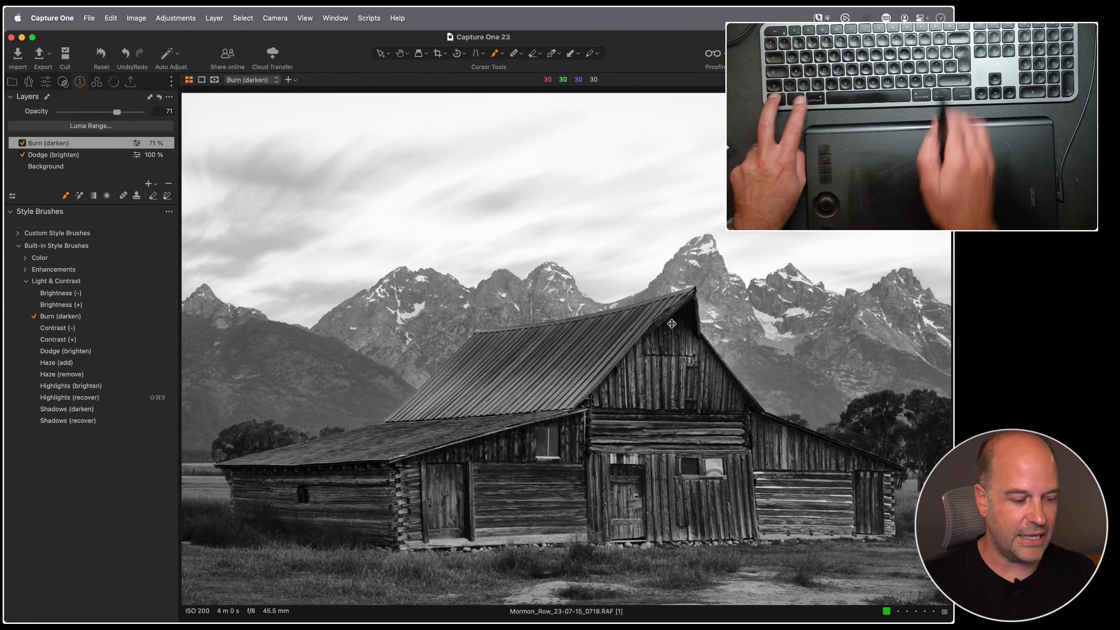
- Set the Burn (darken) brush to about size 121 and hardness 8, and darken the area beneath the barn's gable peak
key(super+plus)
drag(583, 289, 552, 285)
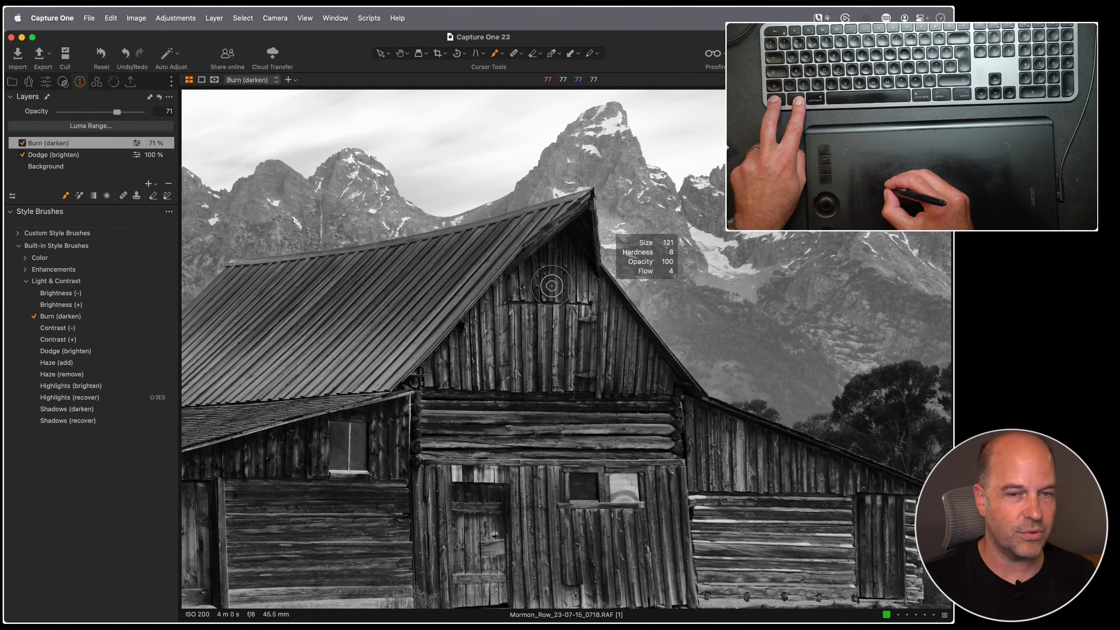
mouse_move(565, 247)
mouse_down()
mouse_move(592, 219)
mouse_move(561, 251)
mouse_move(578, 236)
mouse_move(589, 261)
mouse_move(591, 251)
mouse_move(555, 255)
mouse_move(582, 235)
mouse_move(578, 219)
mouse_move(592, 243)
mouse_up()
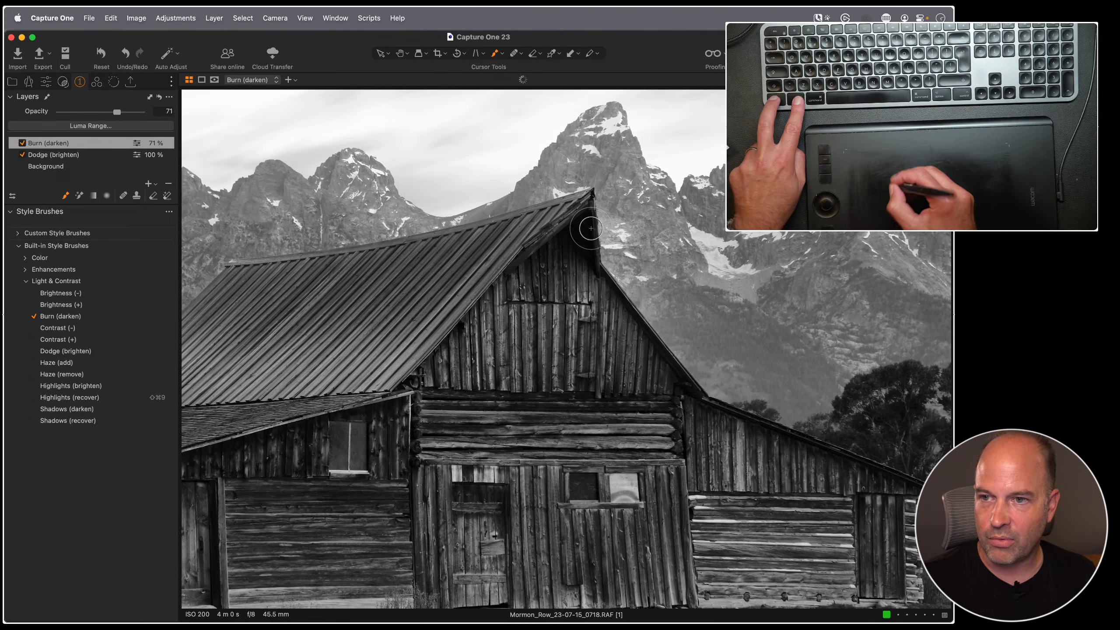
- Brighten the planks below the barn's gable peak on the Dodge (brighten) layer
click(75, 156)
mouse_move(565, 255)
mouse_down()
mouse_move(541, 255)
mouse_move(565, 246)
mouse_move(590, 265)
mouse_move(551, 251)
mouse_move(582, 238)
mouse_move(563, 246)
mouse_move(591, 261)
mouse_up()
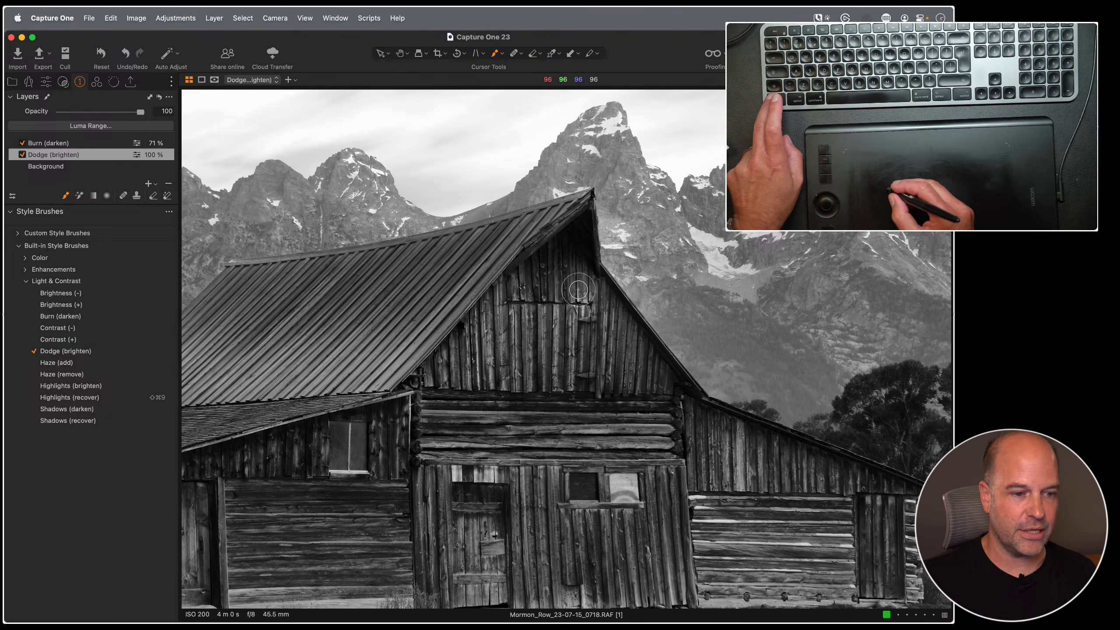
key(h)
double_click(594, 461)
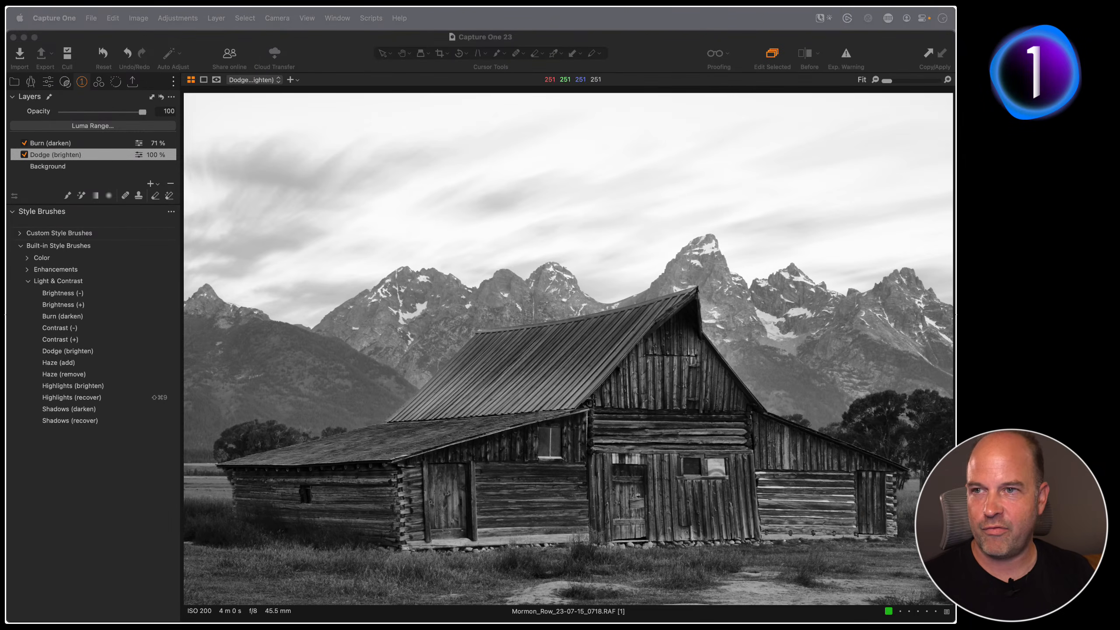
- Review the barn photo's Black & White color sensitivity and its exposure adjustments
click(352, 237)
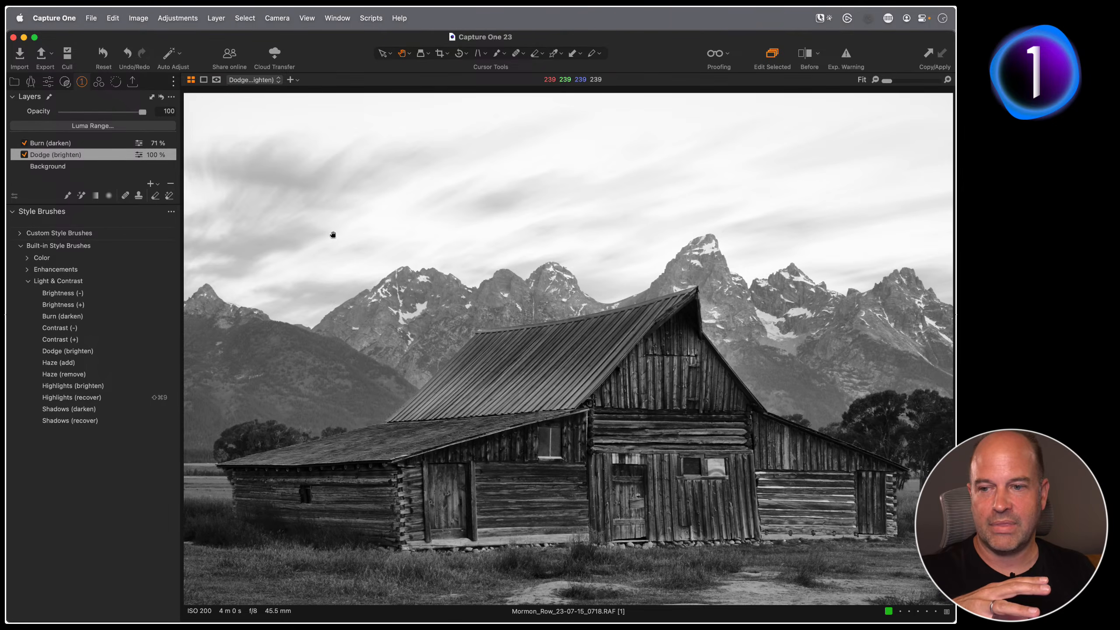
click(99, 82)
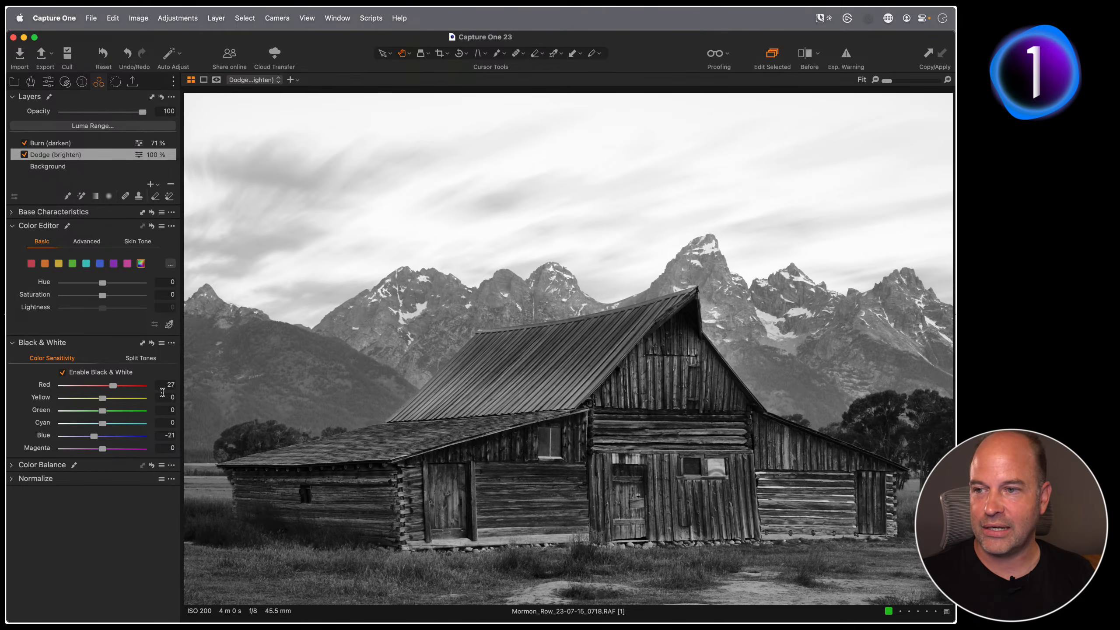
click(48, 82)
scroll(65, 314, up, 5)
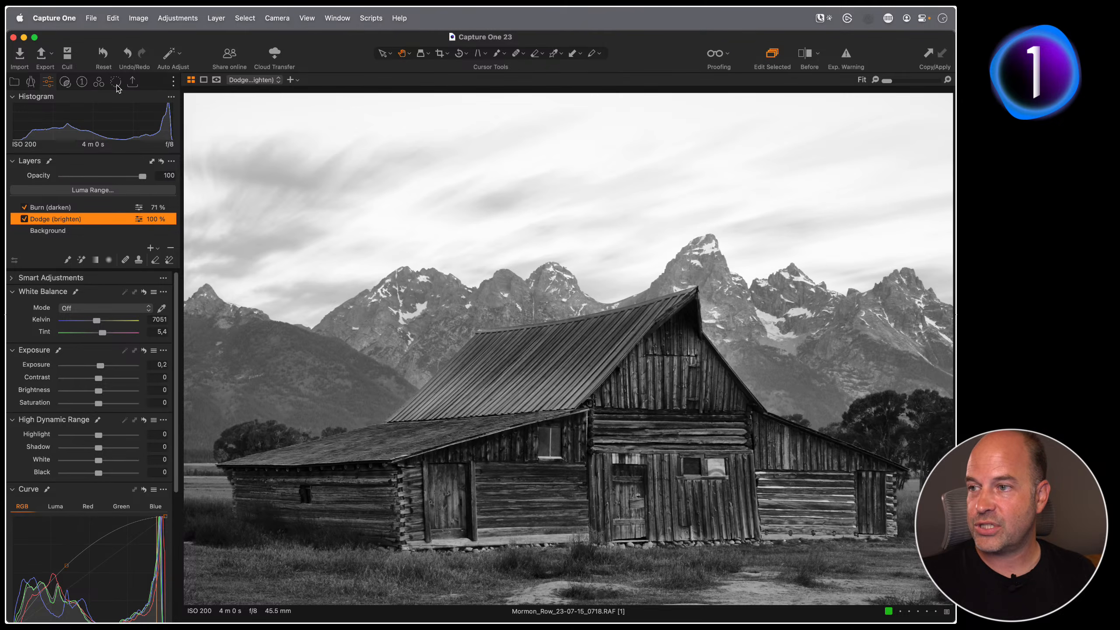
- Open Chicago_23-07-11_0125.RAF and examine which adjustments, brush settings and eraser settings the centre layer offers when saving a style brush
key(g)
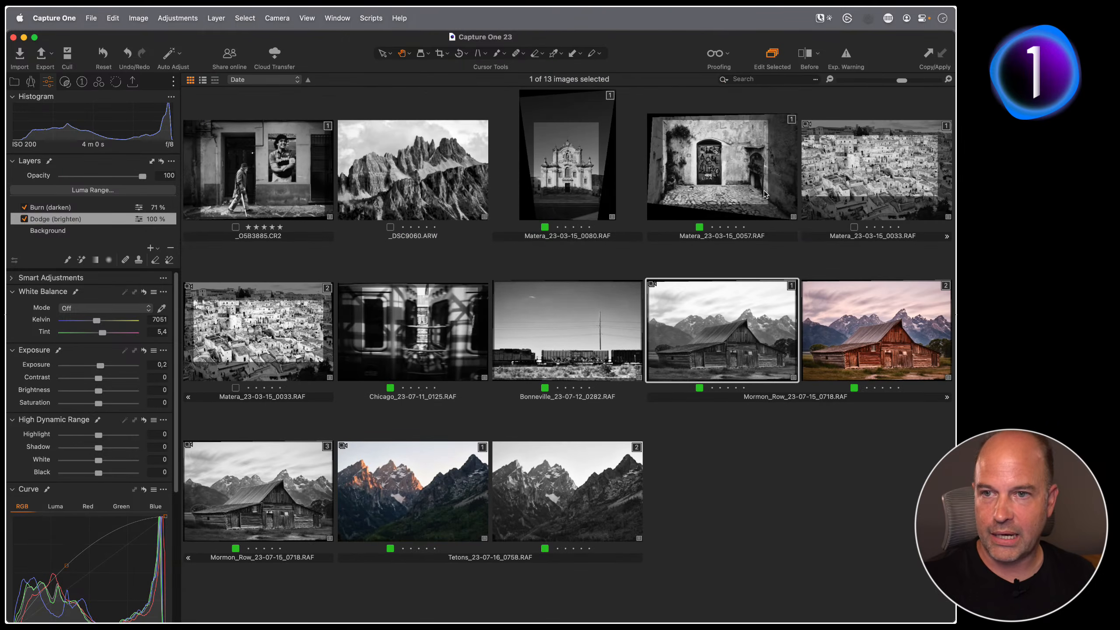
double_click(413, 343)
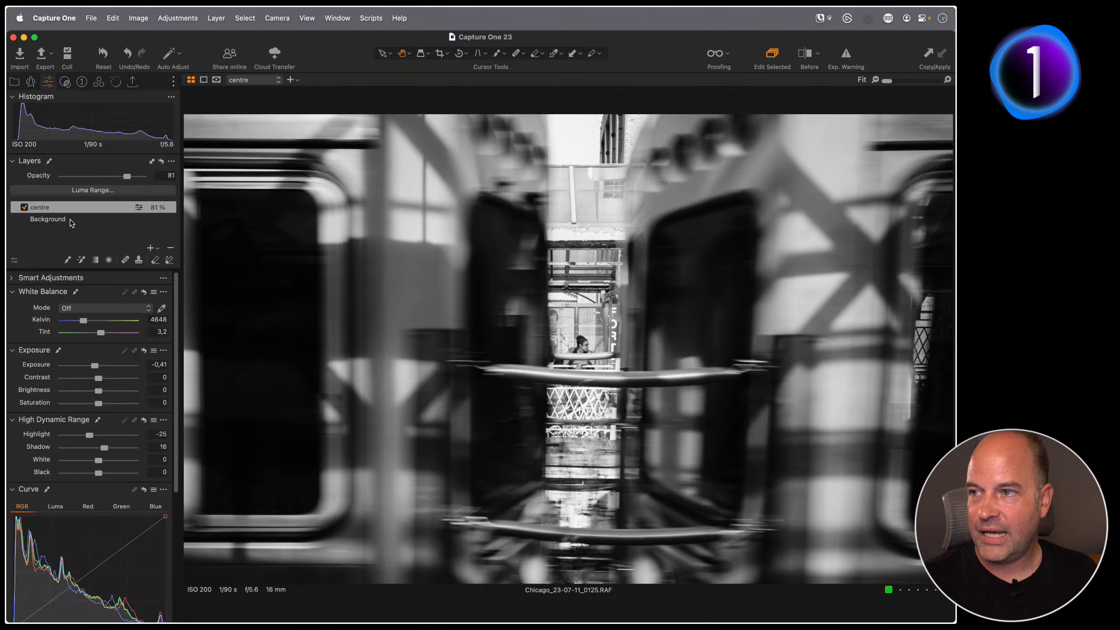
click(81, 81)
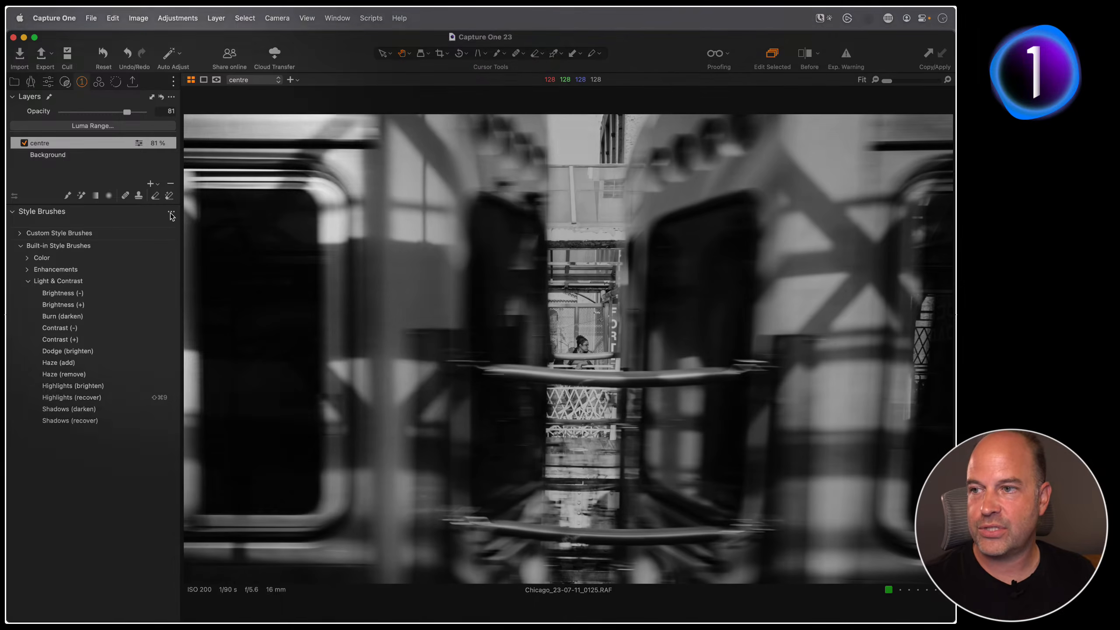
click(171, 211)
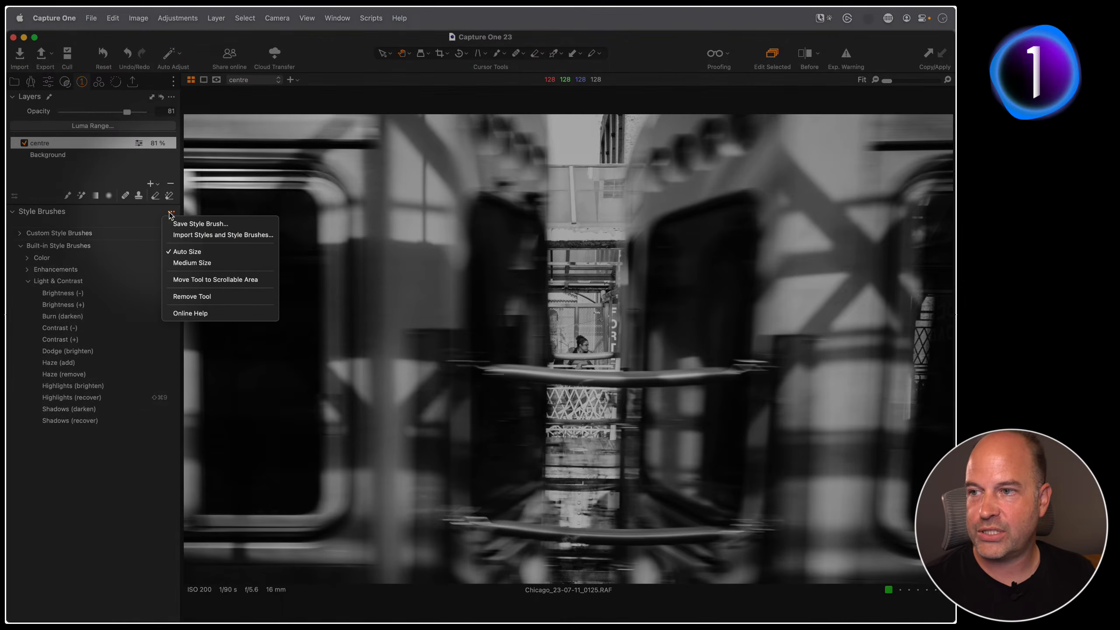
click(190, 224)
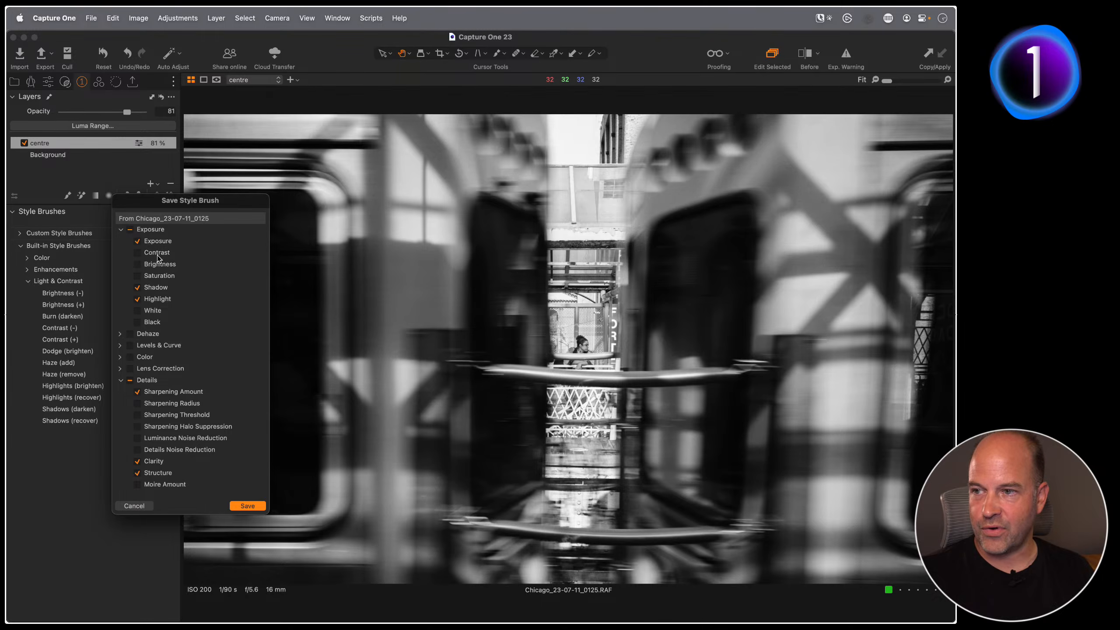
scroll(194, 324, down, 3)
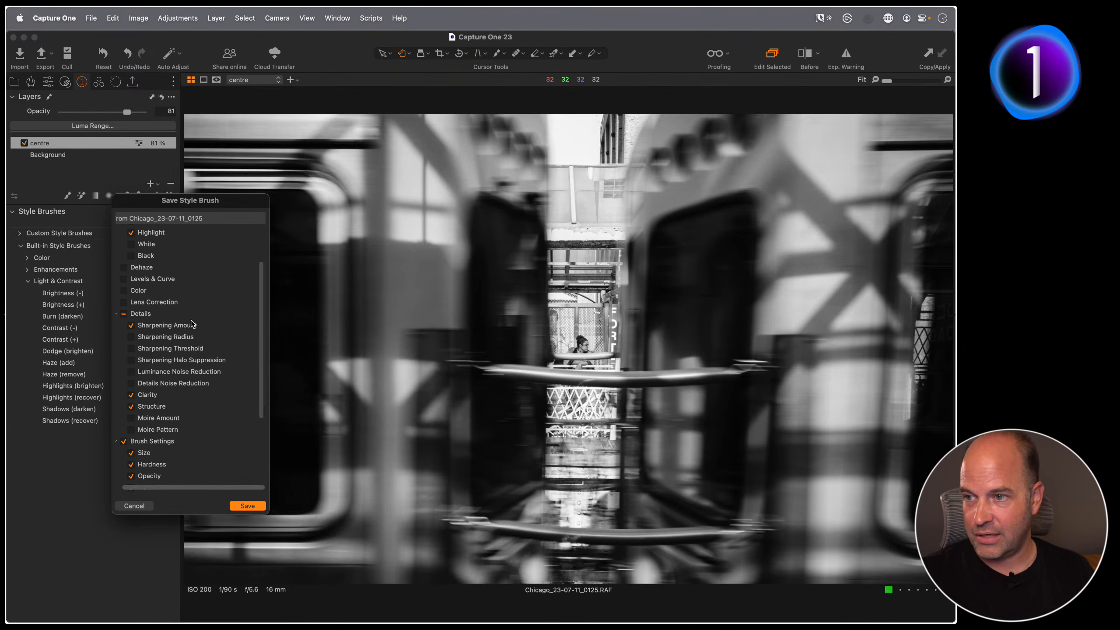
scroll(151, 407, down, 5)
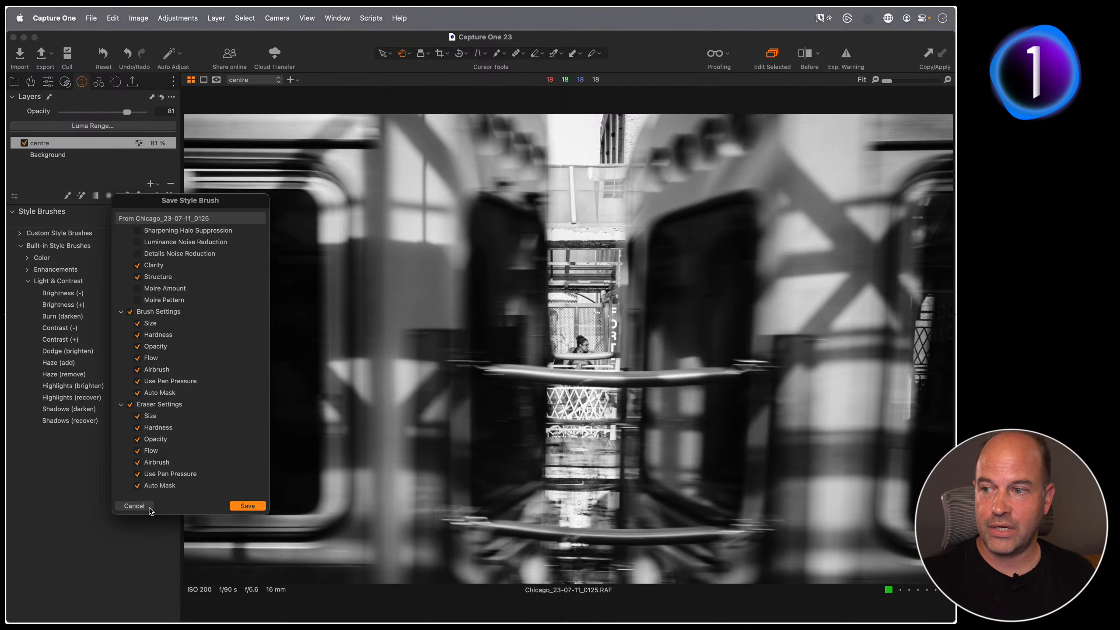
click(128, 508)
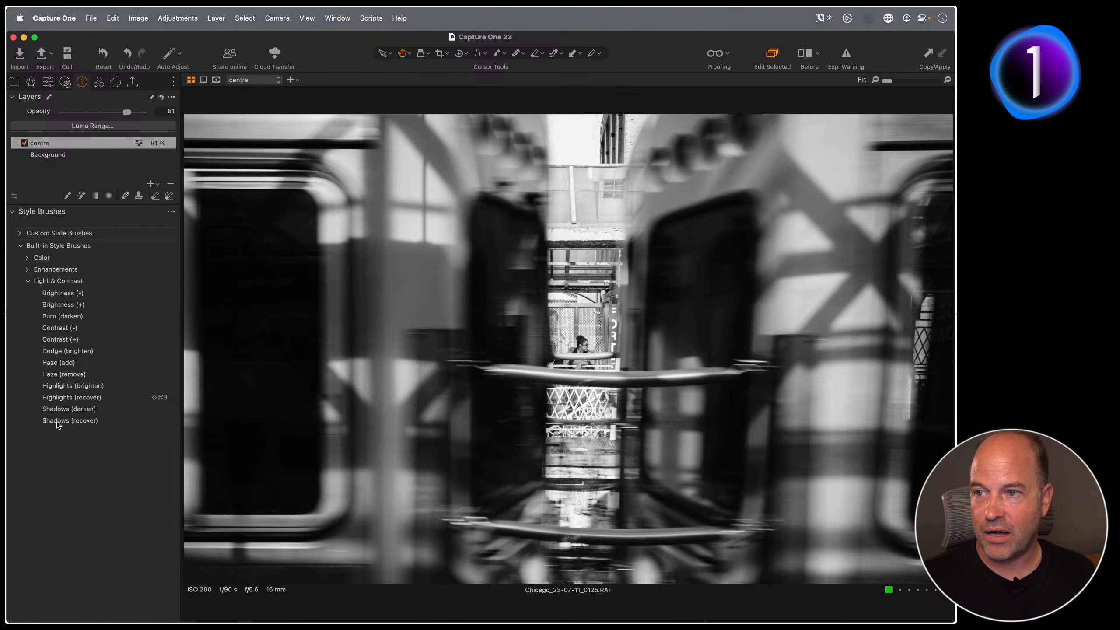
double_click(511, 349)
double_click(515, 353)
key(g)
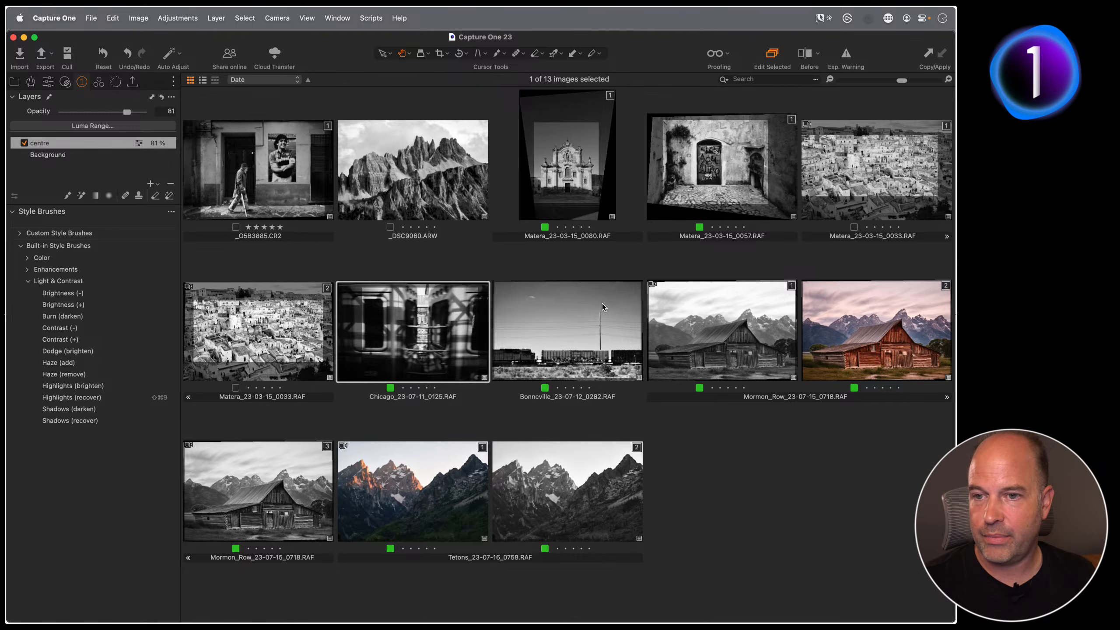
click(321, 511)
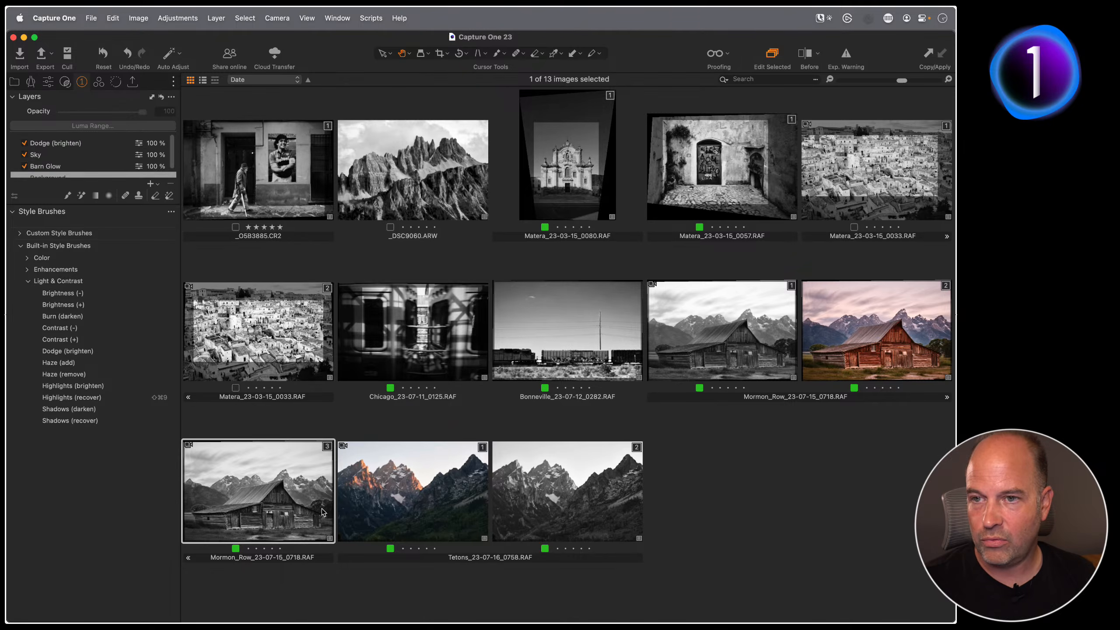
double_click(425, 344)
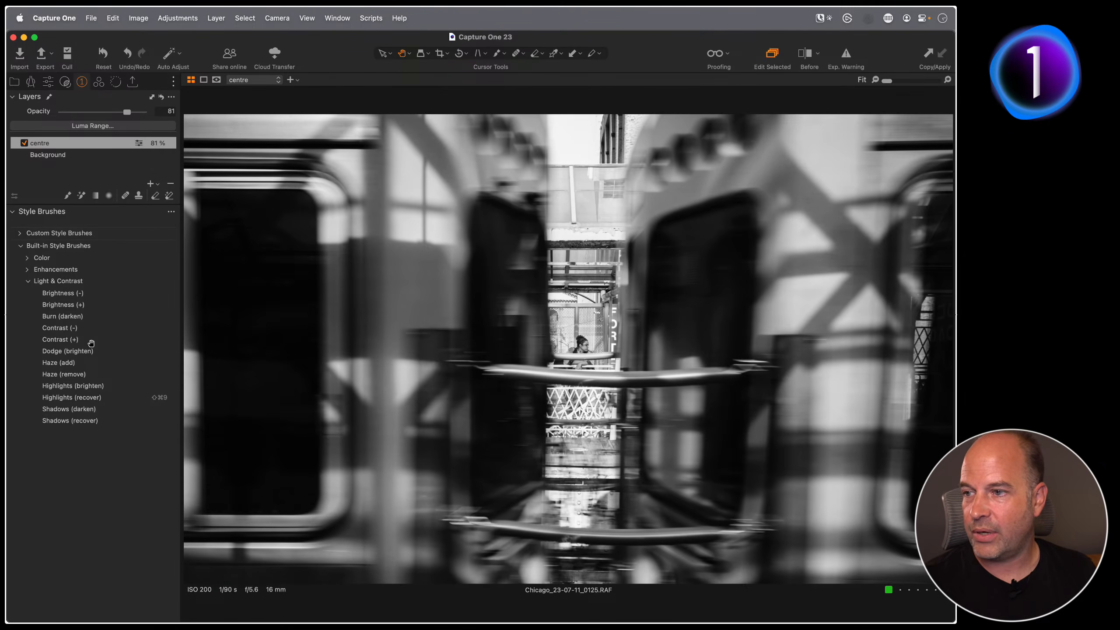
- Lift the shadows in the dark train windows with the Shadows (recover) style brush, and expand the custom style brushes
click(85, 422)
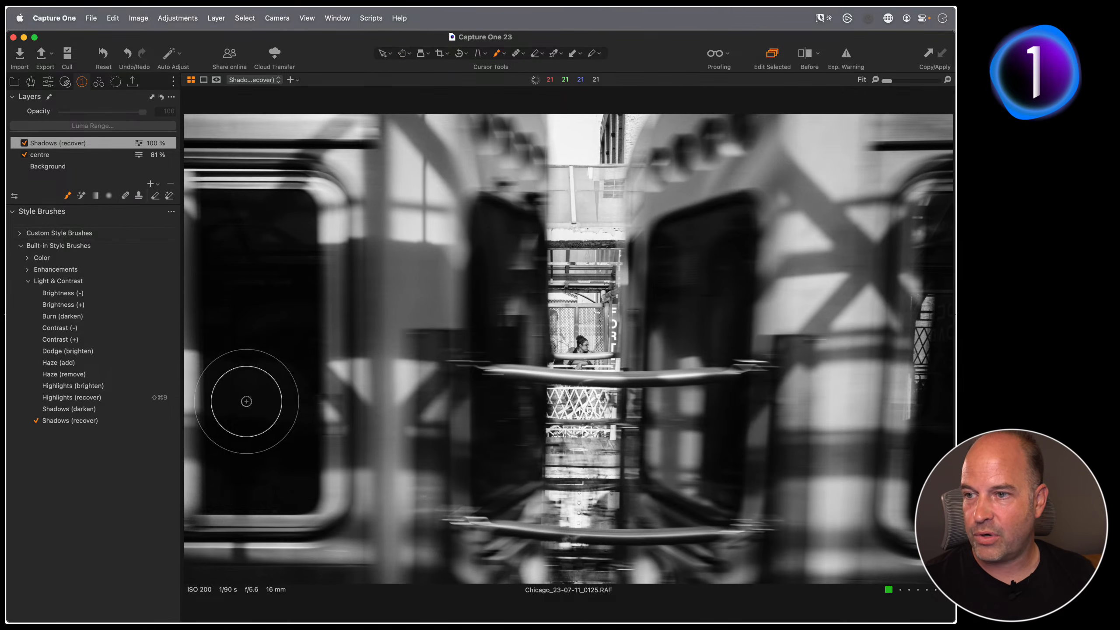
mouse_move(212, 366)
mouse_down()
mouse_move(242, 188)
mouse_move(289, 402)
mouse_move(282, 471)
mouse_move(280, 313)
mouse_move(235, 200)
mouse_move(241, 503)
mouse_move(292, 215)
mouse_move(250, 203)
mouse_up()
mouse_move(517, 281)
mouse_down()
mouse_move(513, 457)
mouse_move(489, 448)
mouse_move(507, 247)
mouse_up()
mouse_move(716, 242)
mouse_down()
mouse_move(684, 233)
mouse_move(723, 325)
mouse_move(685, 337)
mouse_up()
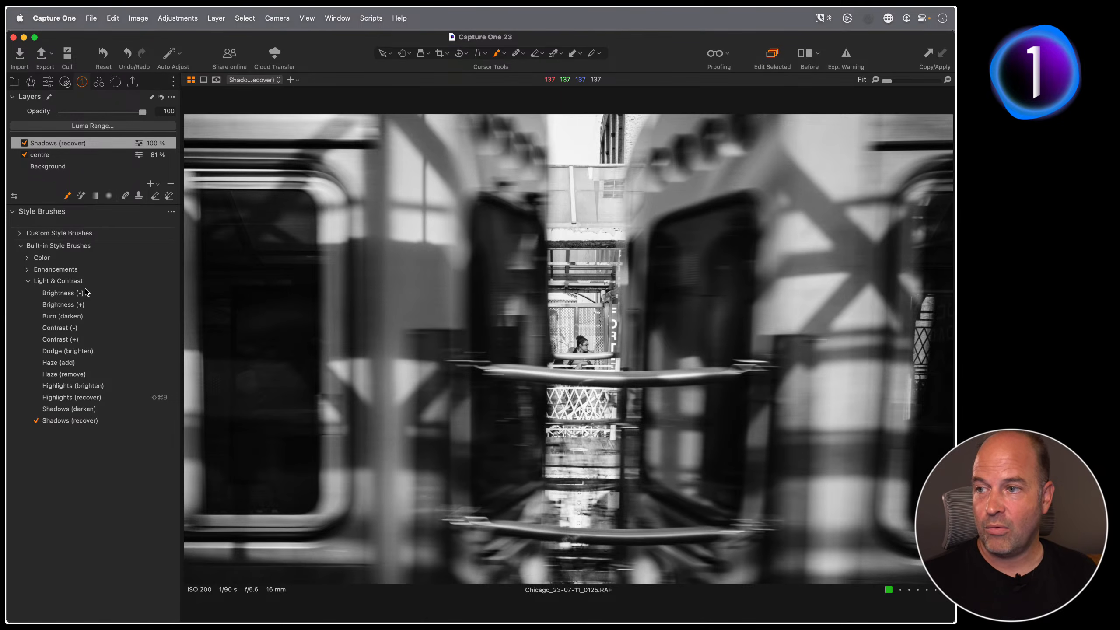
click(20, 233)
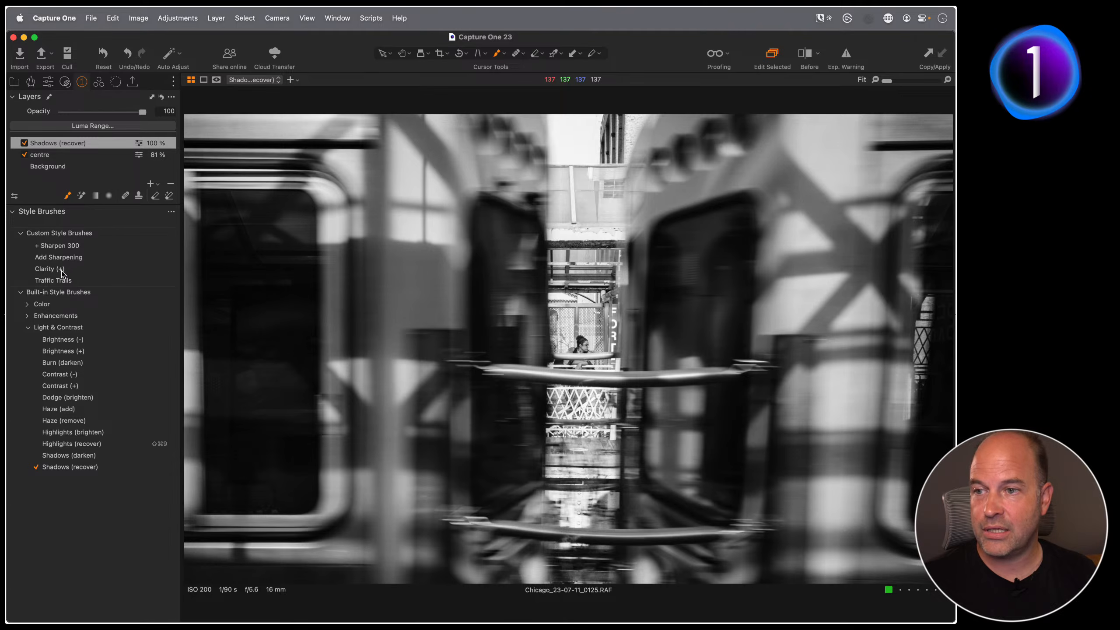
- Open _DSC9060.ARW and reset the Background layer's Clarity to 0
key(super+alt+v)
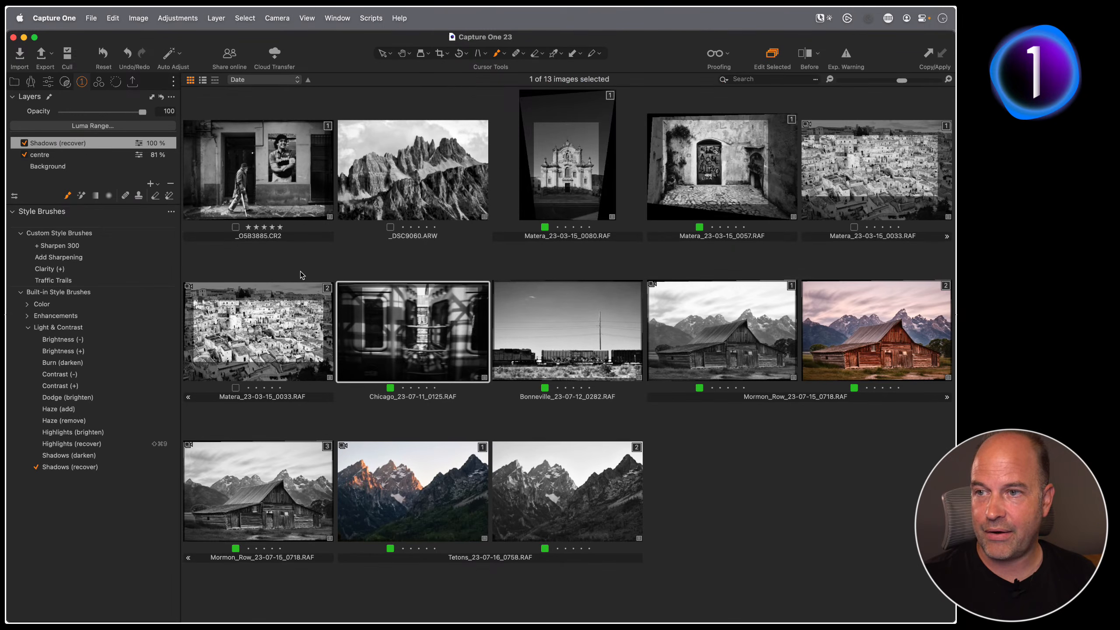
double_click(424, 205)
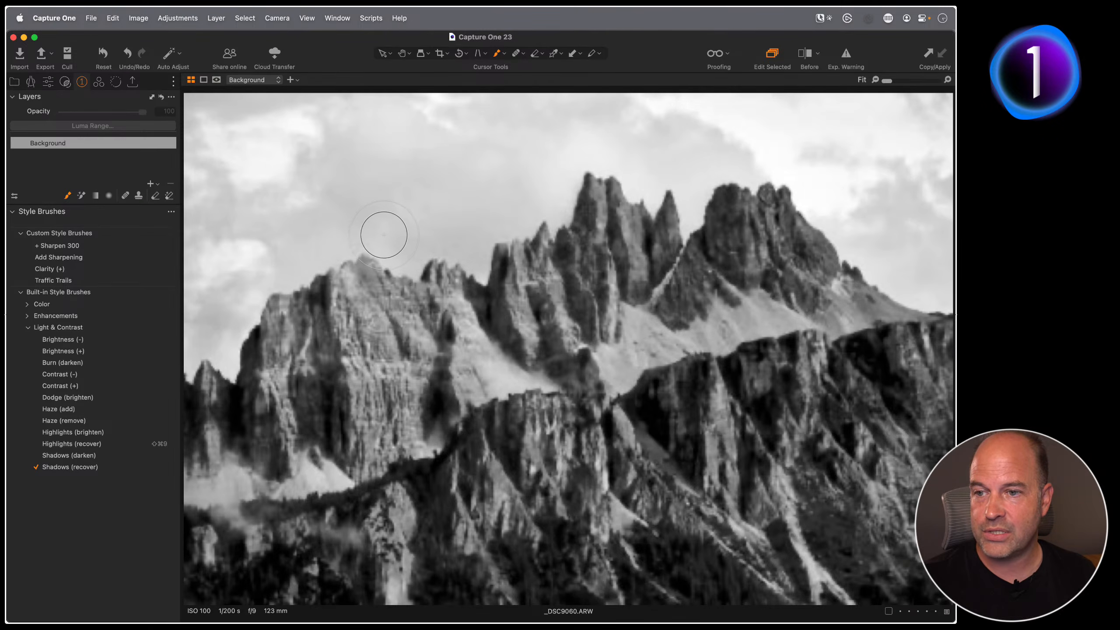
click(48, 82)
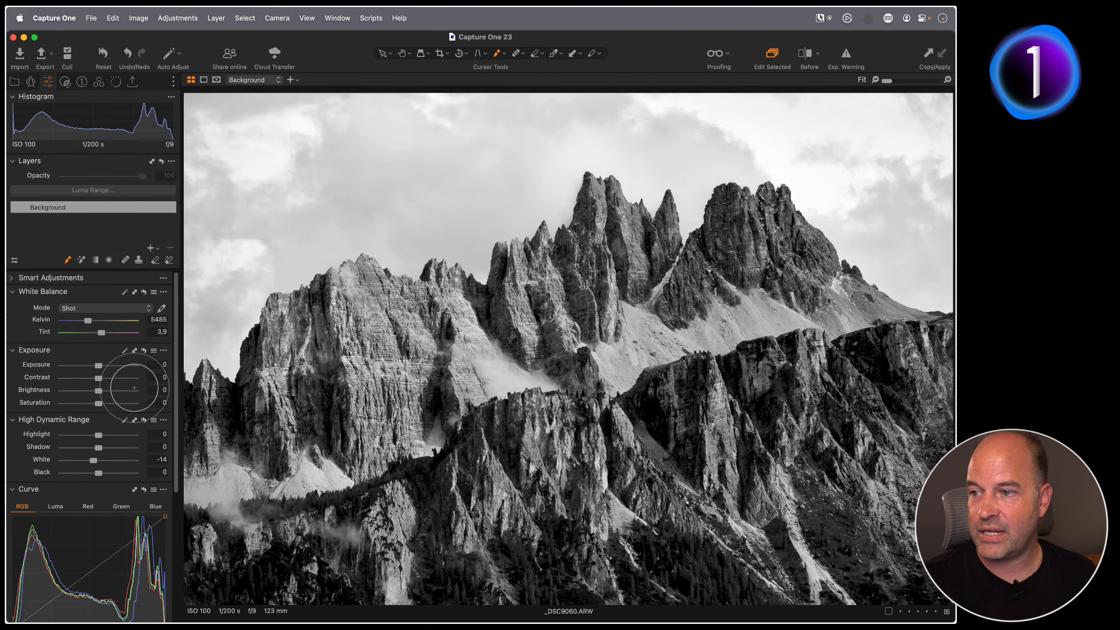
scroll(113, 484, down, 5)
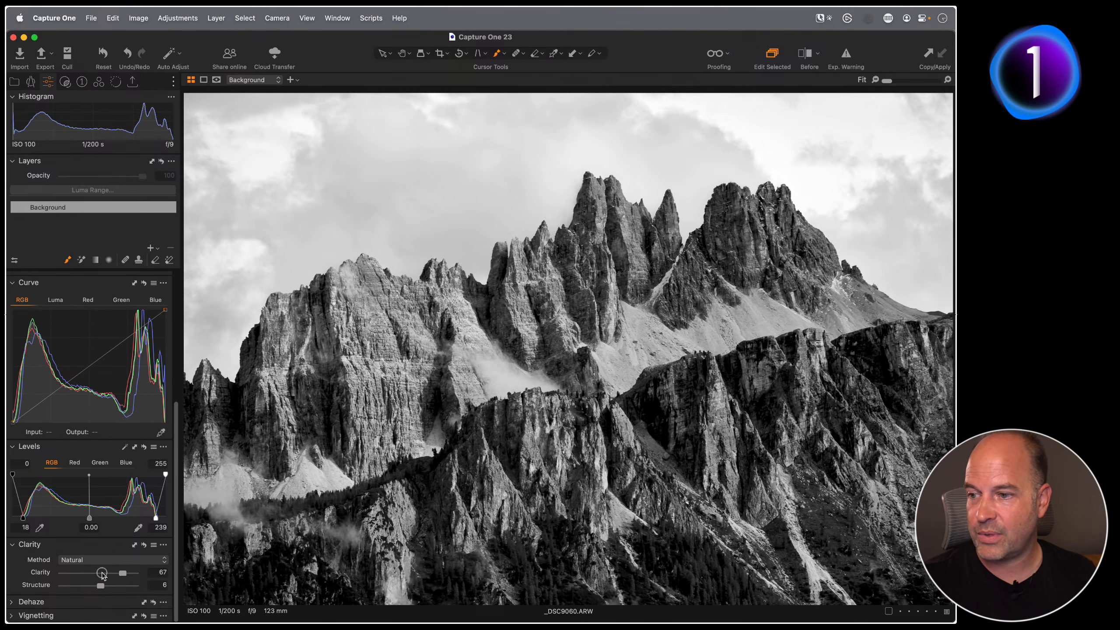
double_click(122, 573)
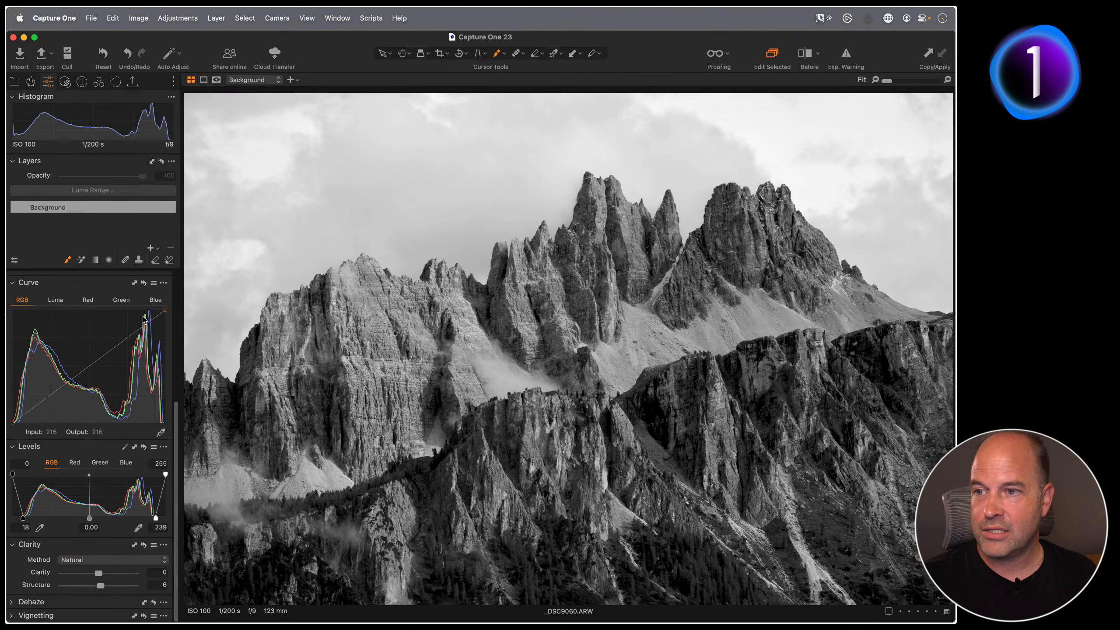
- Paint the rock faces with an enlarged Clarity (+) style brush, and review the new layer's adjustments
click(81, 82)
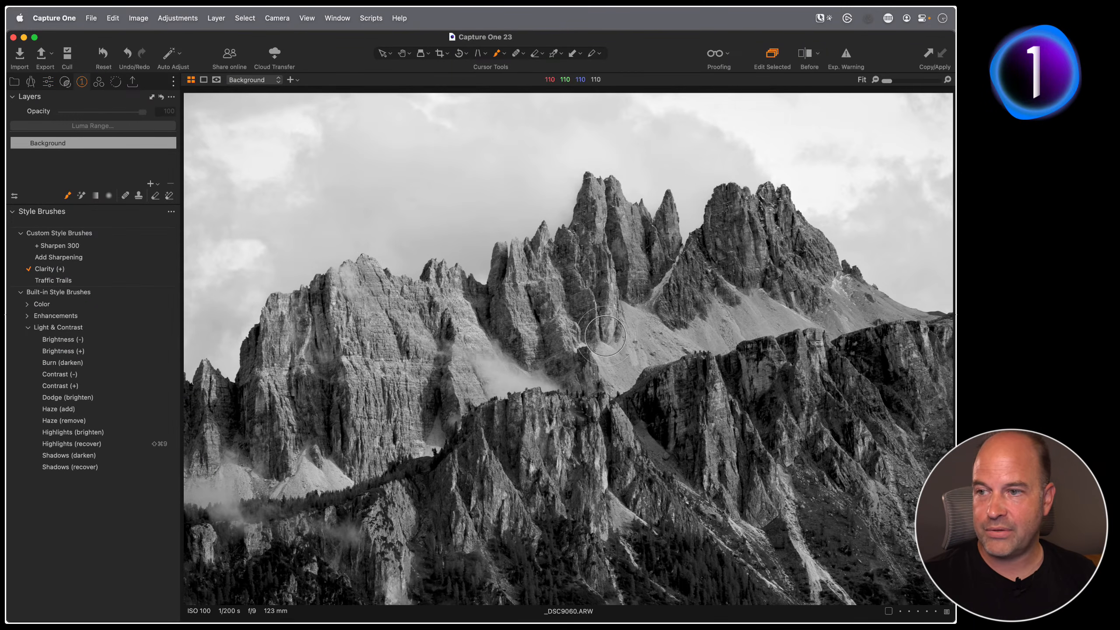
ctrl+alt+drag(575, 397, 653, 397)
click(304, 507)
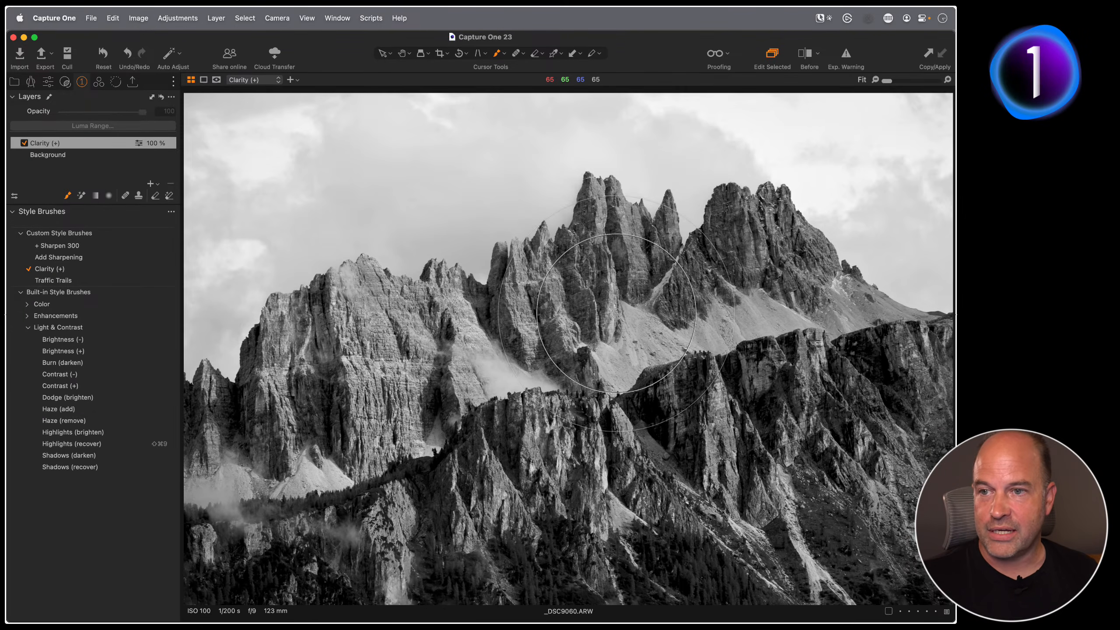
drag(507, 335, 560, 239)
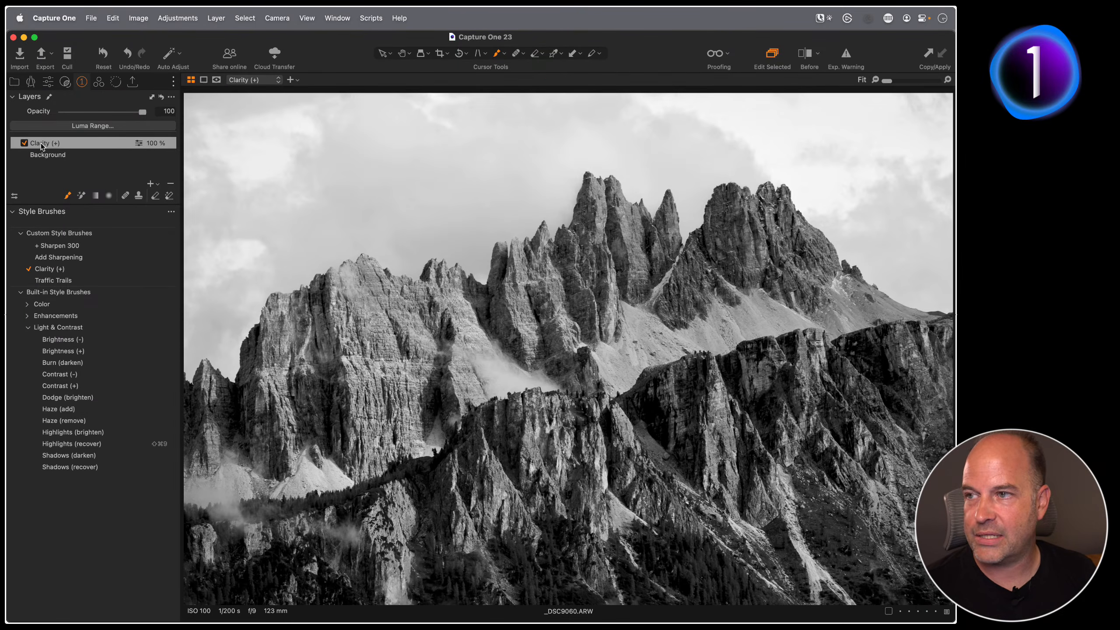
click(47, 81)
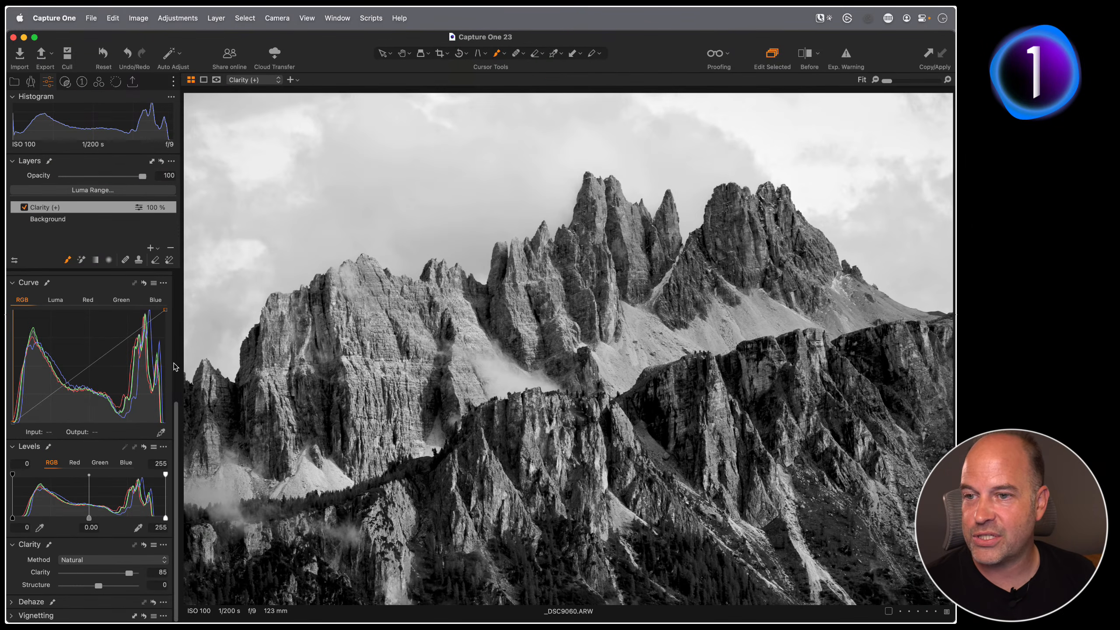
scroll(147, 358, up, 5)
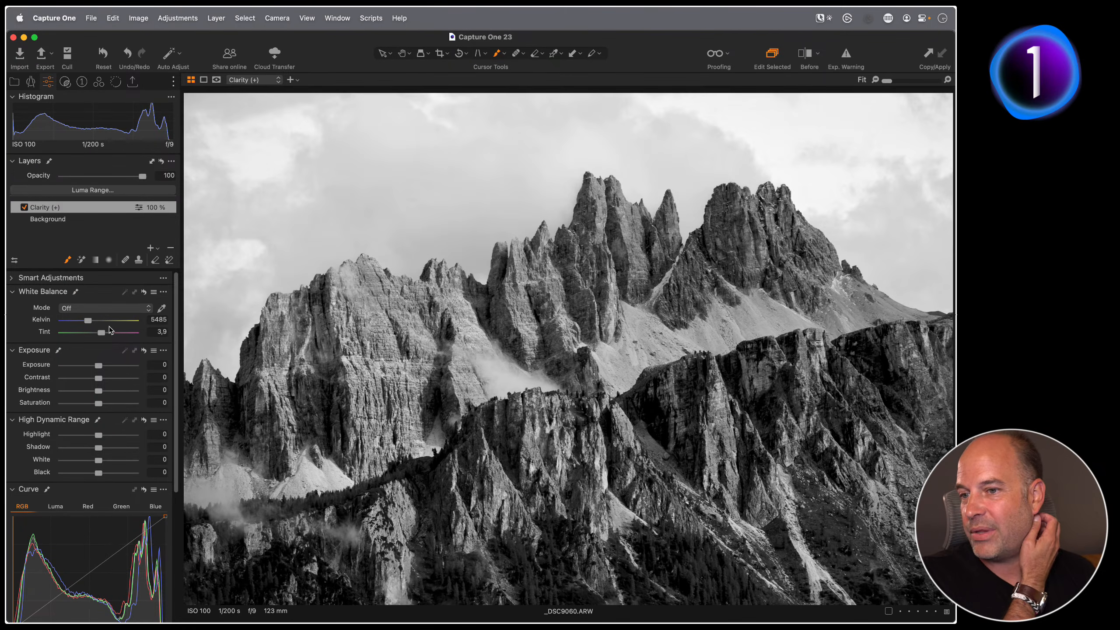
- Float the Color Balance tool over the mountain photo and try a shadow tint on the Clarity (+) layer
click(99, 82)
click(18, 458)
drag(78, 456, 315, 150)
mouse_move(265, 268)
mouse_down()
mouse_move(282, 249)
mouse_move(261, 266)
mouse_up()
double_click(276, 267)
- Try toning the Background with 3-Way Color Balance, blue shadows and orange midtones, and dock the tool again
click(58, 155)
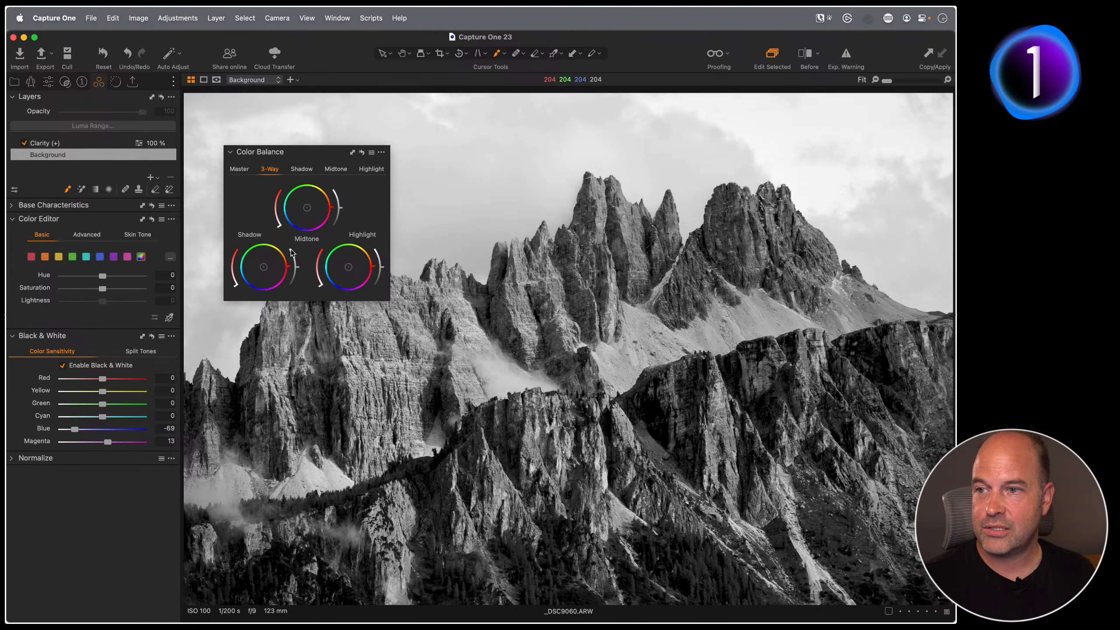
drag(264, 270, 259, 269)
drag(307, 207, 311, 206)
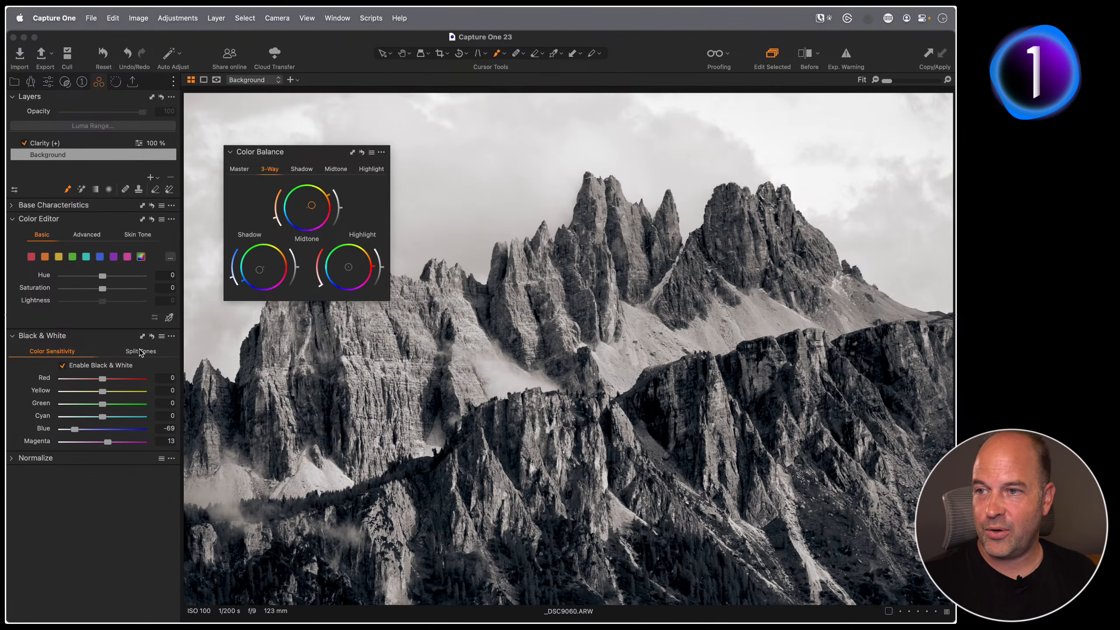
drag(309, 152, 97, 491)
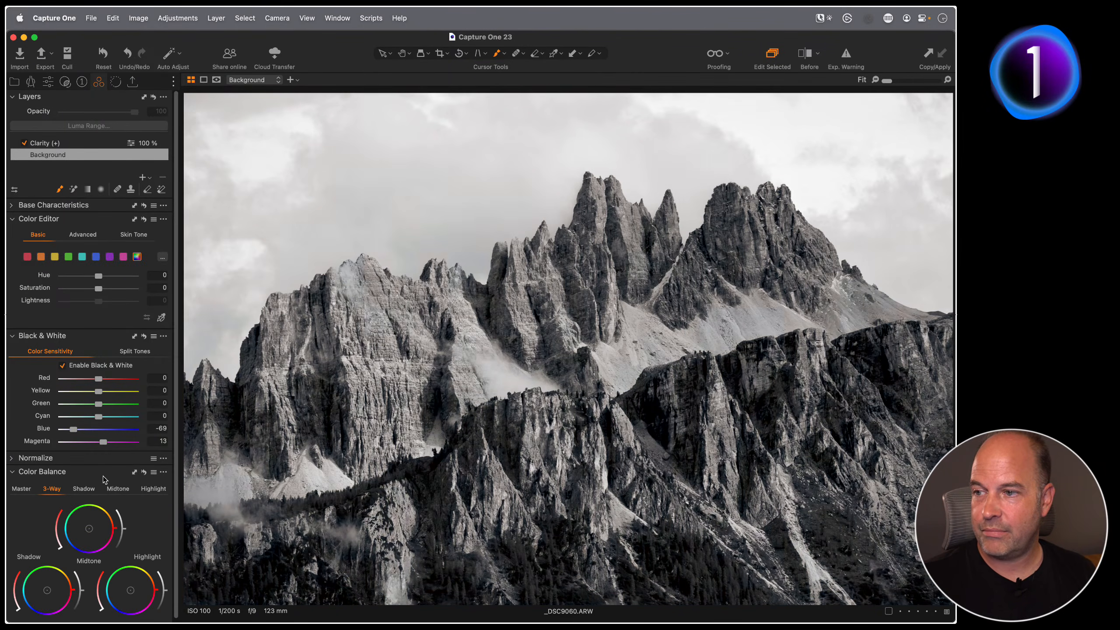
- Try Black & White split tones with highlights at hue 249, saturation 70 and shadows at hue 99, saturation 66, and reset them
click(131, 351)
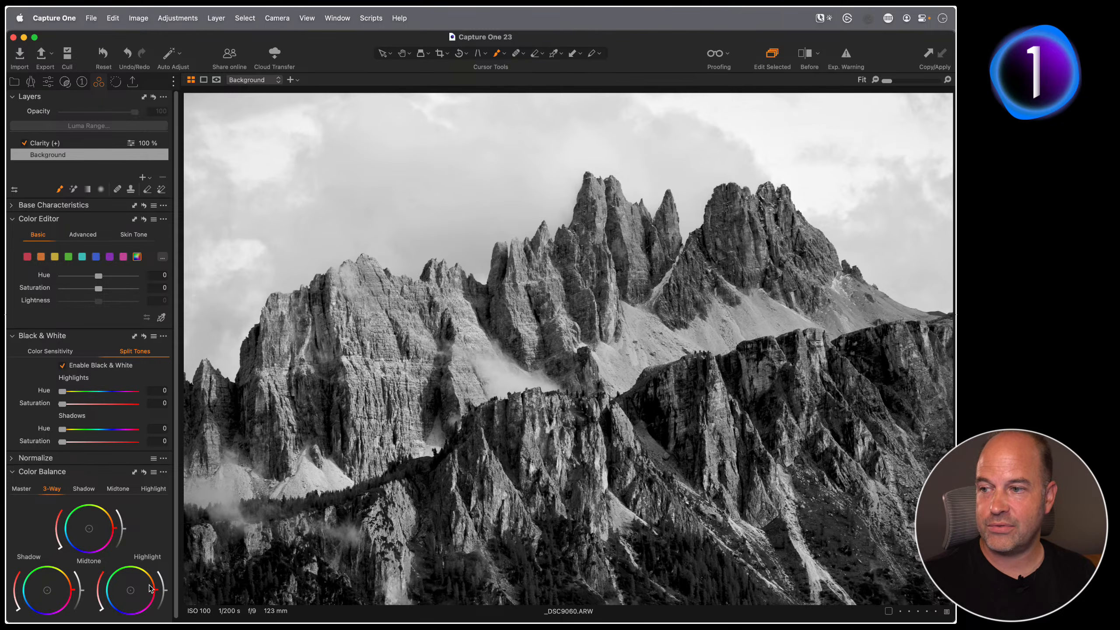
drag(62, 430, 110, 442)
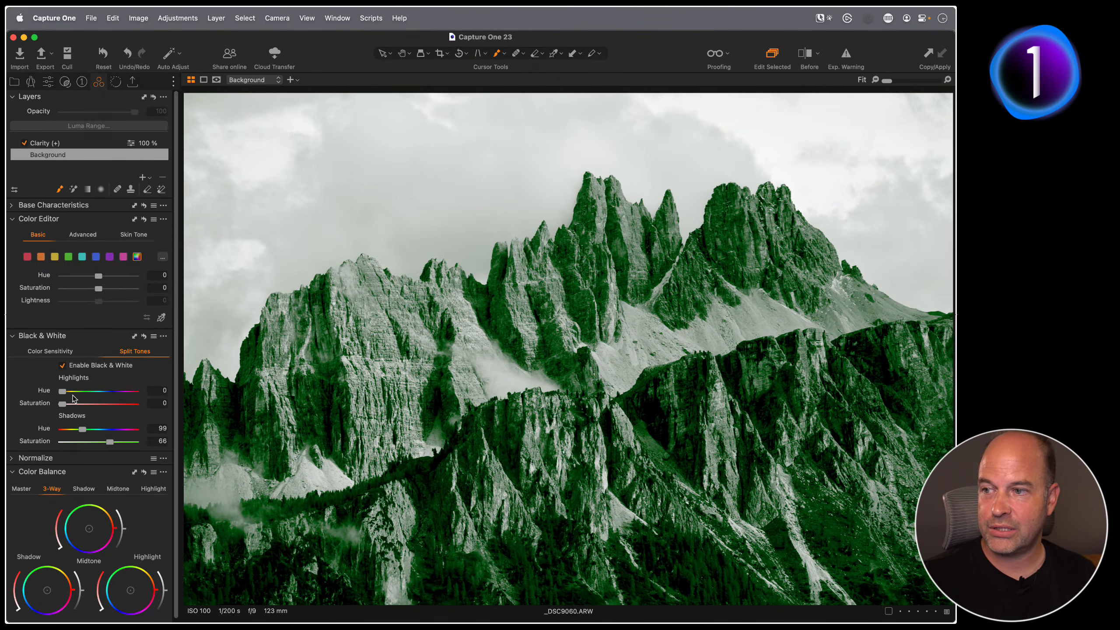
drag(63, 390, 113, 405)
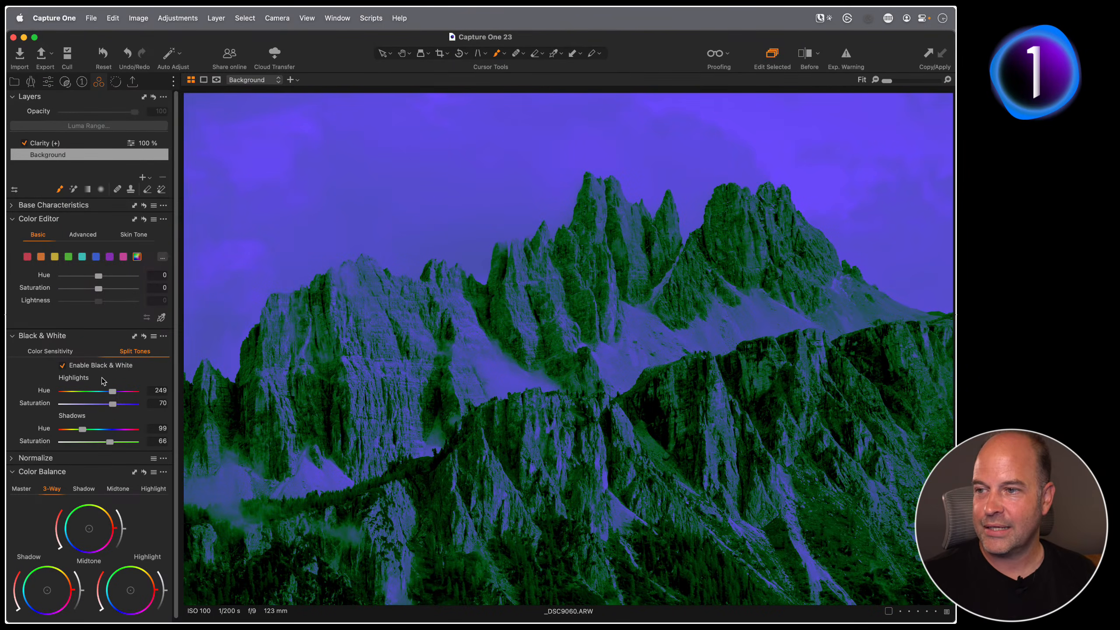
click(144, 336)
click(62, 366)
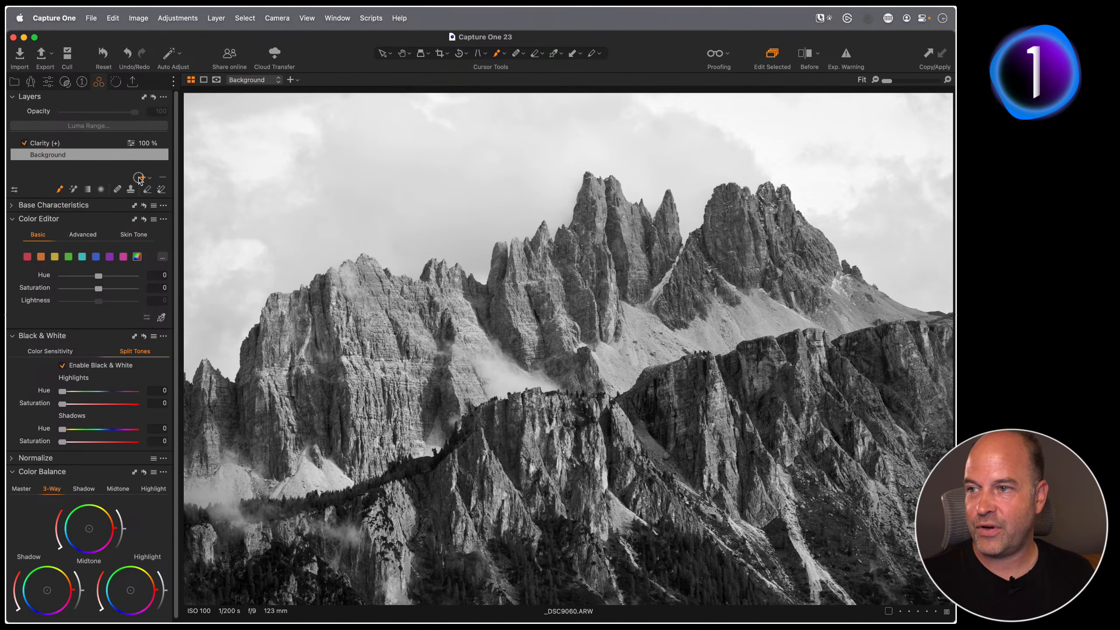
- Add a filled adjustment layer and tone it with 3-Way Color Balance: blue shadows, orange midtones and yellow highlights
click(142, 177)
click(150, 197)
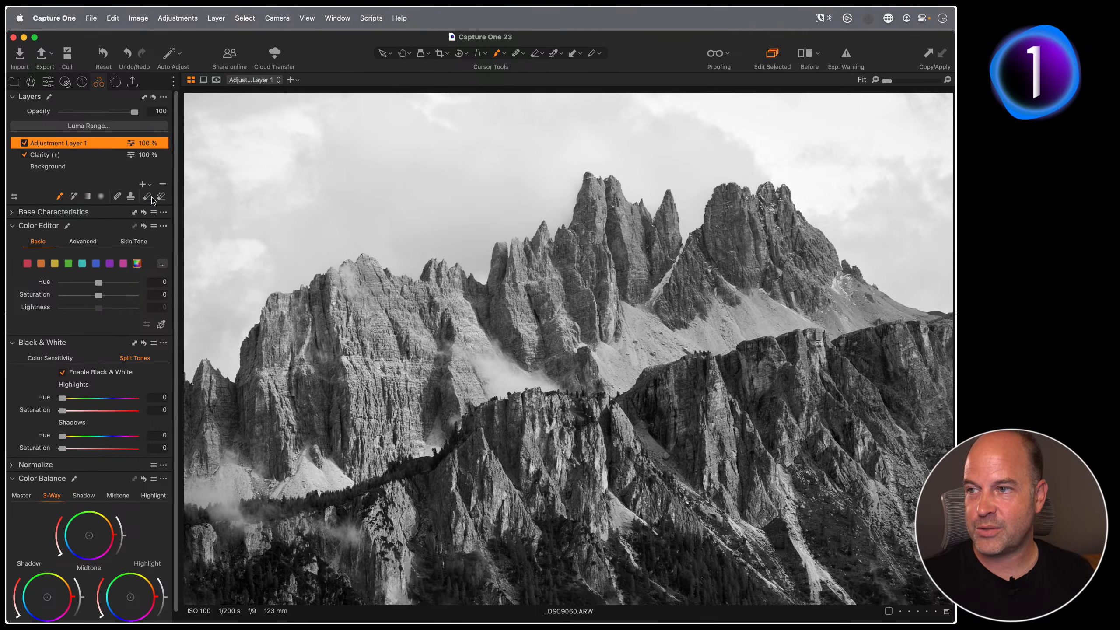
drag(103, 478, 356, 111)
mouse_move(295, 240)
mouse_down()
mouse_move(282, 251)
mouse_move(289, 244)
mouse_up()
drag(339, 180, 343, 178)
drag(383, 241, 385, 234)
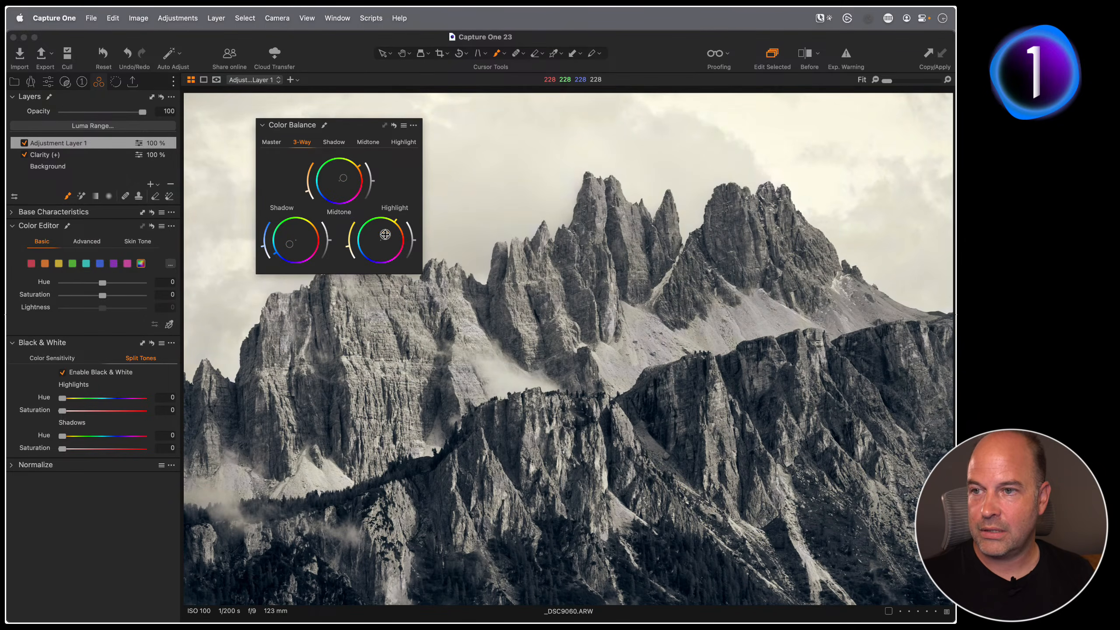
click(288, 248)
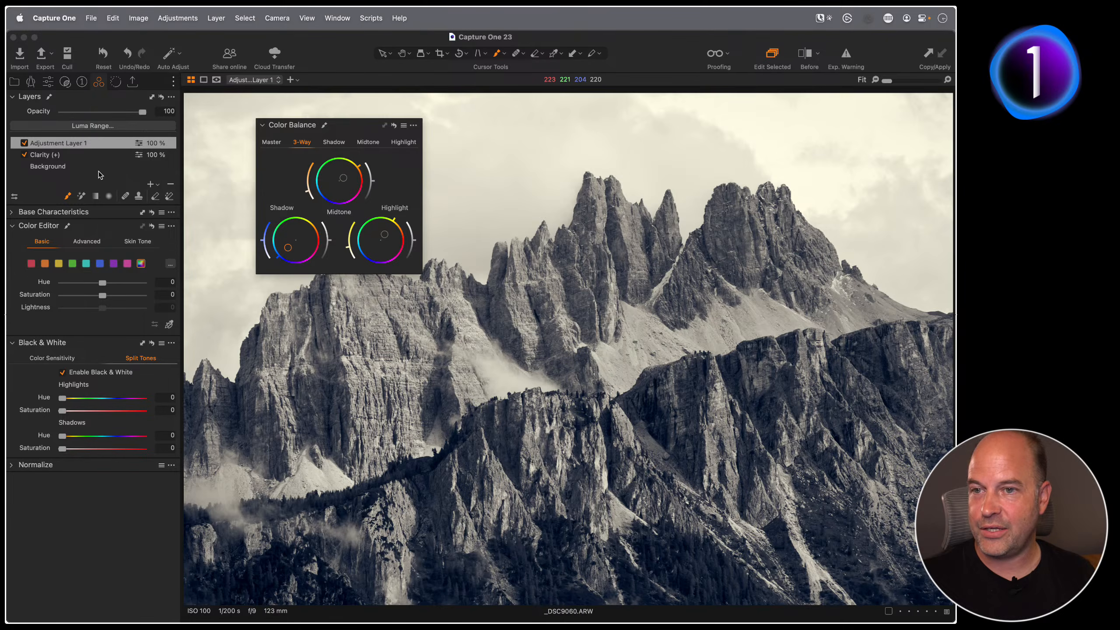
- Lower the toning layer's opacity to 77 and dock Color Balance directly below the Black & White tool
mouse_move(143, 112)
mouse_down()
mouse_move(33, 122)
mouse_move(123, 113)
mouse_up()
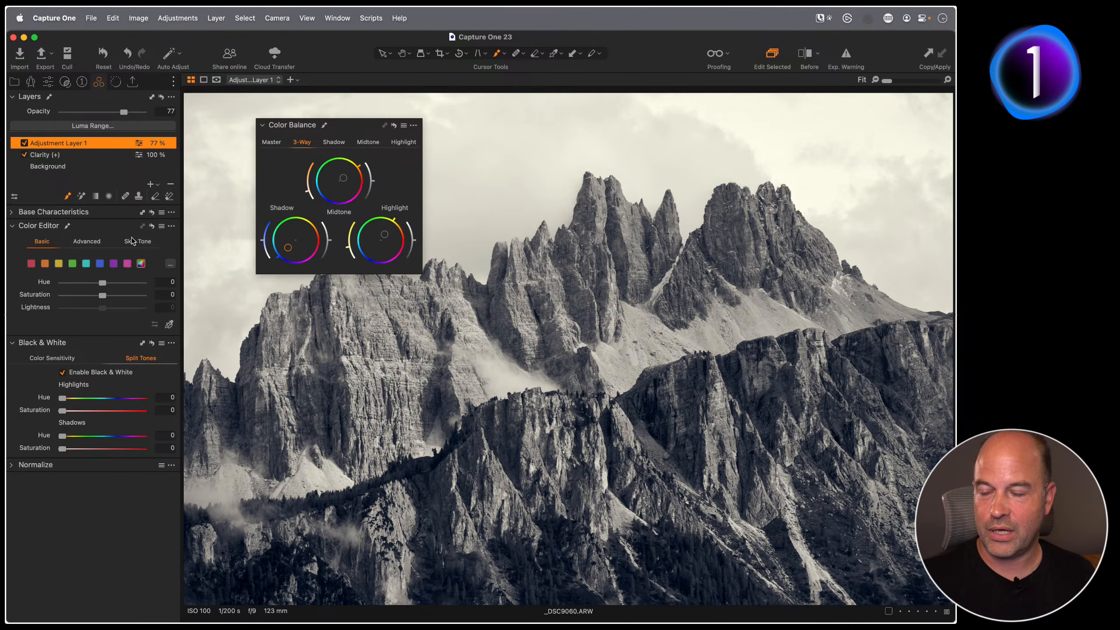
drag(343, 125, 96, 468)
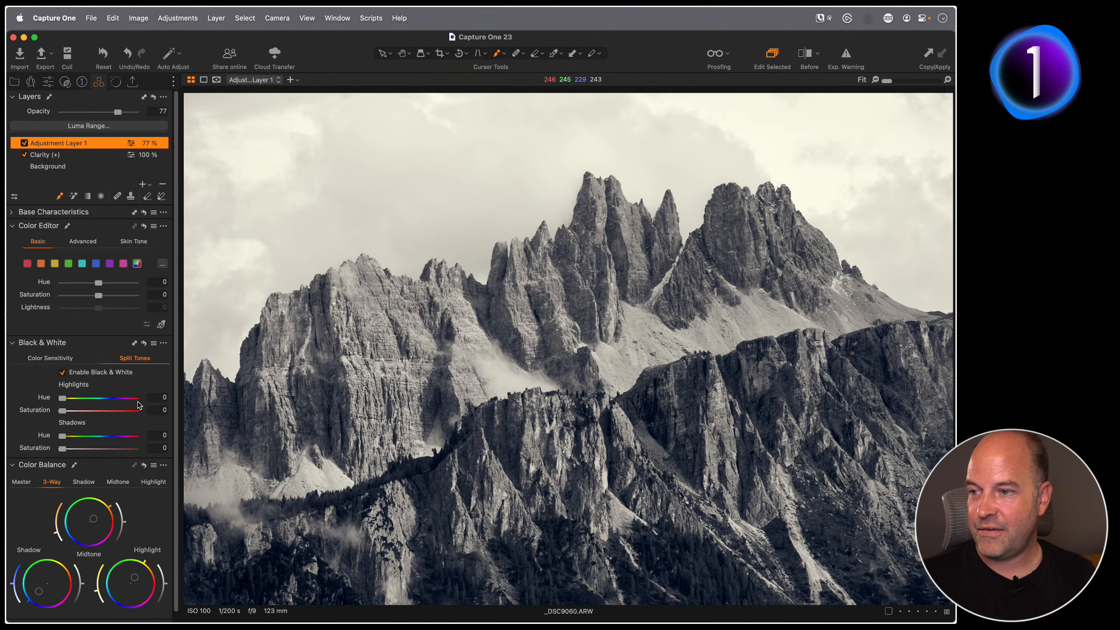
scroll(80, 413, down, 1)
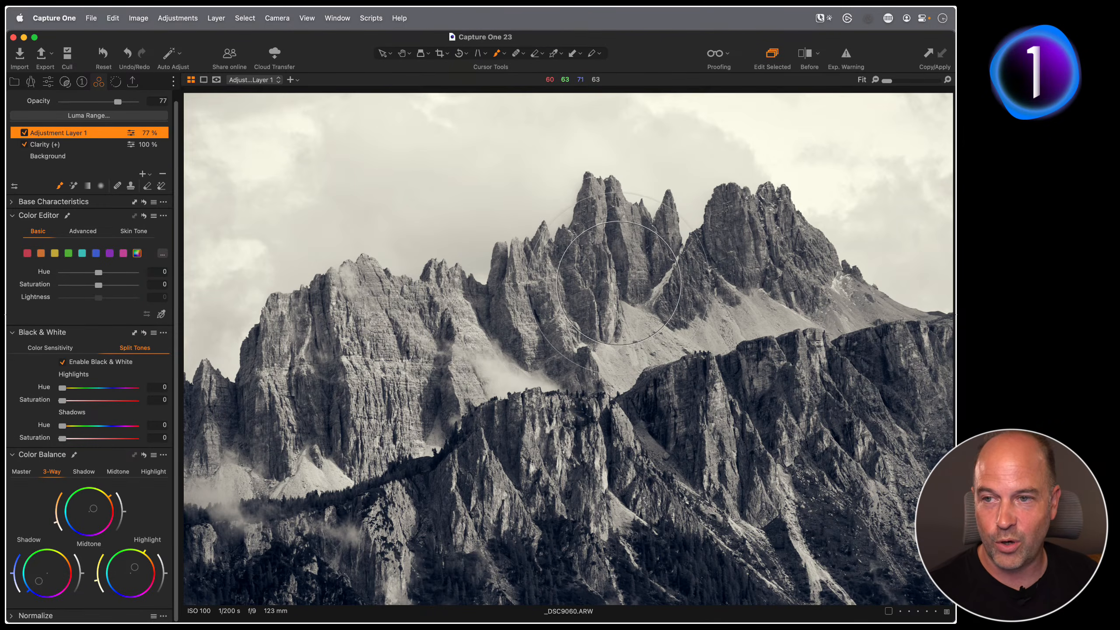
- Open the street photo _O5B3885.CR2 and reset all of its adjustments to the original color version
key(super+alt+v)
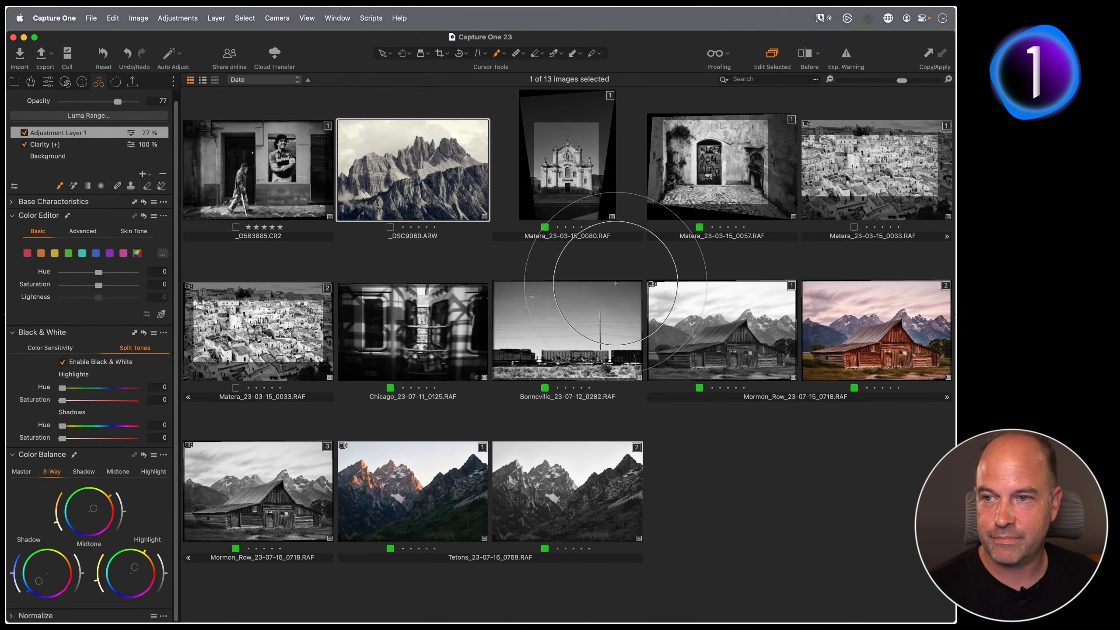
double_click(294, 182)
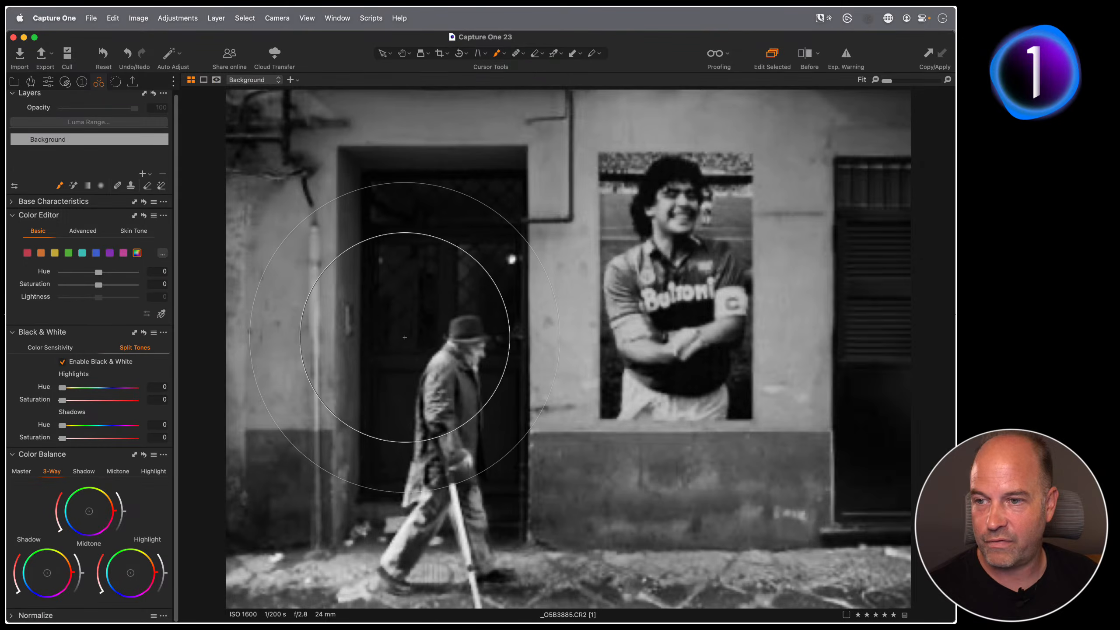
key(h)
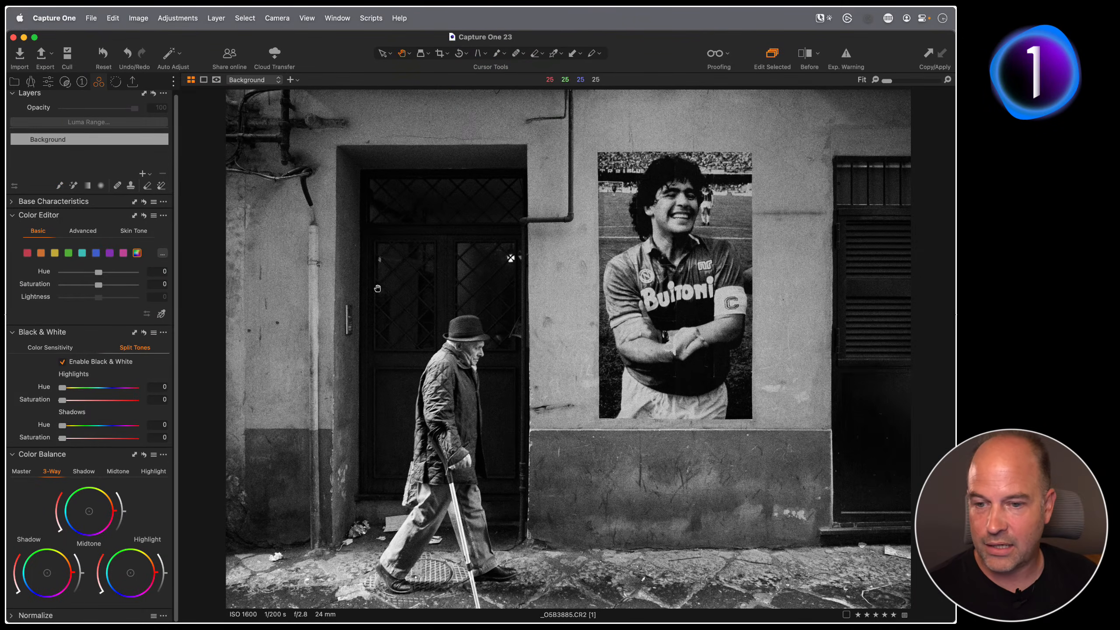
key(super+r)
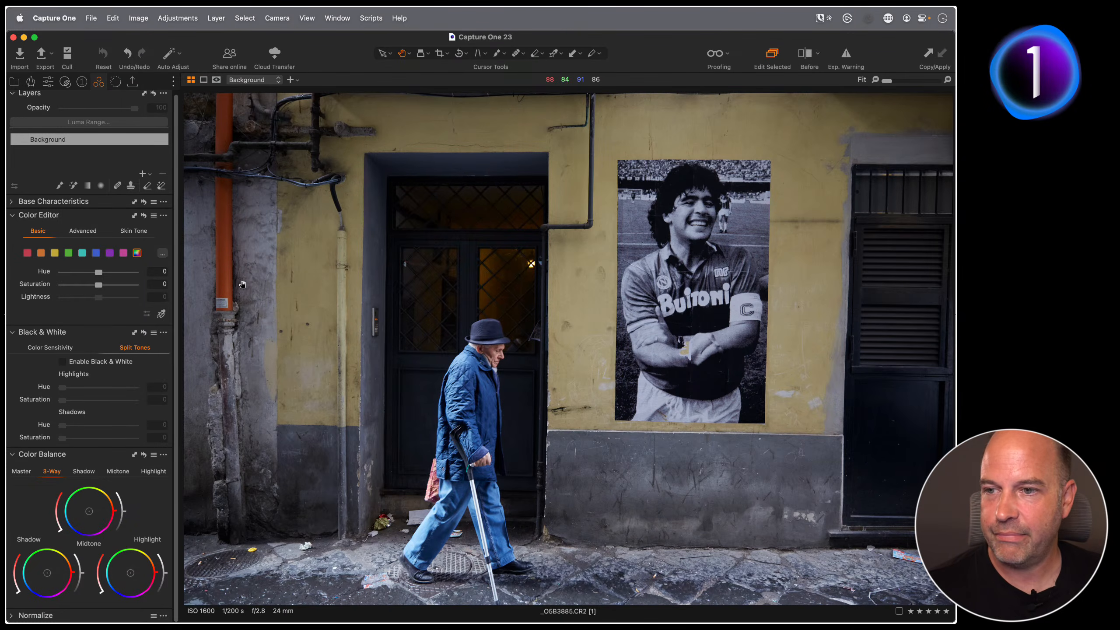
- Straighten the street photo's perspective with automatic vertical and horizontal keystone correction
click(31, 81)
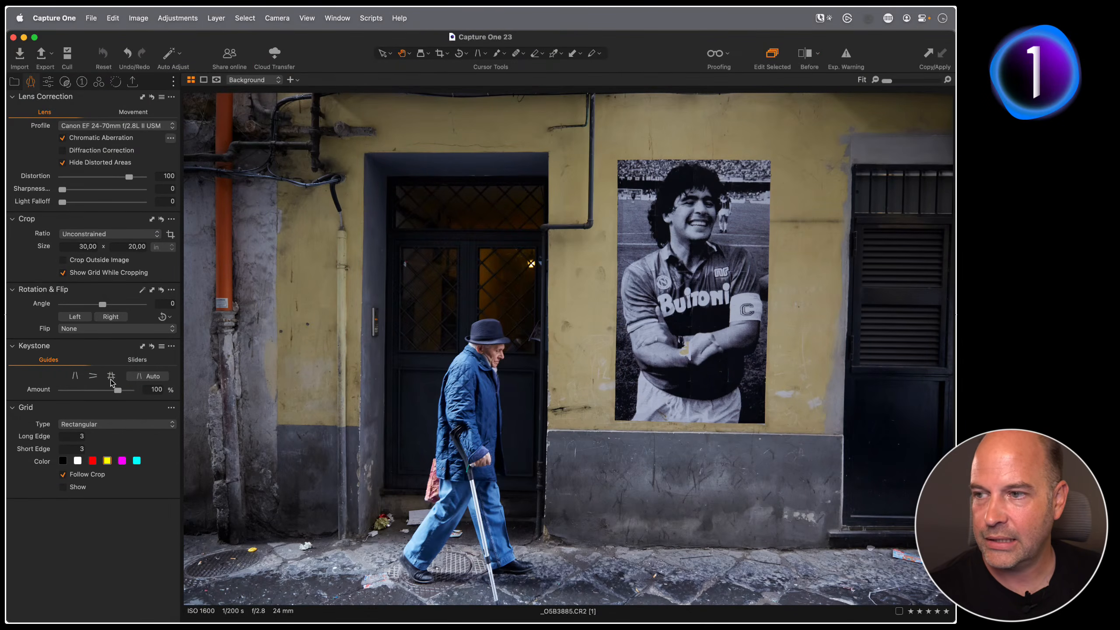
click(111, 377)
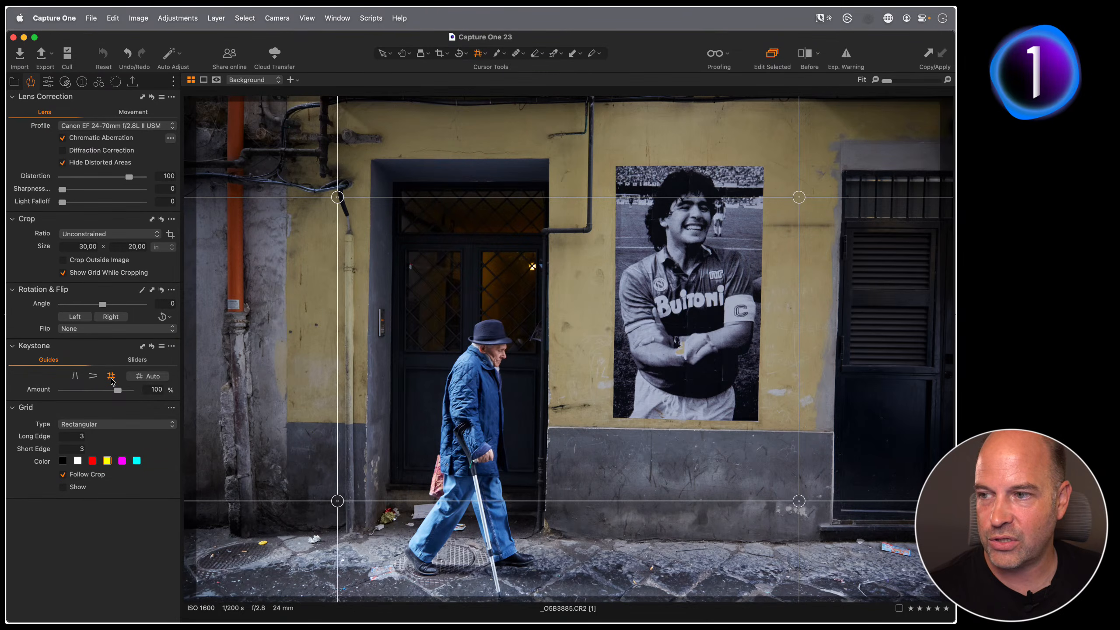
click(144, 377)
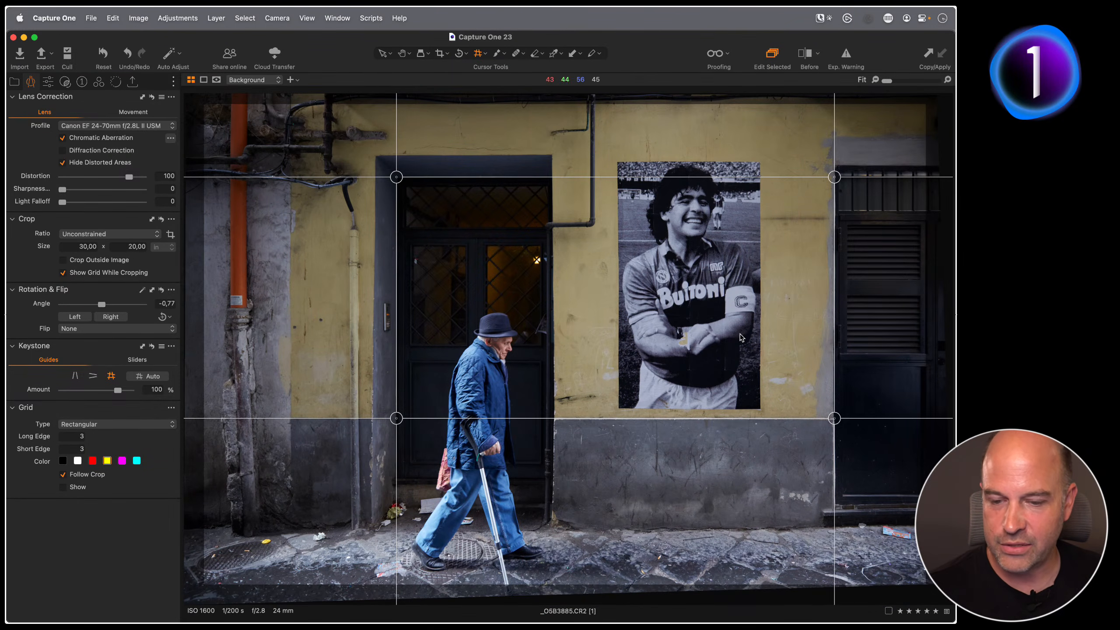
- Crop the street photo to 28.08 x 20.00 in, trimming its left, top and right edges
key(c)
drag(210, 583, 262, 591)
drag(588, 105, 588, 126)
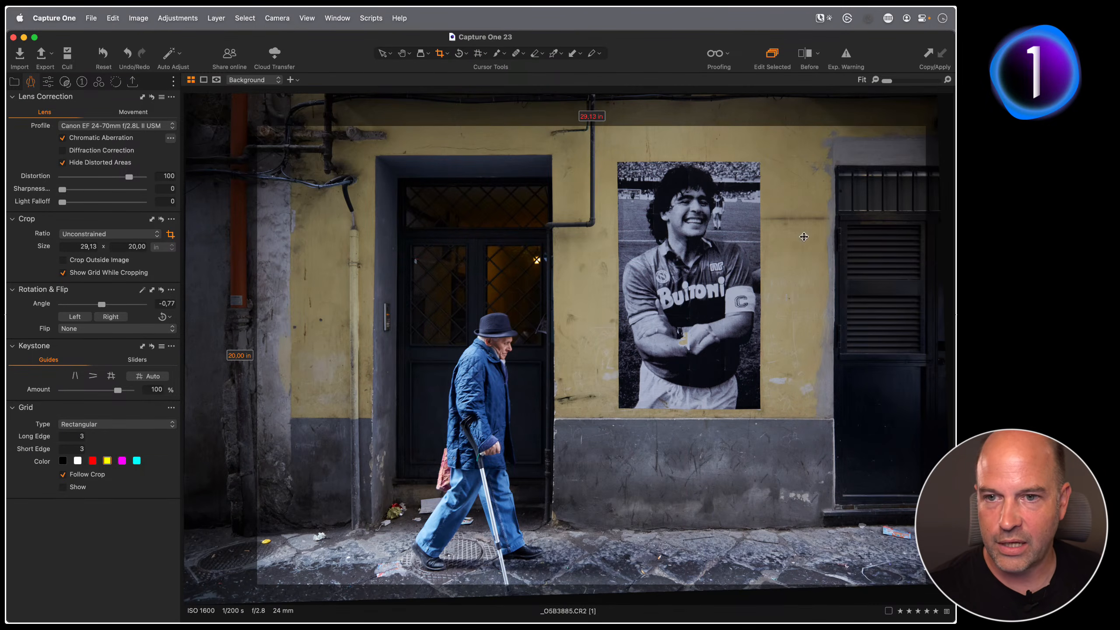
drag(926, 350, 902, 356)
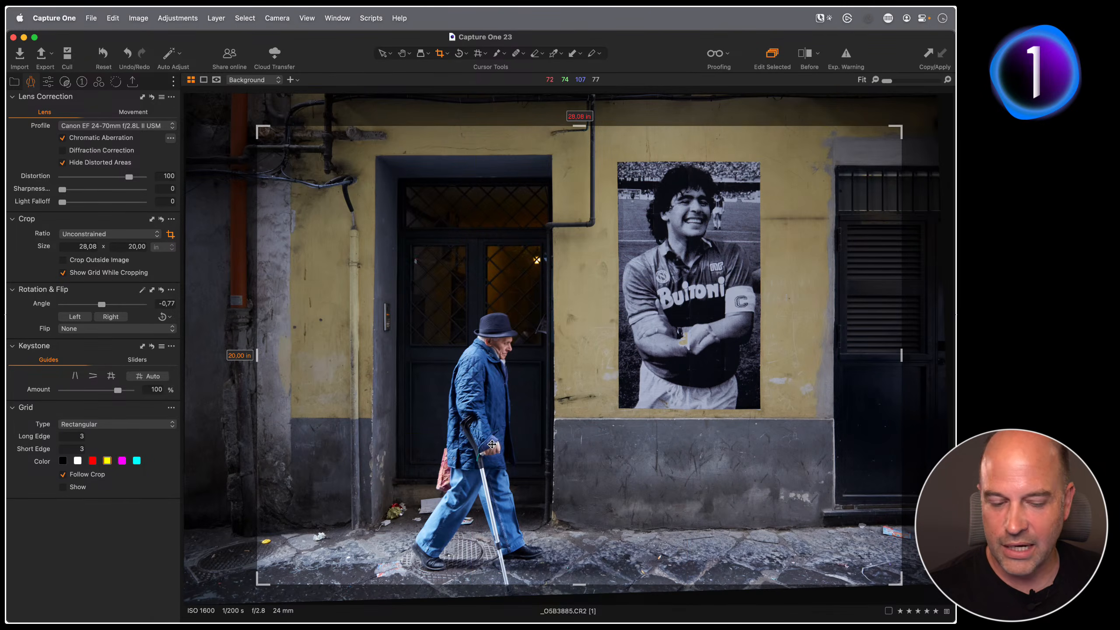
key(h)
- Inspect the walking man at 100% zoom, return to the full image and bring up the exposure adjustments
double_click(481, 429)
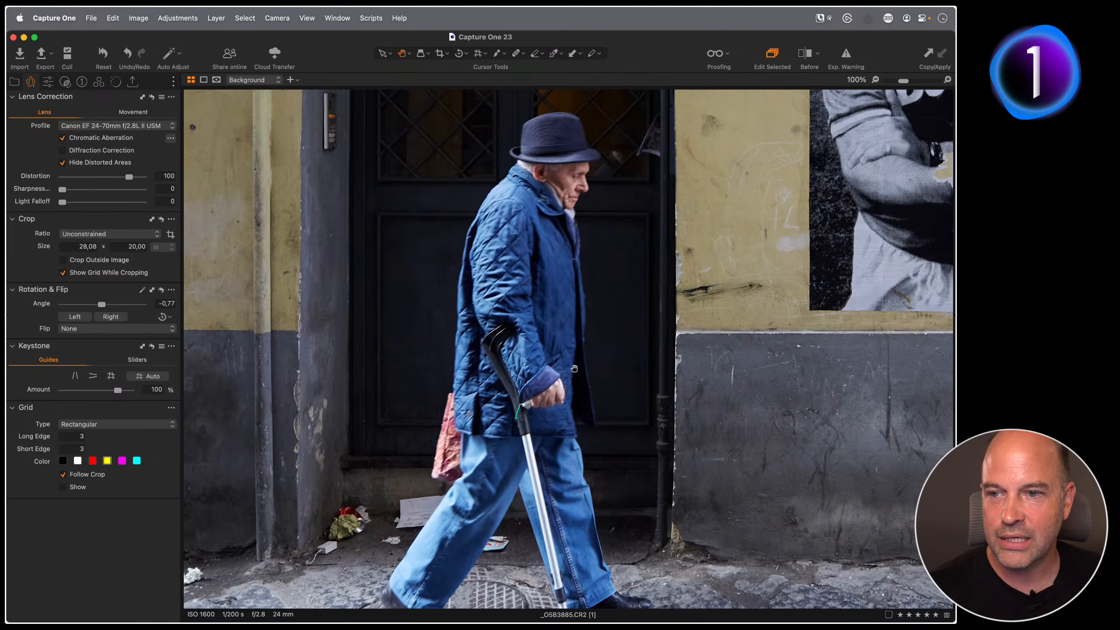
double_click(601, 351)
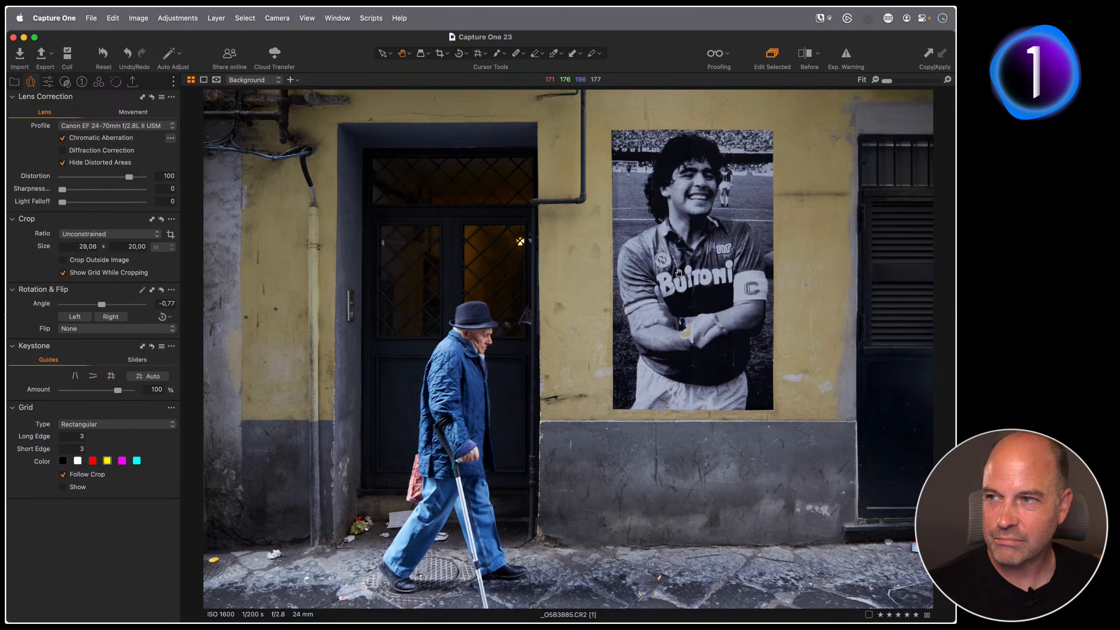
click(48, 82)
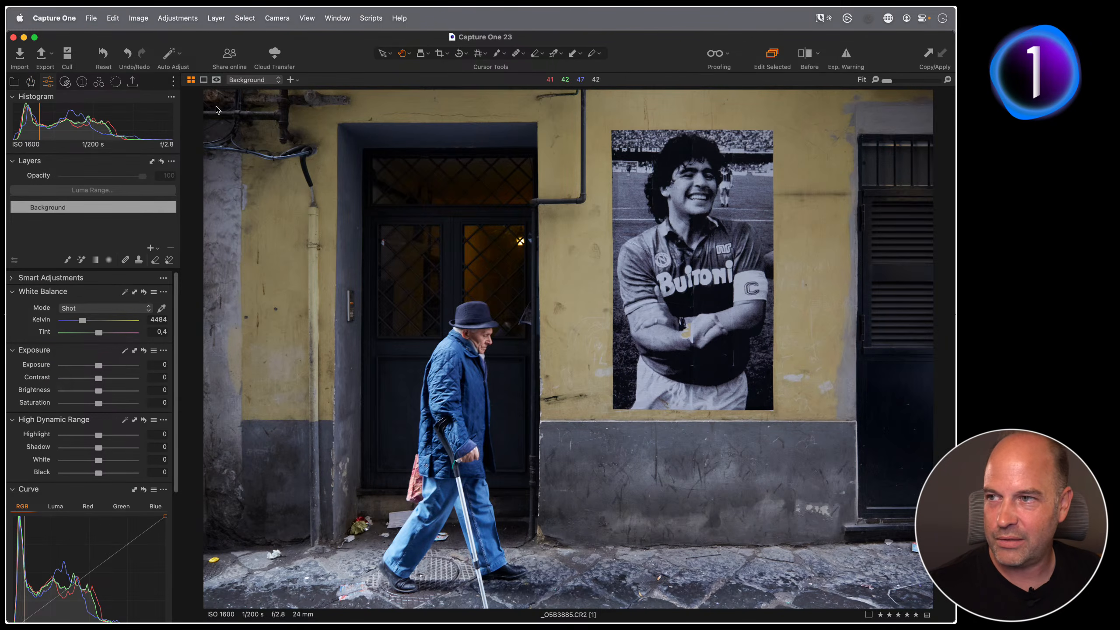
- Enable black-and-white conversion for the street photo and show its color sensitivity settings
click(98, 81)
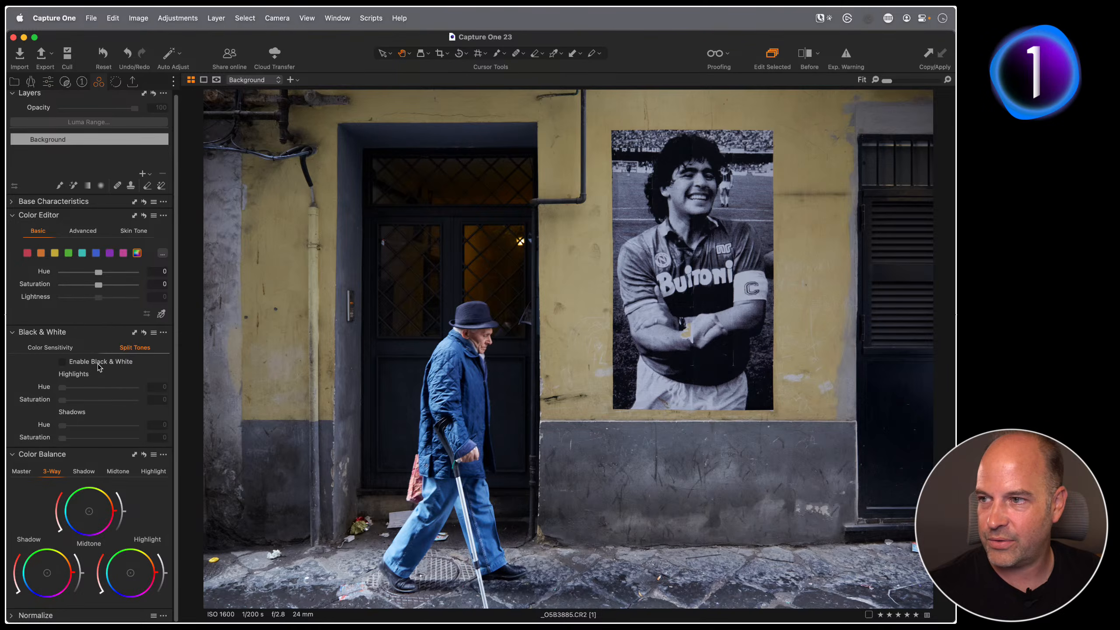
click(12, 332)
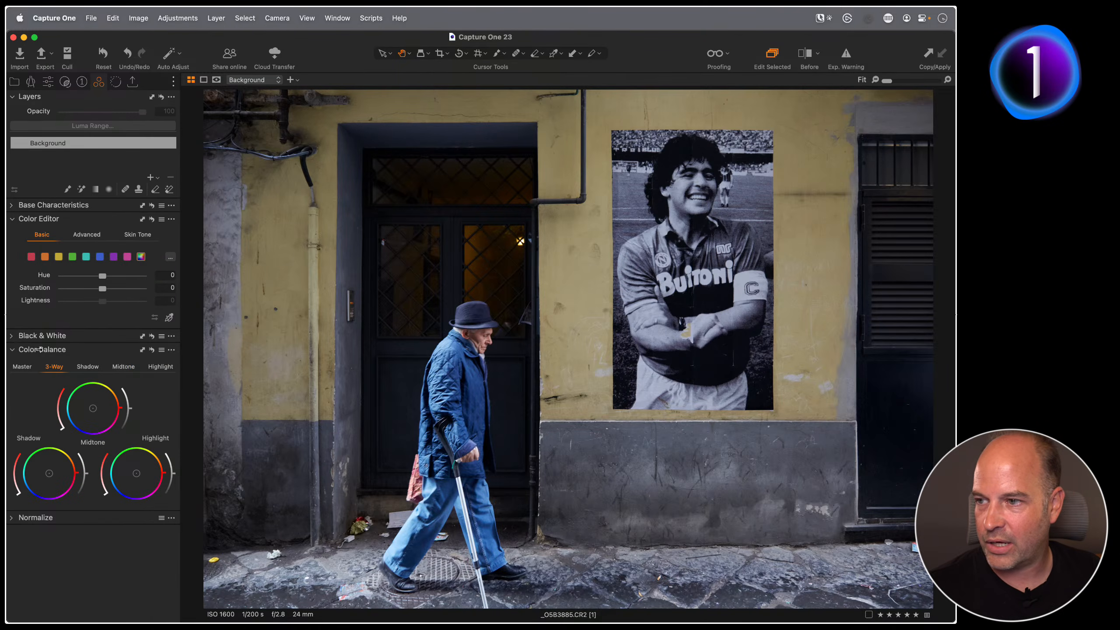
click(18, 338)
click(62, 366)
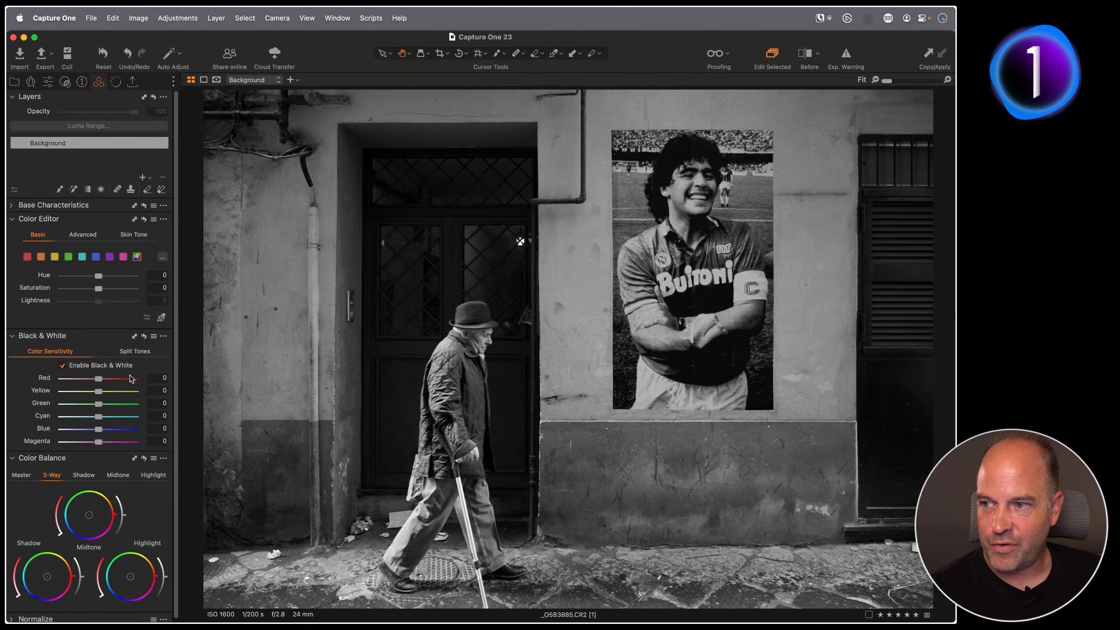
- Set the black-and-white color sensitivity to Red -14, Yellow 55, Cyan 29 and Blue -8
drag(98, 428, 96, 430)
drag(99, 391, 110, 421)
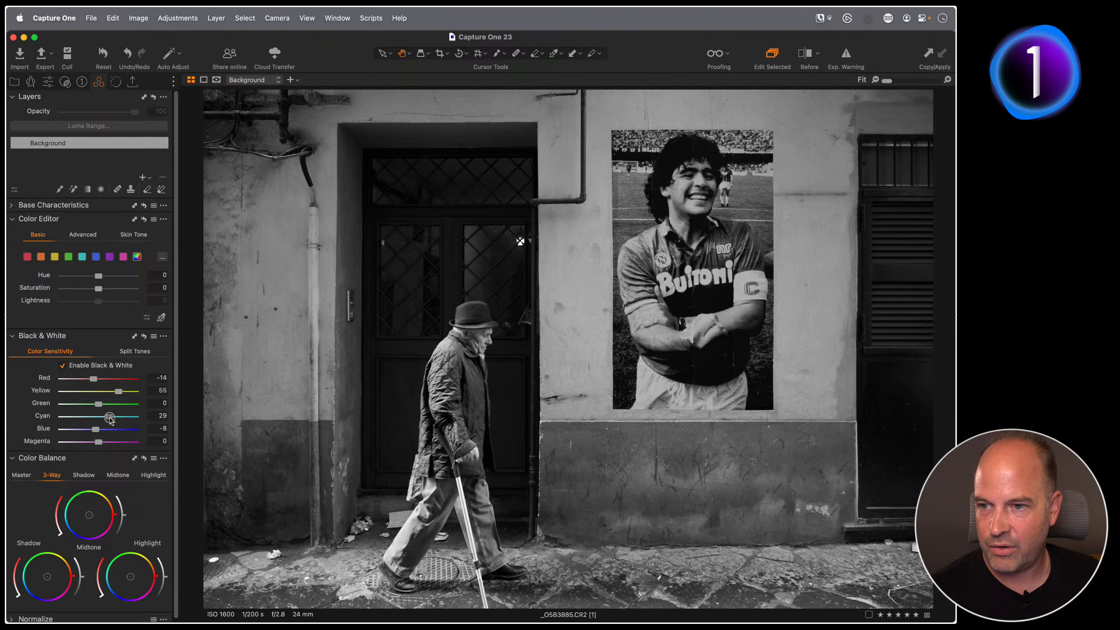
mouse_move(114, 431)
mouse_down()
mouse_move(51, 442)
mouse_move(125, 443)
mouse_move(99, 443)
mouse_up()
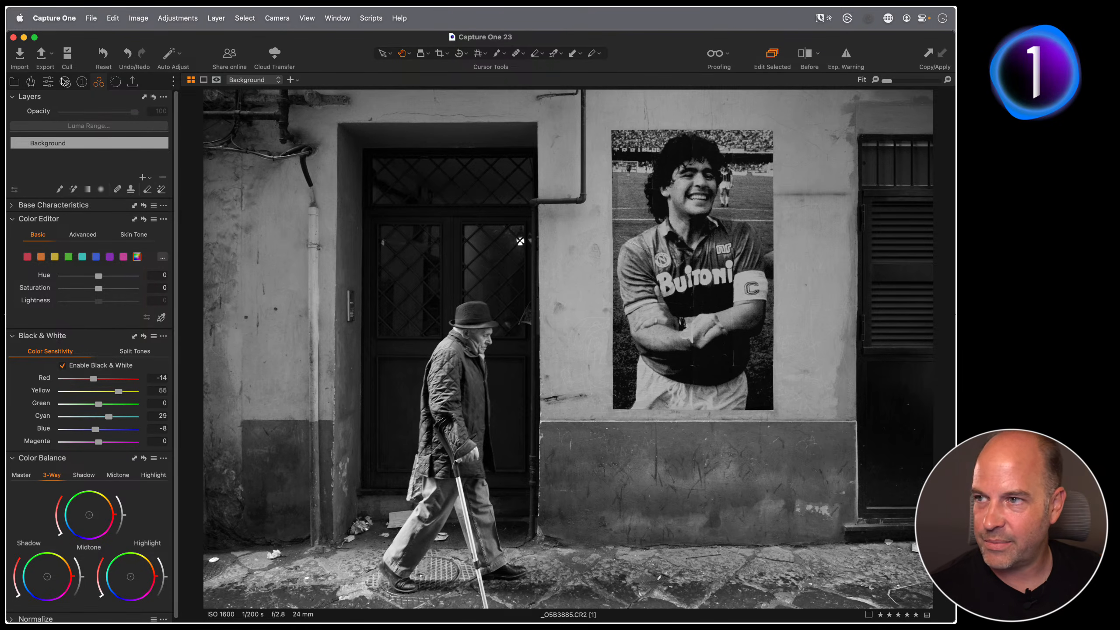
- Raise the Brightness of the black-and-white street photo to about 6
click(48, 82)
scroll(128, 419, down, 10)
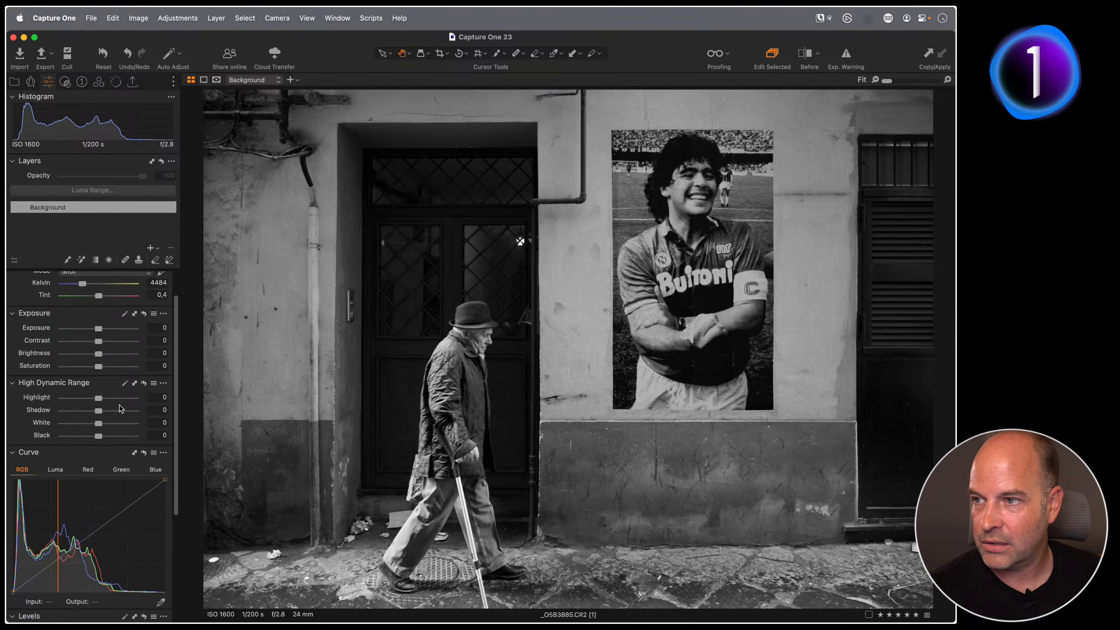
scroll(120, 409, up, 5)
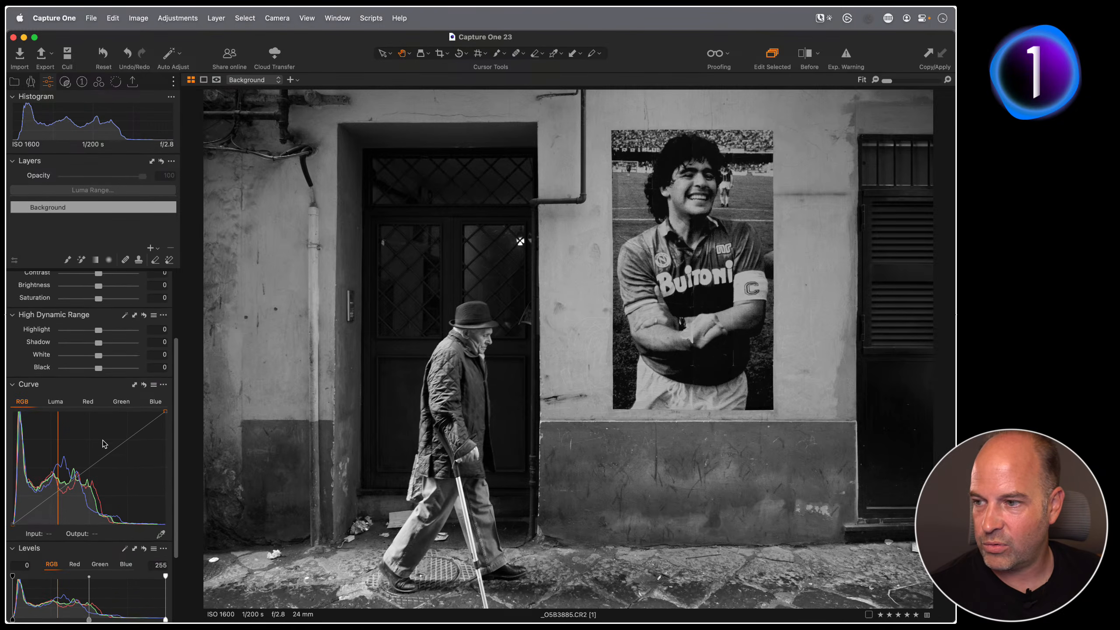
scroll(118, 344, up, 2)
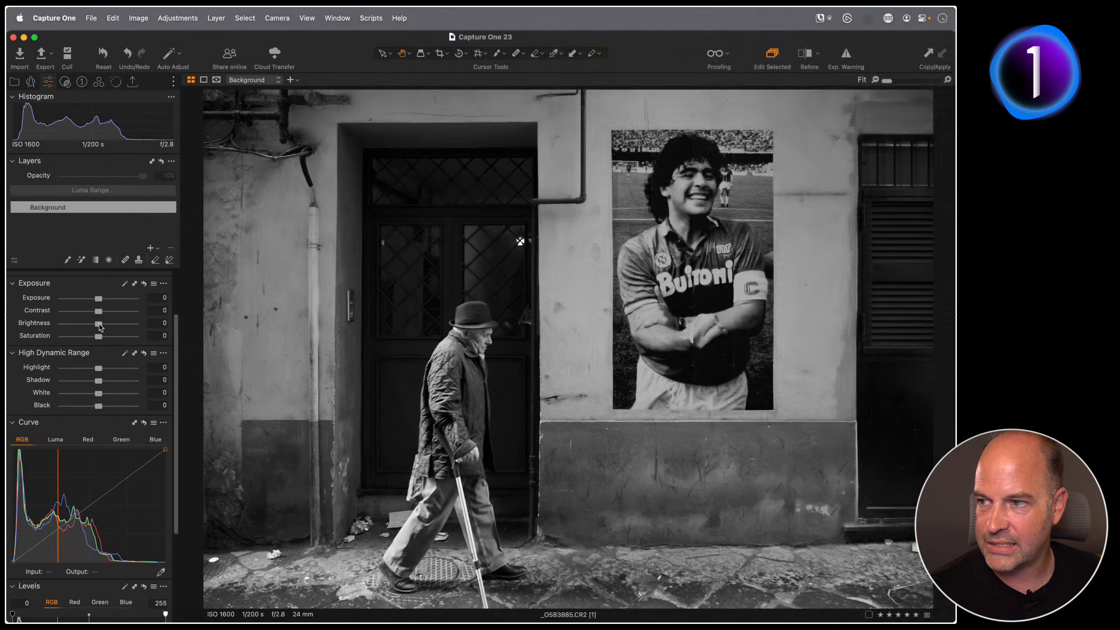
drag(99, 325, 106, 327)
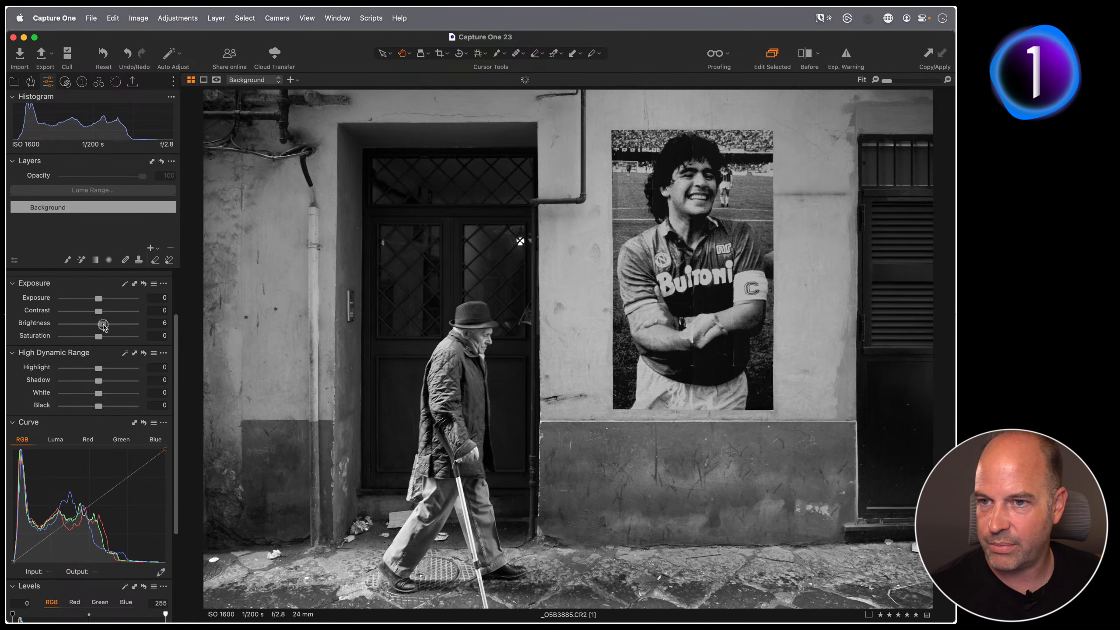
- Auto-adjust the levels, set the highlight level to 241, and raise Clarity to 37 with the Natural method
scroll(108, 370, down, 7)
click(124, 448)
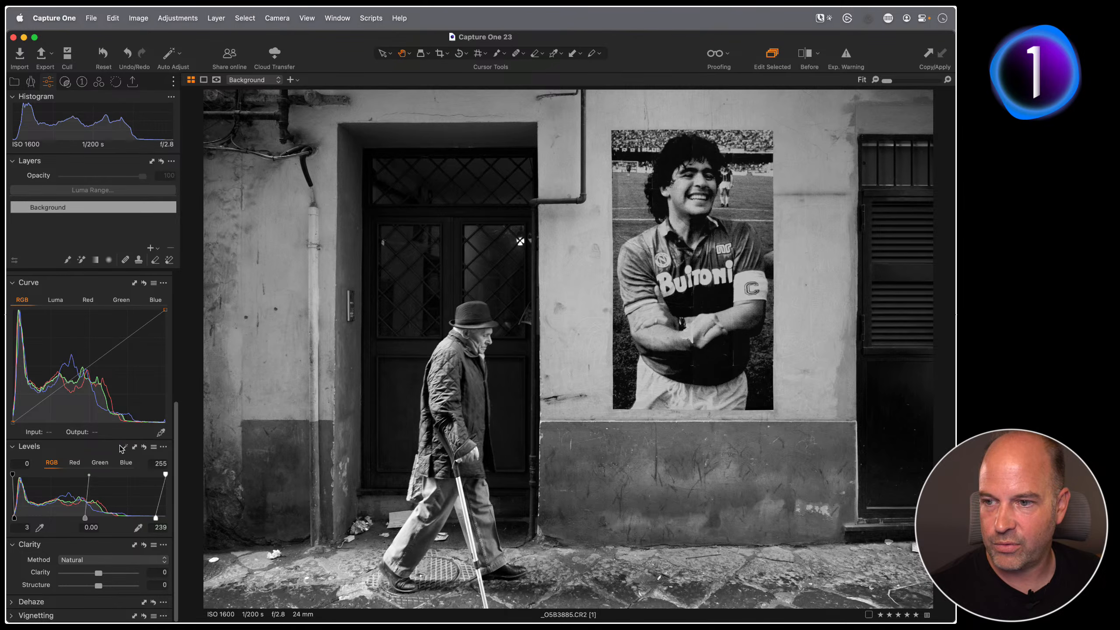
drag(155, 518, 157, 519)
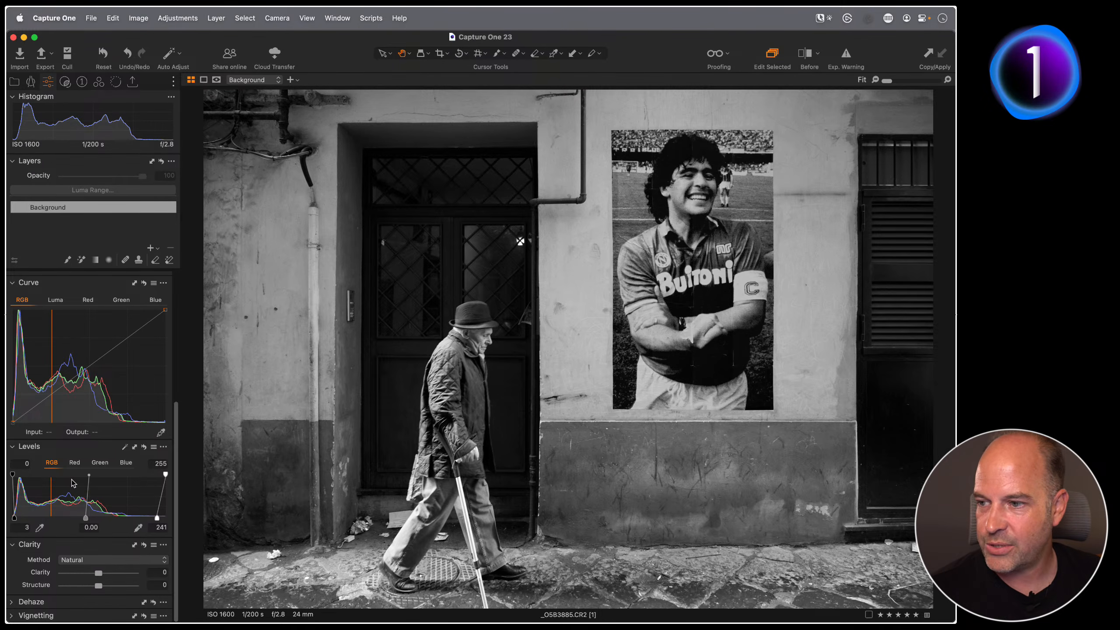
drag(100, 575, 111, 578)
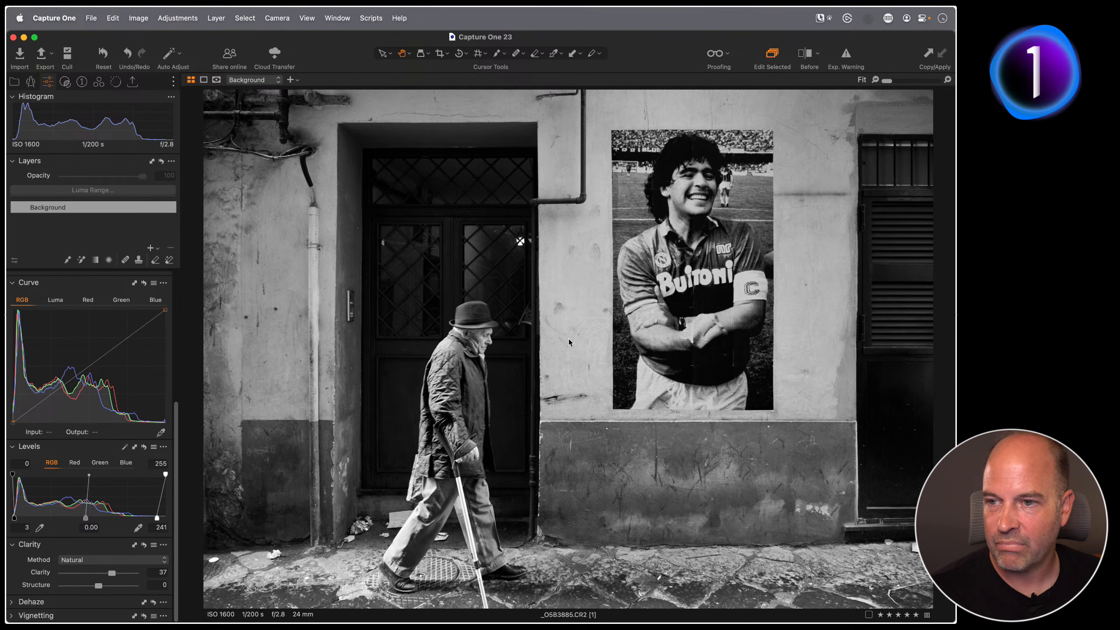
- Detach the Film Grain tool and place it floating over the dark doorway above the walking man
click(114, 84)
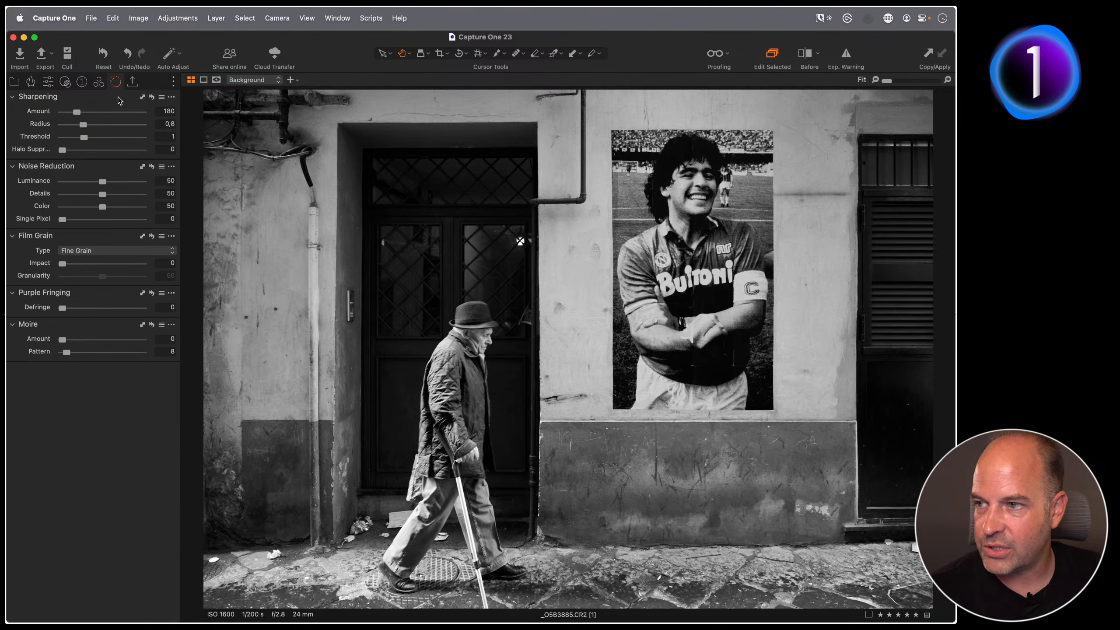
drag(64, 241, 328, 226)
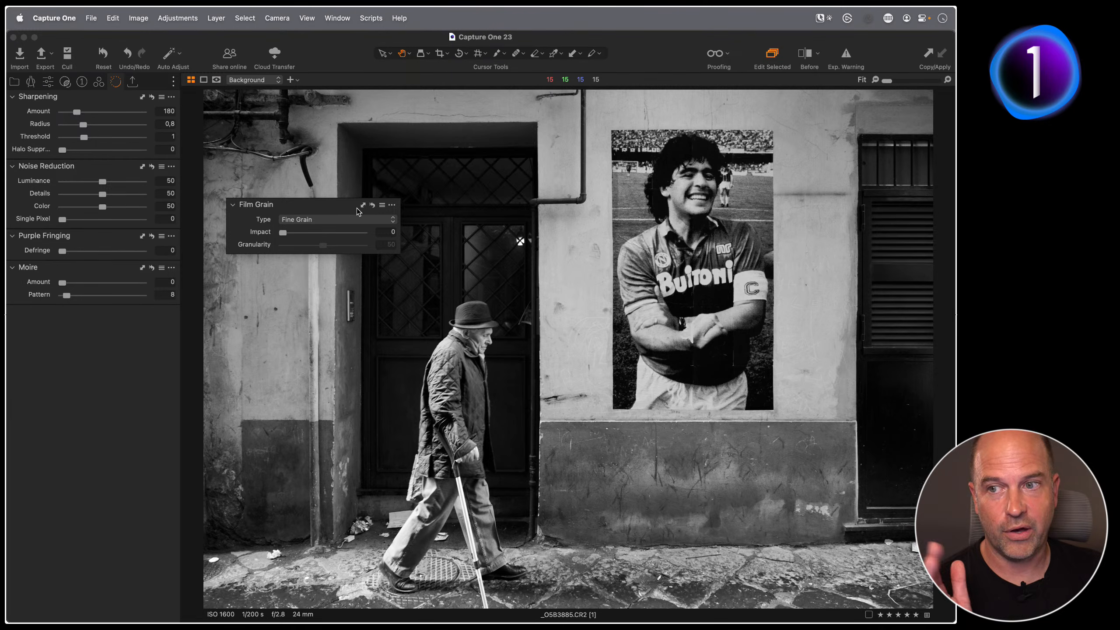
click(563, 327)
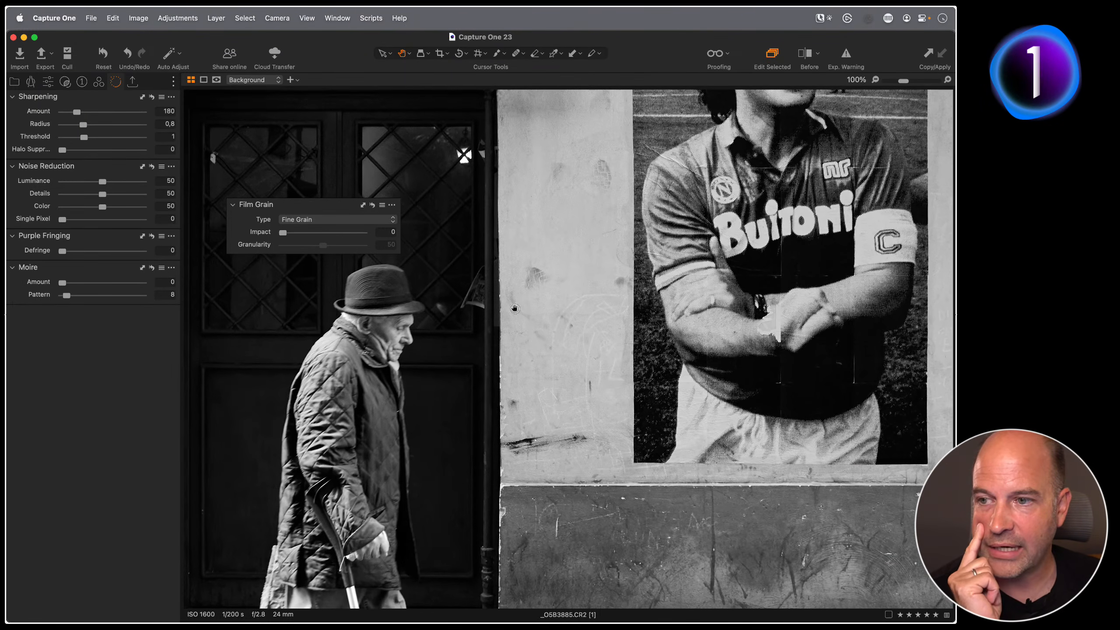
drag(307, 200, 304, 191)
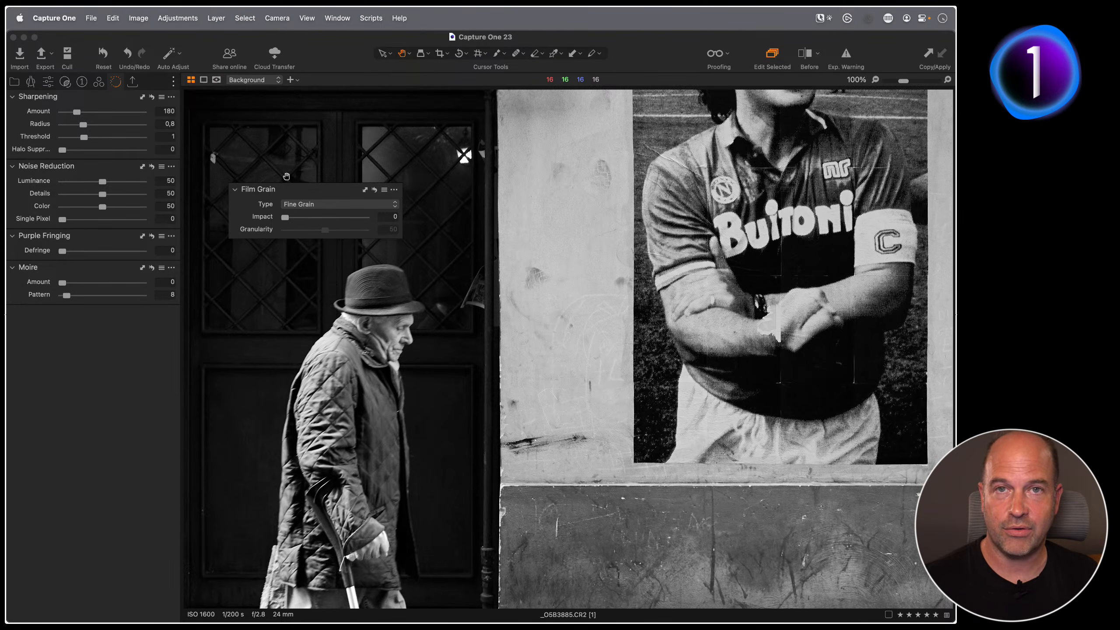
- Apply Tabular Grain film grain with Impact 82 and Granularity 79
click(341, 204)
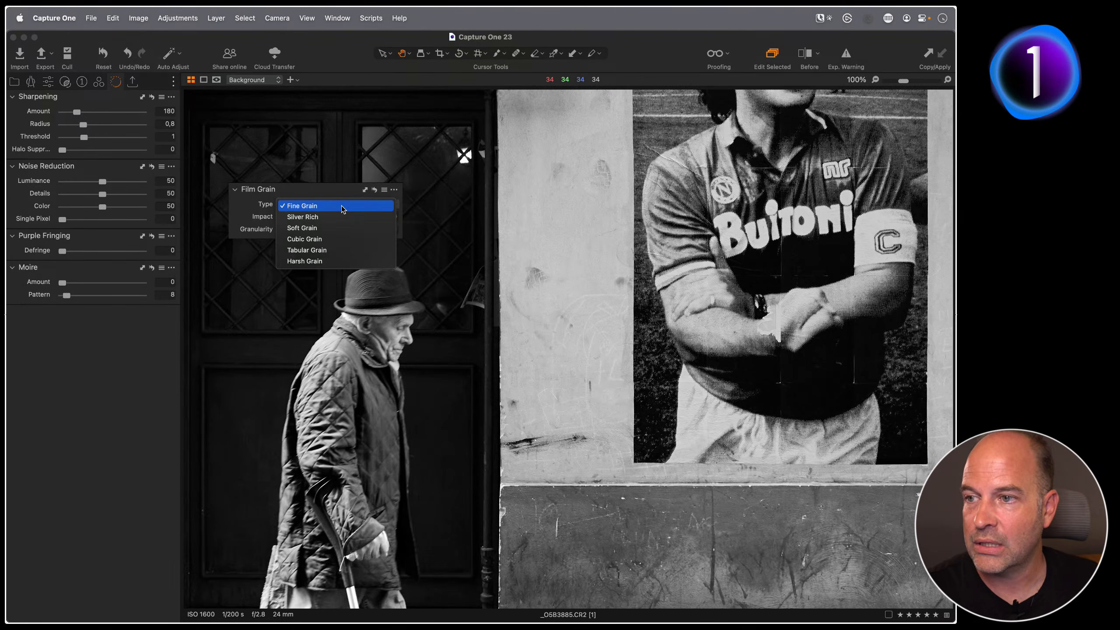
click(333, 250)
drag(286, 218, 356, 220)
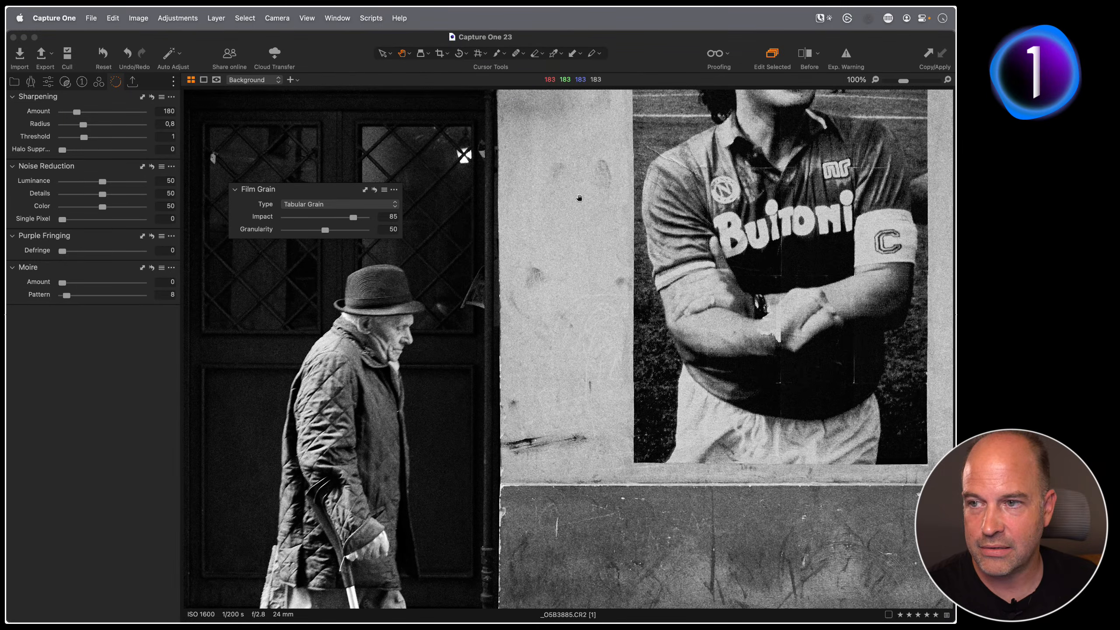
drag(325, 230, 353, 234)
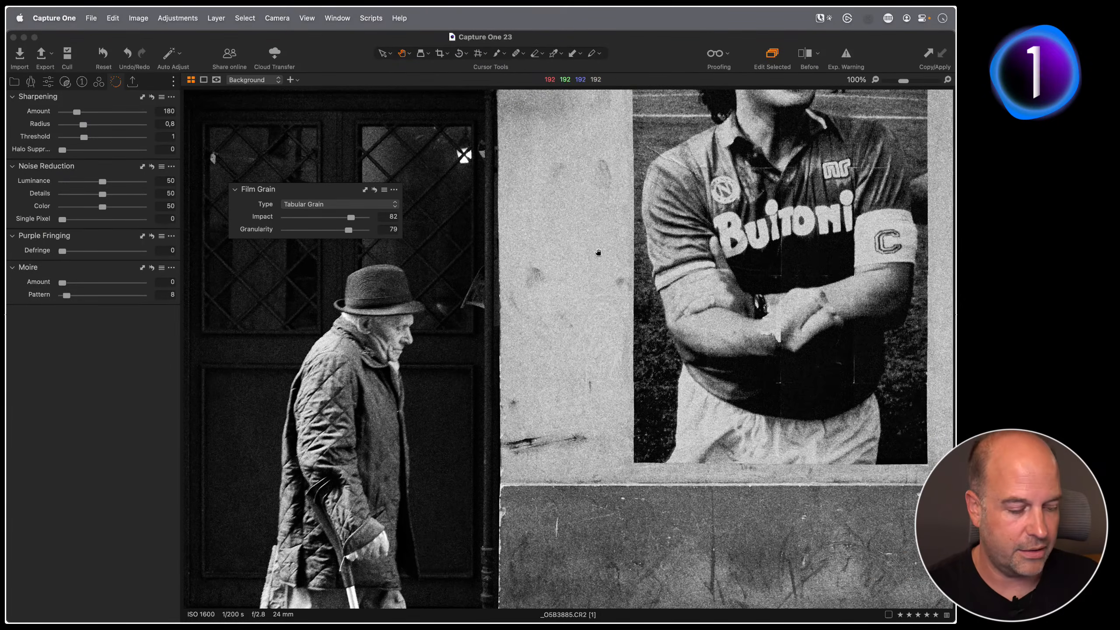
- Examine the film grain on the wall, the walking man and the full image at magnifications up to 300%
scroll(595, 236, up, 3)
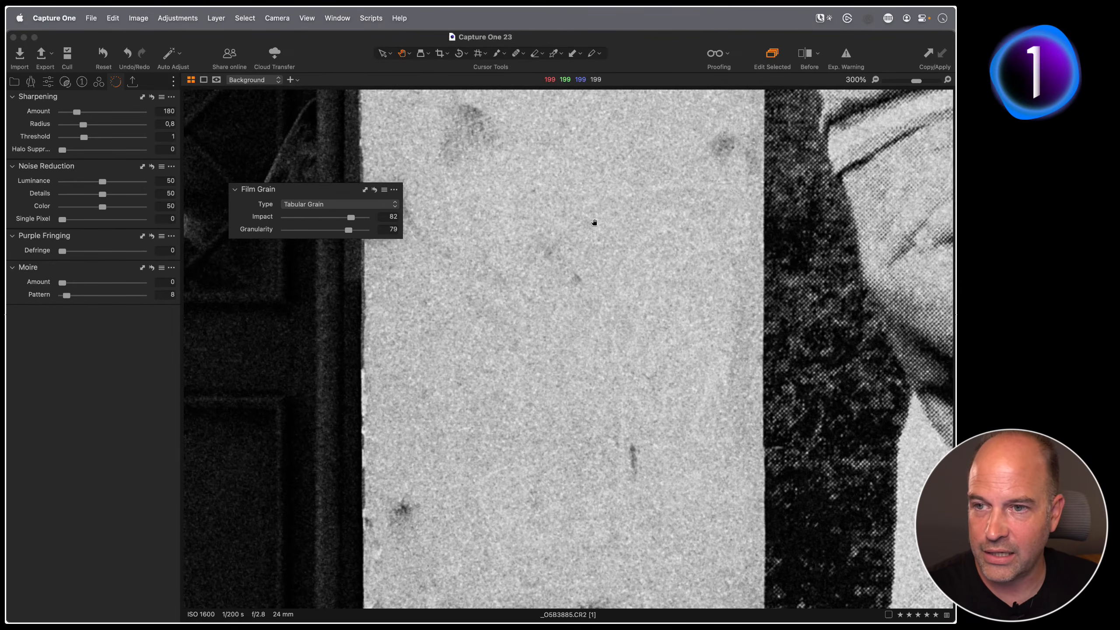
key(period)
drag(430, 351, 611, 305)
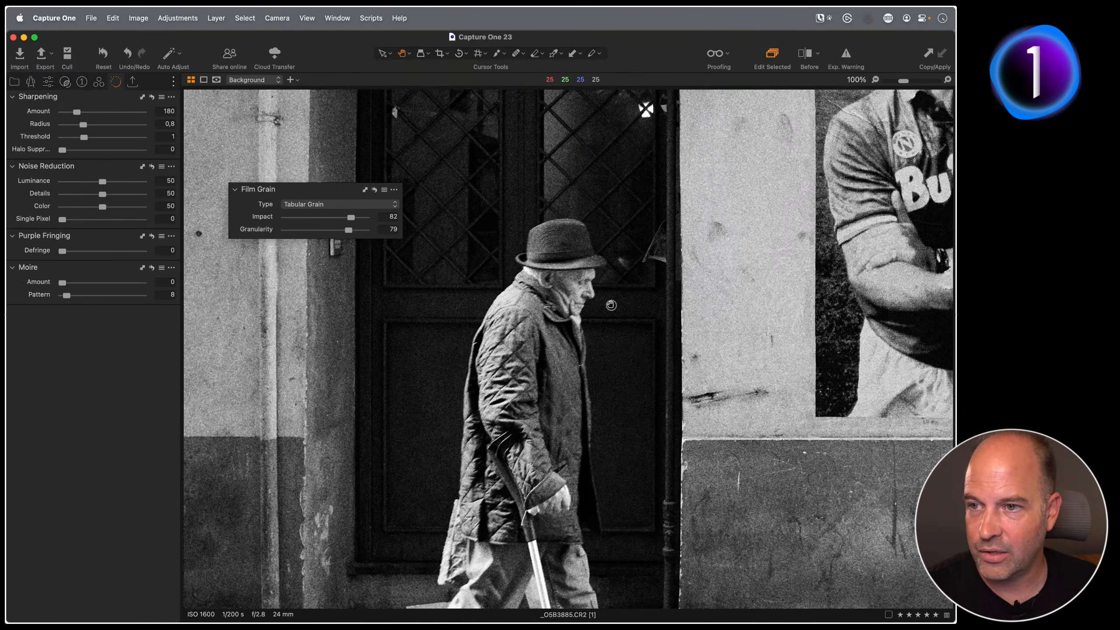
key(period)
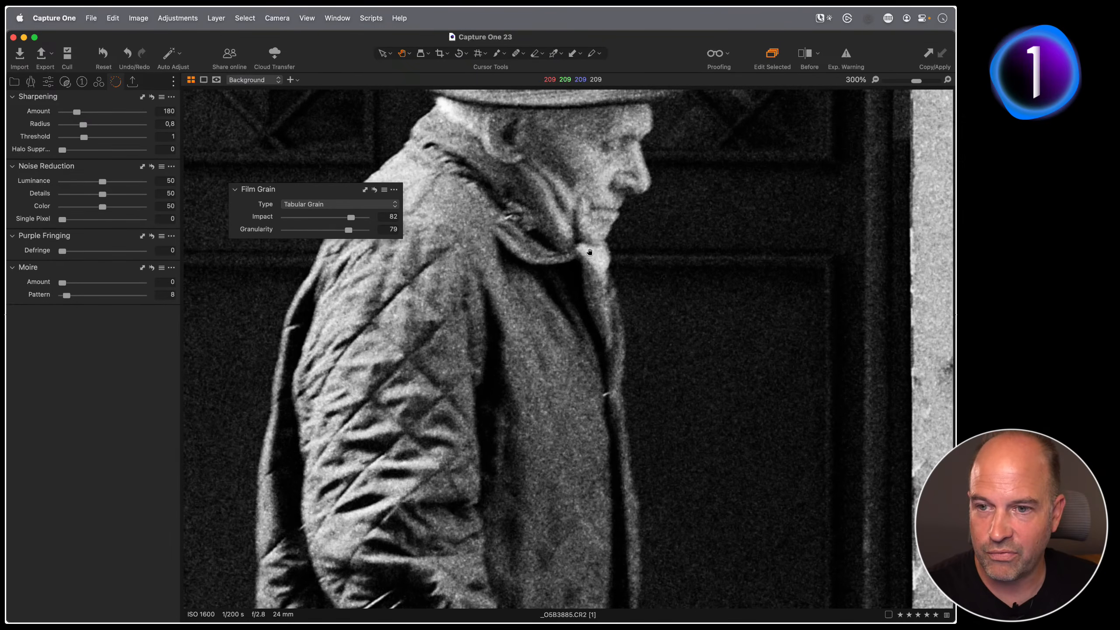
scroll(589, 251, down, 4)
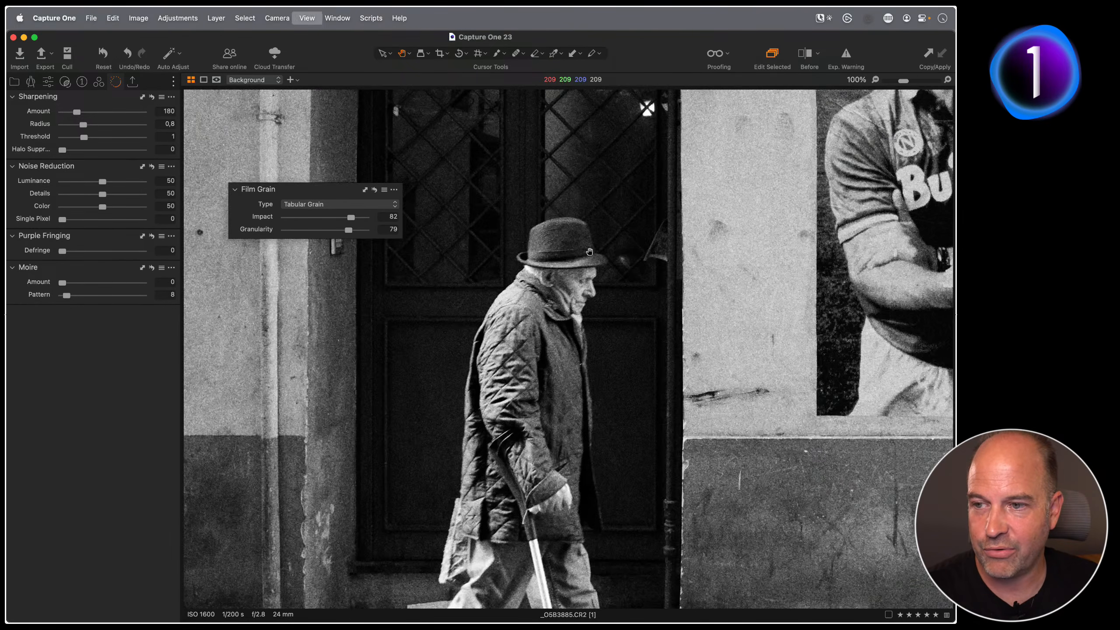
scroll(589, 252, down, 1)
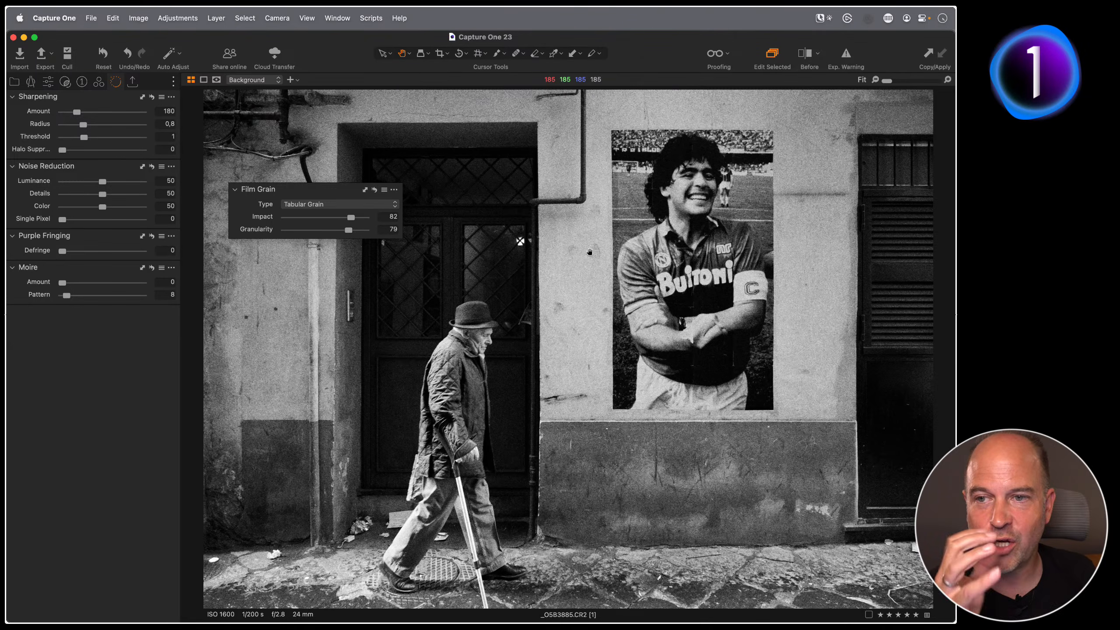
scroll(590, 251, up, 4)
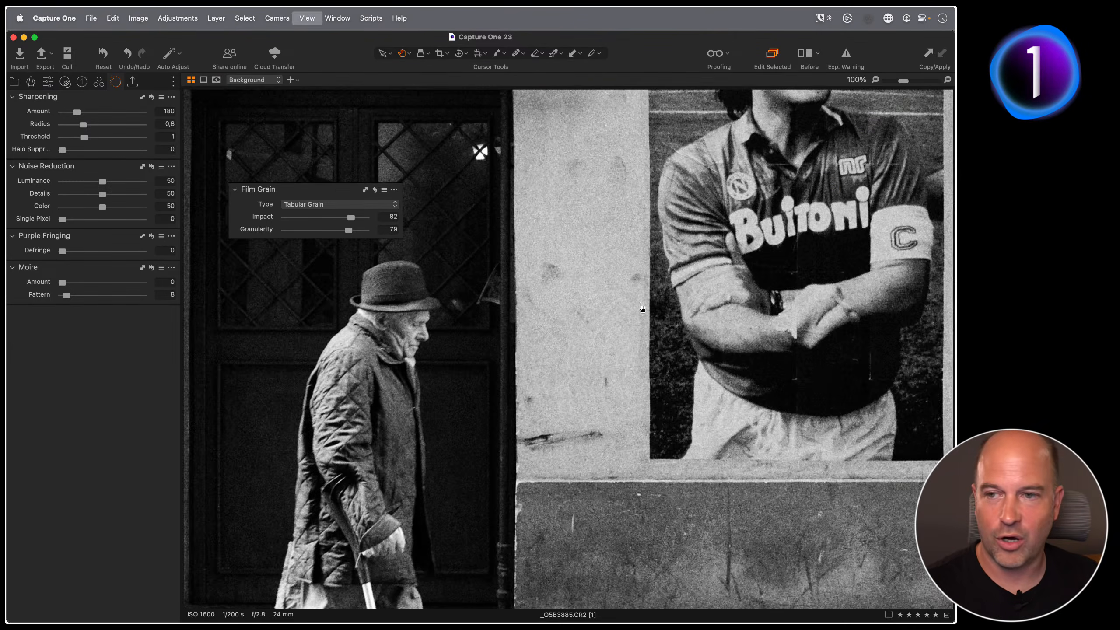
scroll(653, 361, down, 2)
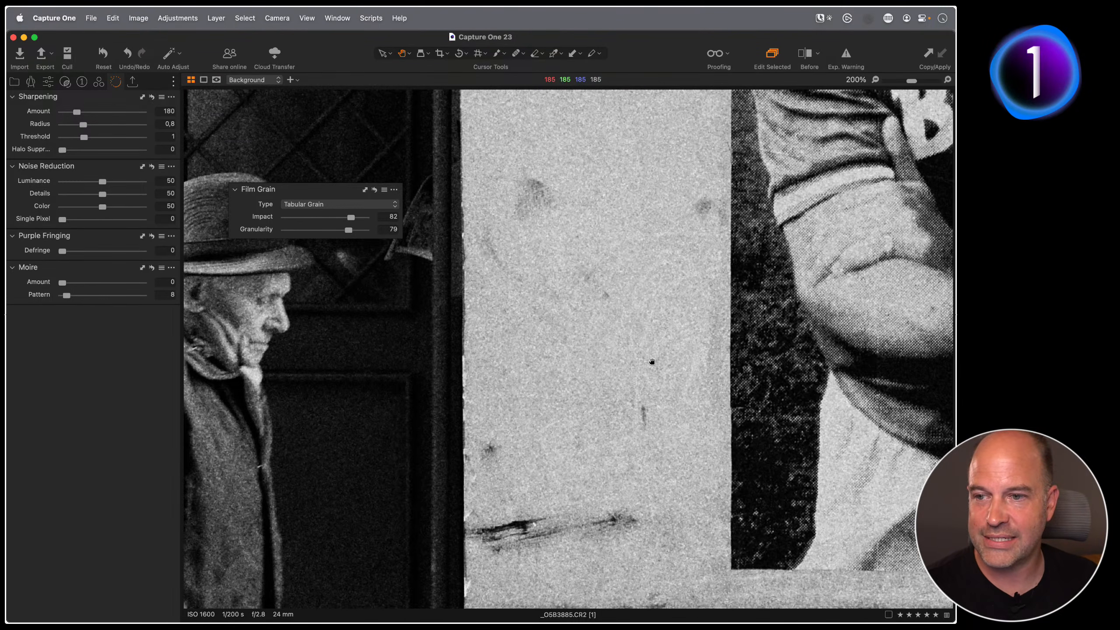
drag(396, 364, 550, 320)
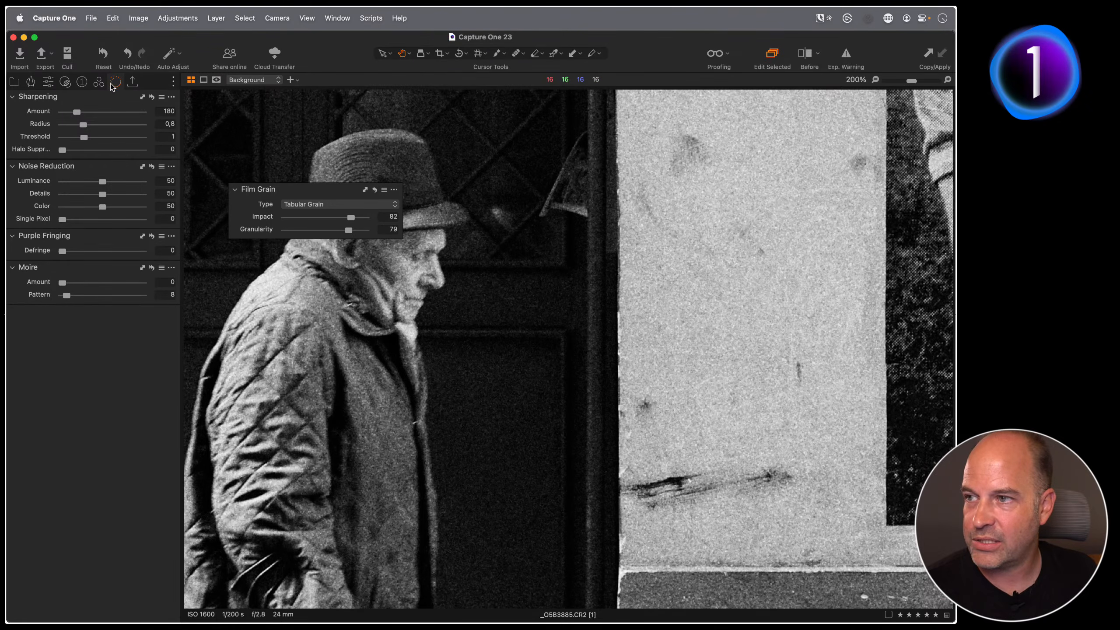
- Compare Sharpening amounts of 686 and 1000 on the grainy image, and settle on an Amount of 372
drag(77, 113, 116, 113)
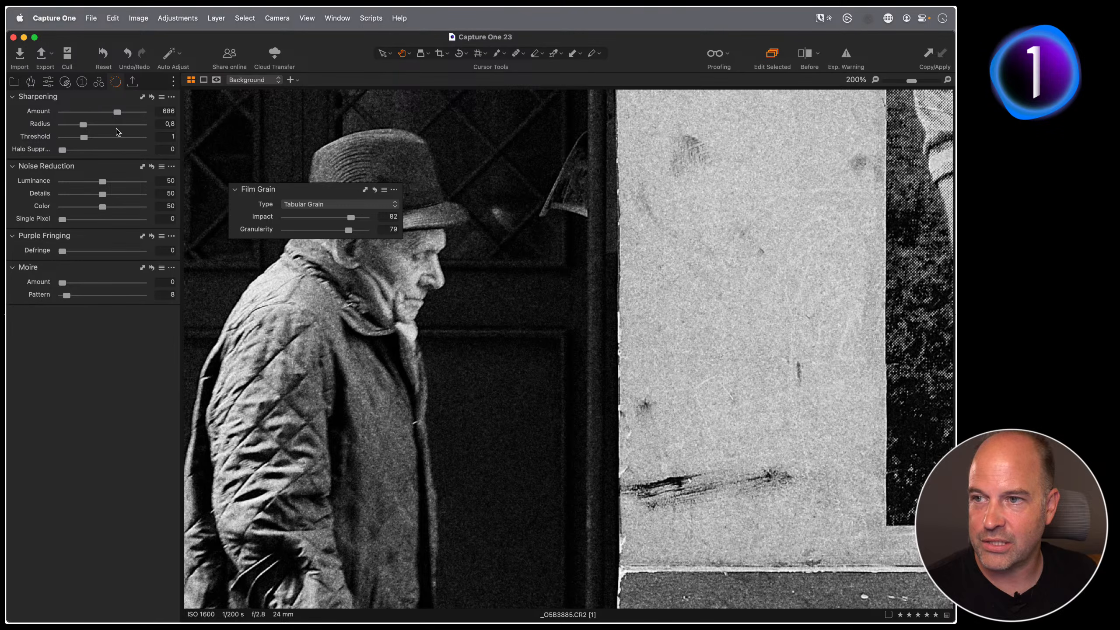
drag(295, 194, 297, 260)
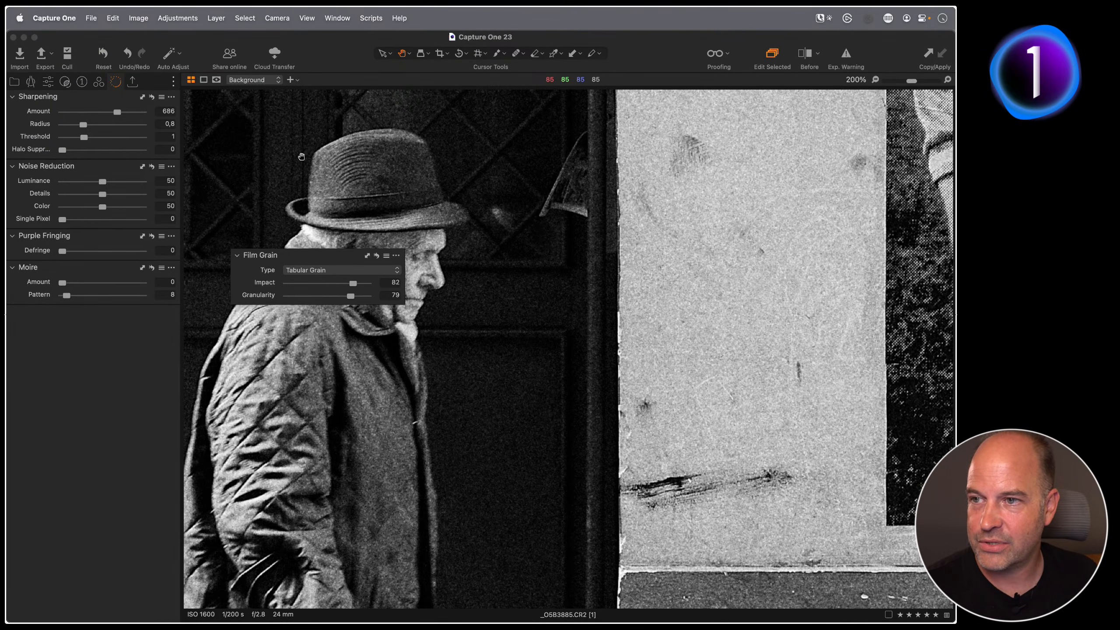
drag(128, 116, 85, 114)
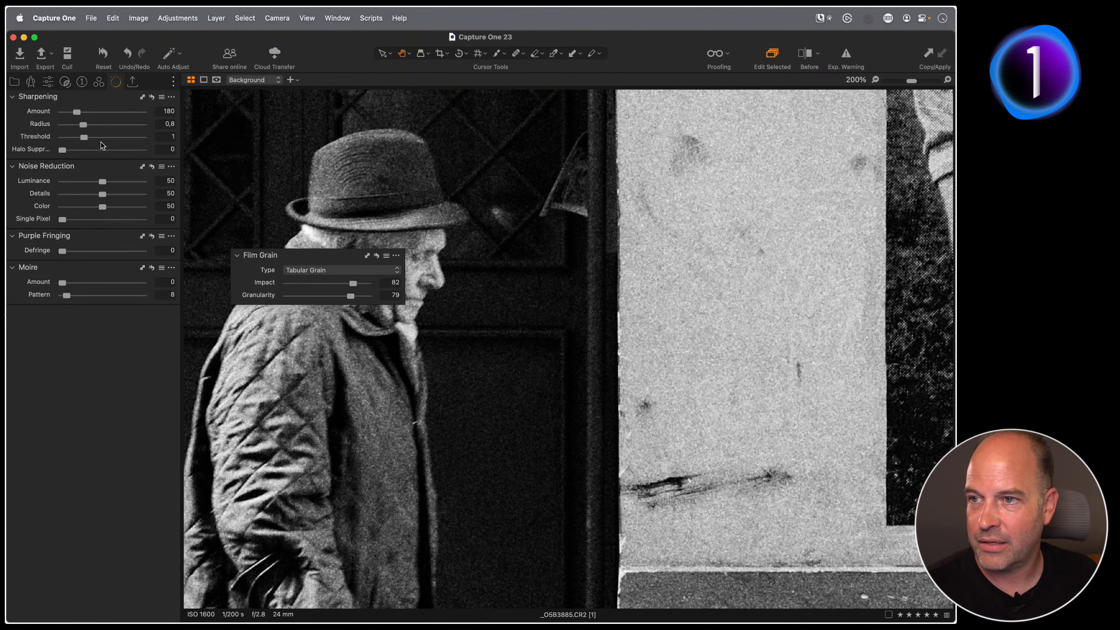
drag(76, 112, 158, 119)
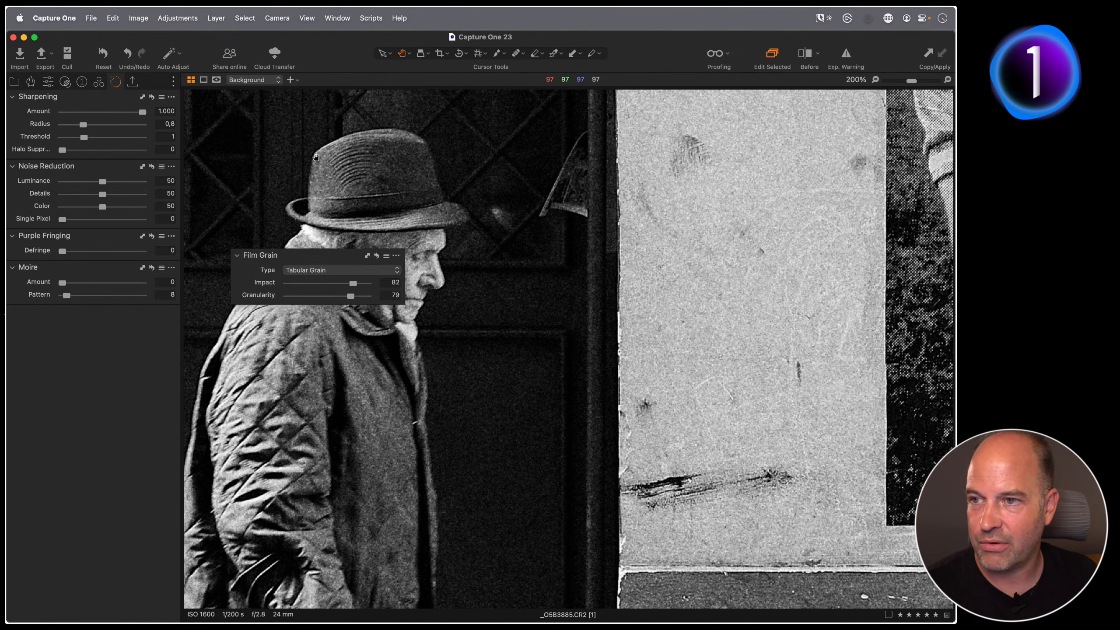
drag(141, 113, 91, 115)
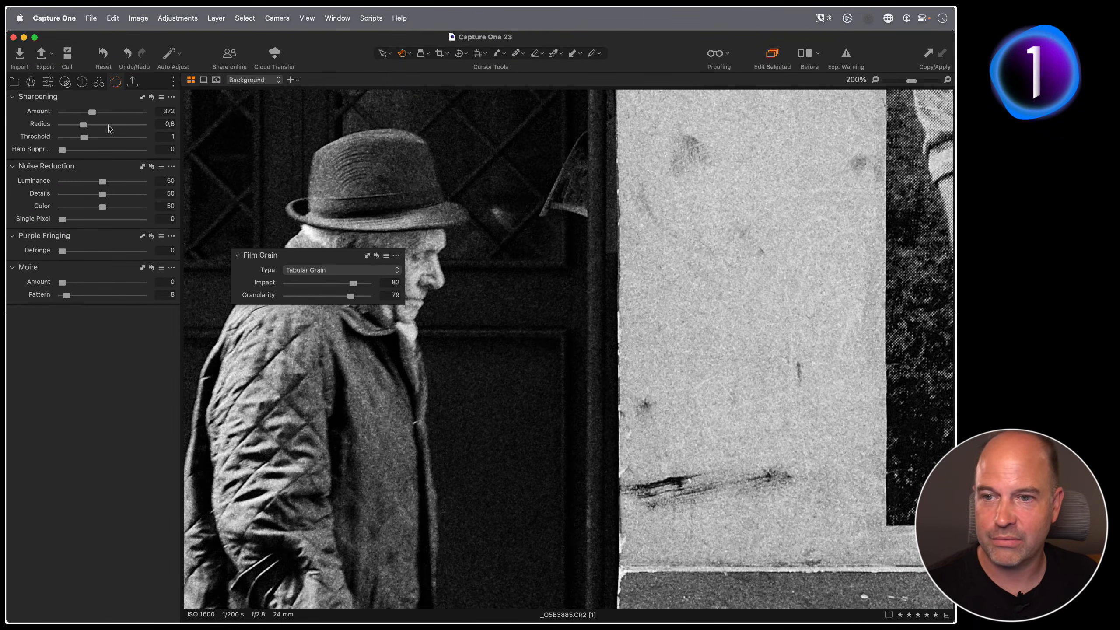
double_click(494, 278)
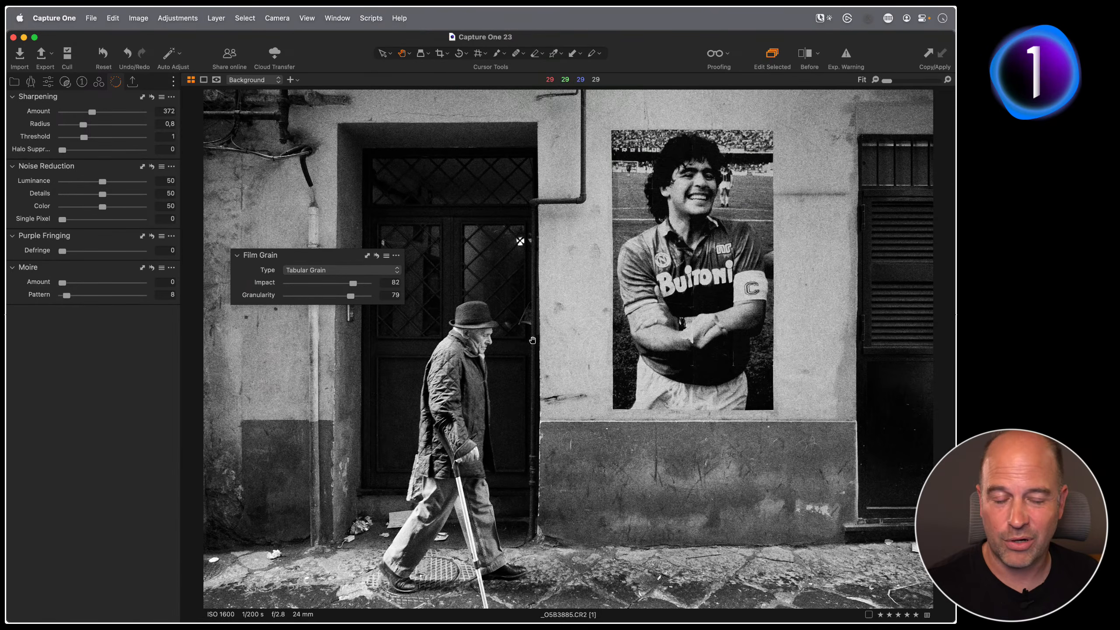
- Move the floating Film Grain tool closer to the doorway and review its grain types and built-in presets
drag(305, 252, 362, 229)
click(356, 247)
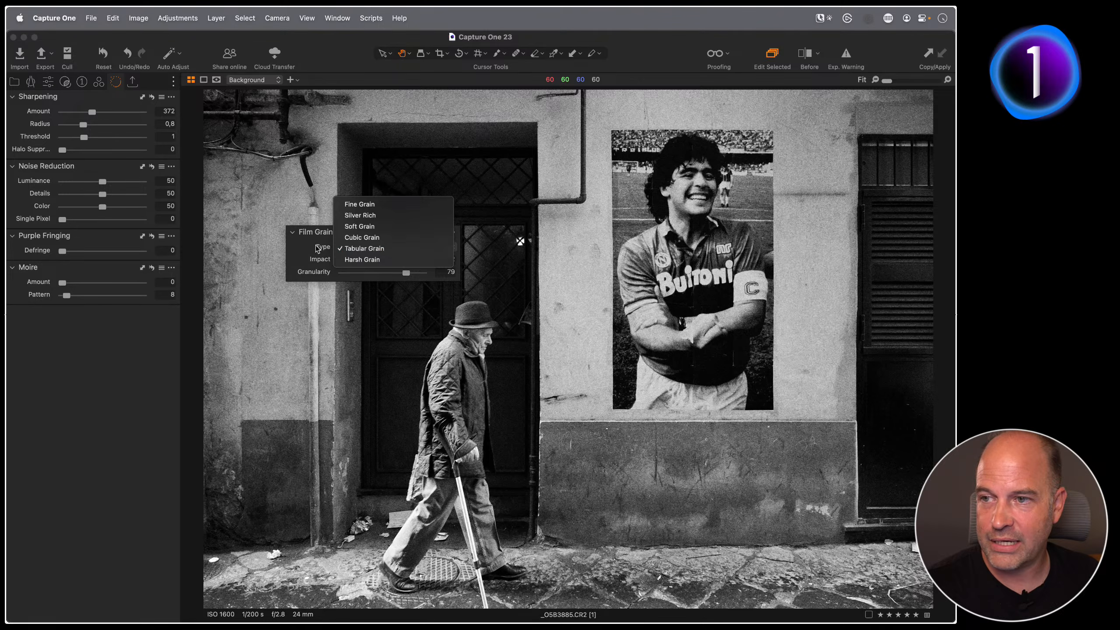
click(442, 232)
click(442, 232)
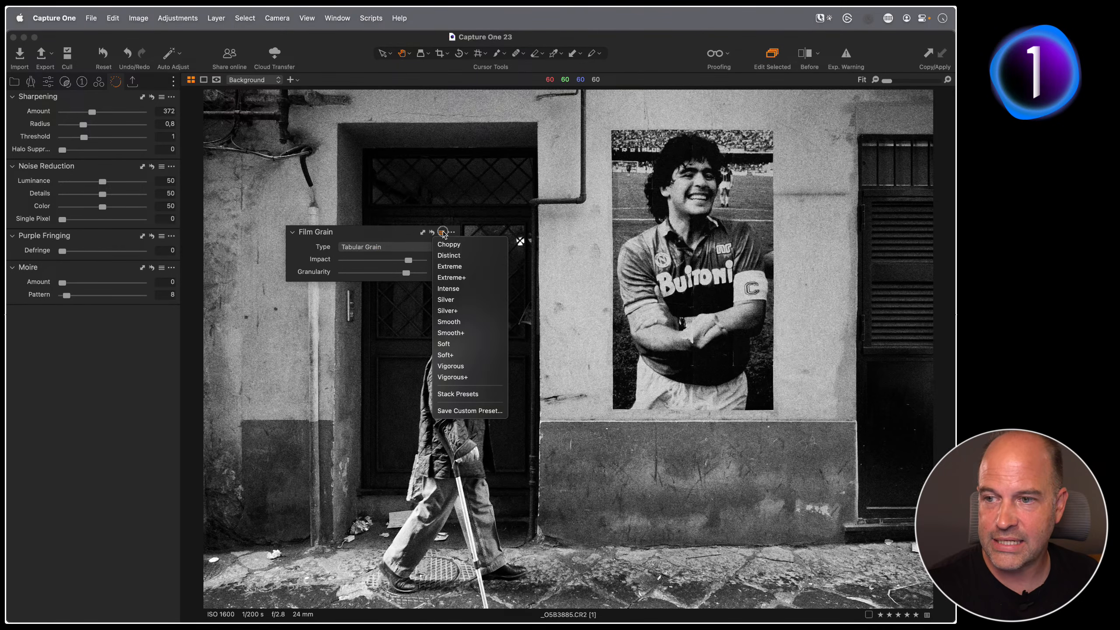
click(351, 232)
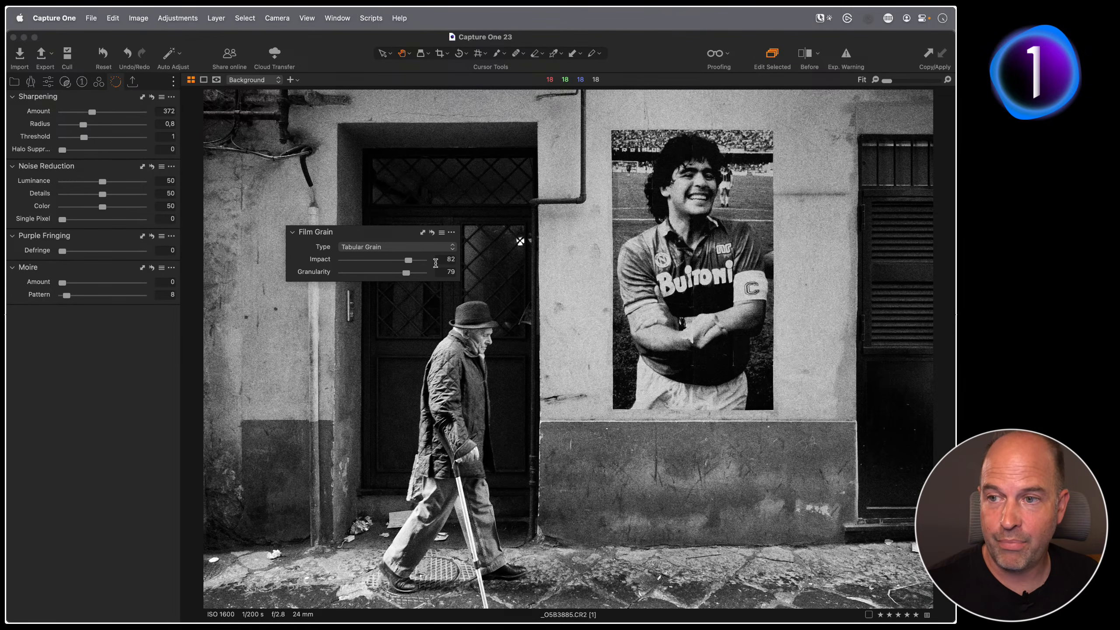
- Set the film grain Impact to 83 and Granularity to 82 while judging the grain at 100%
click(552, 278)
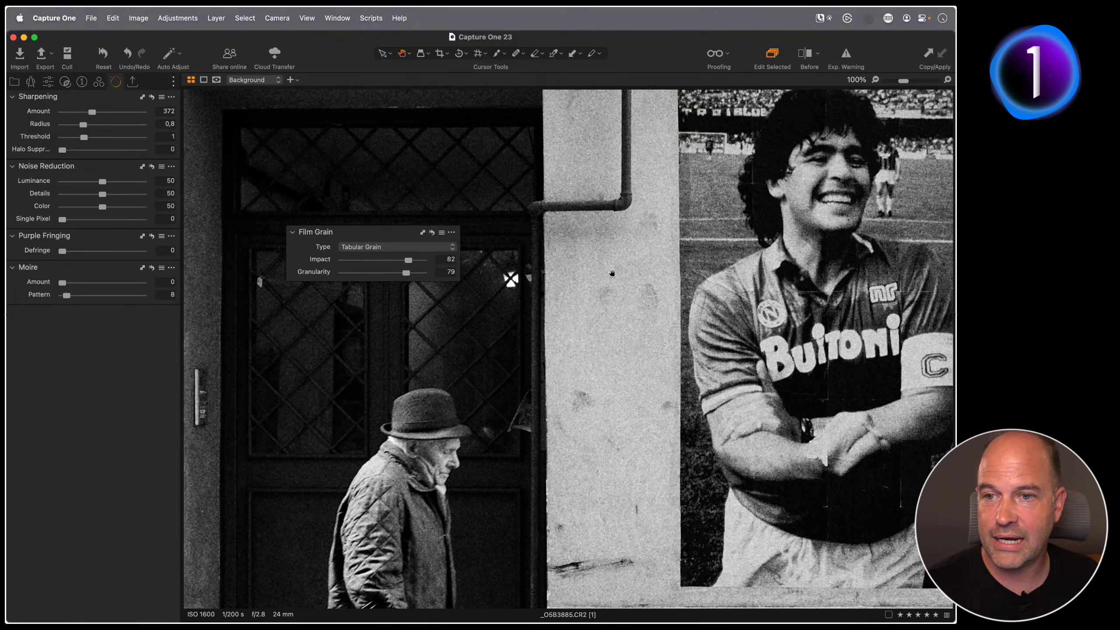
drag(405, 272, 408, 260)
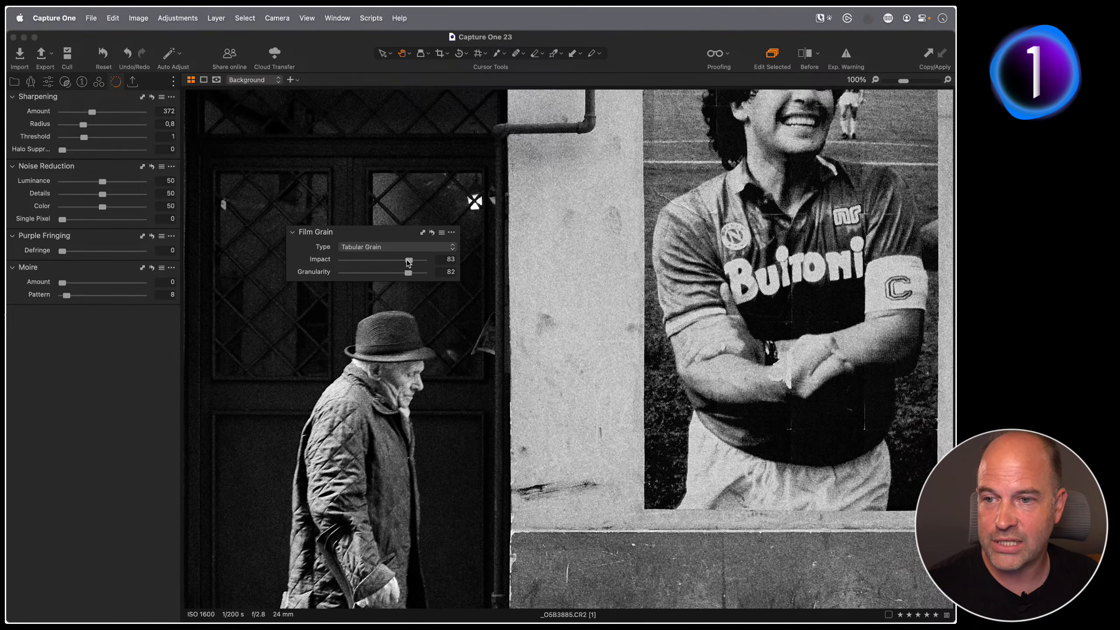
click(536, 323)
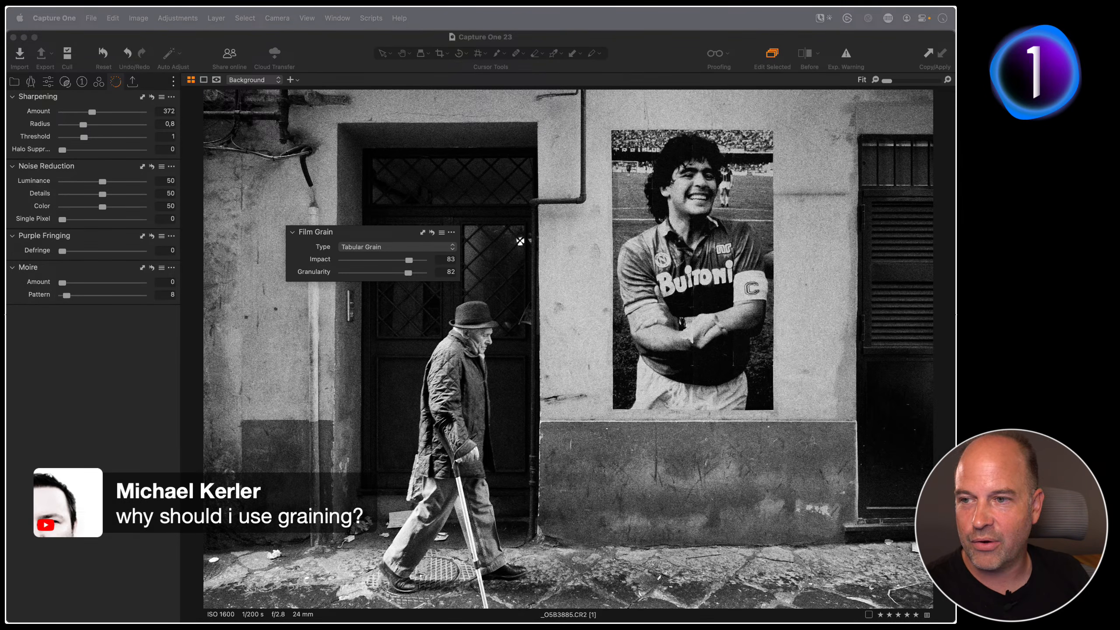
- Dock the floating Film Grain tool between Purple Fringing and Moire, and examine the grain on the wall and poster at 100%
drag(315, 231, 44, 267)
click(499, 349)
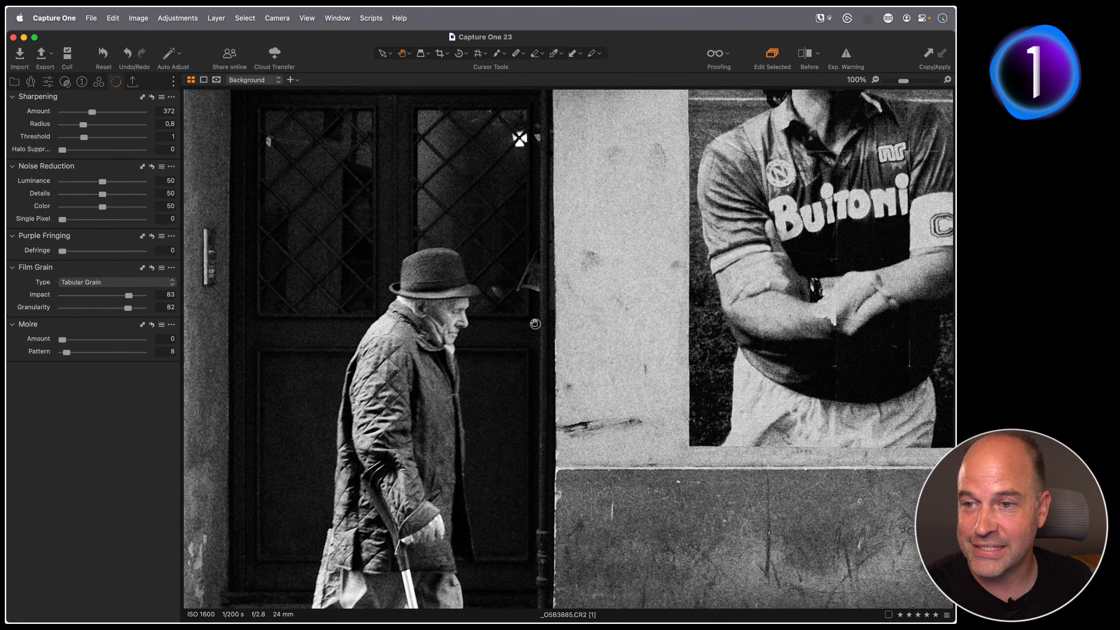
drag(680, 212, 510, 258)
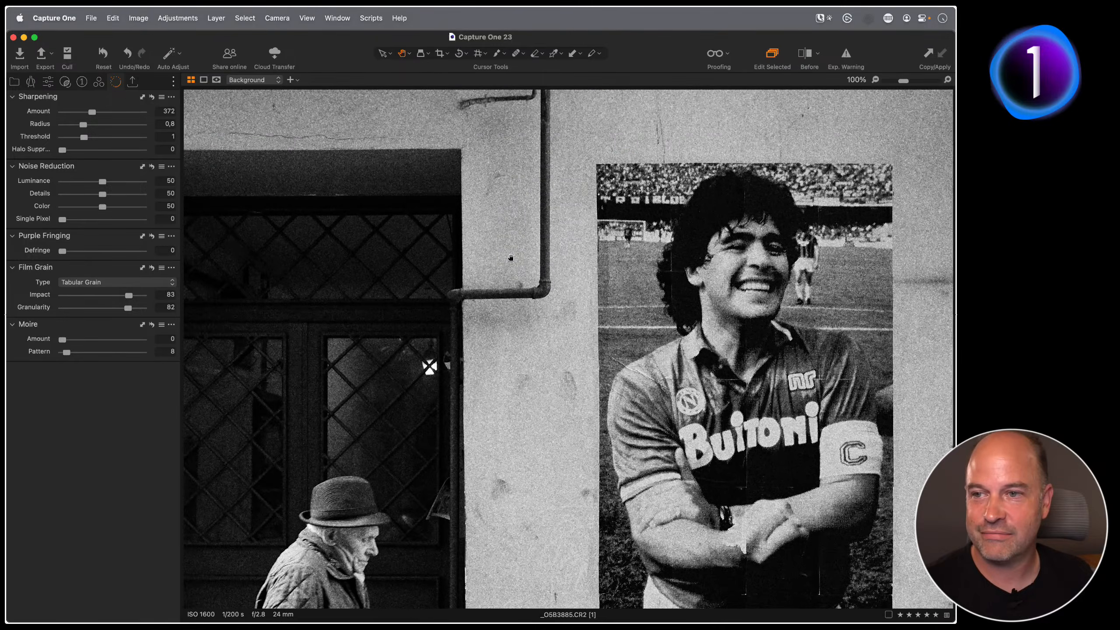
double_click(521, 223)
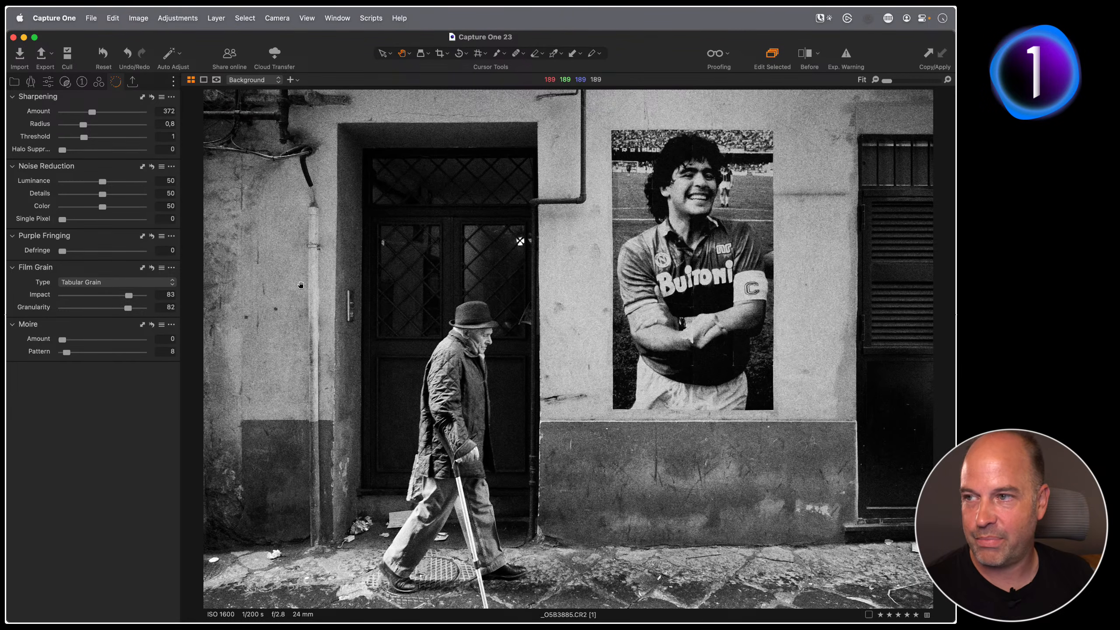
- Paint the Highlights (recover) style brush over the walking man's coat, back and trouser legs
click(81, 81)
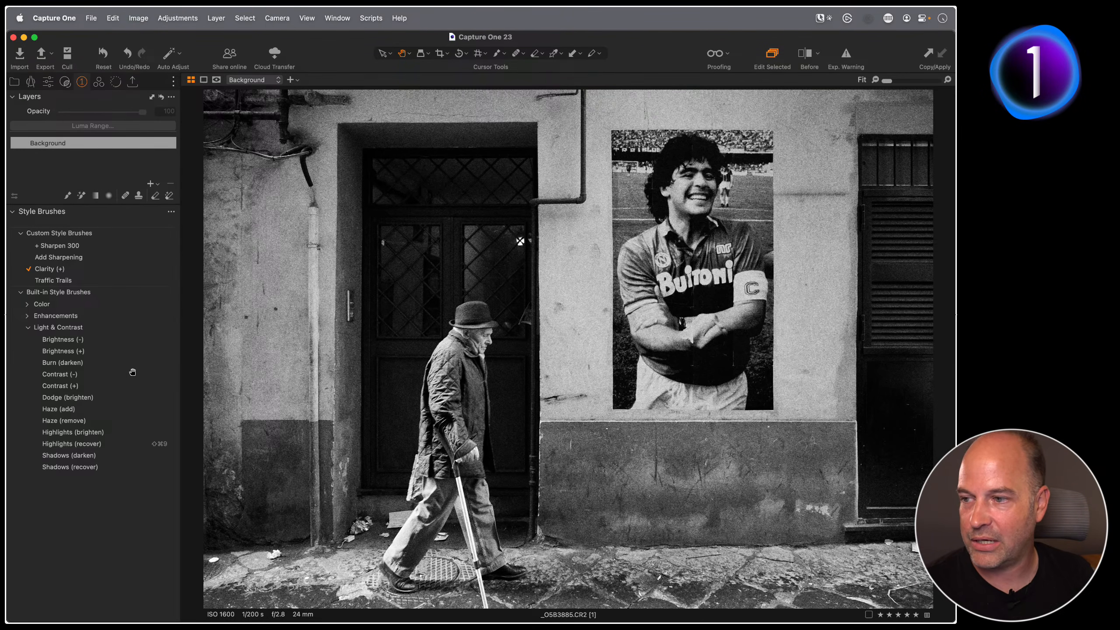
click(87, 446)
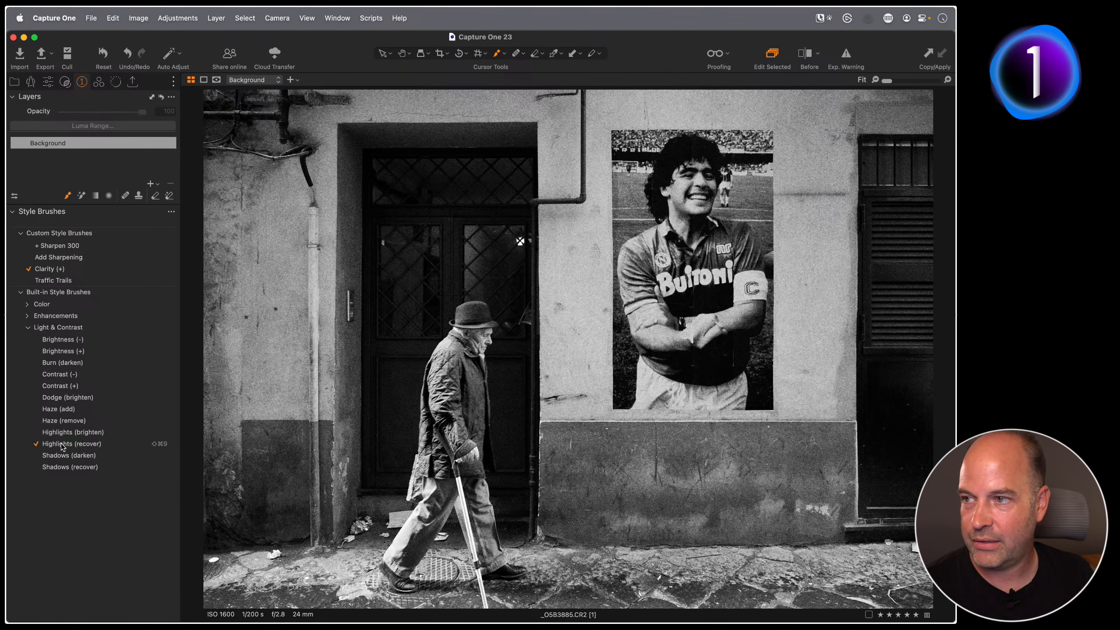
drag(426, 441, 373, 442)
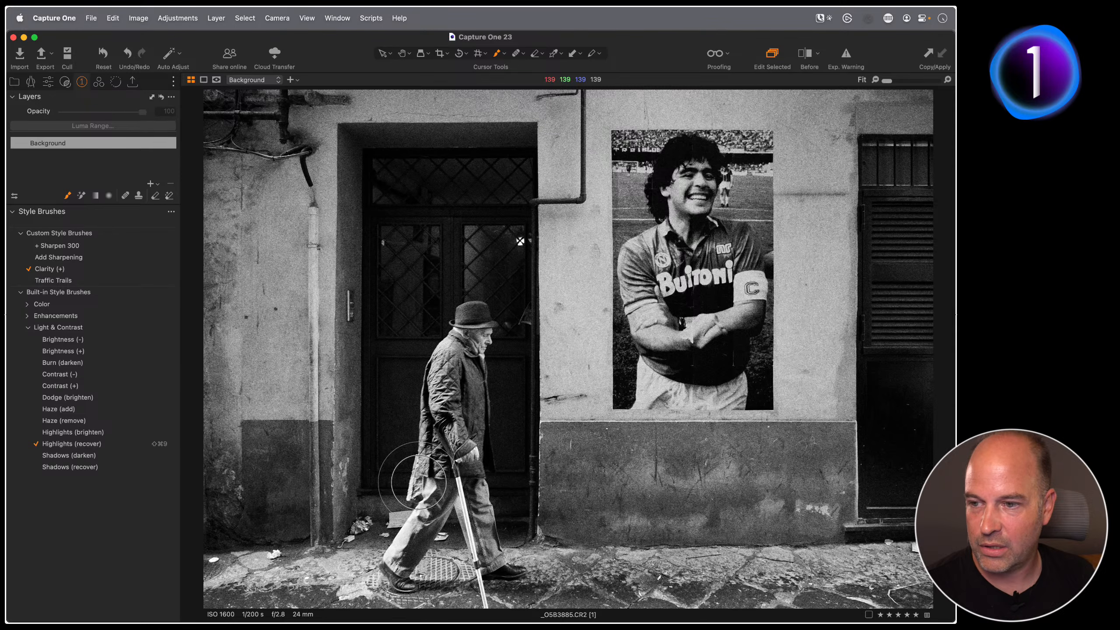
mouse_move(425, 479)
mouse_down()
mouse_move(384, 545)
mouse_move(390, 556)
mouse_move(428, 384)
mouse_up()
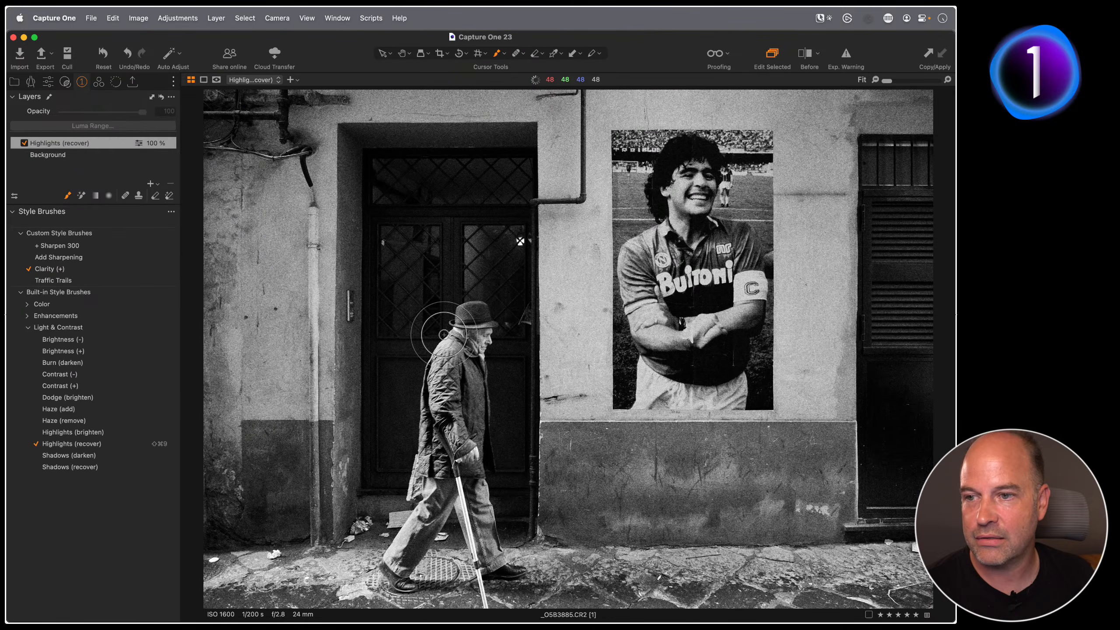
mouse_move(442, 393)
mouse_down()
mouse_move(444, 343)
mouse_move(444, 419)
mouse_move(470, 305)
mouse_move(438, 353)
mouse_move(412, 554)
mouse_move(403, 547)
mouse_move(430, 529)
mouse_up()
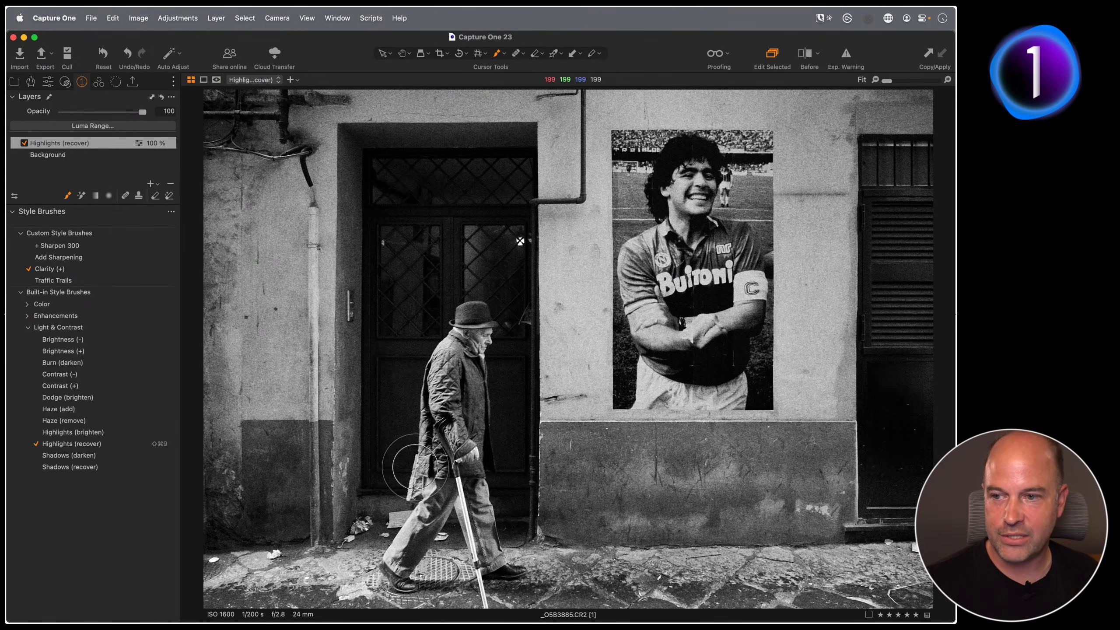
mouse_move(388, 574)
mouse_down()
mouse_move(385, 564)
mouse_move(382, 575)
mouse_up()
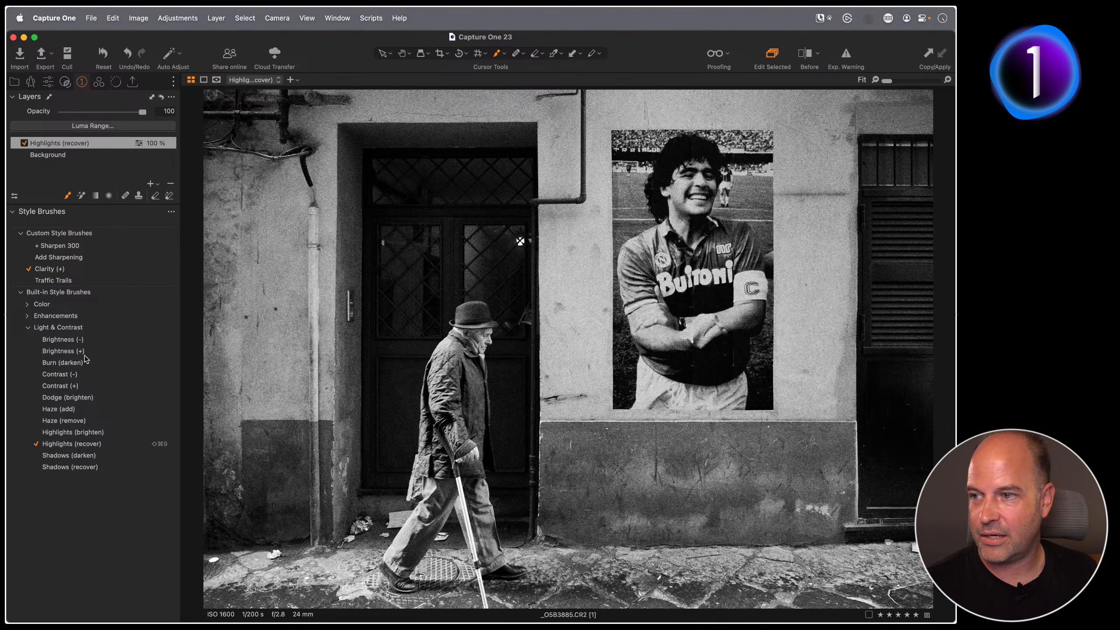
- Try darkening the man's rear trouser leg with the Brightness (-) style brush, delete that layer, and compare the image with and without Highlights (recover)
click(66, 340)
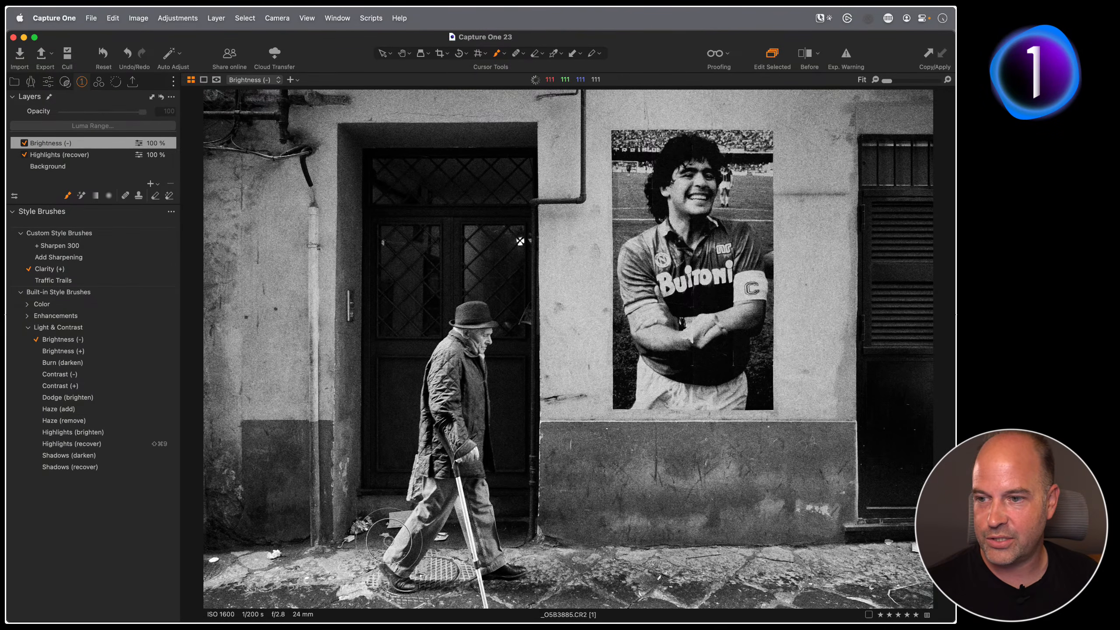
mouse_move(396, 515)
mouse_down()
mouse_move(421, 498)
mouse_move(402, 512)
mouse_up()
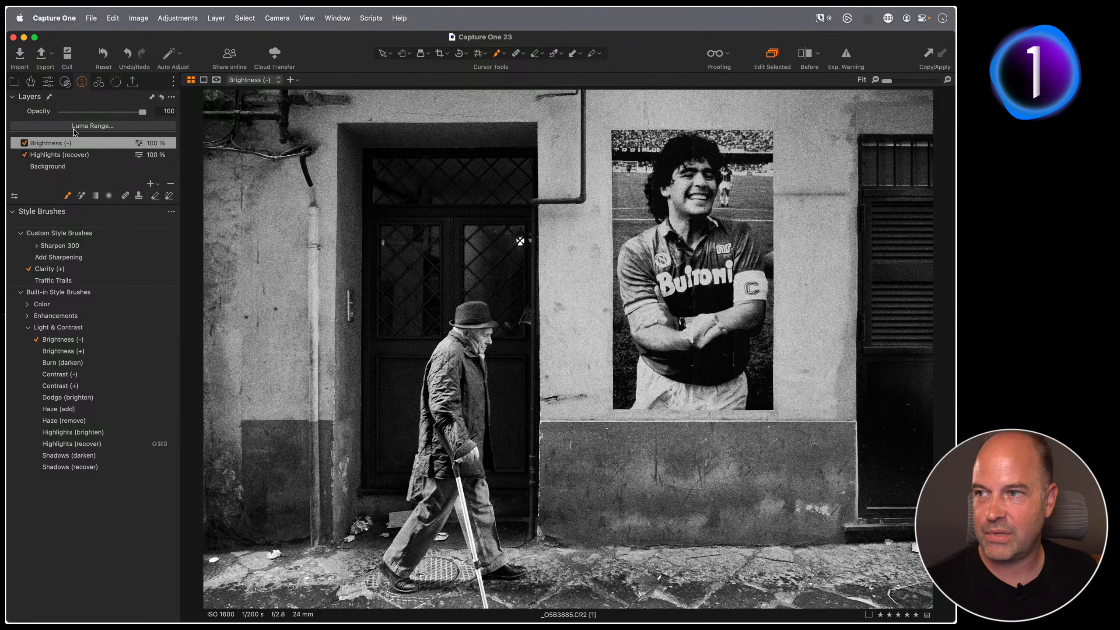
click(170, 183)
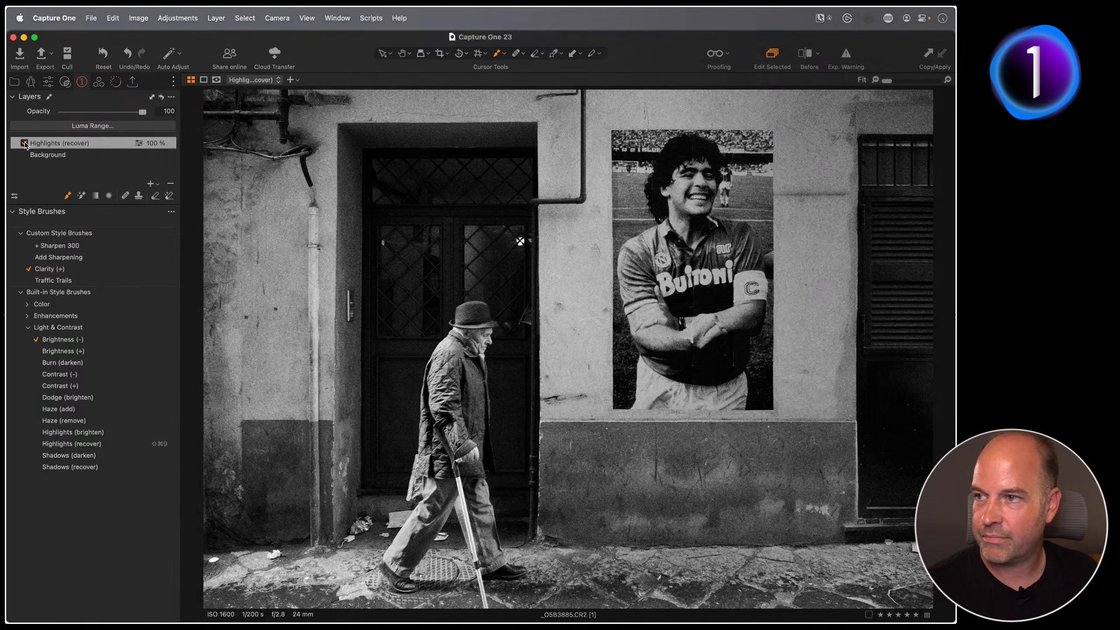
click(24, 143)
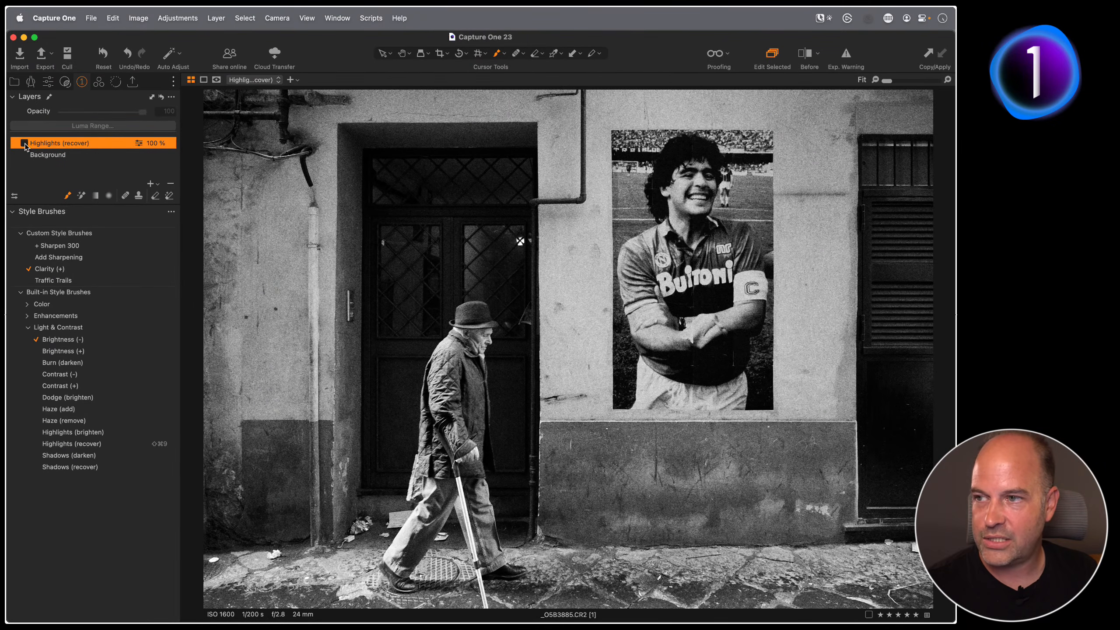
click(24, 143)
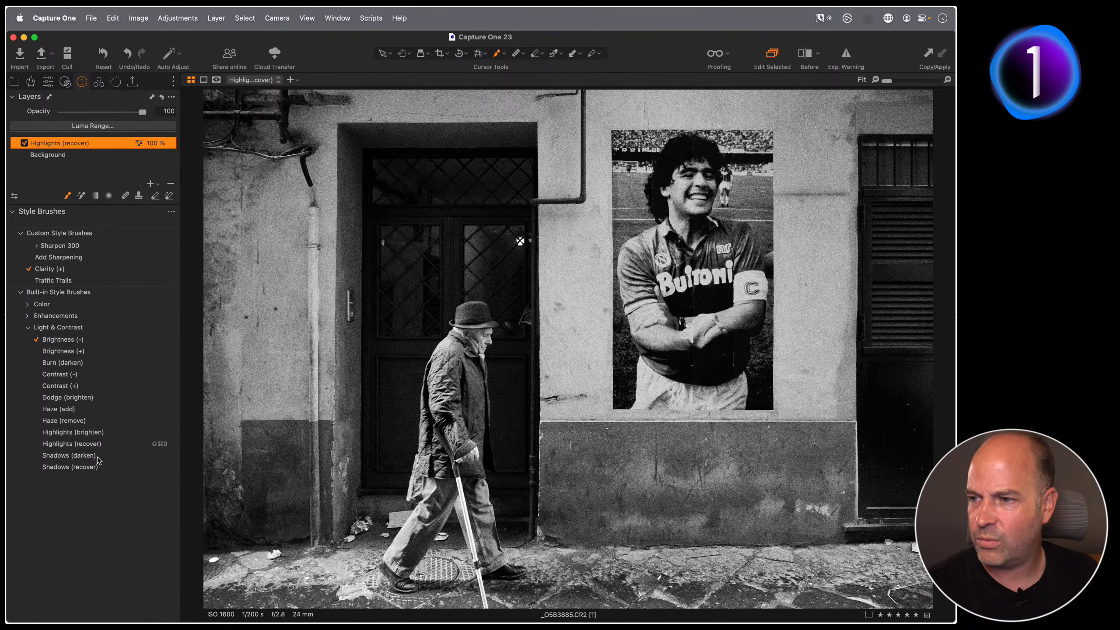
- Paint the Shadows (recover) style brush over the walking man, set its layer opacity to 76, and compare the layer off and on
click(92, 468)
mouse_move(468, 379)
mouse_down()
mouse_move(476, 447)
mouse_move(455, 497)
mouse_move(453, 380)
mouse_move(461, 468)
mouse_move(393, 516)
mouse_up()
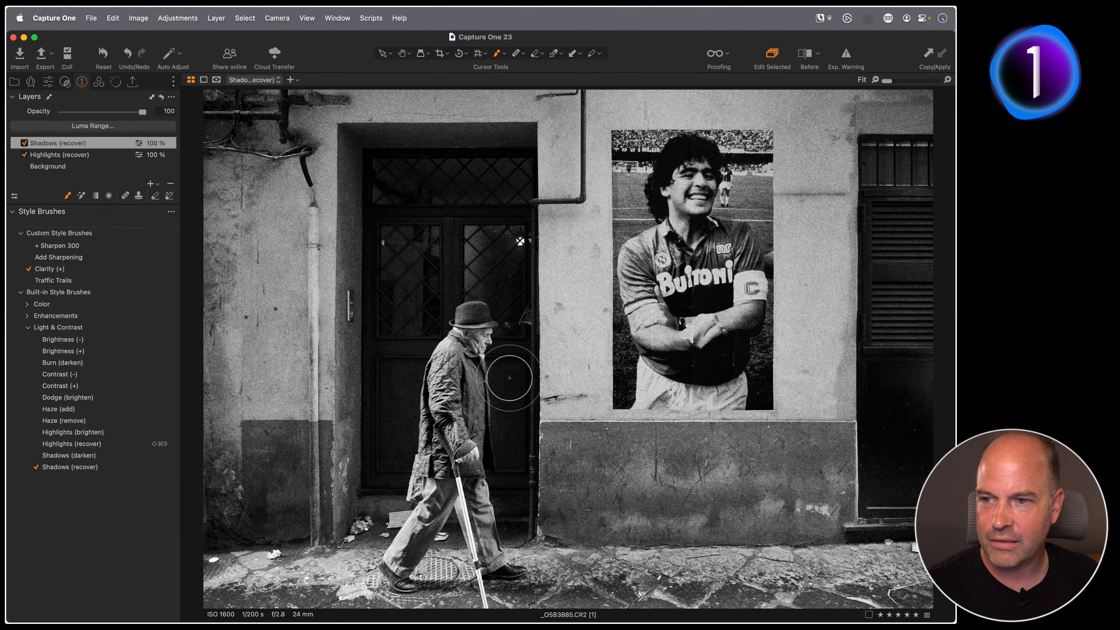
mouse_move(437, 434)
mouse_down()
mouse_move(407, 433)
mouse_move(481, 362)
mouse_move(480, 444)
mouse_up()
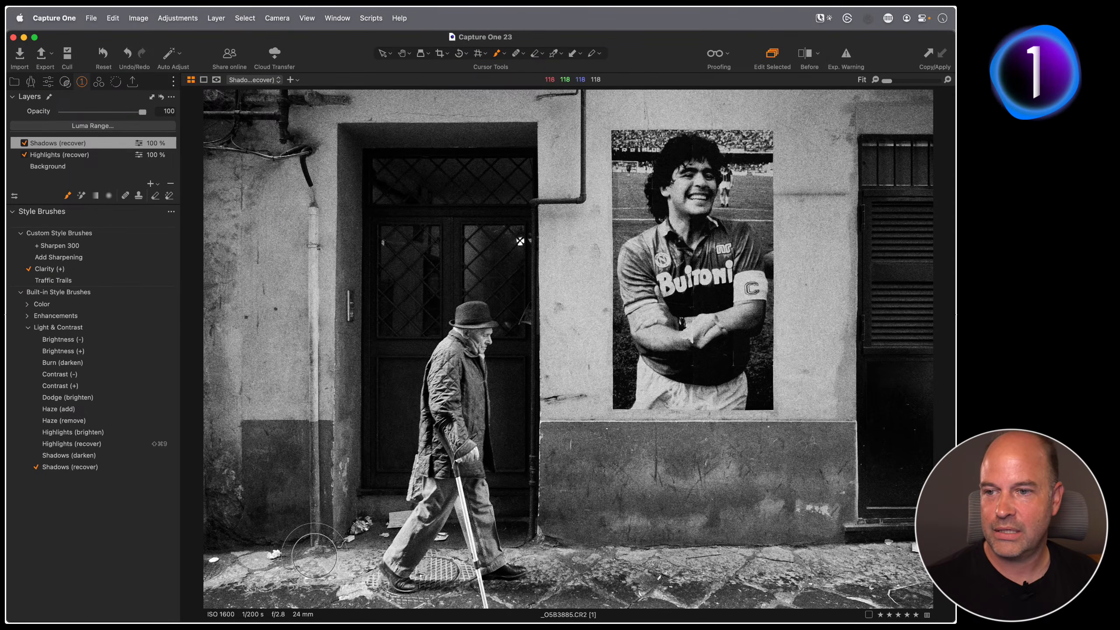
drag(146, 115, 122, 118)
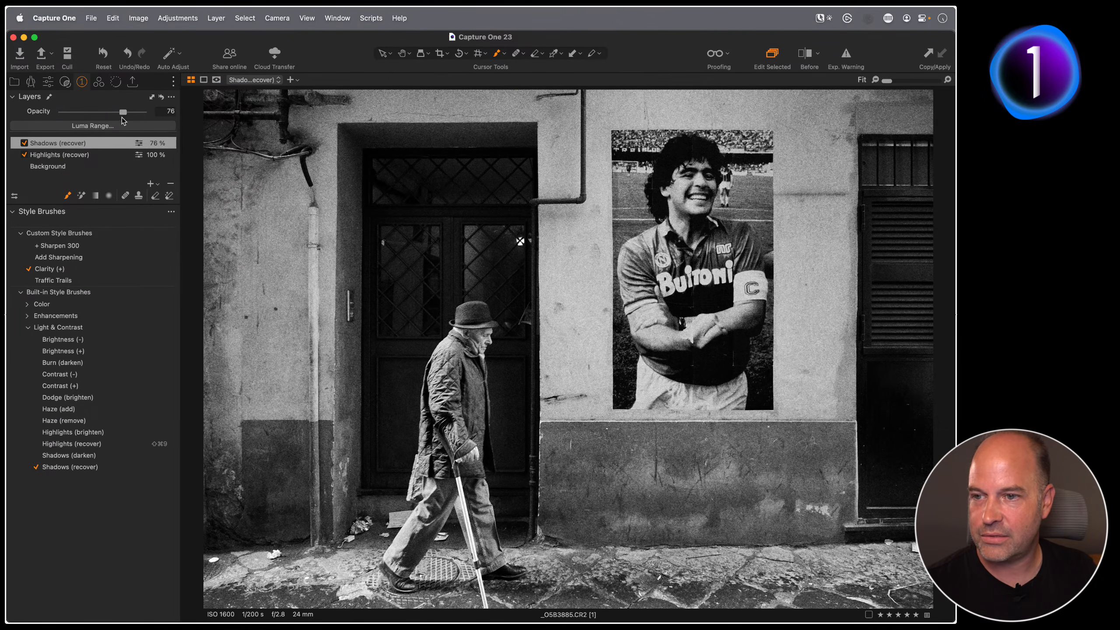
click(24, 143)
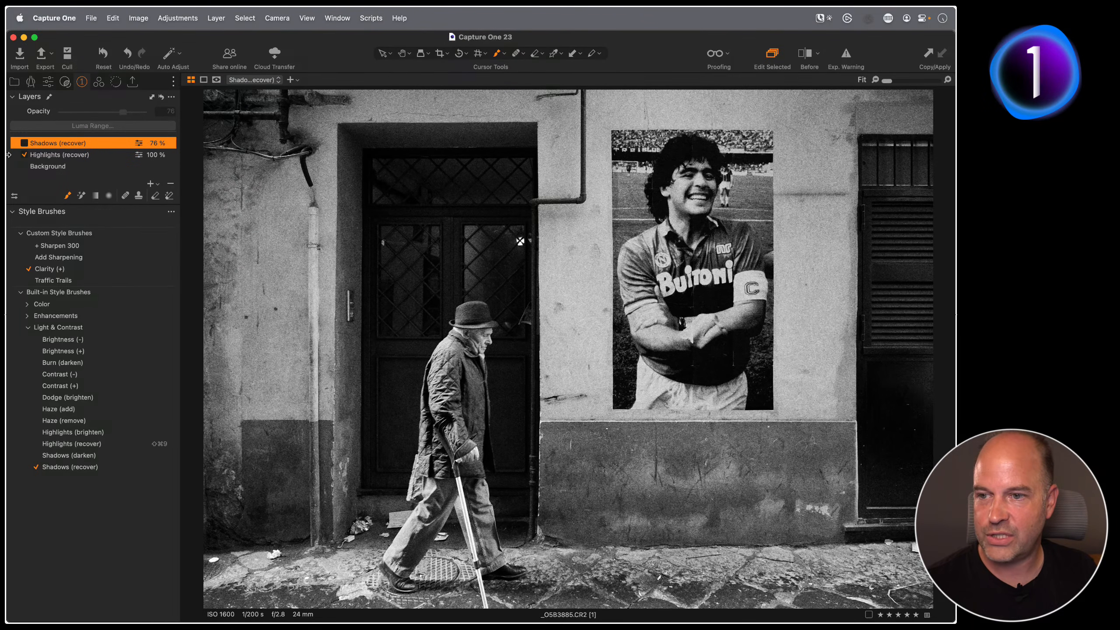
click(24, 143)
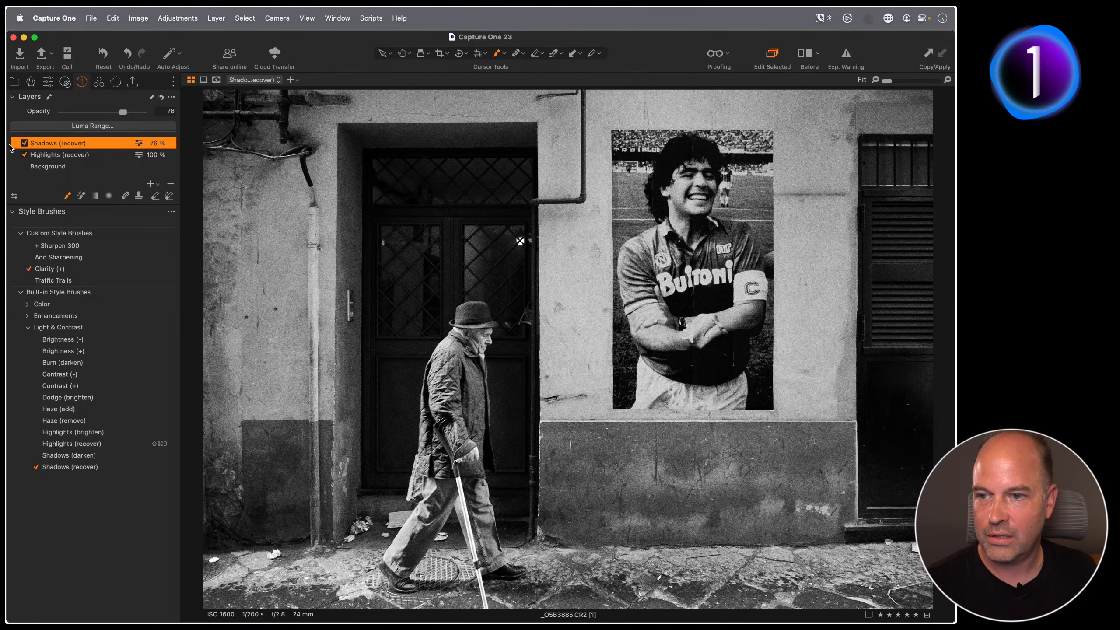
- Erase the Shadows (recover) mask from the dark door just in front of the walking man
click(155, 196)
mouse_move(524, 413)
mouse_down()
mouse_move(497, 416)
mouse_move(498, 370)
mouse_up()
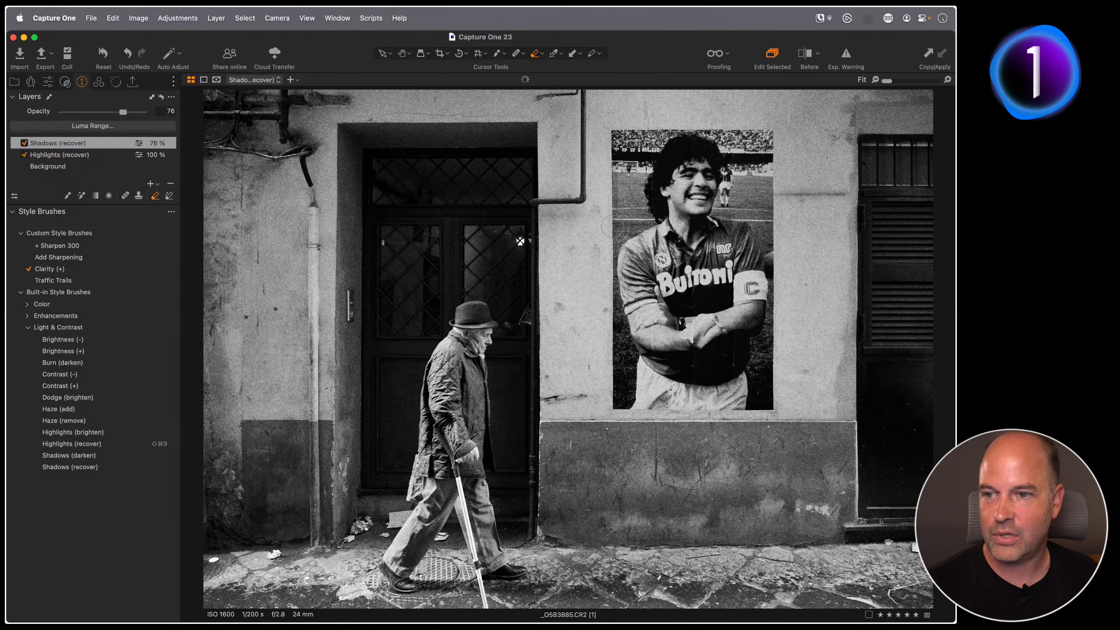
key(h)
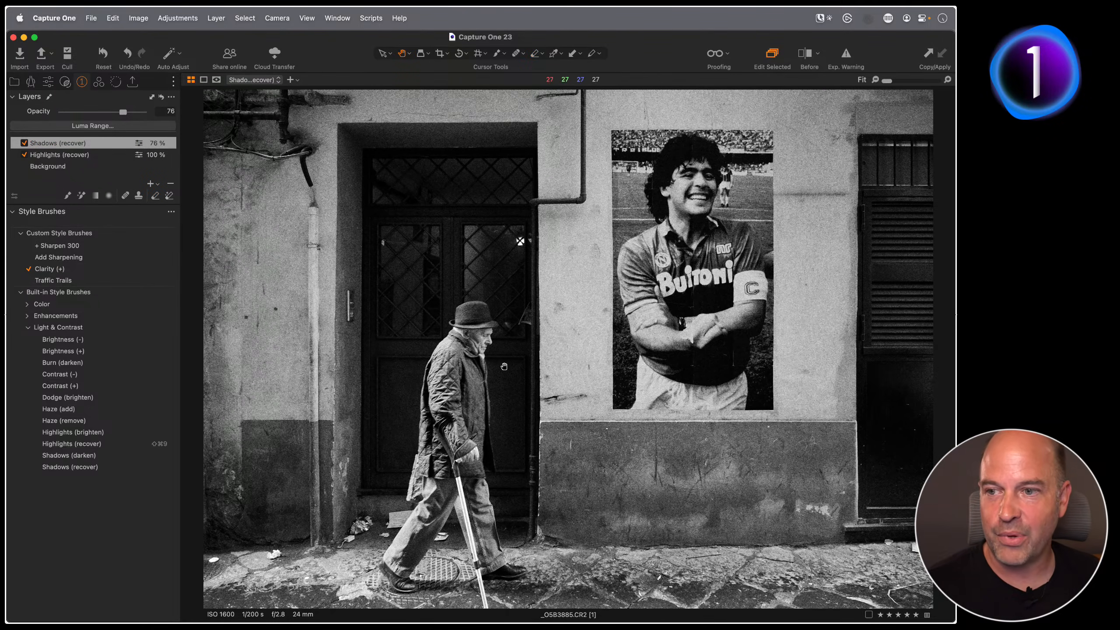
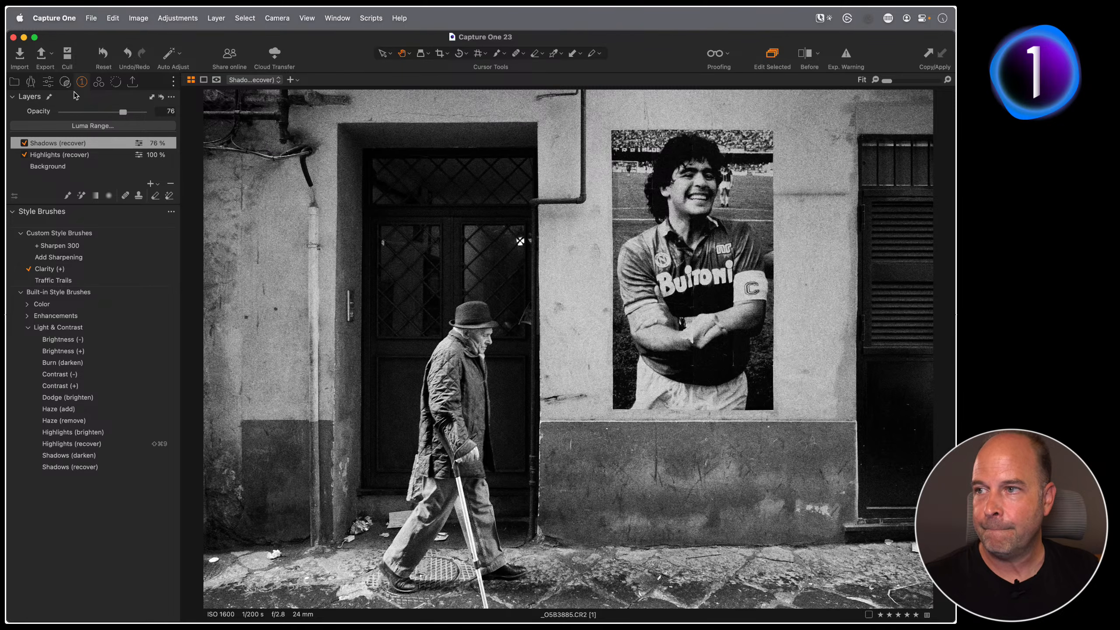
- Paint the custom Clarity (+) style brush over the football player on the wall poster
click(48, 81)
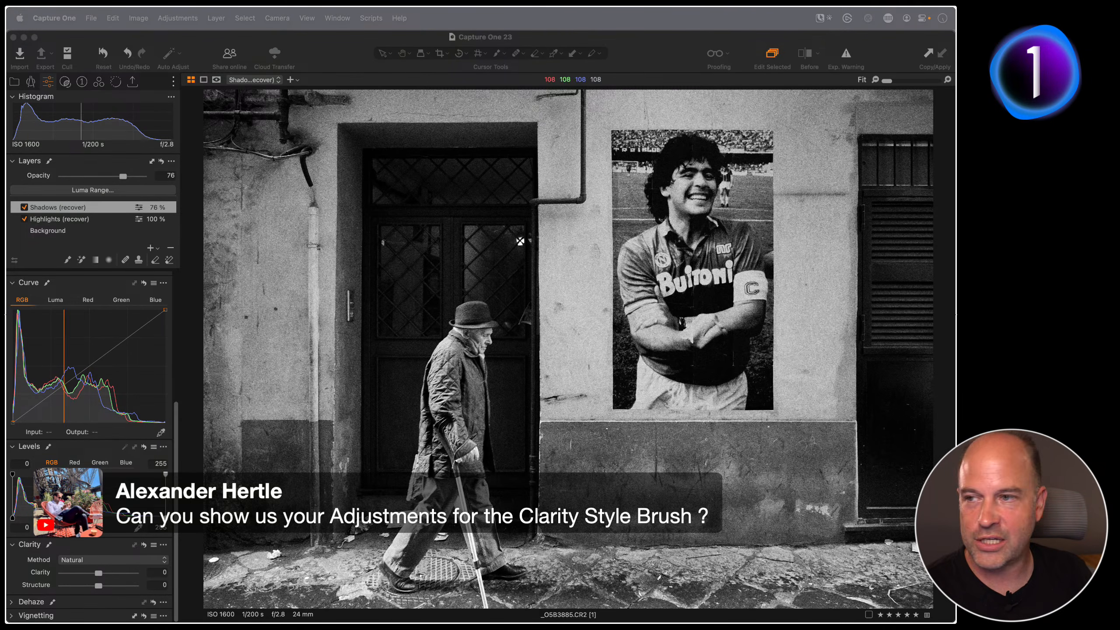
click(118, 126)
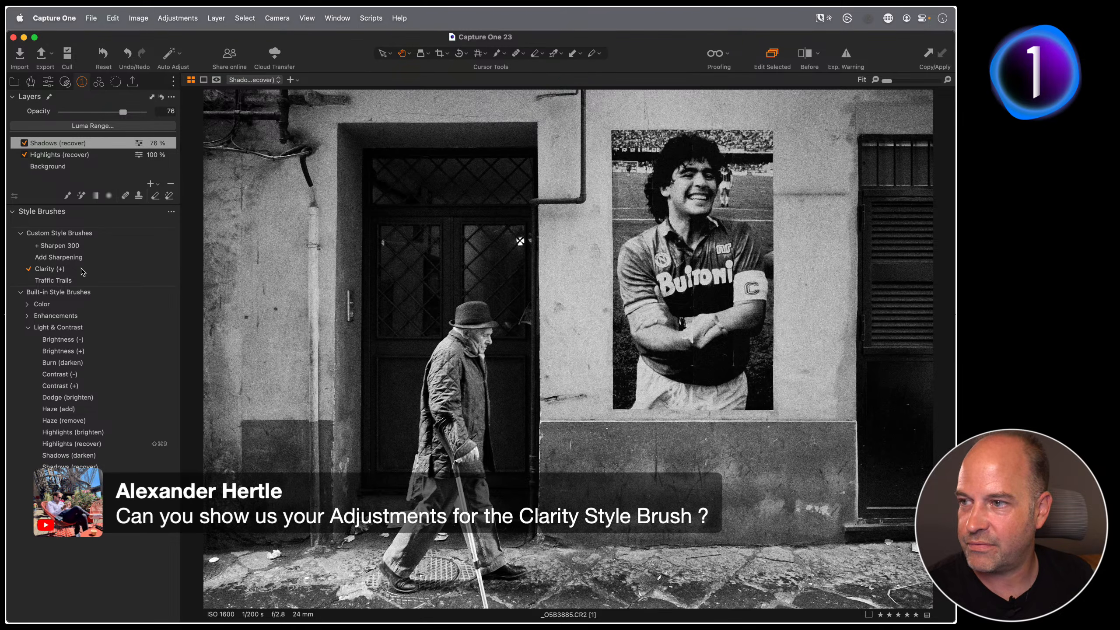
key(b)
drag(538, 364, 599, 362)
mouse_move(687, 194)
mouse_down()
mouse_move(703, 212)
mouse_move(712, 291)
mouse_move(701, 282)
mouse_up()
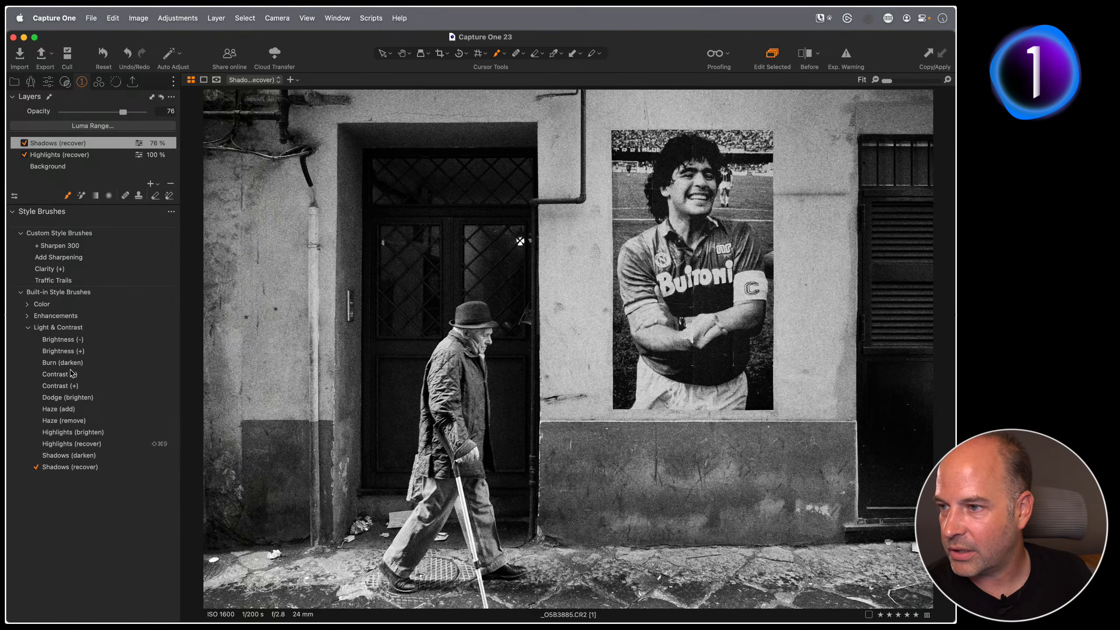
click(57, 269)
mouse_move(690, 178)
mouse_down()
mouse_move(663, 300)
mouse_move(737, 286)
mouse_up()
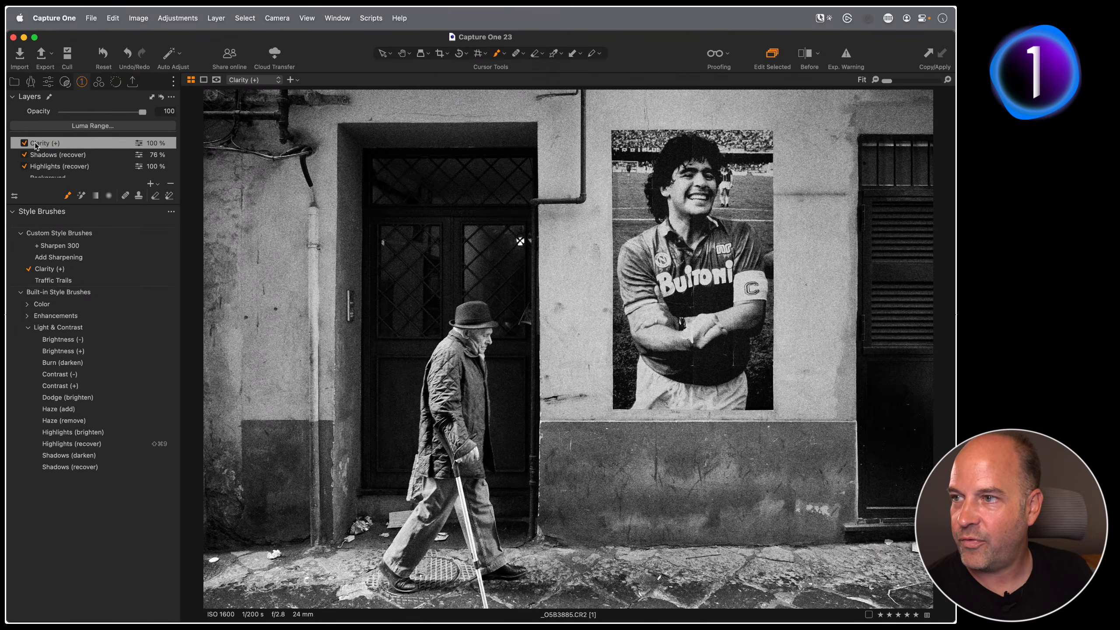
- Review the Clarity (+) layer's clarity adjustments and the brush's size, hardness, opacity and flow settings
click(47, 81)
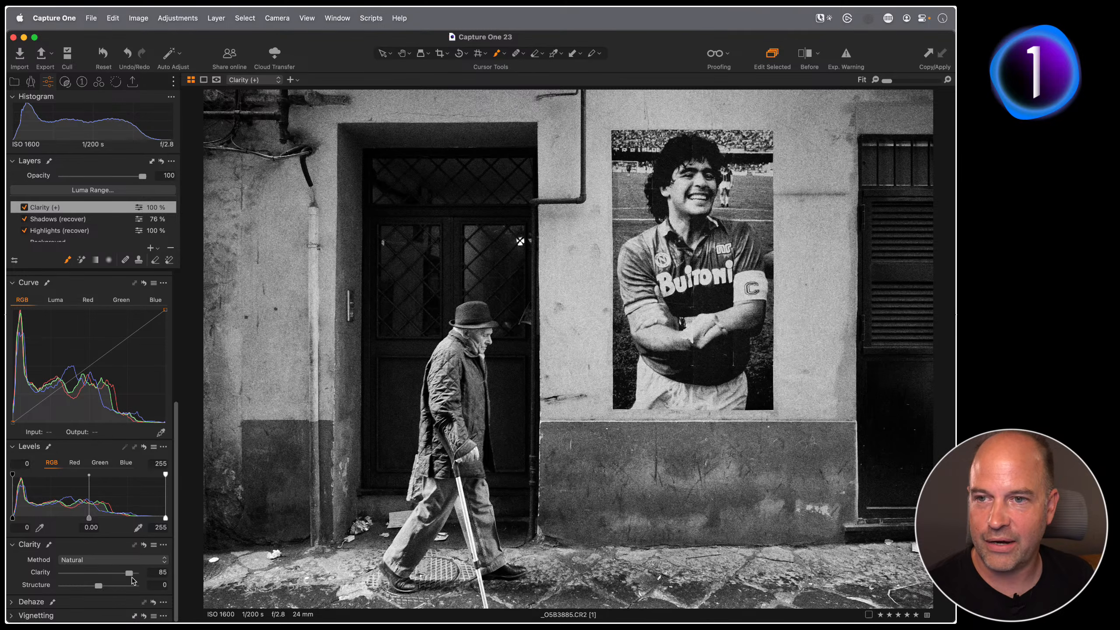
right_click(661, 300)
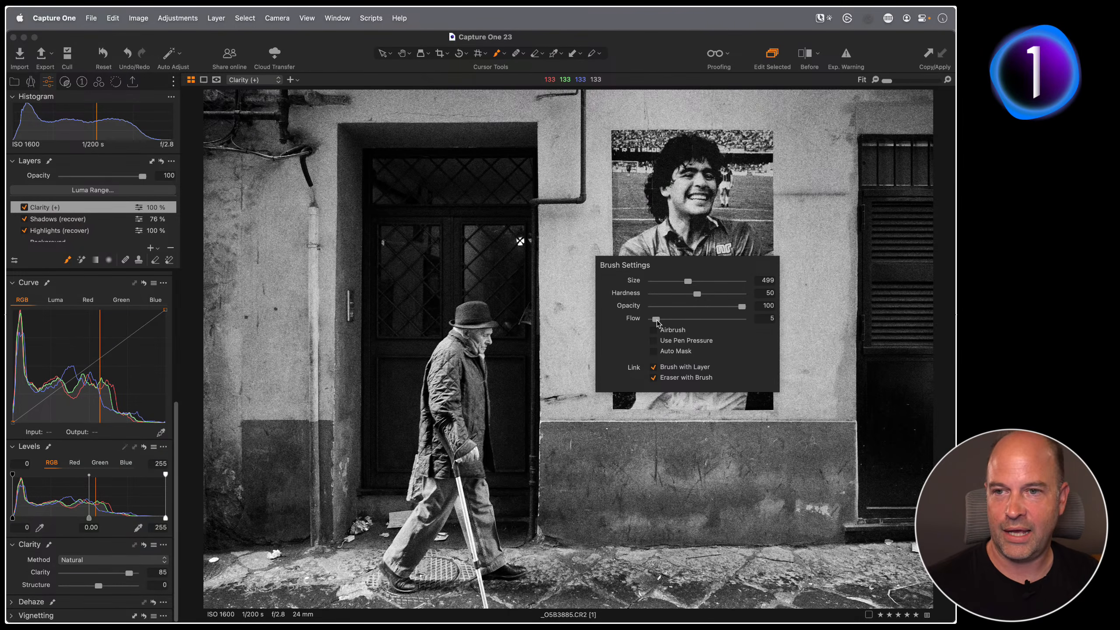
key(Escape)
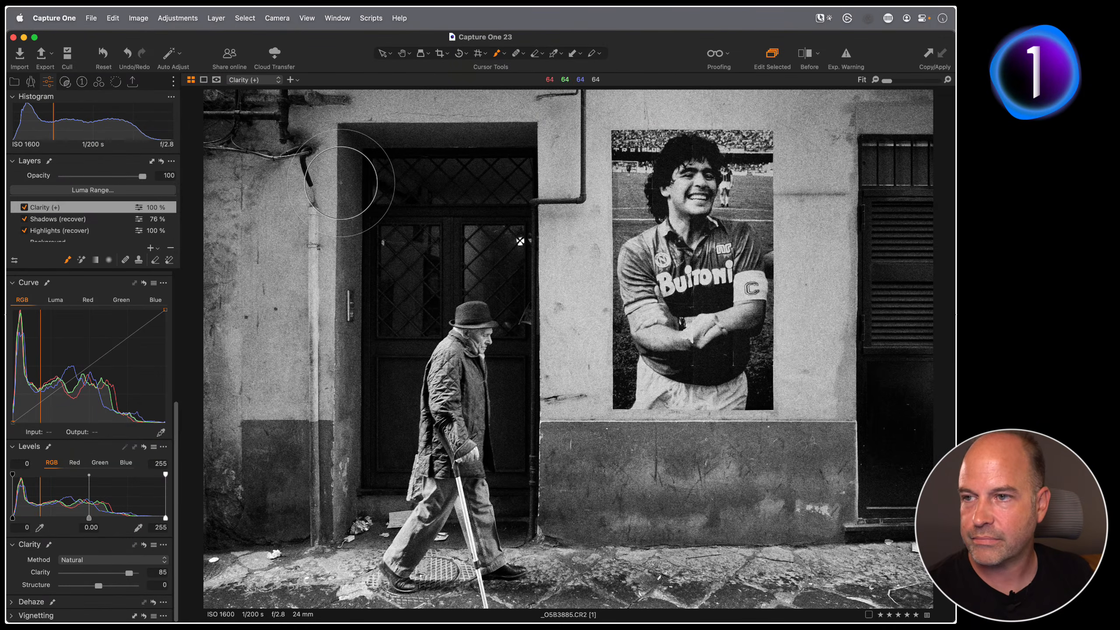
- Open the black-and-white freight train photo Bonneville_23-07-12_0282.RAF and clone its variant
key(alt+super+v)
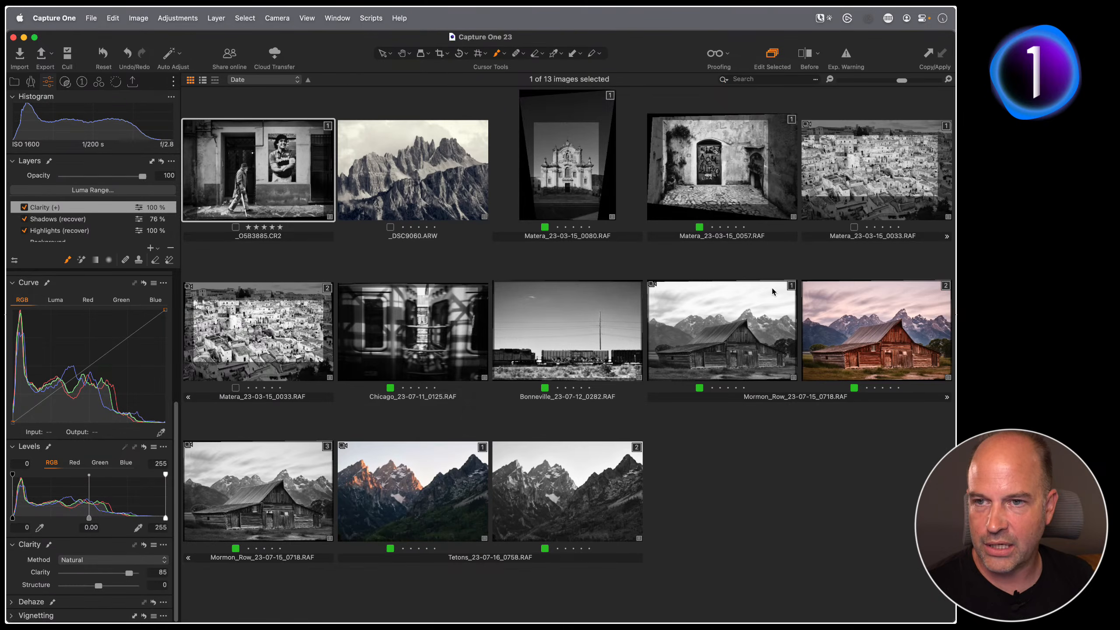
double_click(604, 318)
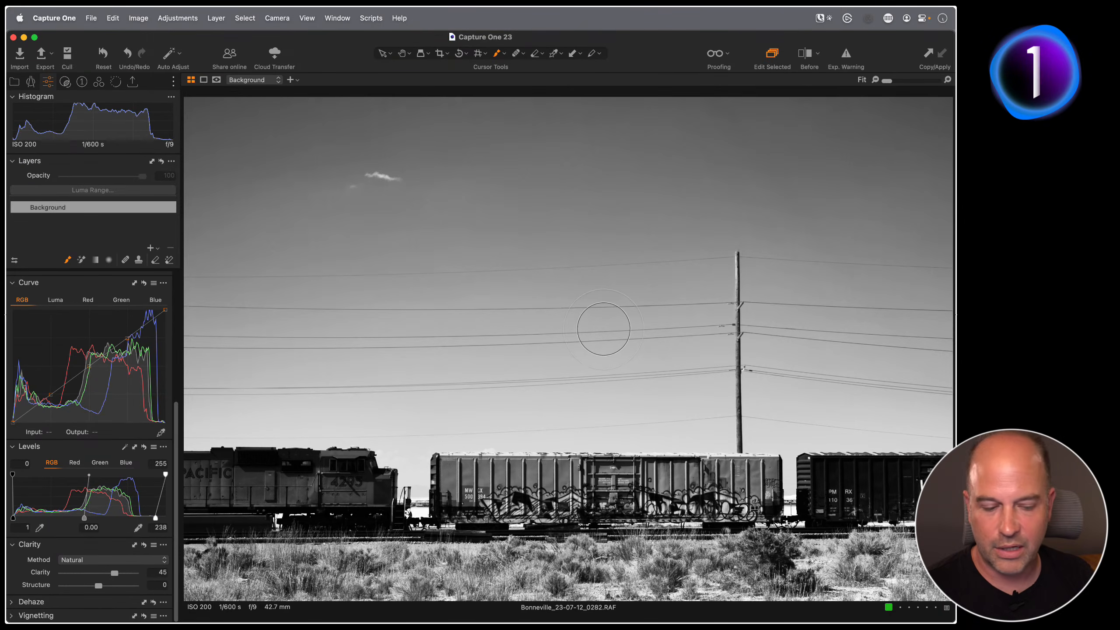
click(141, 18)
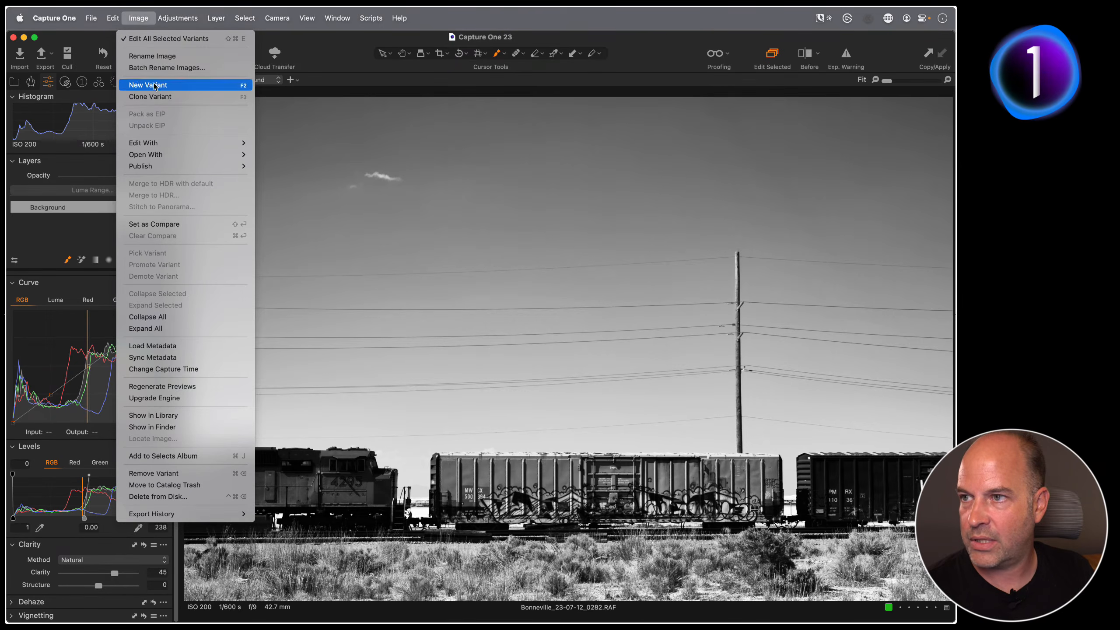
click(156, 97)
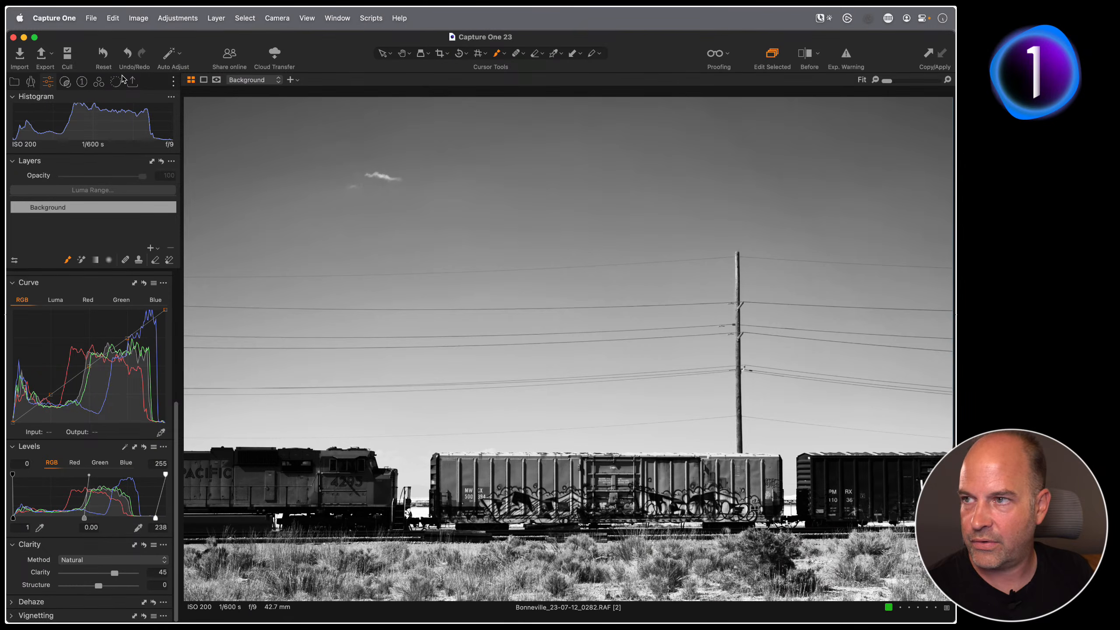
- Disable Black & White on the cloned train variant and set its base curve to Fujifilm ACROS
click(99, 83)
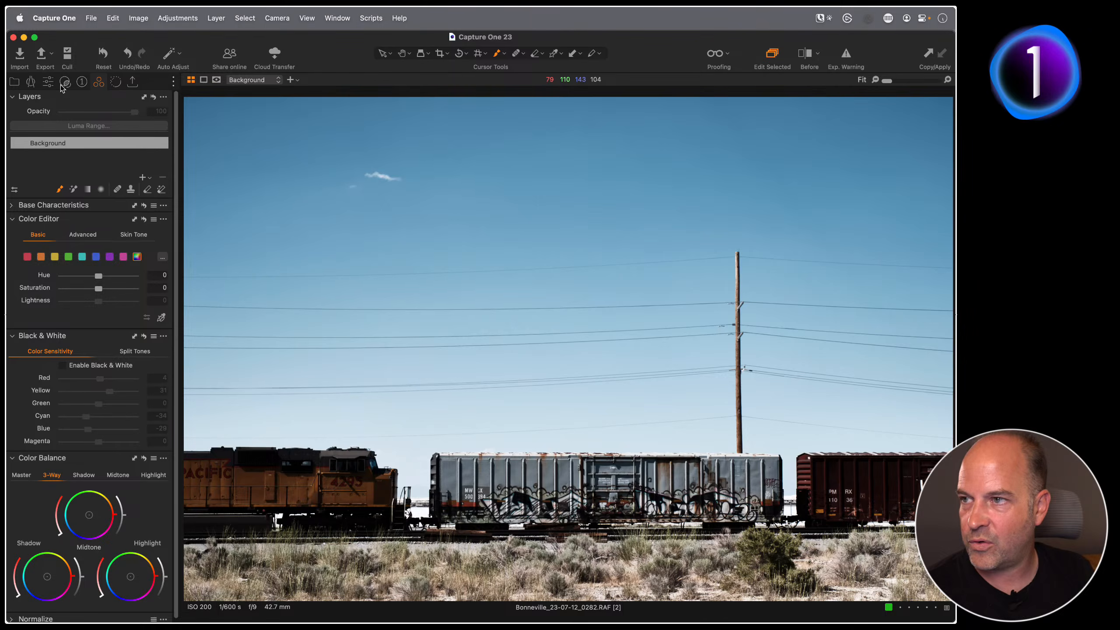
click(116, 85)
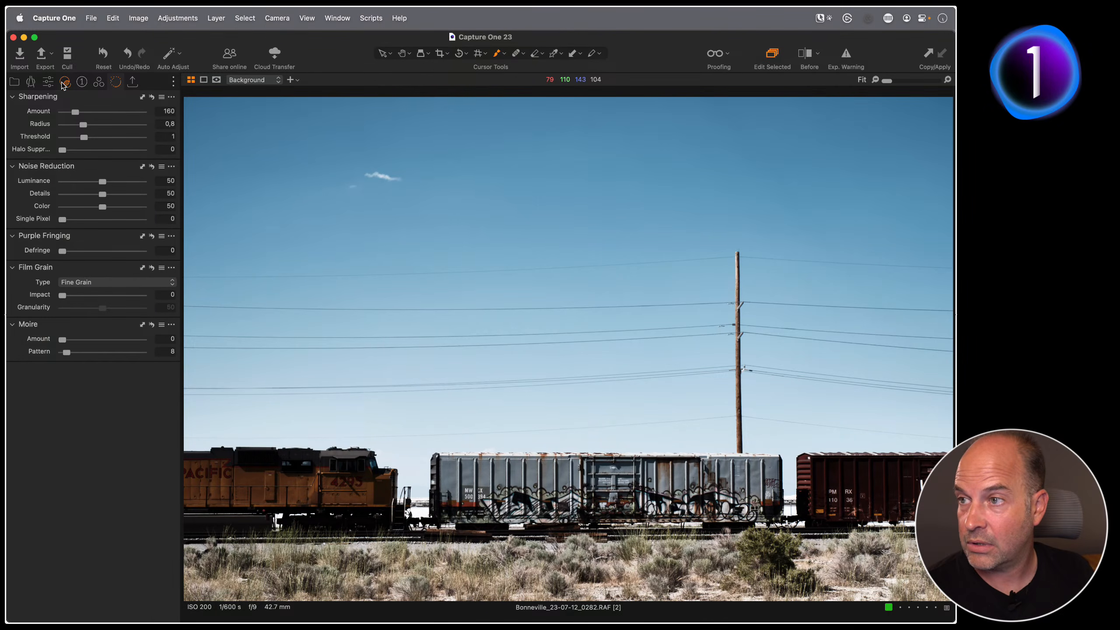
click(64, 82)
click(98, 82)
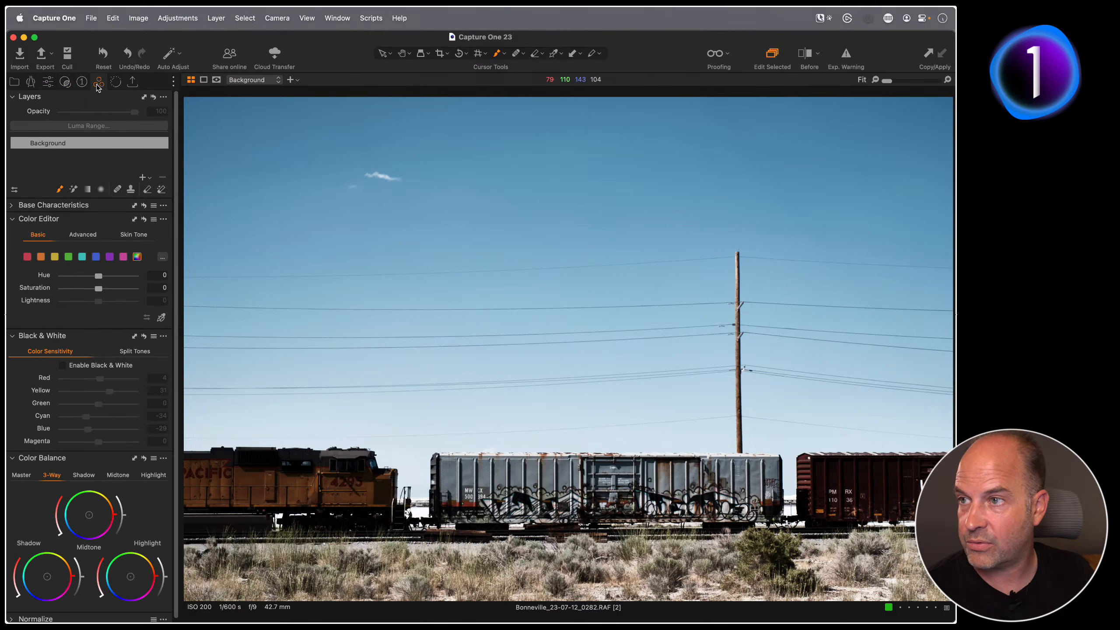
click(11, 205)
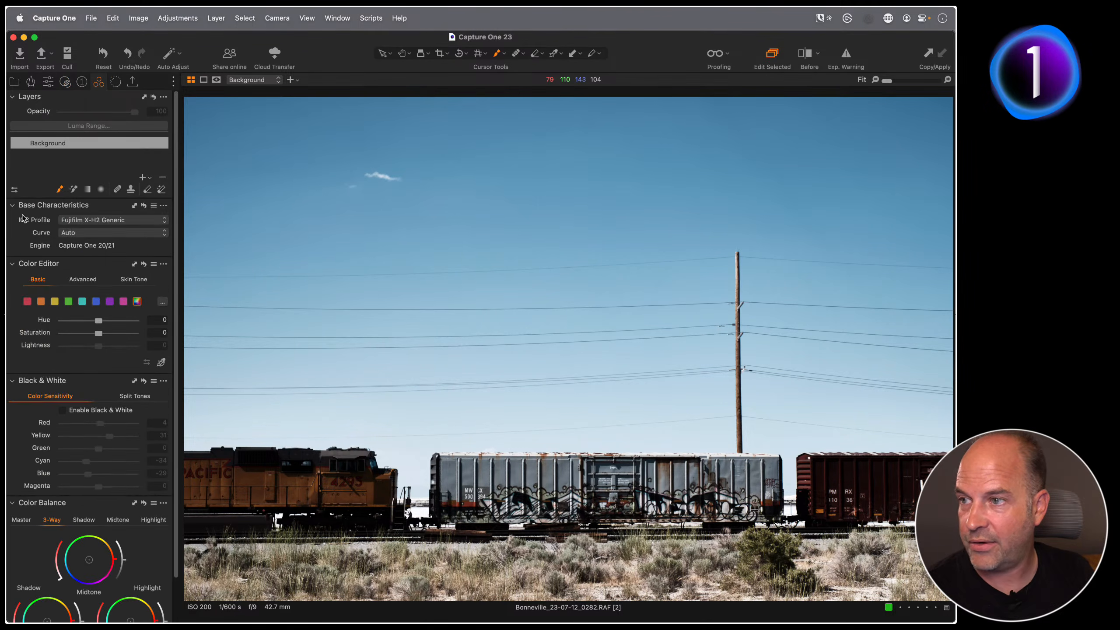
click(138, 233)
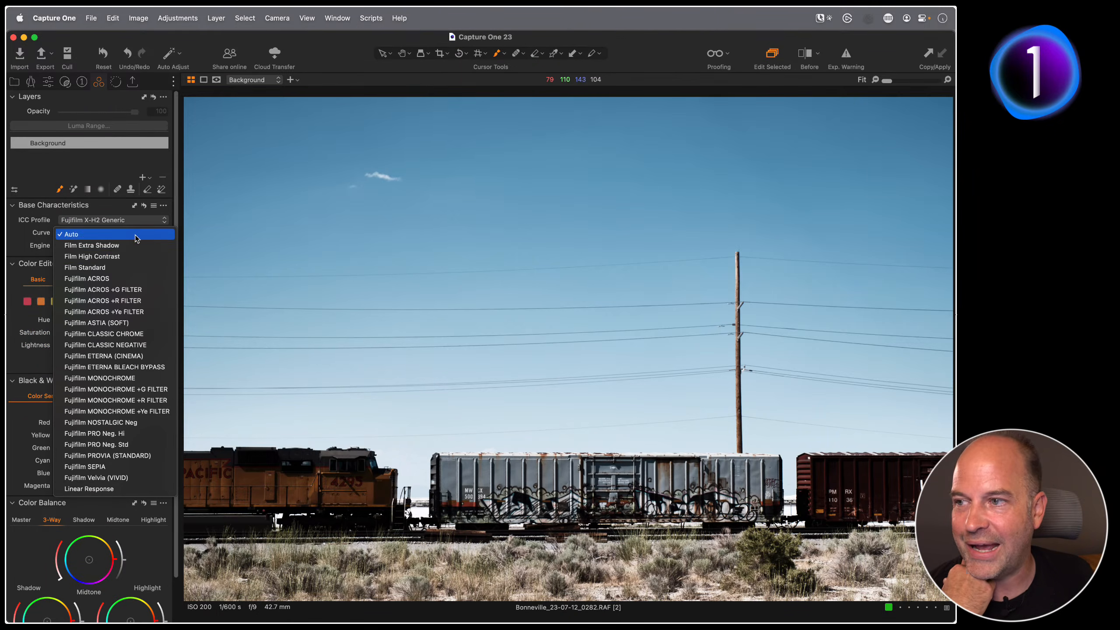
click(125, 279)
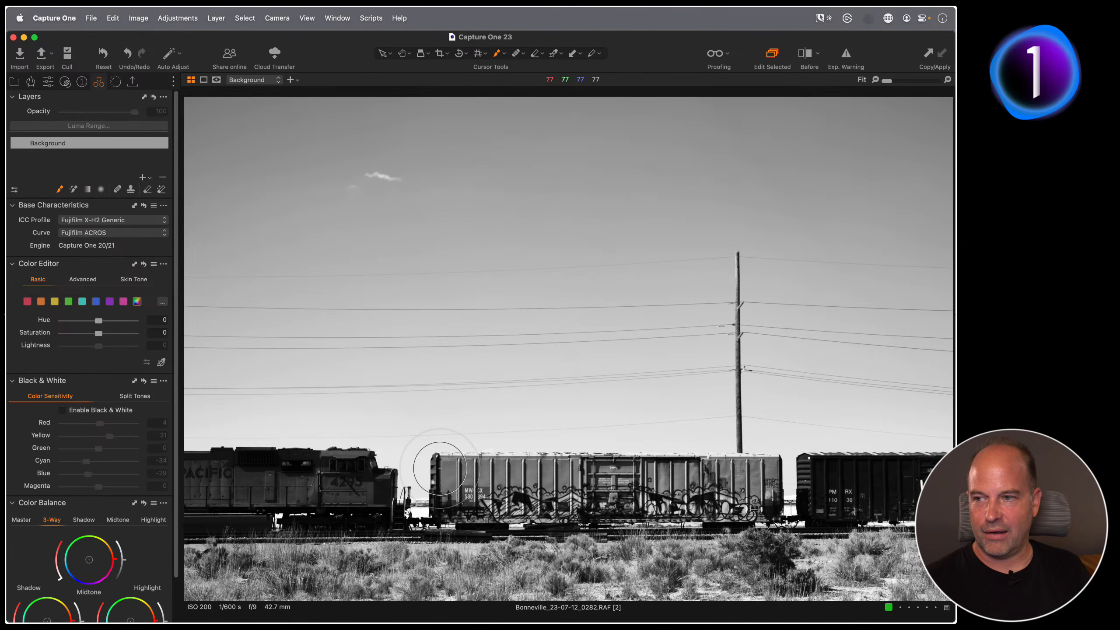
- Enable Black & White, test the Blue sensitivity and reset it to 0, and disable Black & White again
click(62, 410)
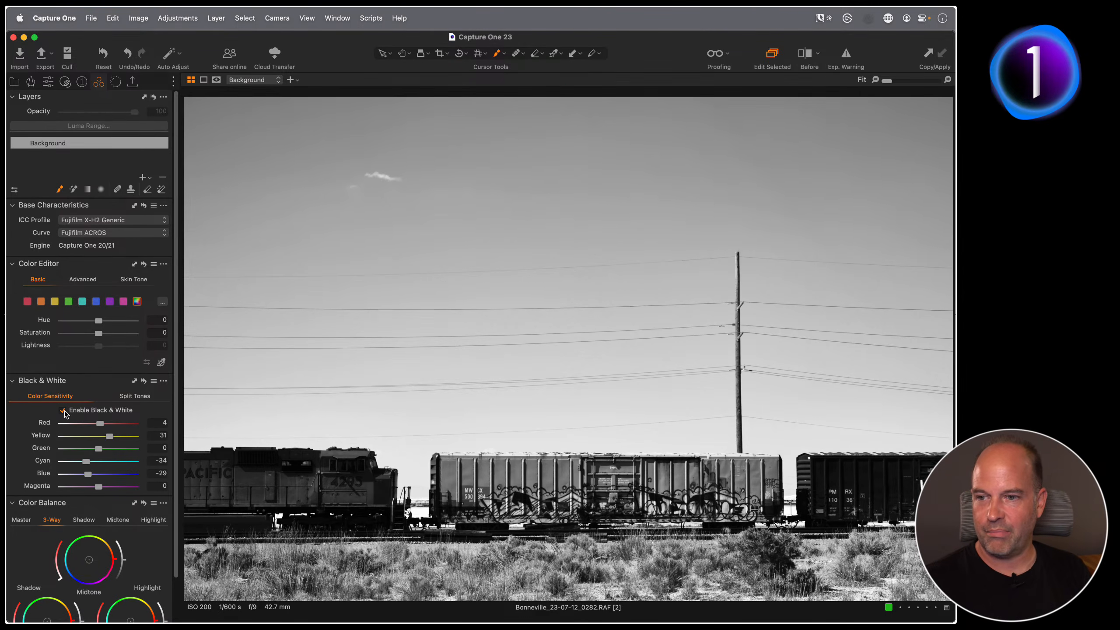
mouse_move(89, 473)
mouse_down()
mouse_move(130, 476)
mouse_move(62, 478)
mouse_move(107, 480)
mouse_up()
double_click(106, 475)
click(64, 412)
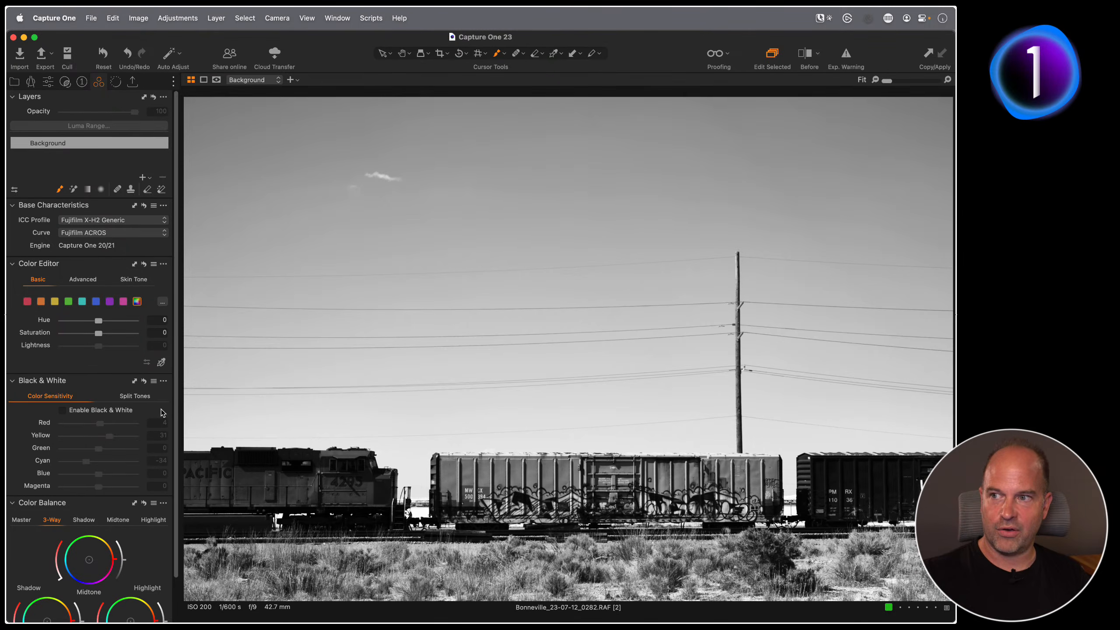
- Try the Film Standard base curve, switch to Fujifilm PROVIA (STANDARD), and enable Black & White on the train photo
click(127, 233)
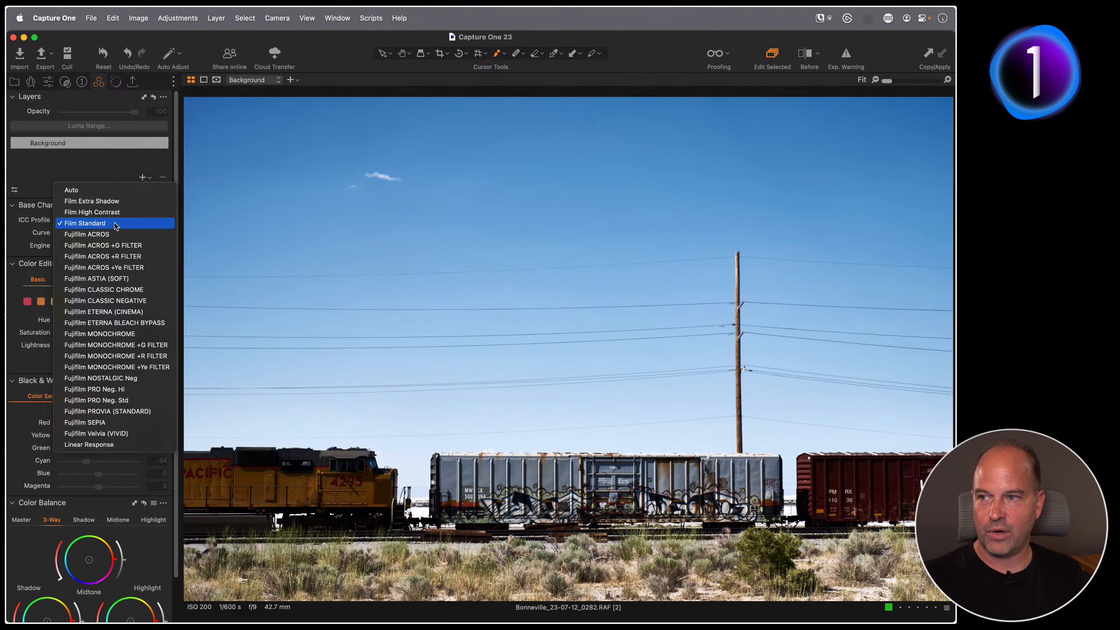
click(106, 225)
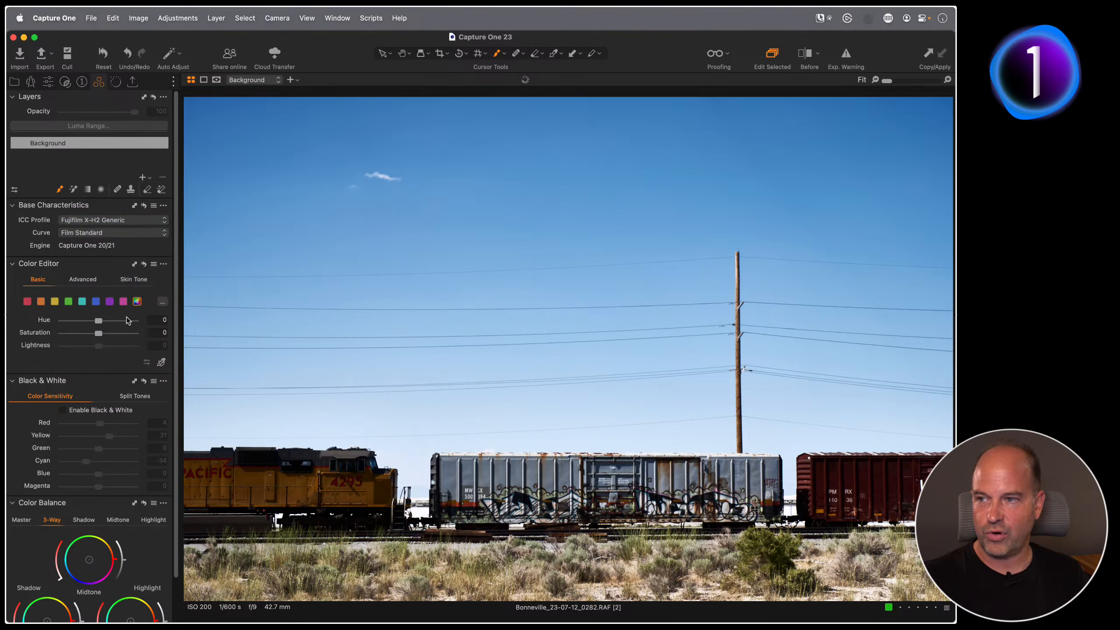
click(106, 232)
click(131, 423)
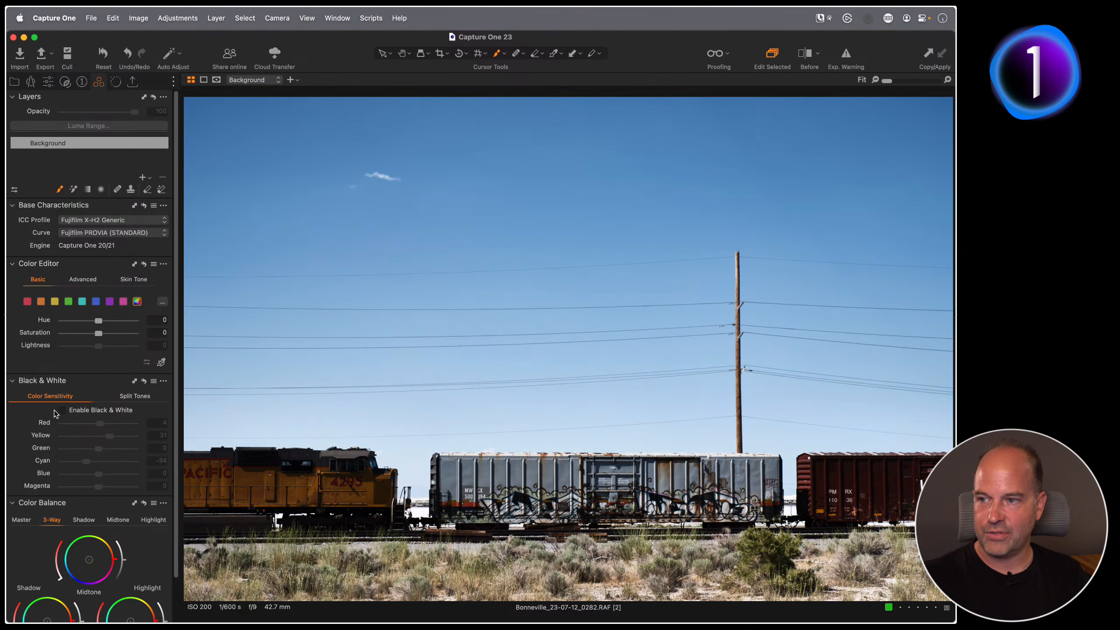
click(63, 412)
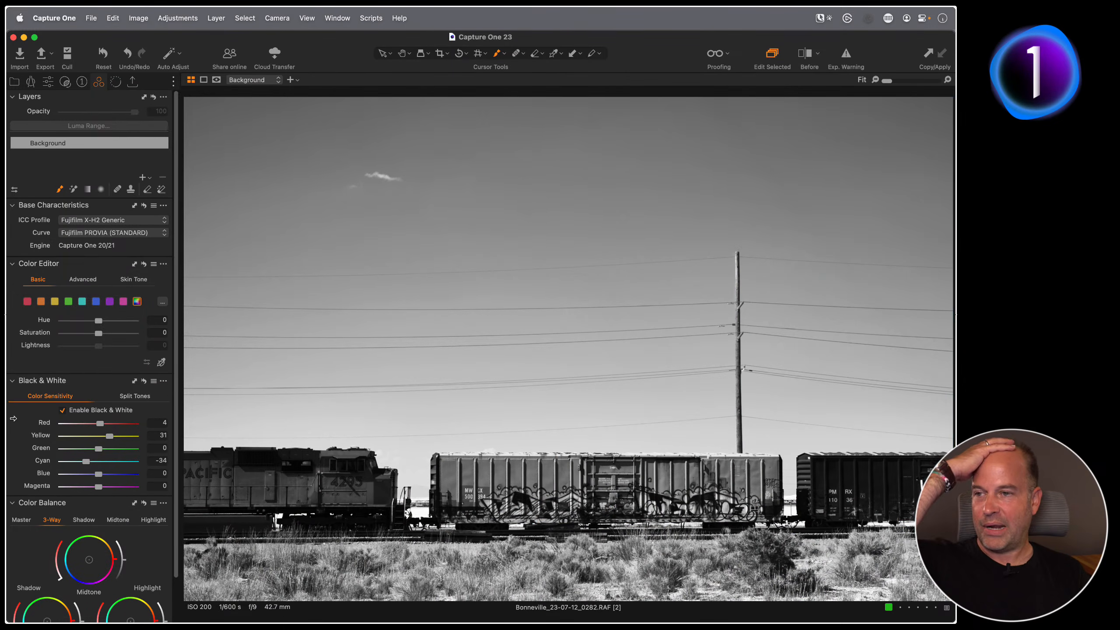
- Try the Fujifilm CLASSIC CHROME curve under the black-and-white conversion and return to Fujifilm PROVIA (STANDARD)
click(116, 235)
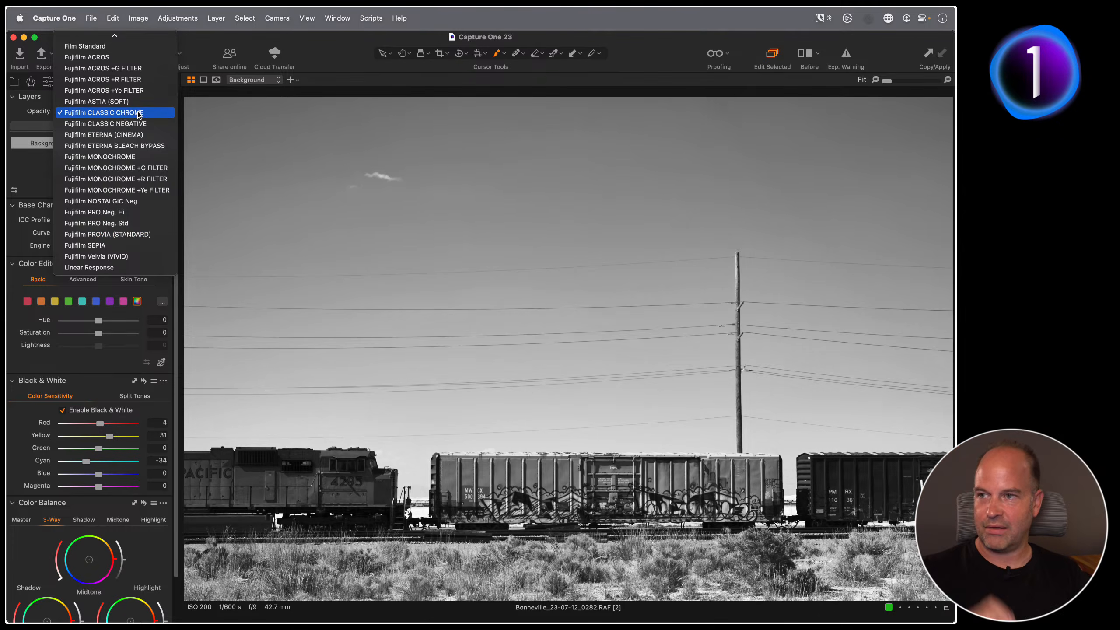
click(124, 112)
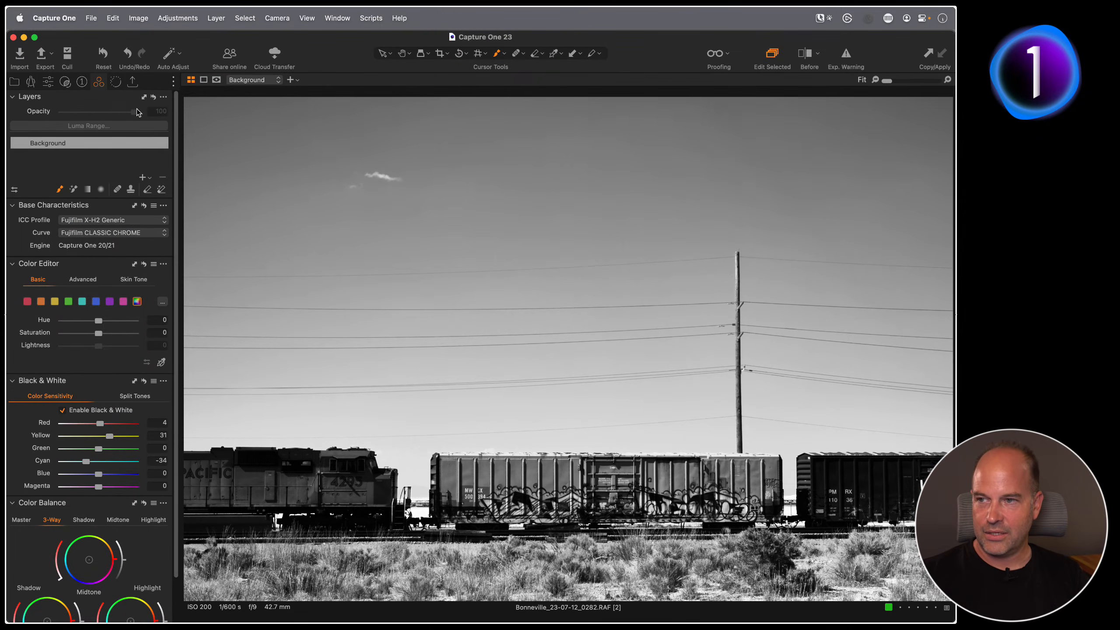
click(135, 232)
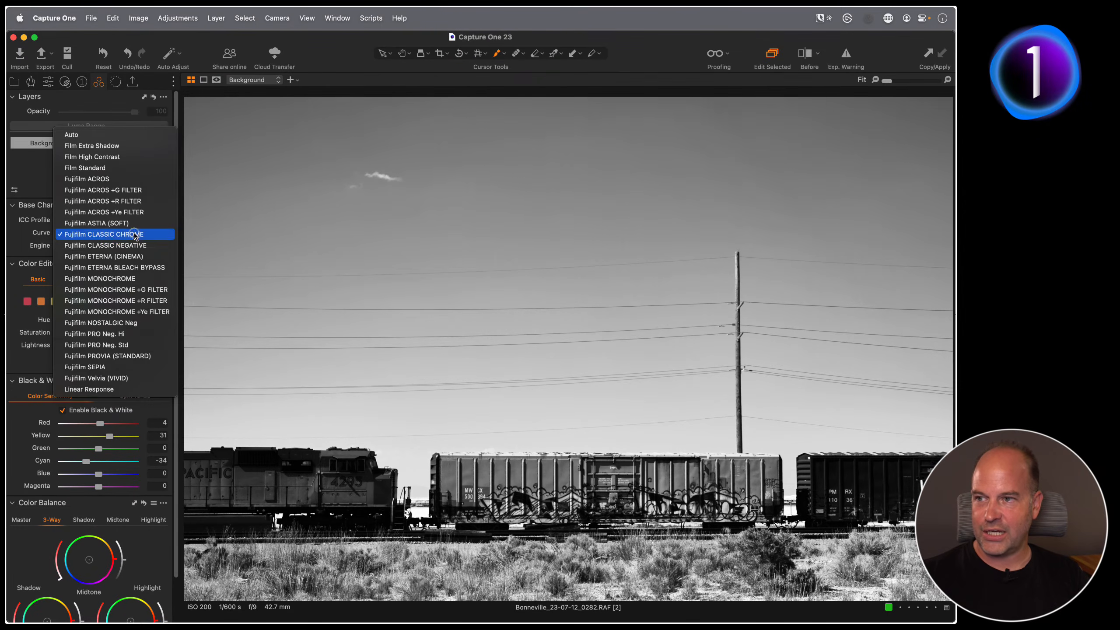
click(128, 357)
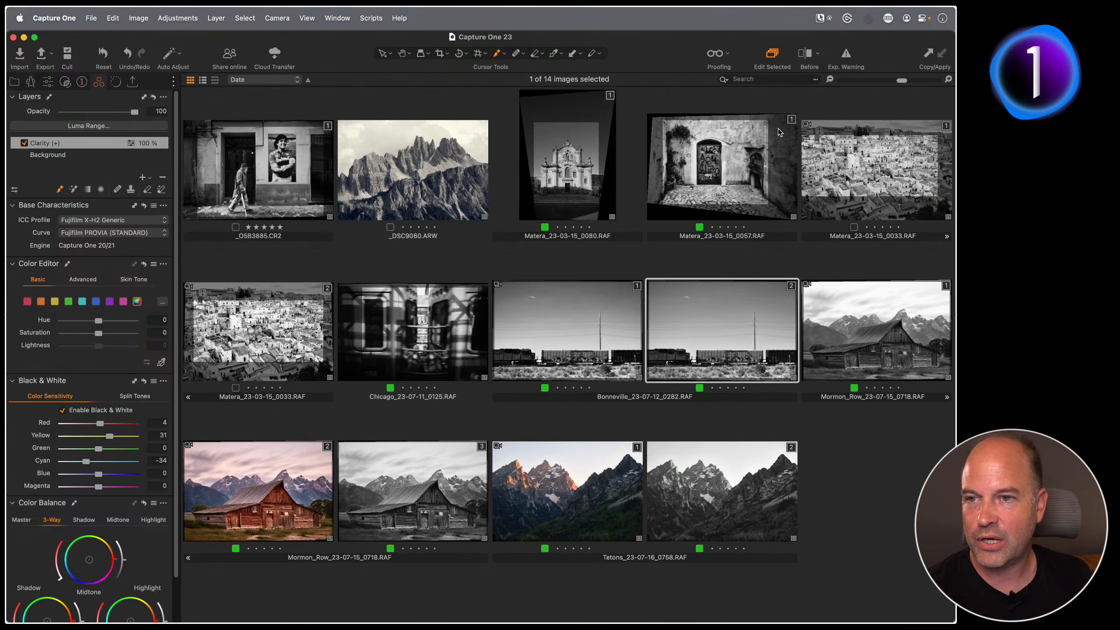
- Open Chicago_23-07-11_0125.RAF and examine the centre layer's mask in grayscale and as a red overlay, and hide it
double_click(416, 297)
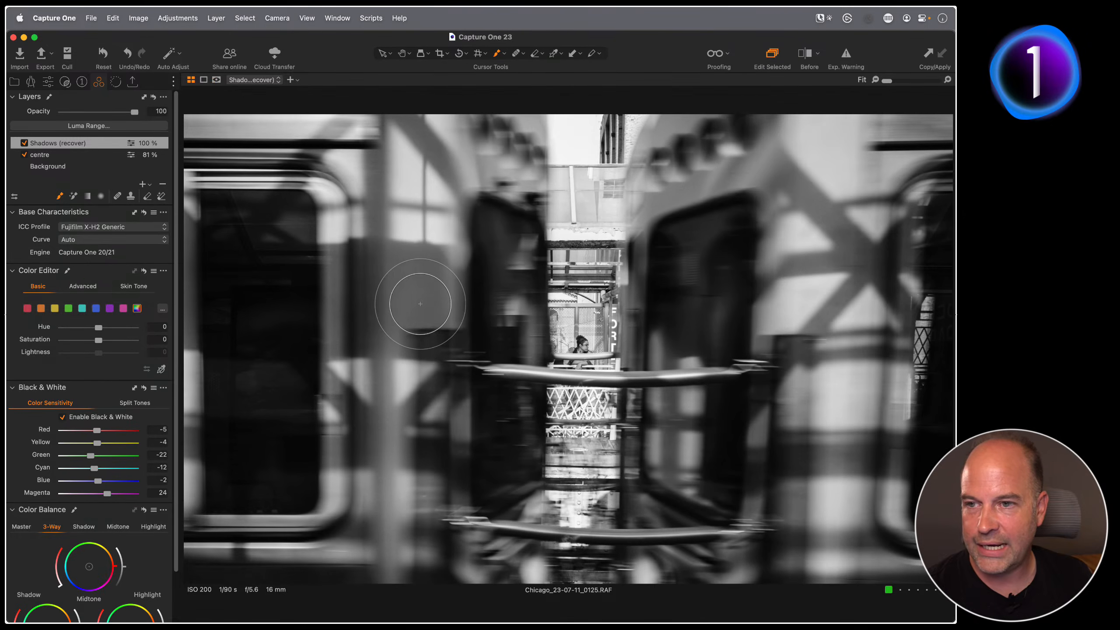
click(280, 82)
click(236, 92)
click(222, 82)
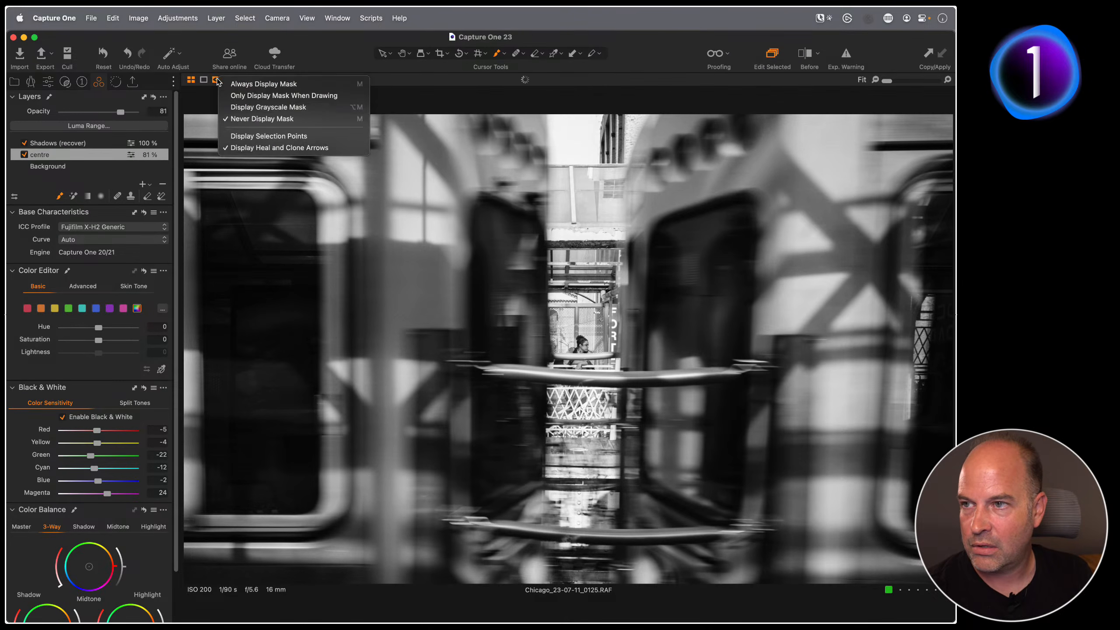
click(229, 109)
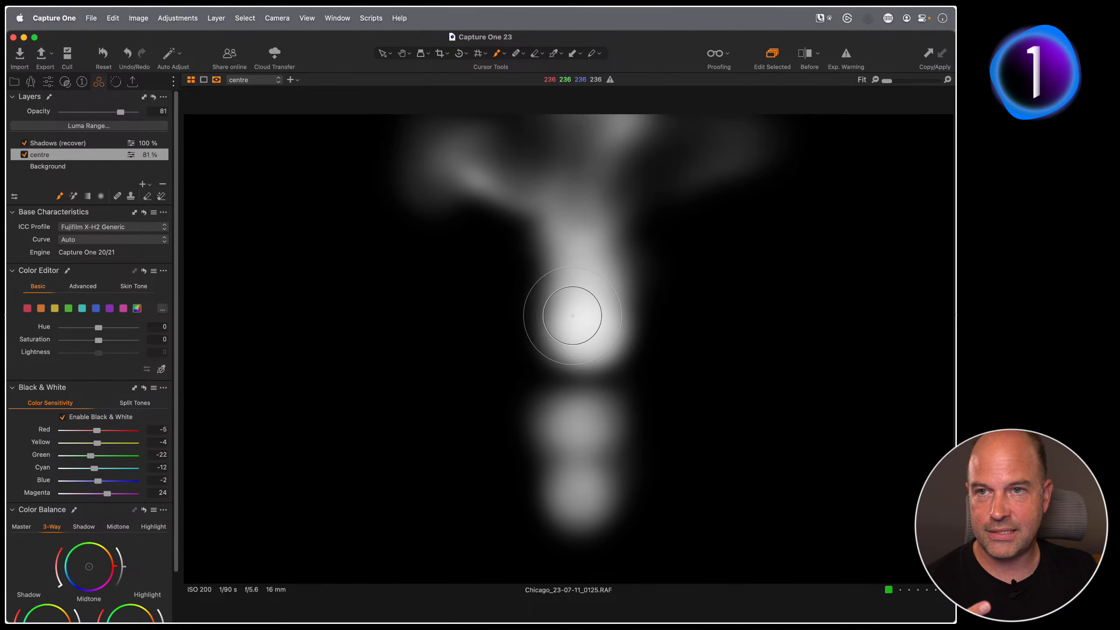
key(alt+m)
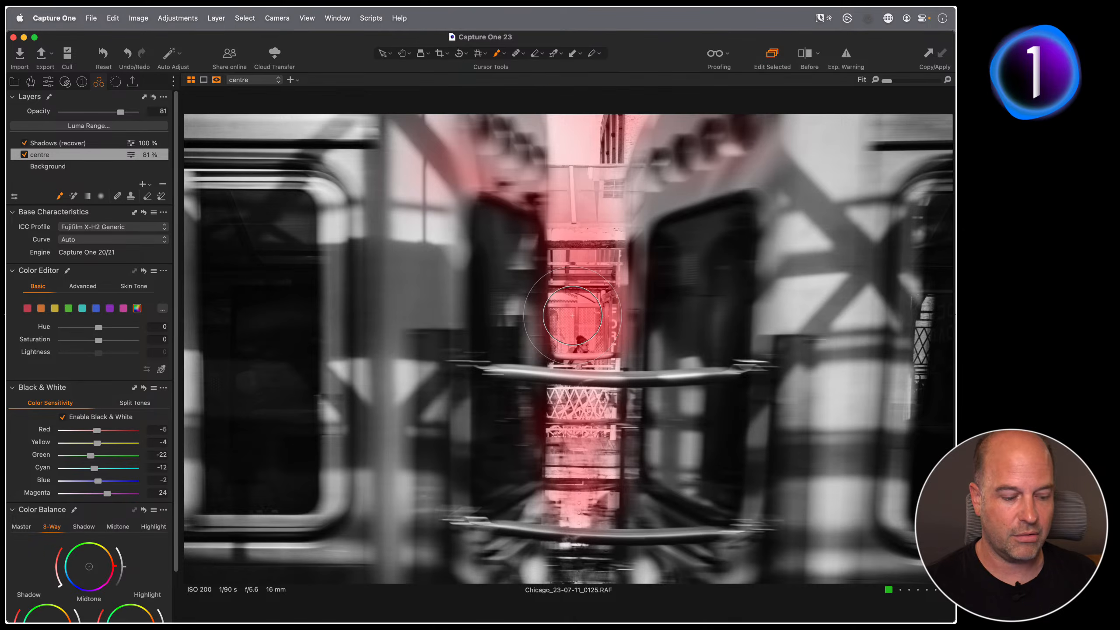
key(alt+m)
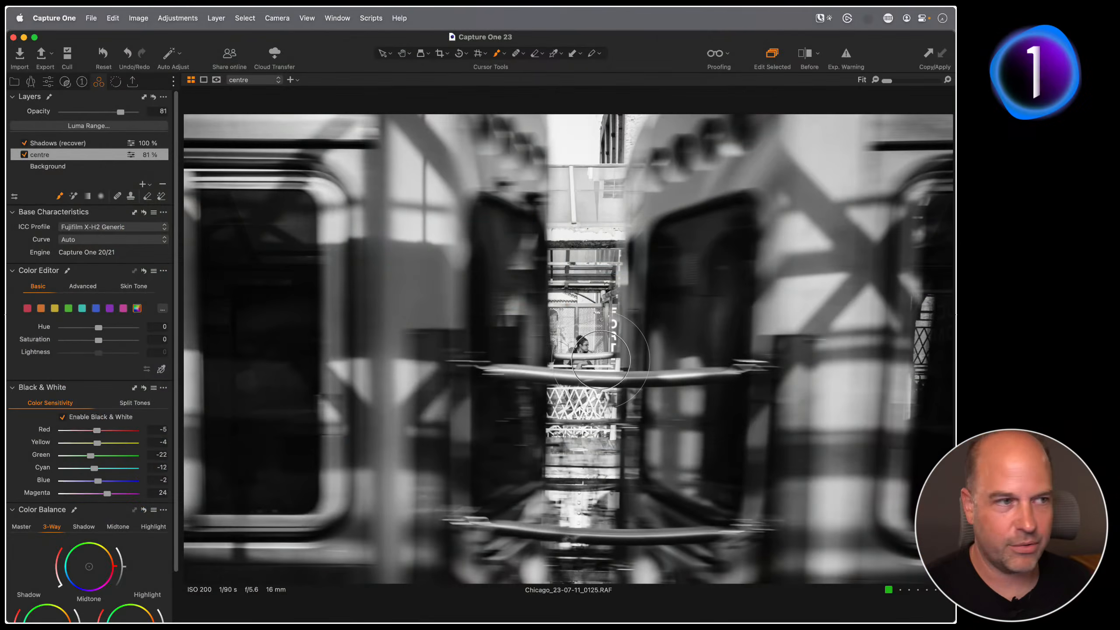
- Set the Chicago photo's Tabular Grain to impact 79 and granularity 71, and inspect the grain at 100% around the woman and blurred areas
click(591, 367)
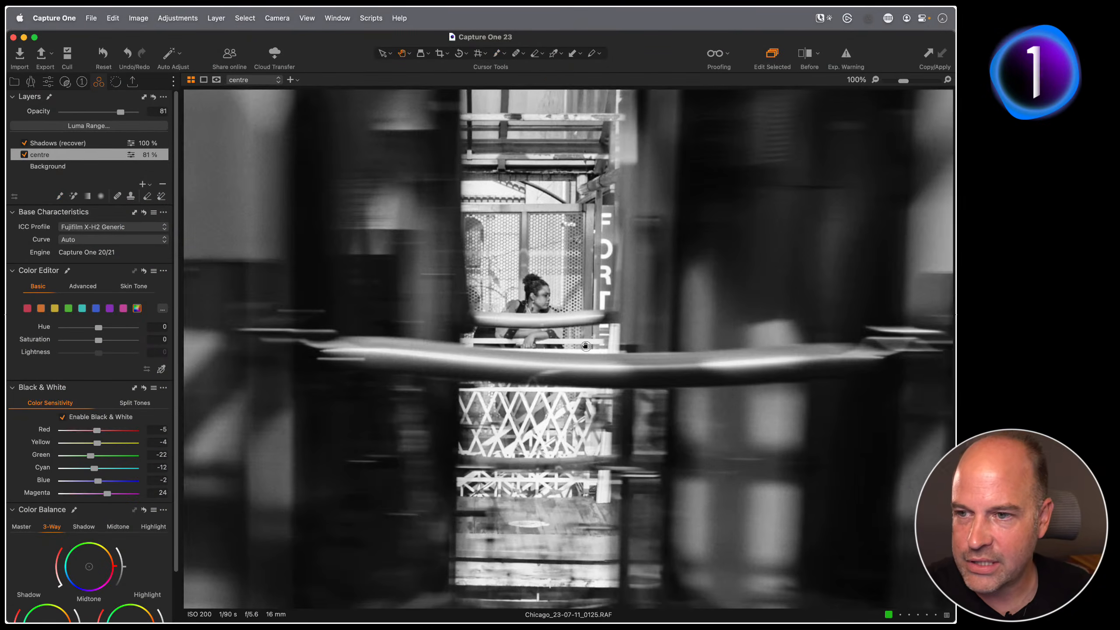
click(116, 83)
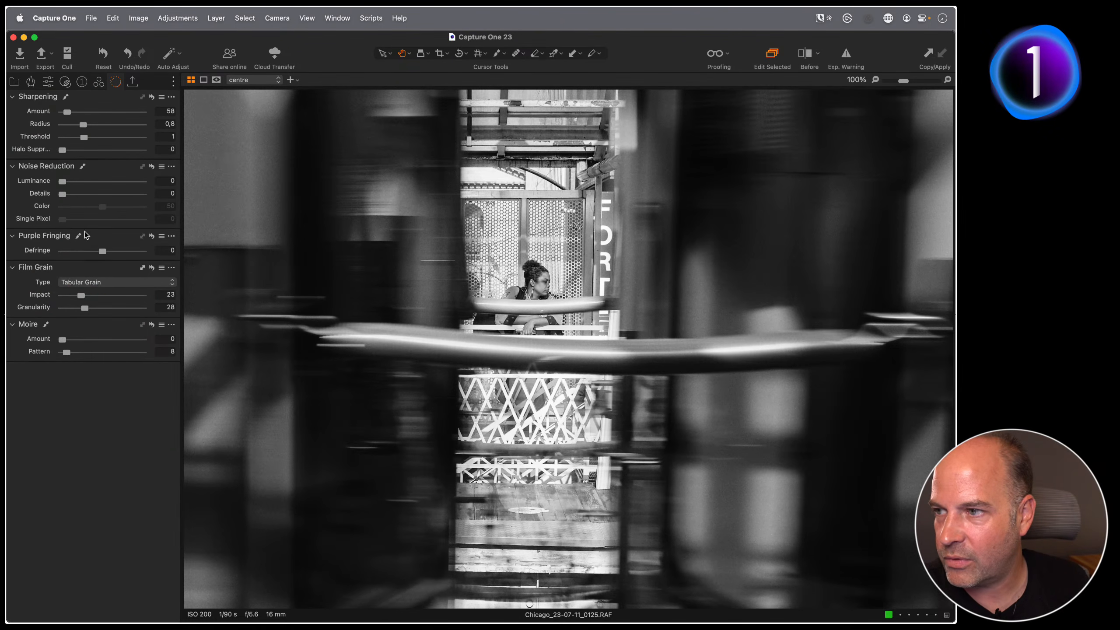
click(91, 285)
click(91, 285)
drag(82, 295, 125, 295)
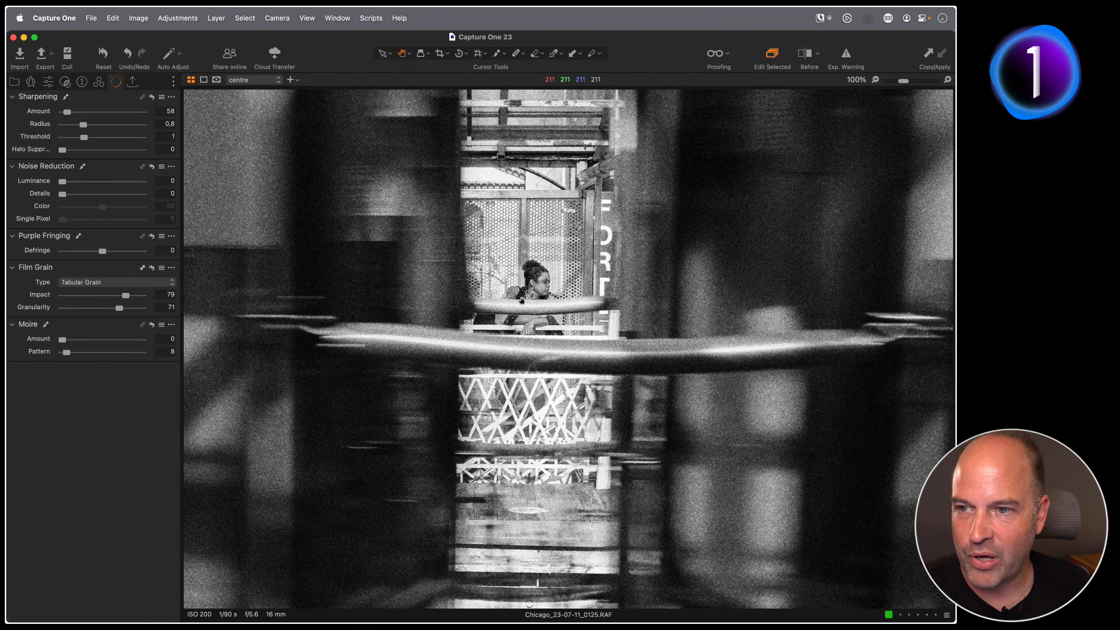
drag(390, 326, 676, 308)
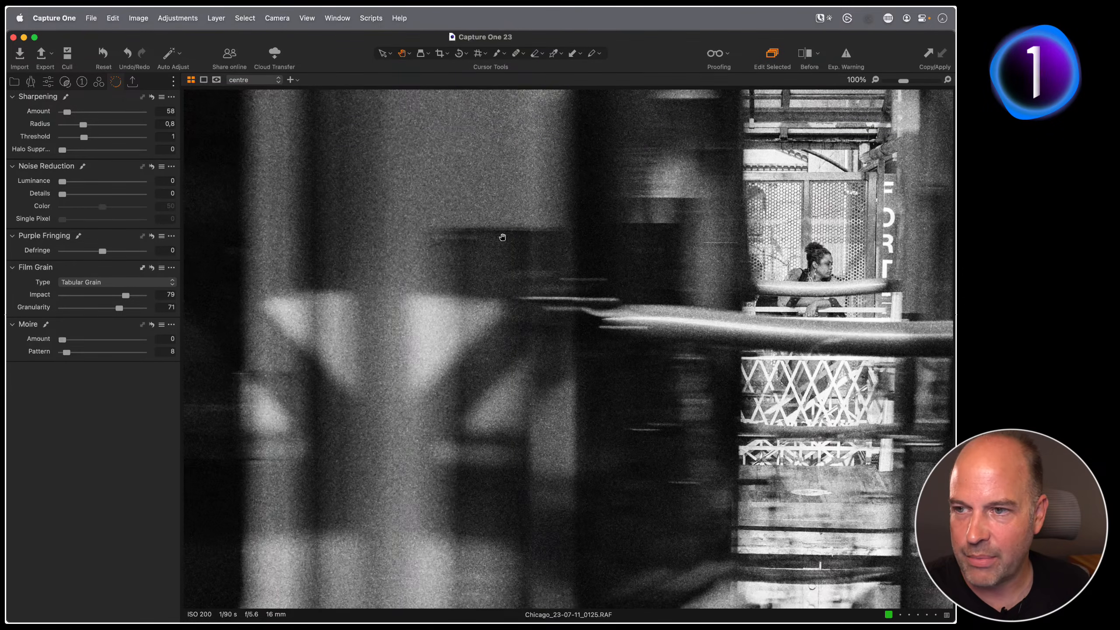
drag(832, 281, 472, 327)
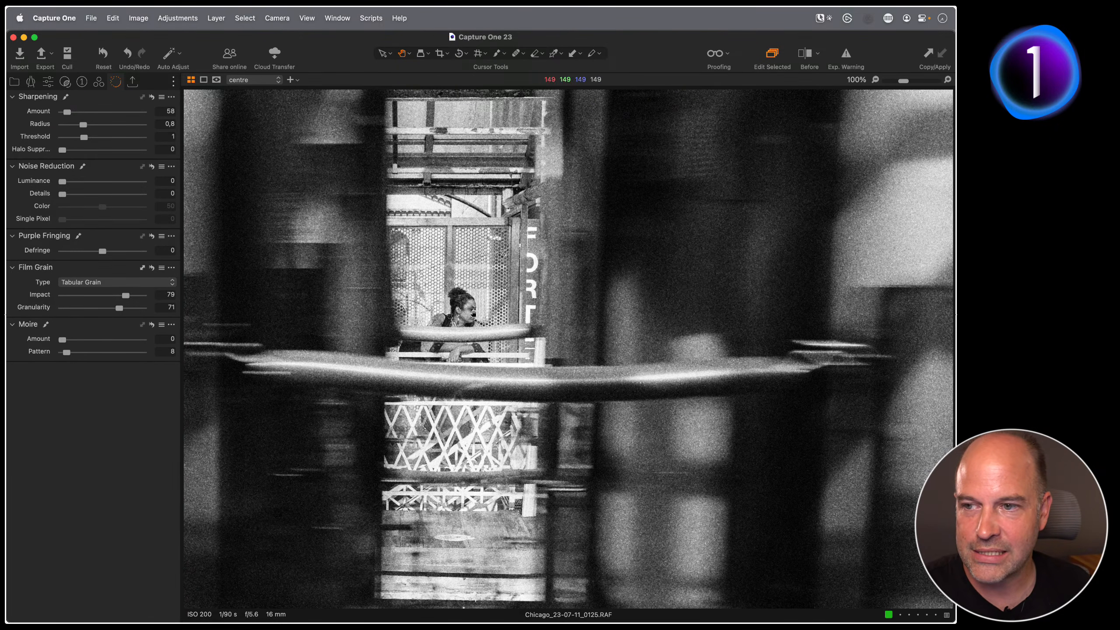
scroll(473, 314, down, 5)
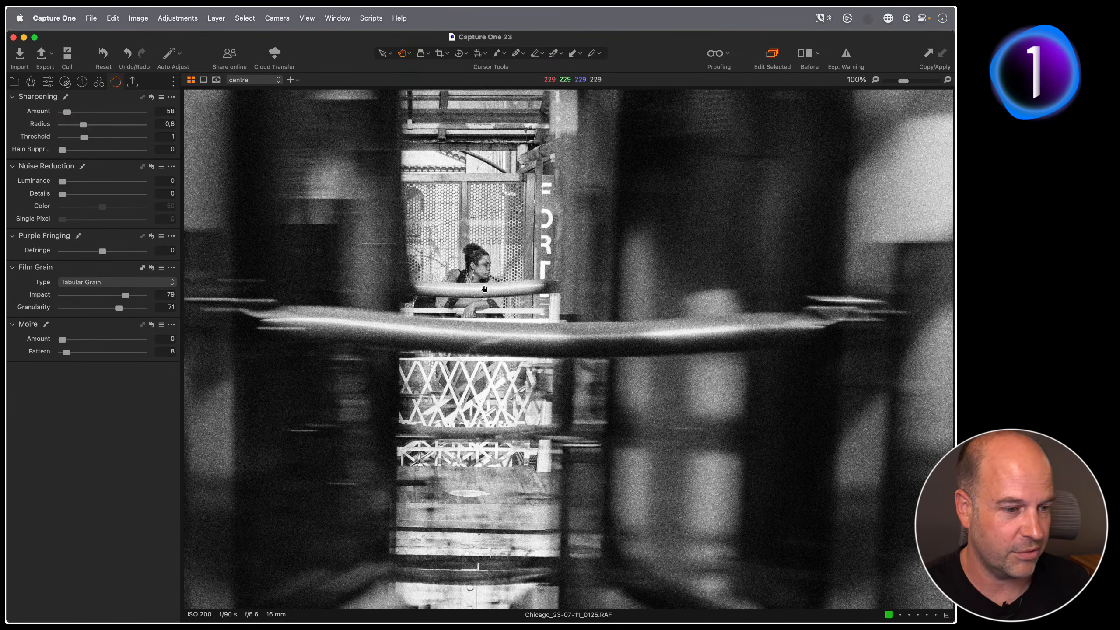